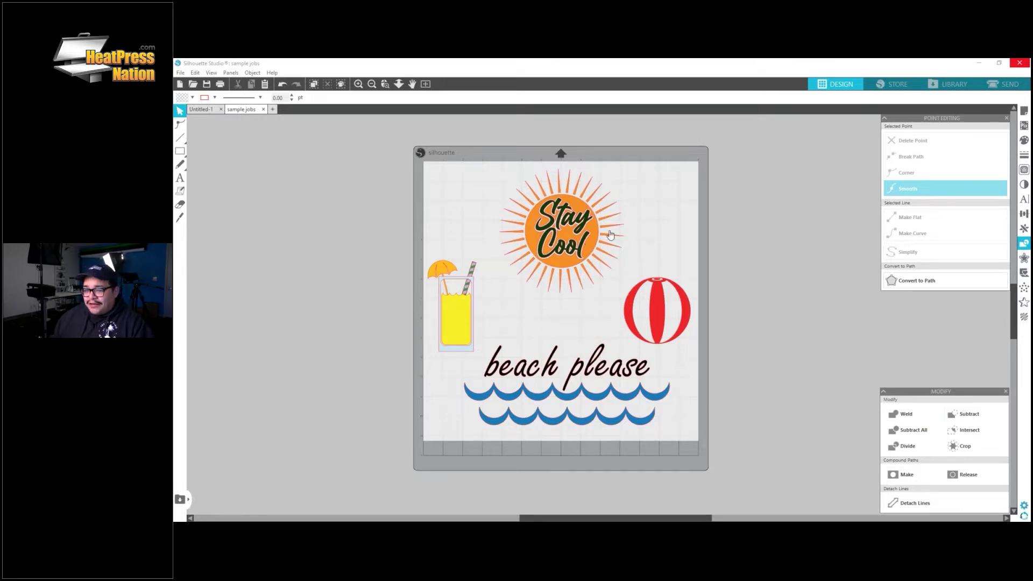
# - Create a new document and copy the "Stay Cool" sun graphic from the sample jobs document into it
pyautogui.click(271, 109)
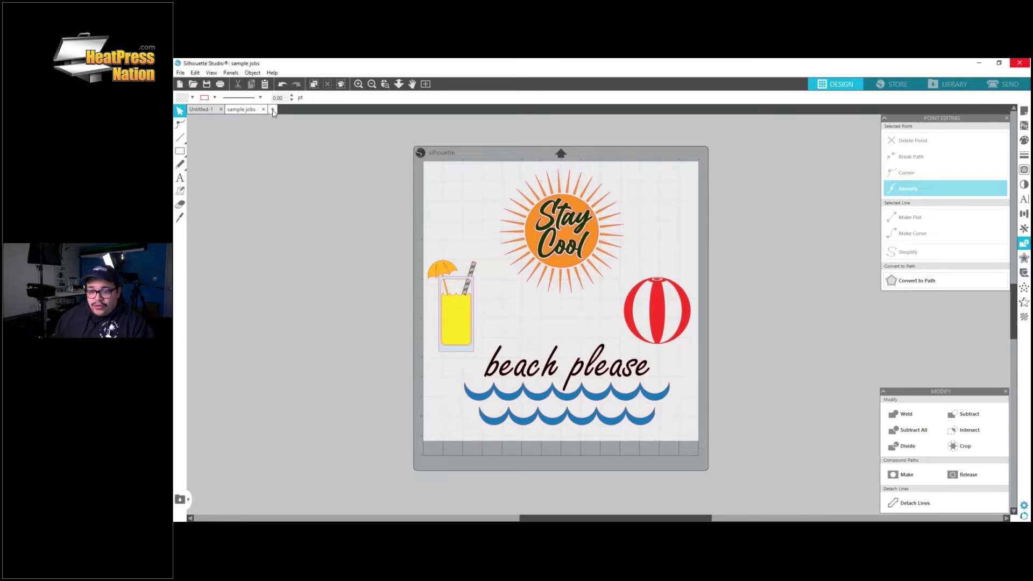
pyautogui.click(242, 110)
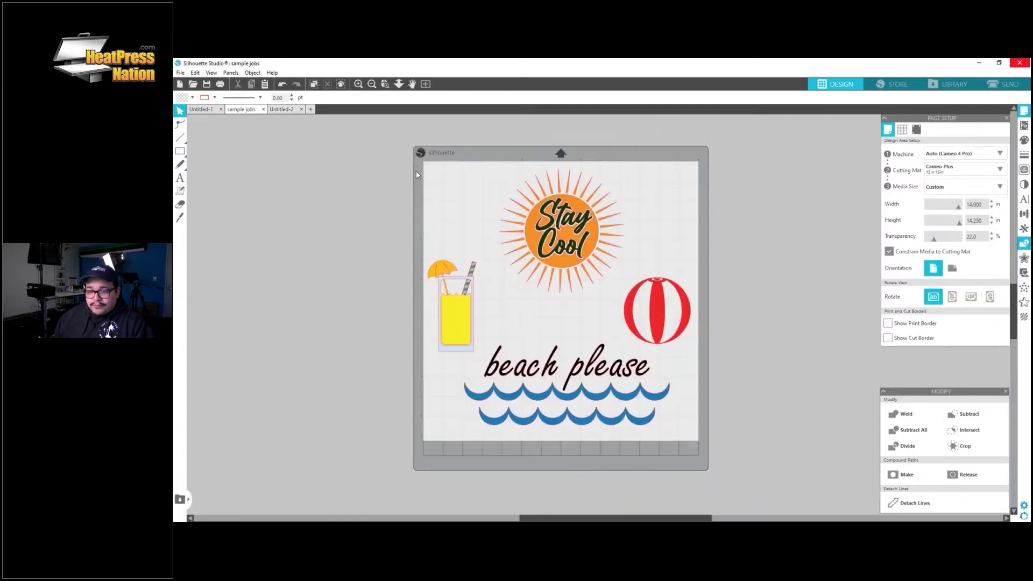
pyautogui.click(560, 236)
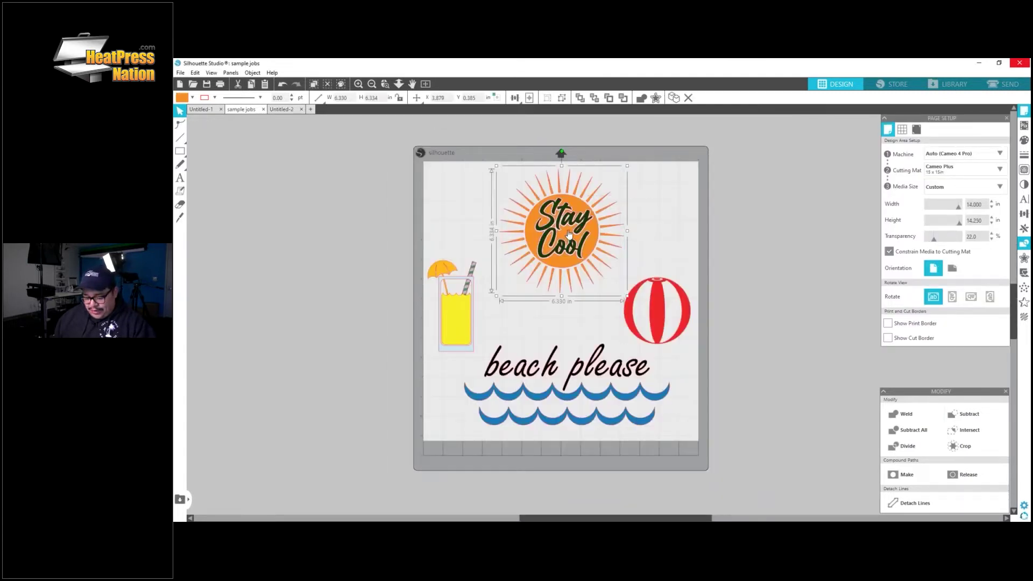
pyautogui.hotkey('ctrl', 'c')
pyautogui.click(284, 110)
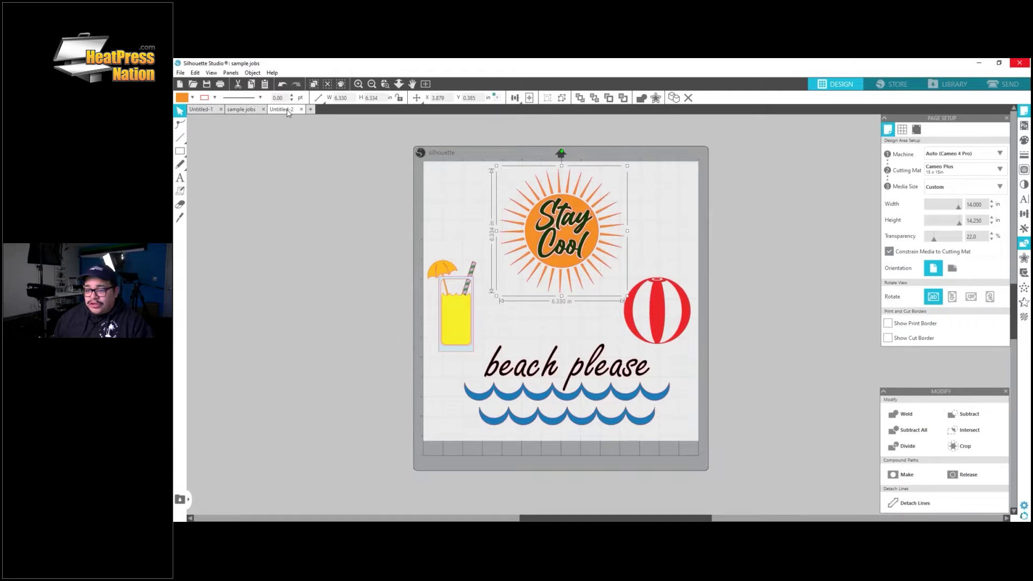
pyautogui.hotkey('ctrl', 'v')
# - Shrink the pasted sun graphic in the upper-left corner of the page and bring up the Replicate options
pyautogui.moveTo(611, 238); pyautogui.dragTo(518, 233)
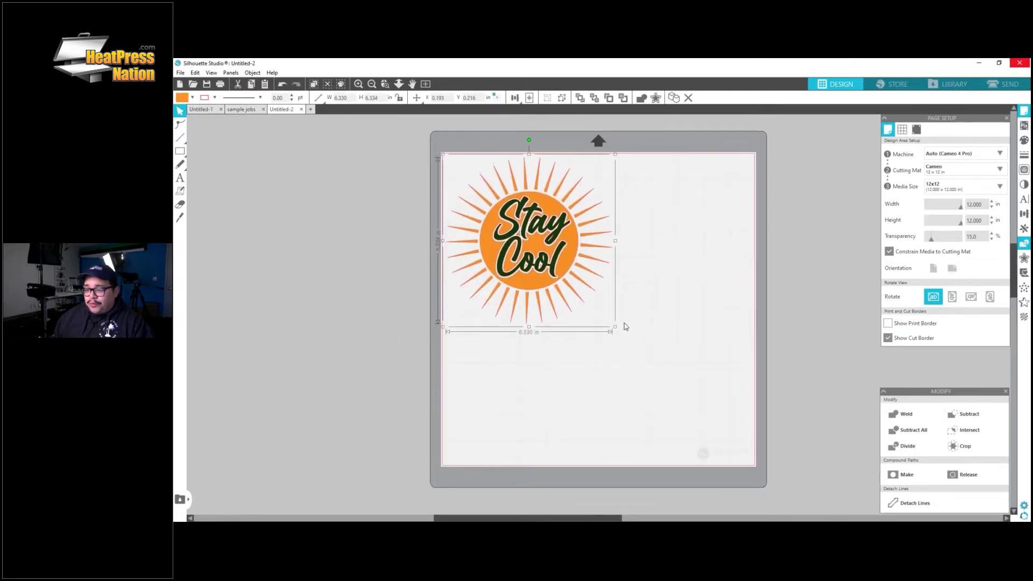
pyautogui.moveTo(615, 327); pyautogui.dragTo(512, 226)
pyautogui.click(590, 250)
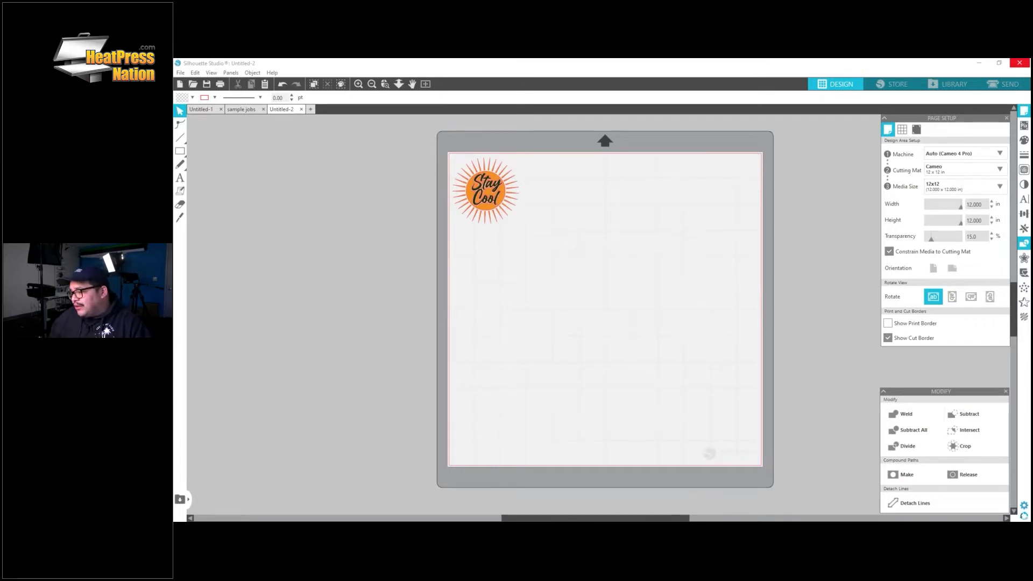
pyautogui.click(1024, 228)
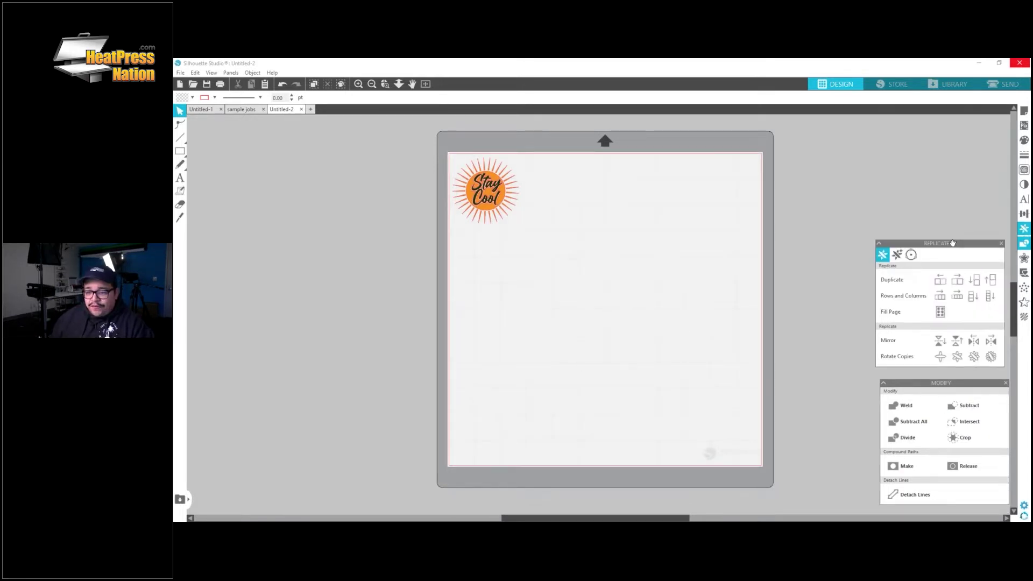
pyautogui.moveTo(952, 243); pyautogui.dragTo(956, 254)
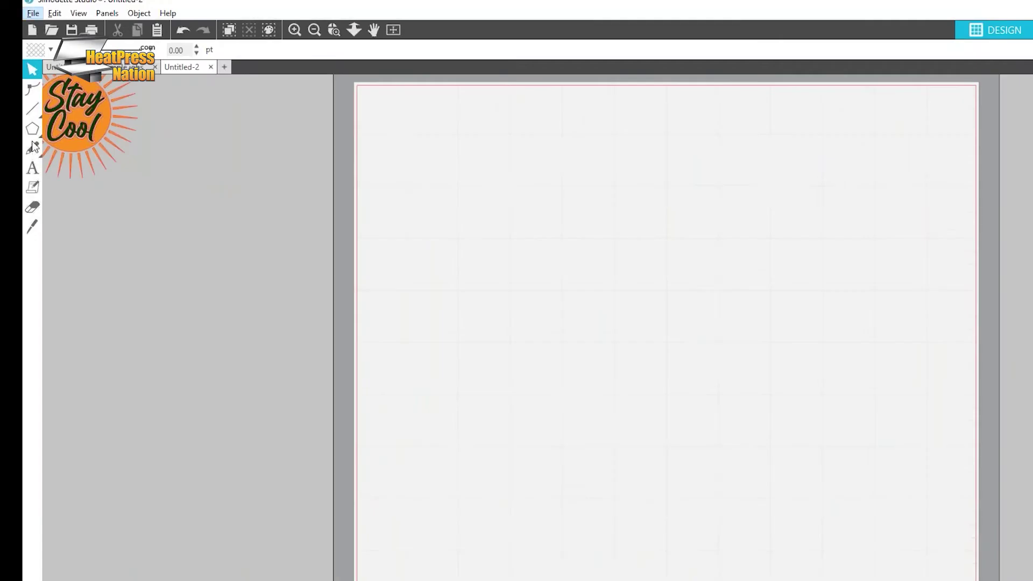
# - Draw a regular polygon on the empty part of the page and reduce it to 3 sides
pyautogui.click(179, 151)
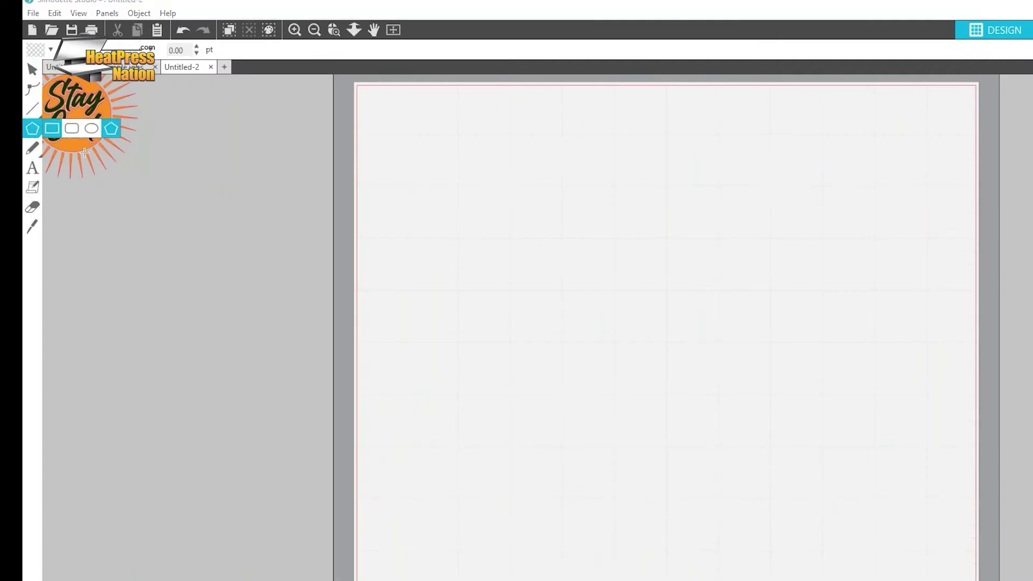
pyautogui.moveTo(32, 128)
pyautogui.moveTo(568, 282); pyautogui.dragTo(697, 326)
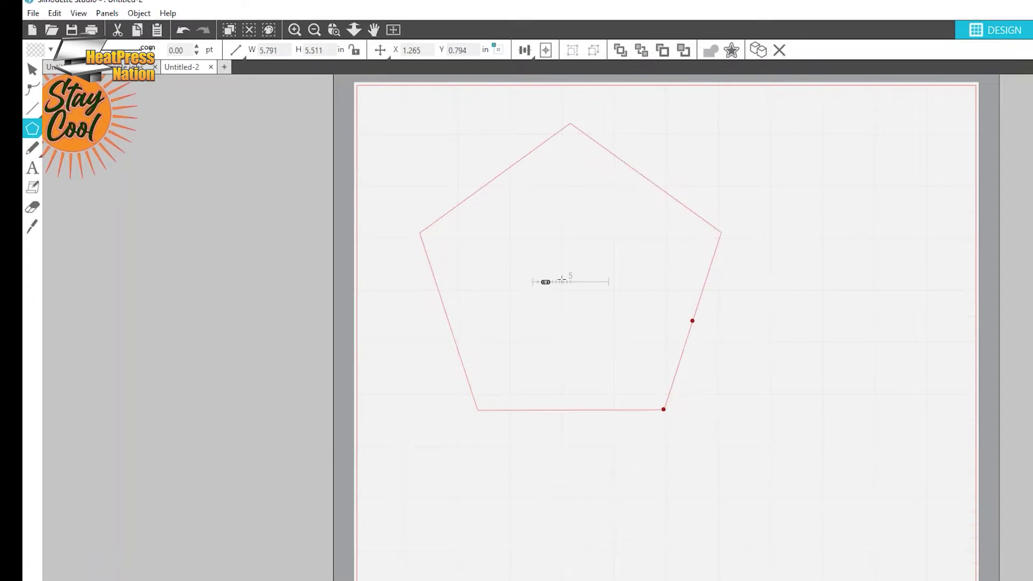
pyautogui.moveTo(545, 282); pyautogui.dragTo(539, 286)
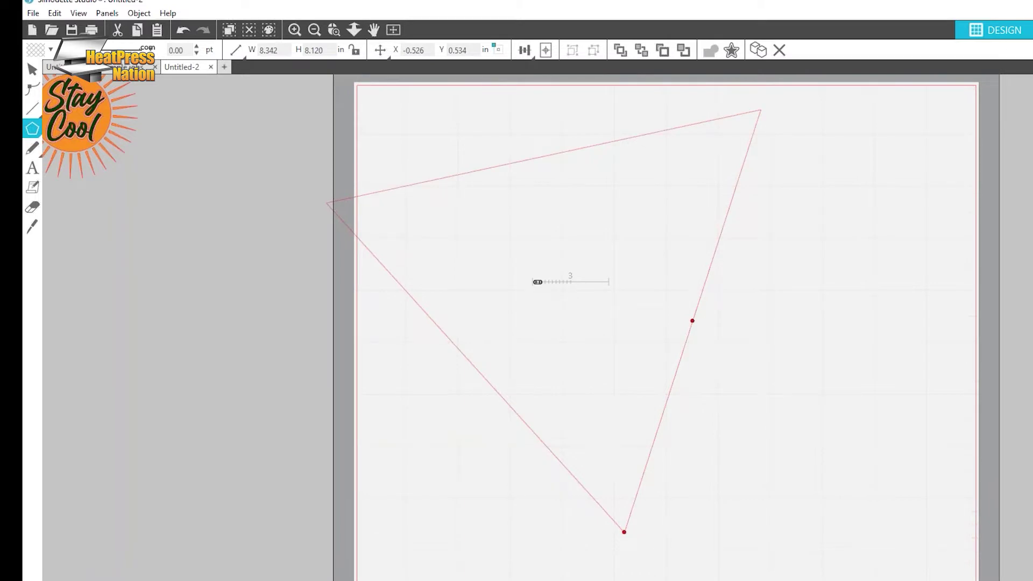
# - Try to convert the three-sided polygon to a path
pyautogui.click(31, 71)
pyautogui.rightClick(657, 437)
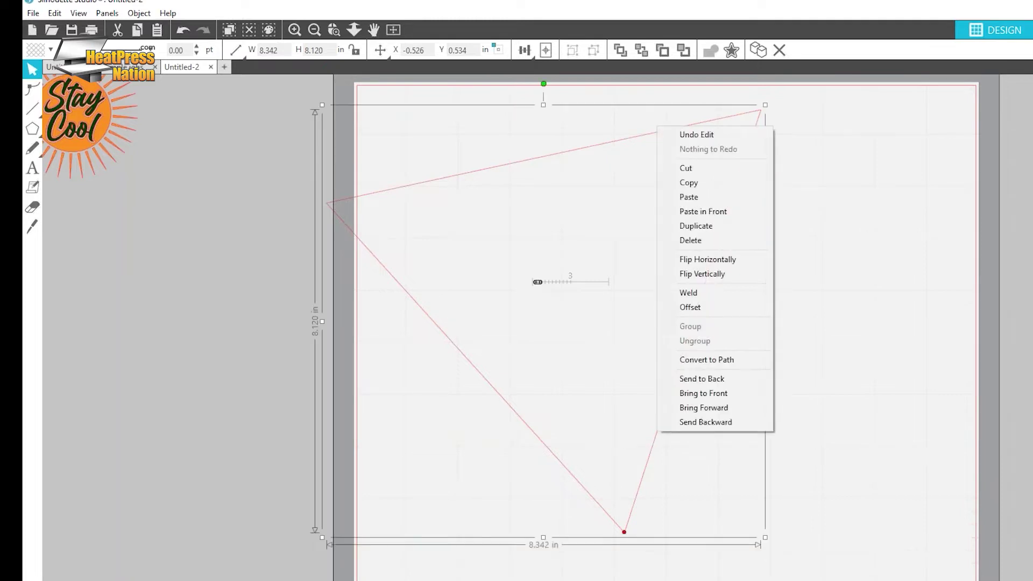
pyautogui.click(707, 361)
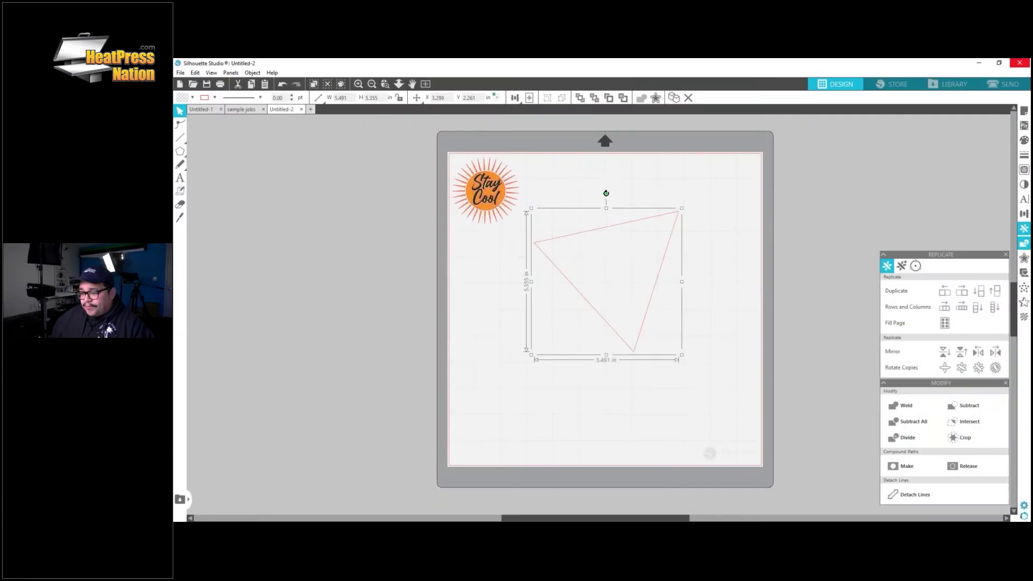
# - Rotate the triangle until its base is horizontal and its tip points up, and convert it to a path
pyautogui.moveTo(606, 193); pyautogui.dragTo(550, 233)
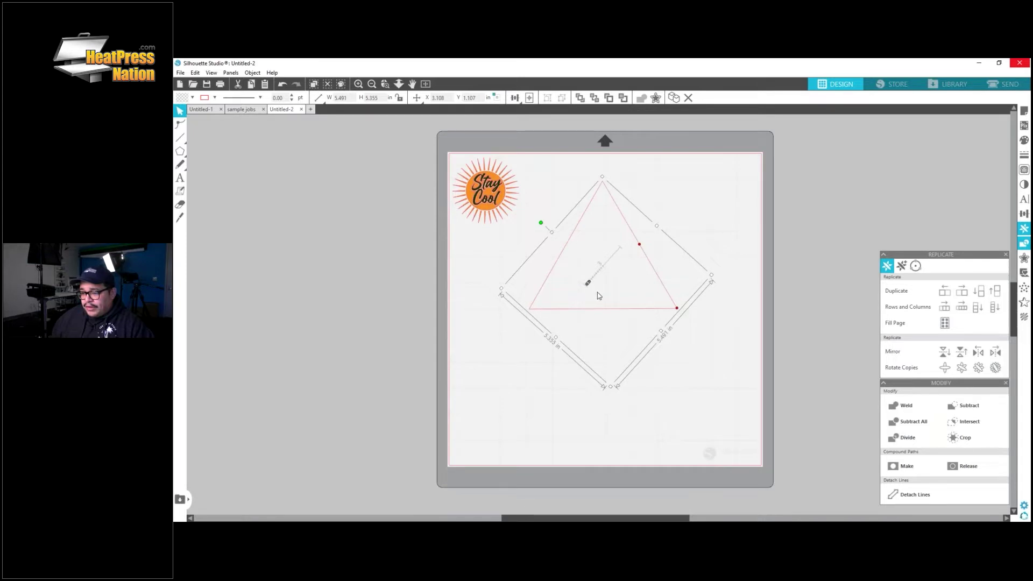
pyautogui.rightClick(607, 312)
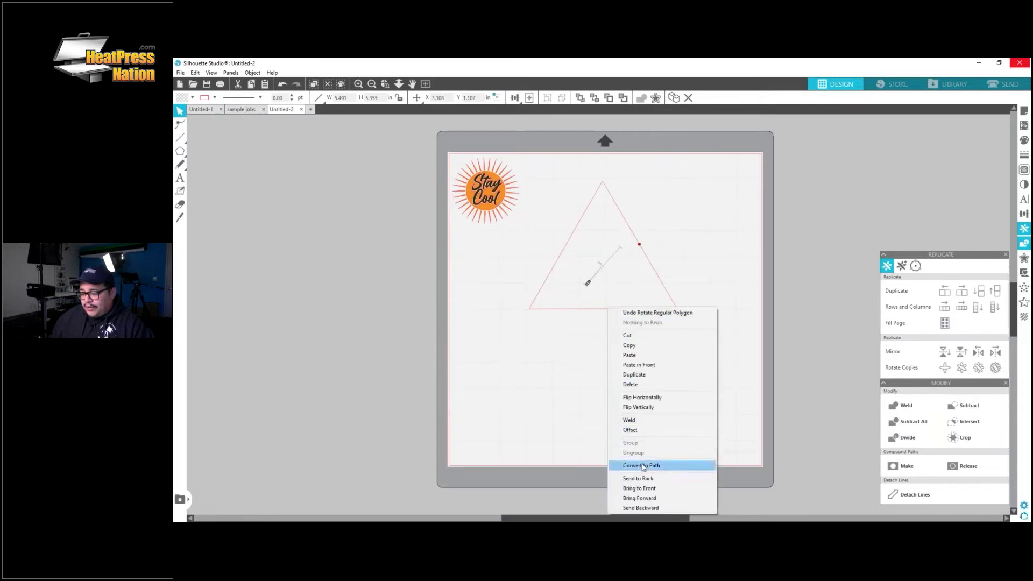
pyautogui.click(623, 463)
pyautogui.click(705, 323)
pyautogui.click(637, 308)
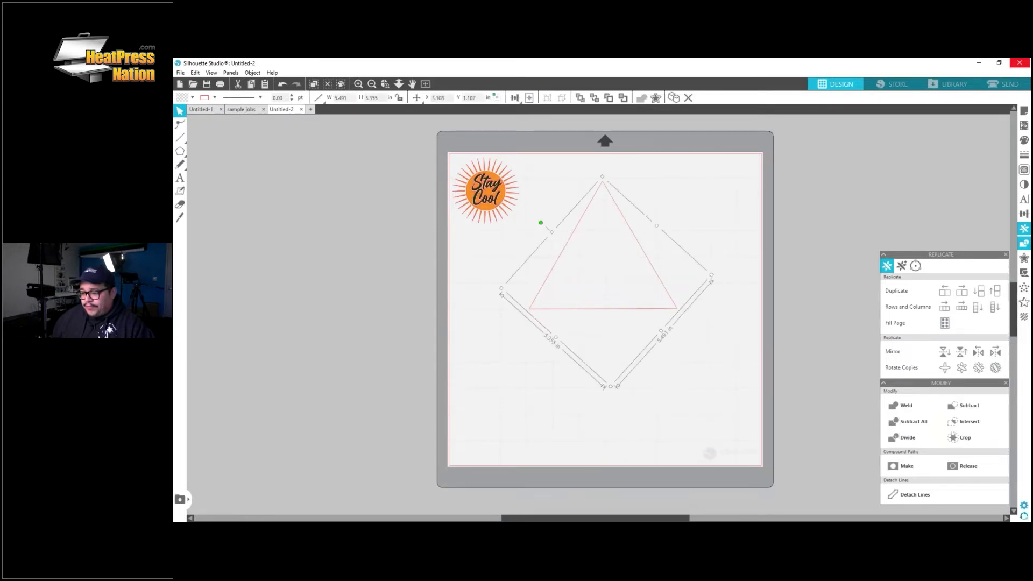
# - Edit the triangle's points, moving both base corners inward and centring the tip to make it tall and narrow
pyautogui.doubleClick(670, 310)
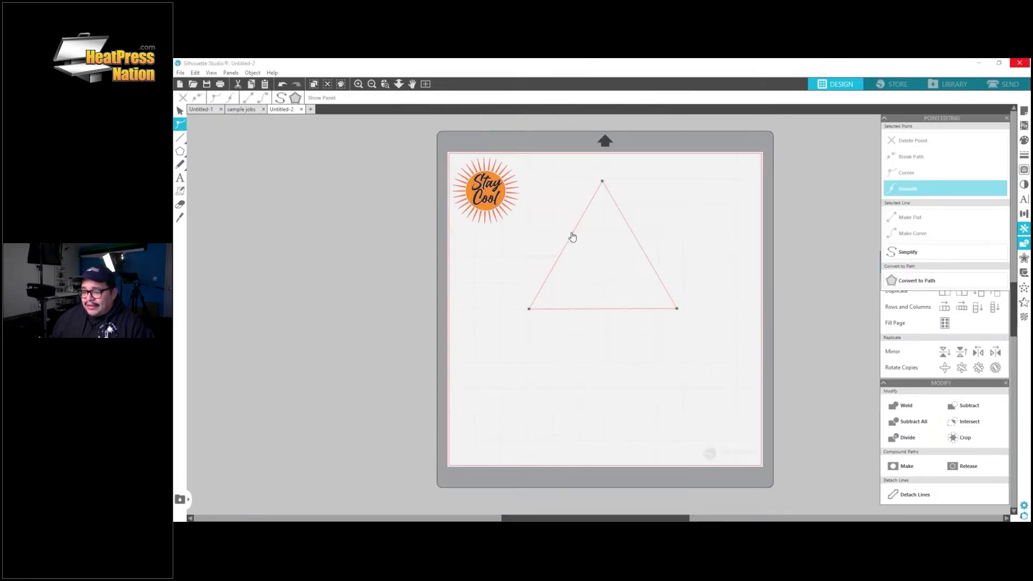
pyautogui.doubleClick(571, 236)
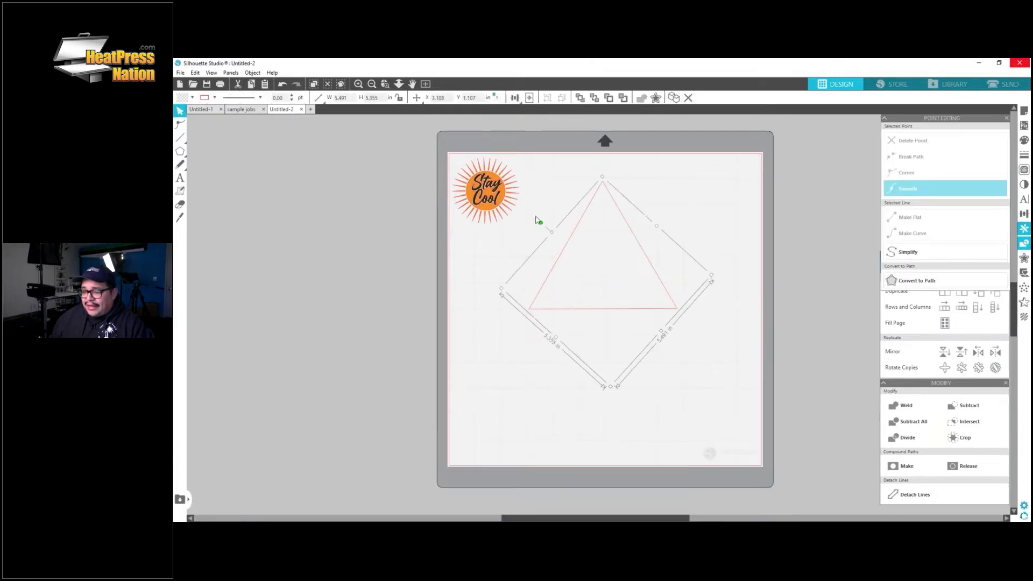
pyautogui.click(180, 124)
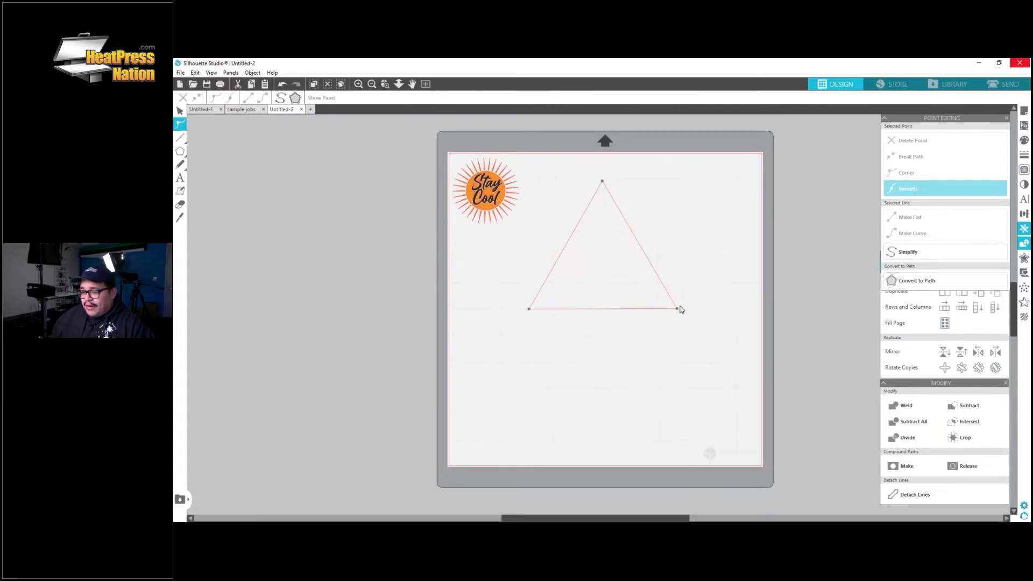
pyautogui.moveTo(680, 311); pyautogui.dragTo(624, 312)
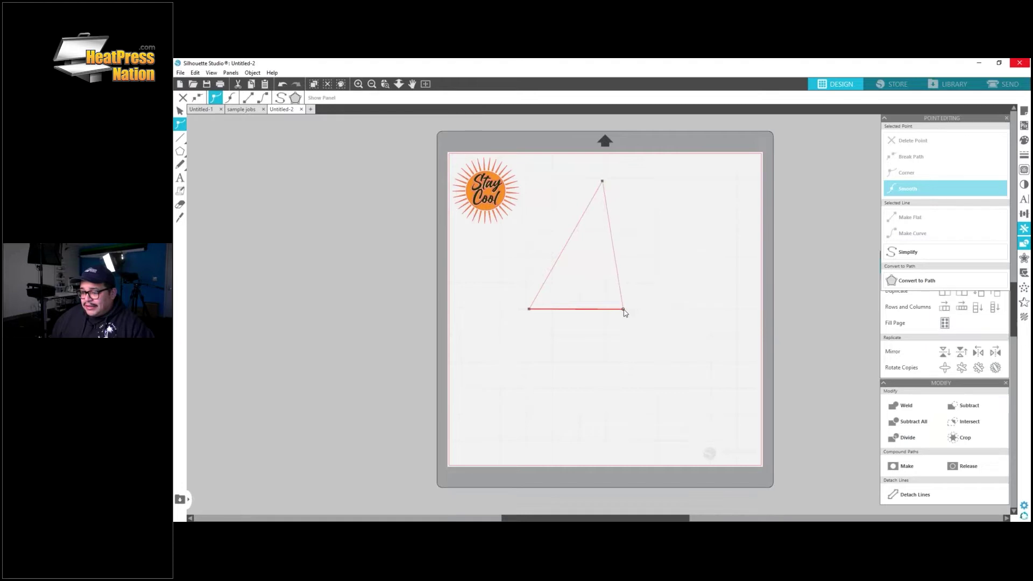
pyautogui.click(529, 309)
pyautogui.moveTo(532, 311); pyautogui.dragTo(633, 313)
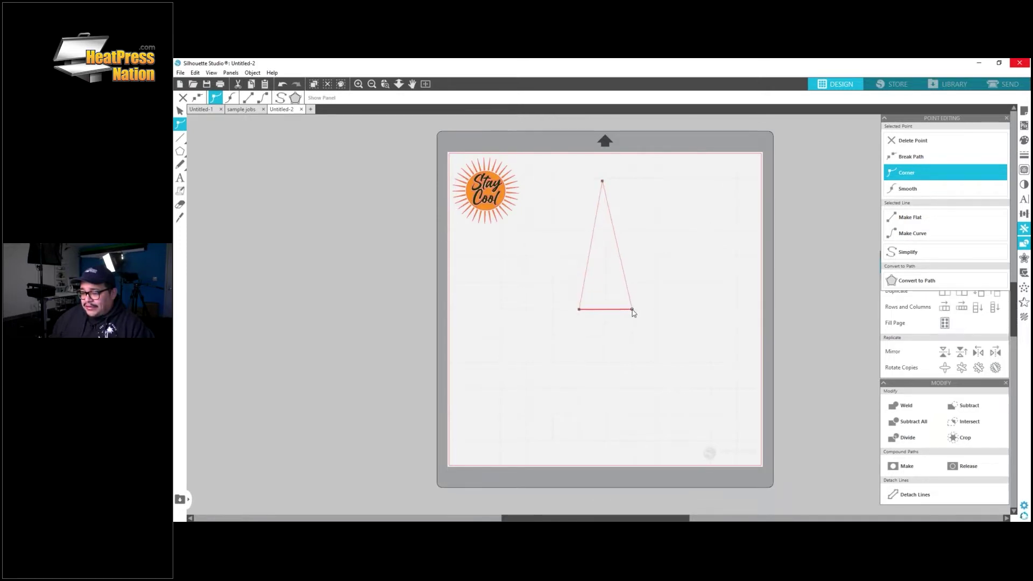
pyautogui.moveTo(605, 184); pyautogui.dragTo(604, 184)
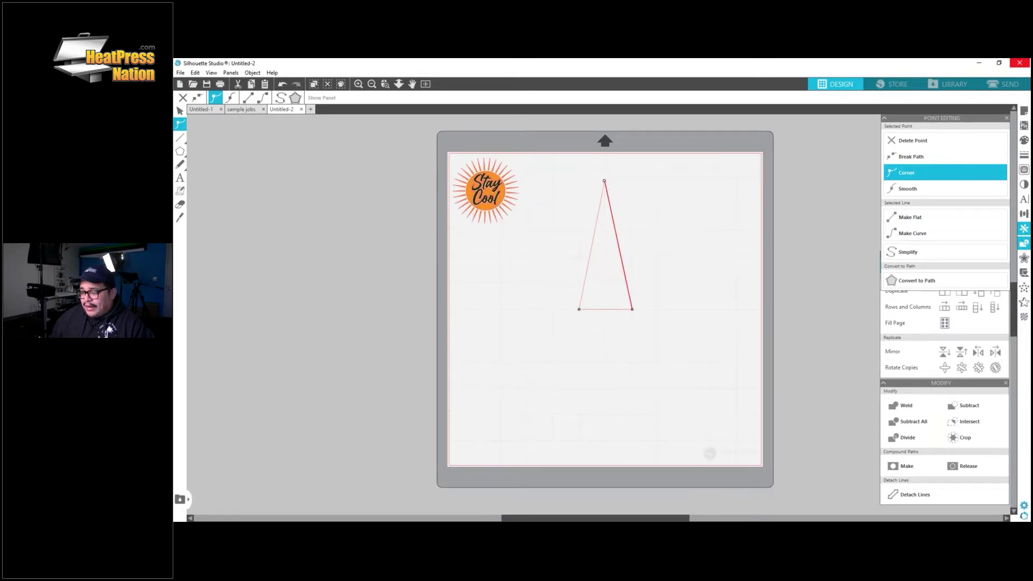
pyautogui.click(180, 110)
pyautogui.click(644, 358)
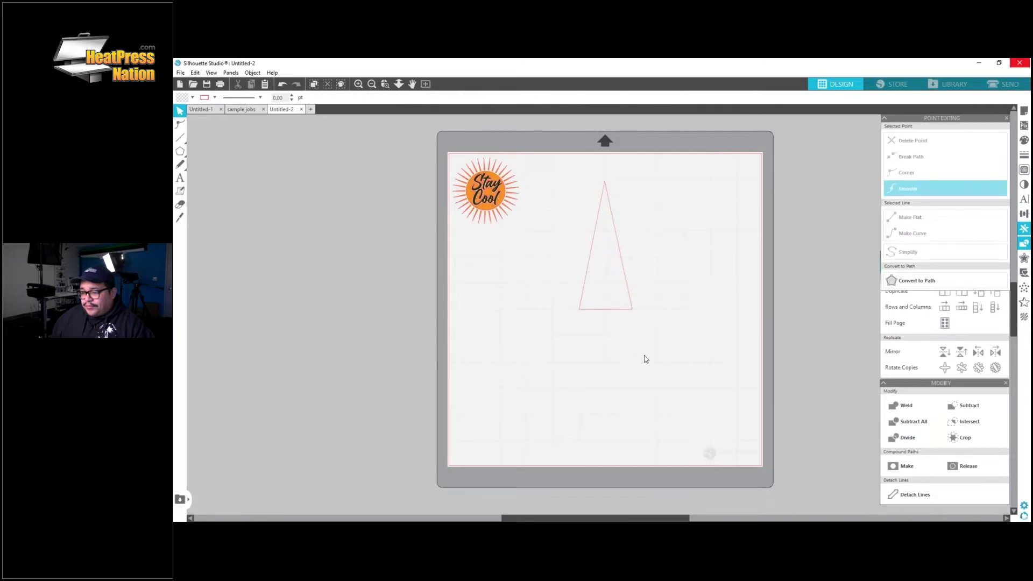
# - Fill the narrow triangle with a yellow-orange colour
pyautogui.click(624, 272)
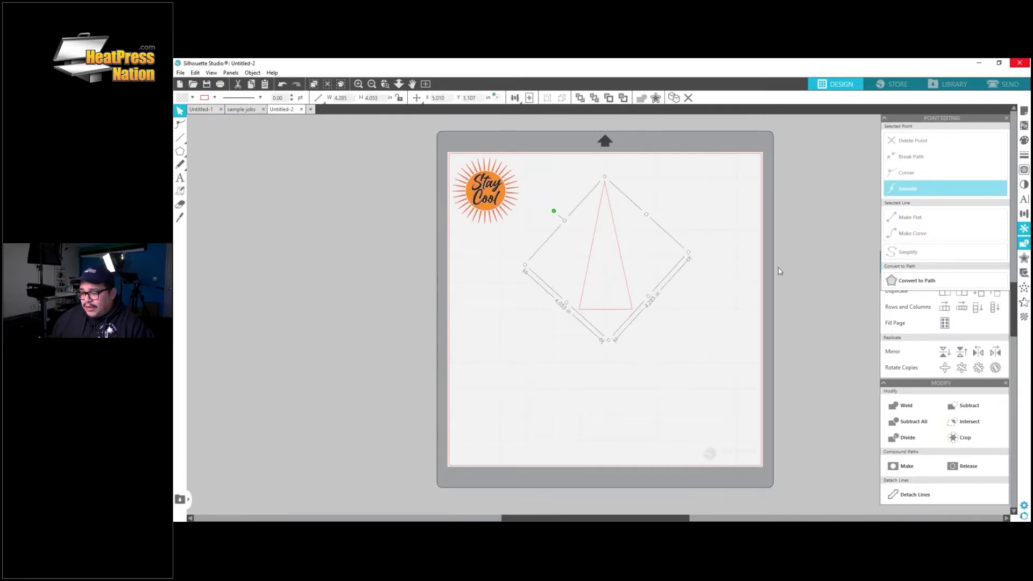
pyautogui.click(1023, 141)
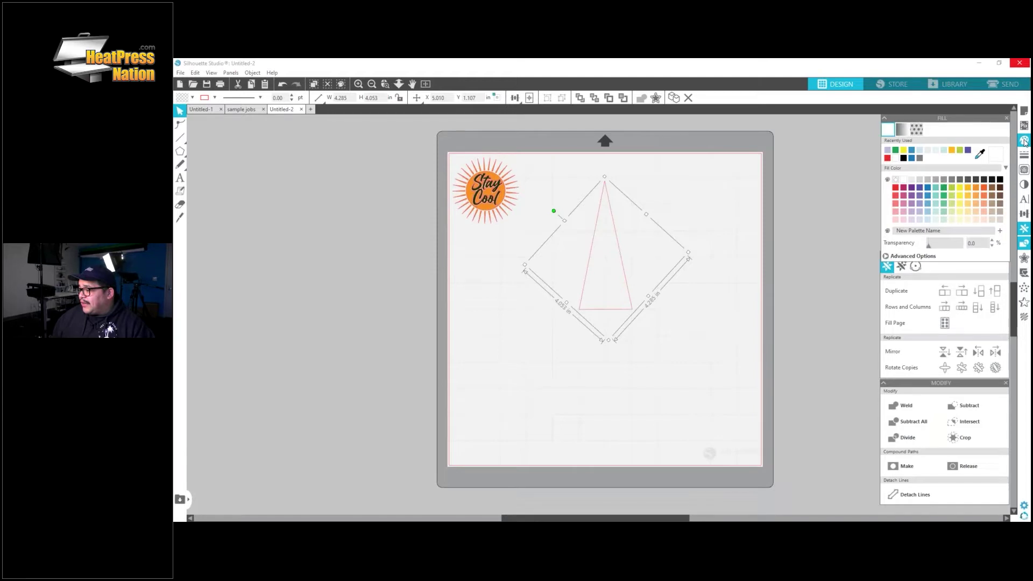
pyautogui.click(972, 188)
pyautogui.click(650, 362)
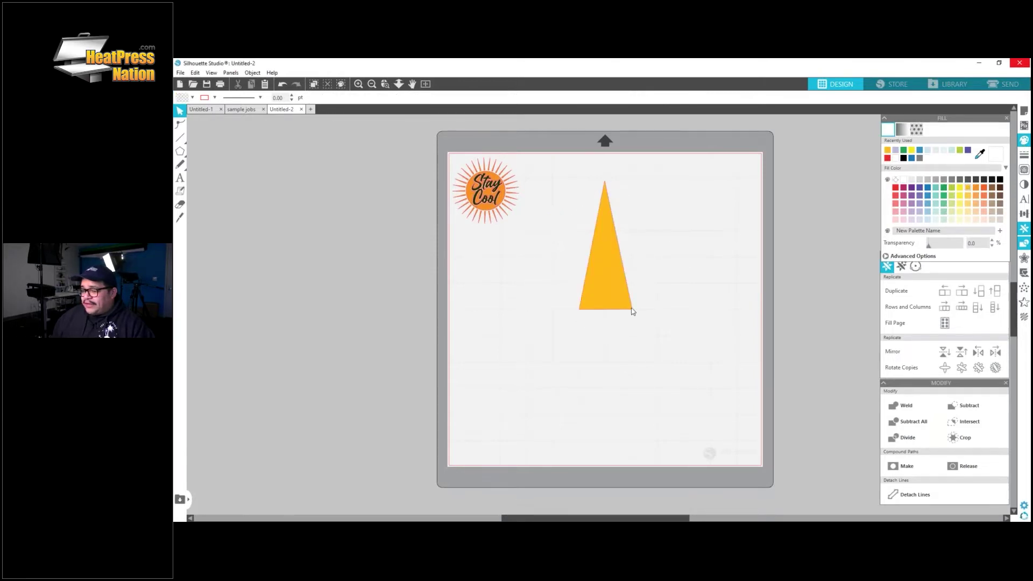
# - Scale the filled triangle down to about 1.82 by 1.72 in and place it in the upper part of the page
pyautogui.click(614, 277)
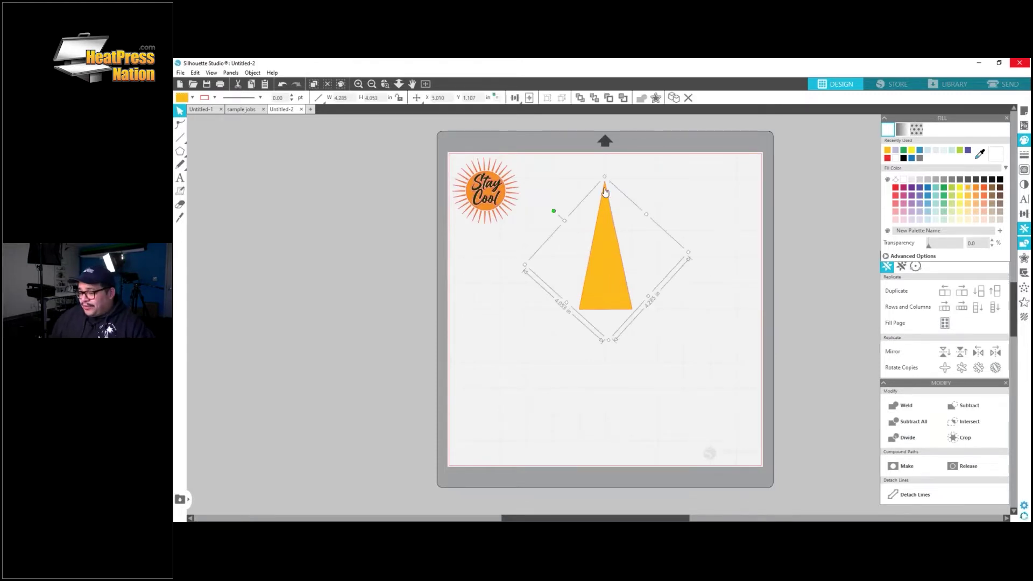
pyautogui.moveTo(604, 177); pyautogui.dragTo(597, 272)
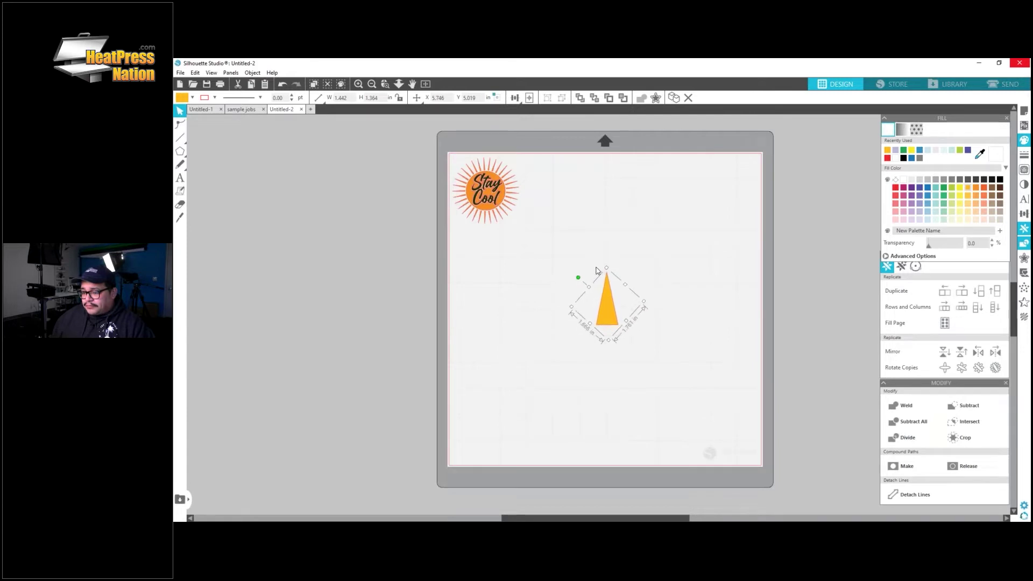
pyautogui.moveTo(644, 302); pyautogui.dragTo(640, 303)
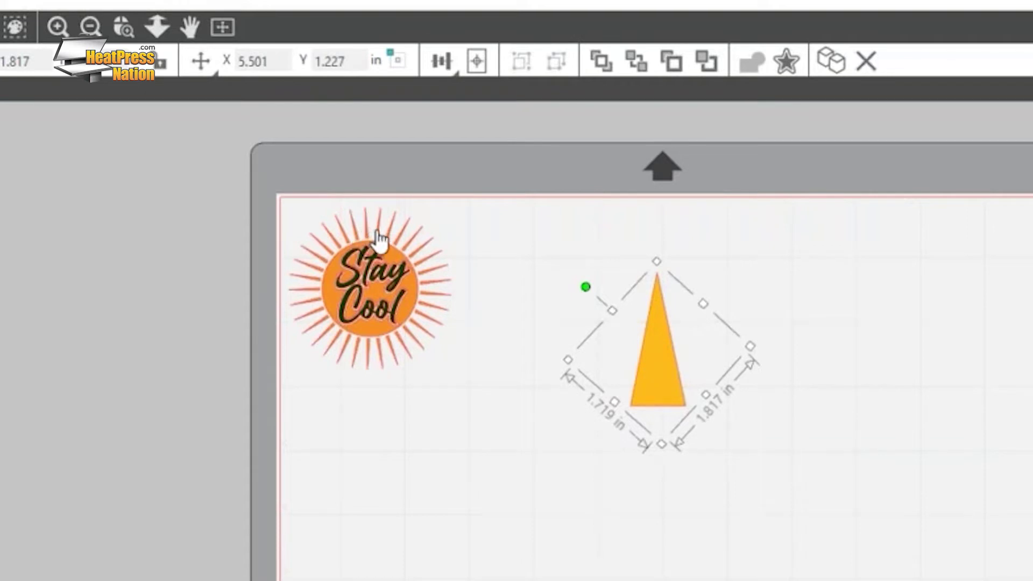
pyautogui.moveTo(668, 390); pyautogui.dragTo(715, 427)
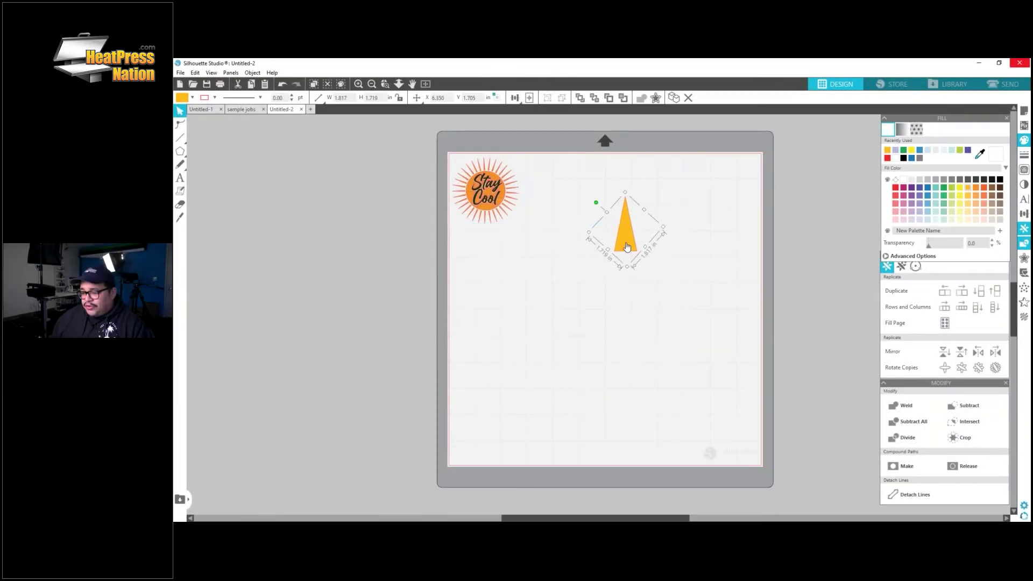
# - Reshape the triangle into a thin ray with a narrower base and higher tip, and move it to the page's top centre
pyautogui.doubleClick(629, 244)
pyautogui.moveTo(634, 254); pyautogui.dragTo(628, 251)
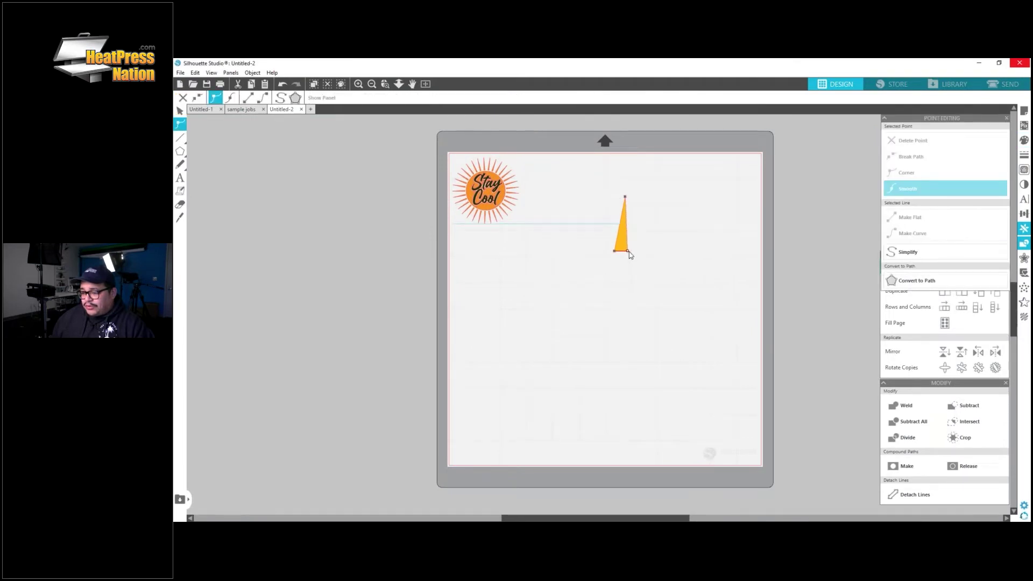
pyautogui.click(624, 198)
pyautogui.moveTo(624, 198); pyautogui.dragTo(623, 167)
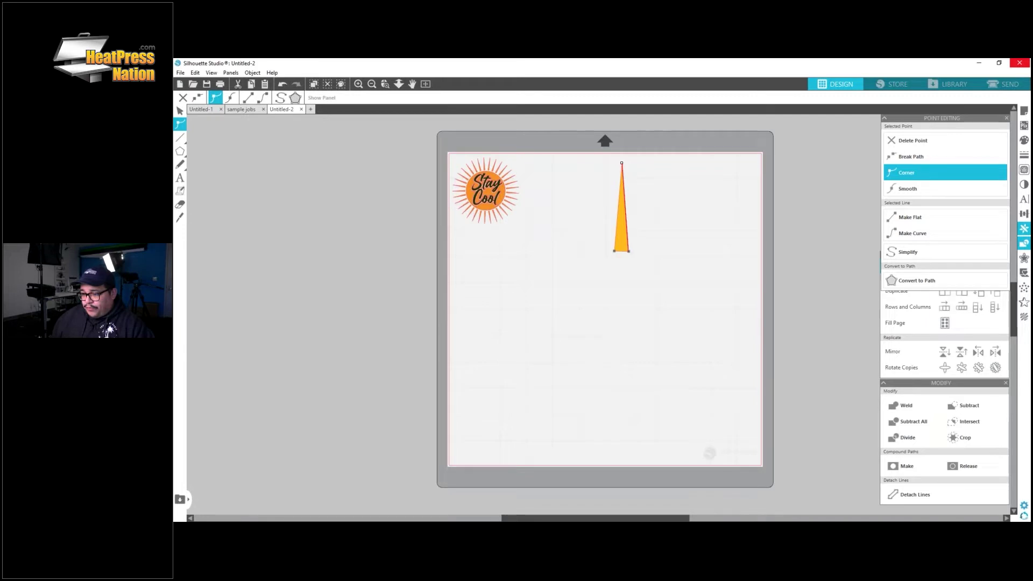
pyautogui.click(628, 250)
pyautogui.click(181, 110)
pyautogui.moveTo(618, 231); pyautogui.dragTo(598, 224)
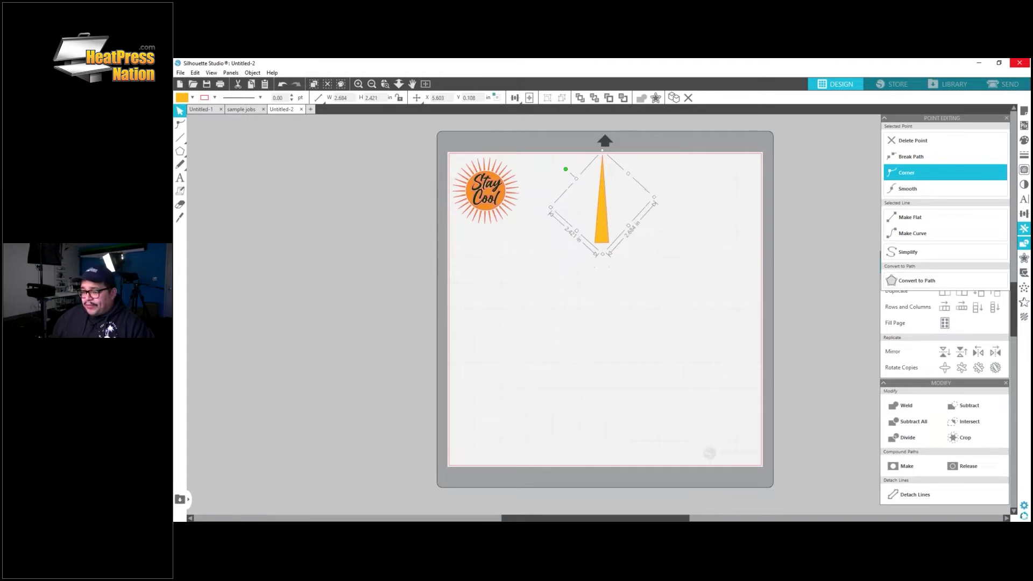
# - Draw a circle about 6.12 in across and place it just below the ray, closing the point-editing options
pyautogui.click(183, 153)
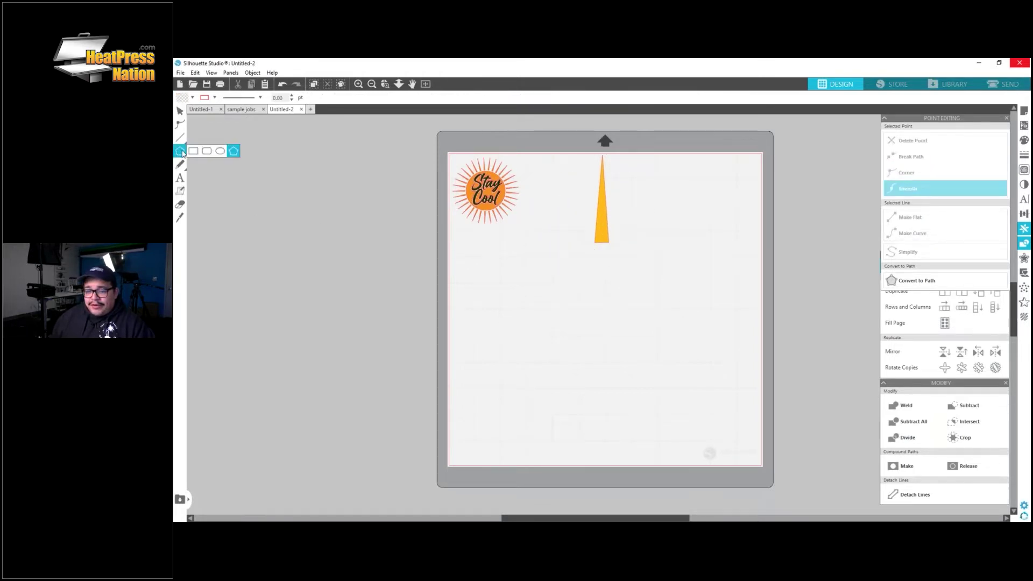
pyautogui.click(220, 152)
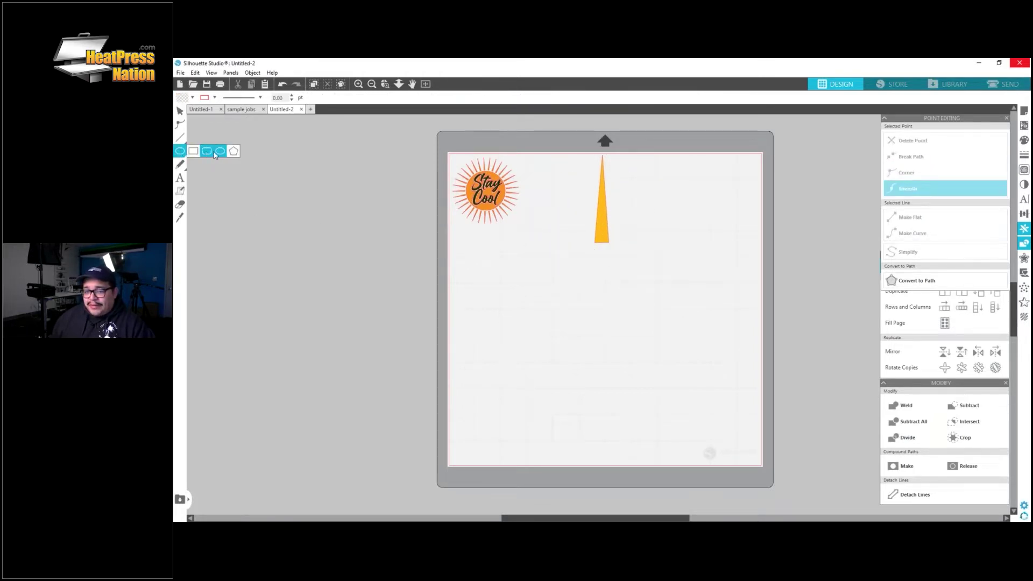
pyautogui.click(220, 154)
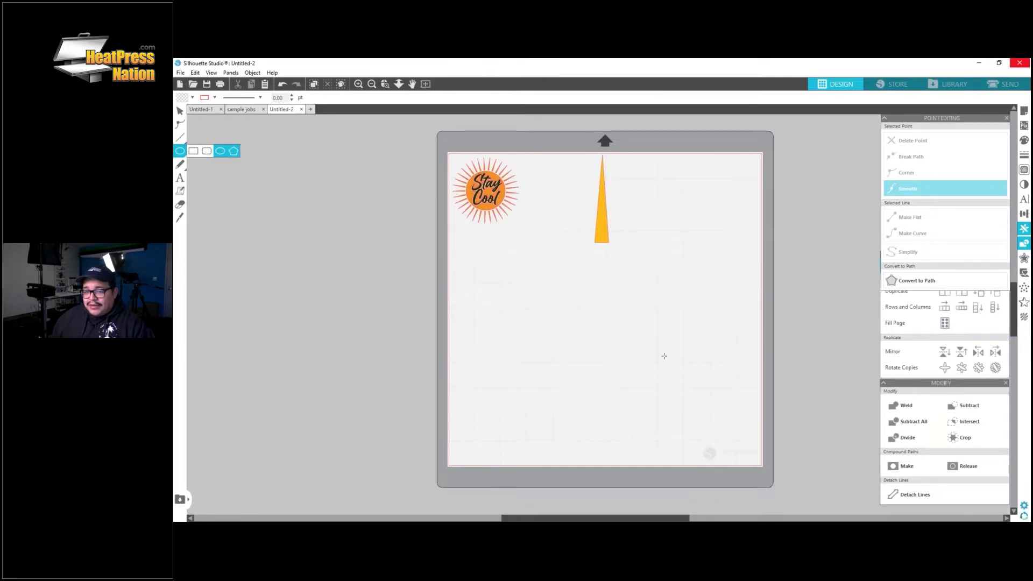
pyautogui.moveTo(525, 273); pyautogui.dragTo(678, 446)
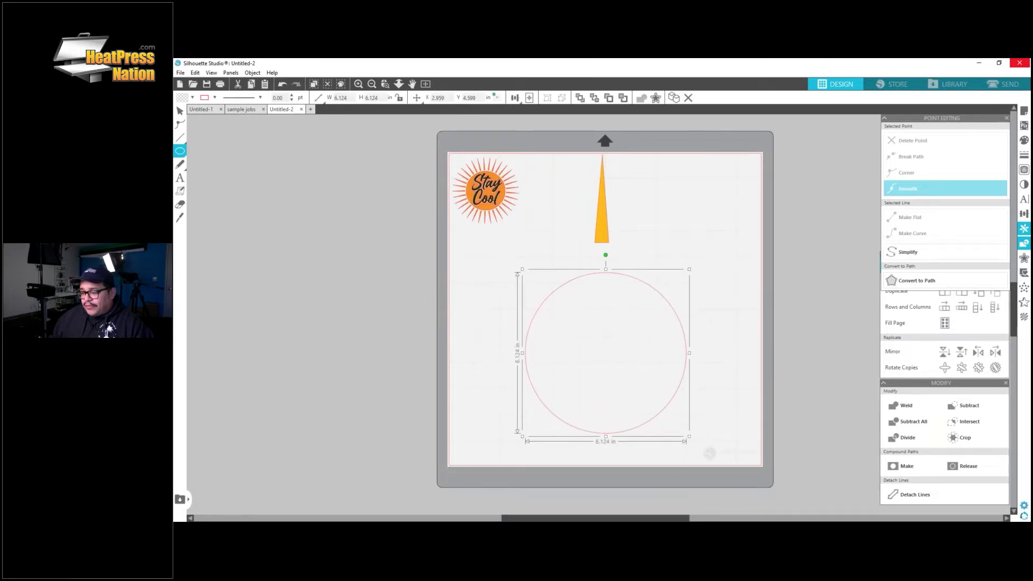
pyautogui.click(180, 110)
pyautogui.moveTo(634, 283); pyautogui.dragTo(635, 262)
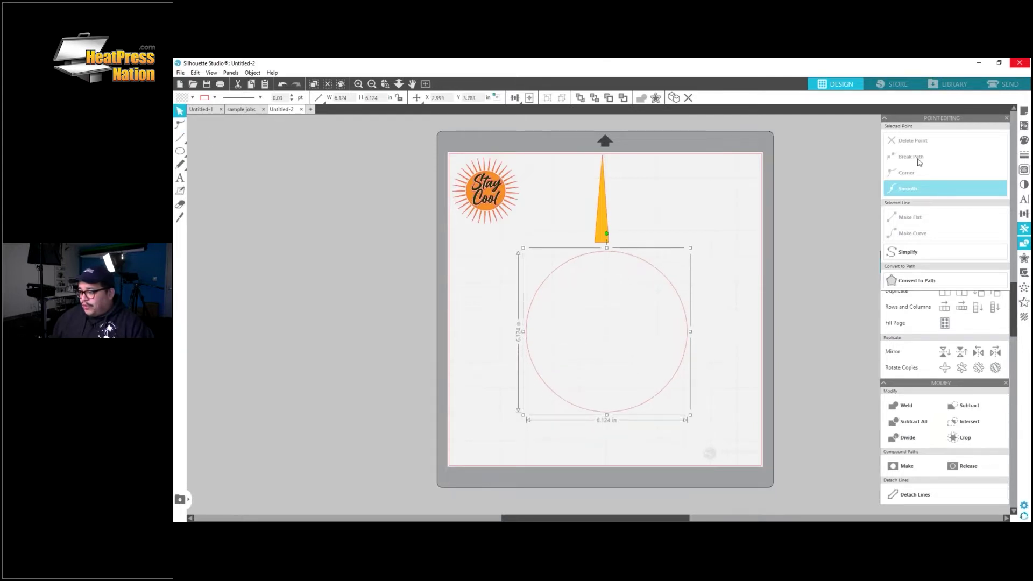
pyautogui.click(1006, 118)
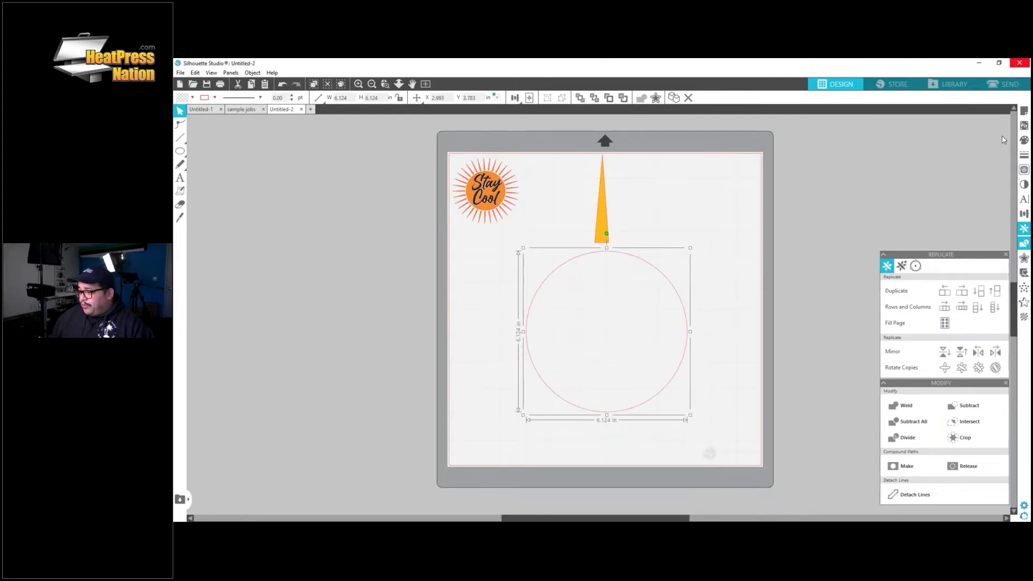
pyautogui.click(916, 267)
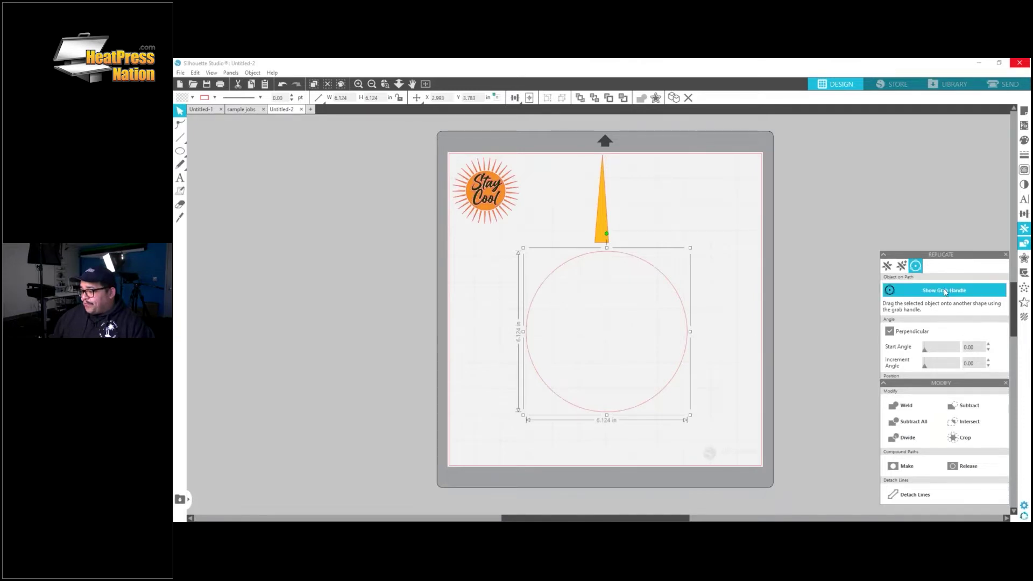
pyautogui.click(886, 266)
pyautogui.click(962, 291)
pyautogui.click(961, 292)
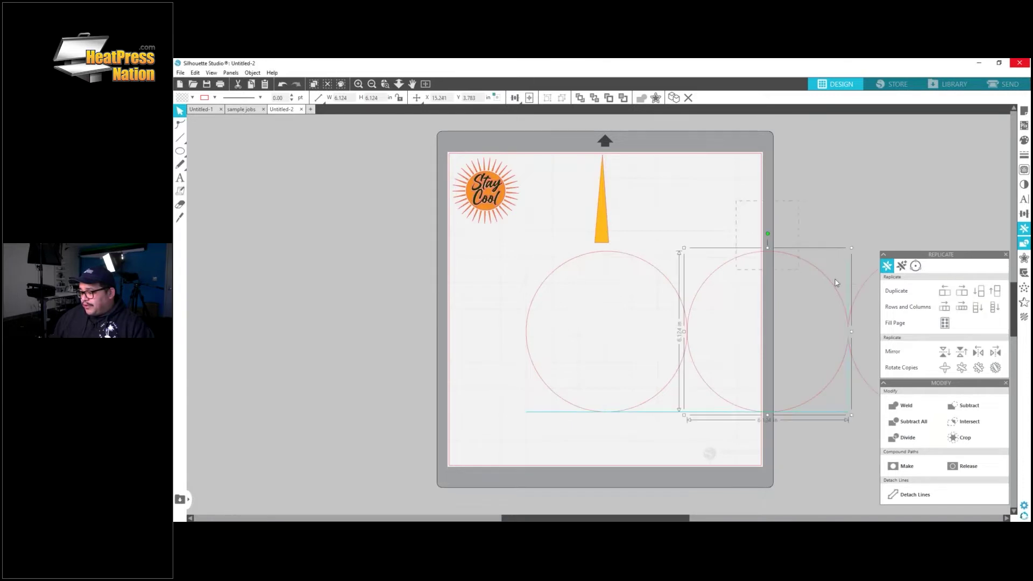
pyautogui.press('Delete')
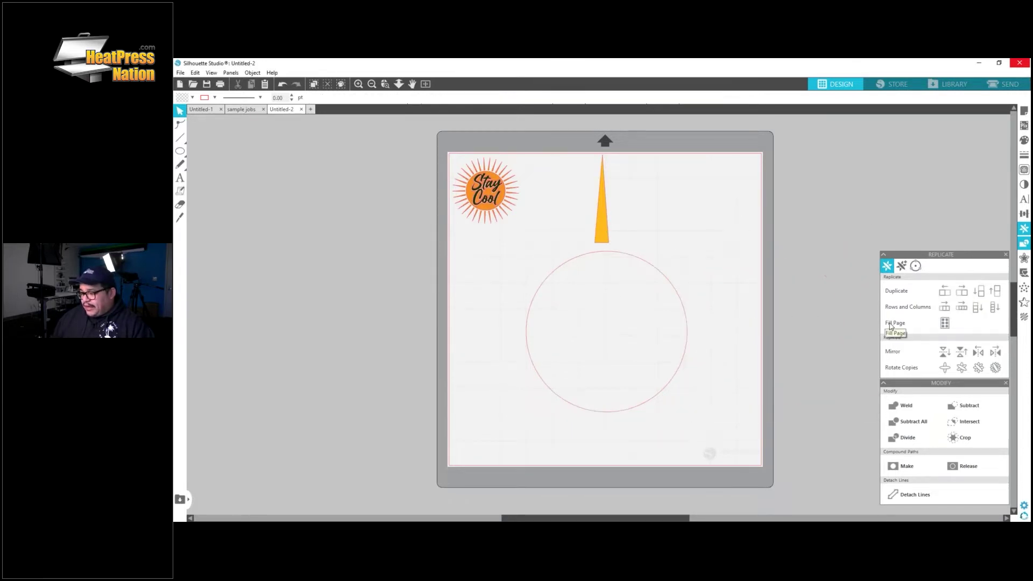
# - Try to replicate the ray around the circle with Object on Path, and undo the placement
pyautogui.click(602, 222)
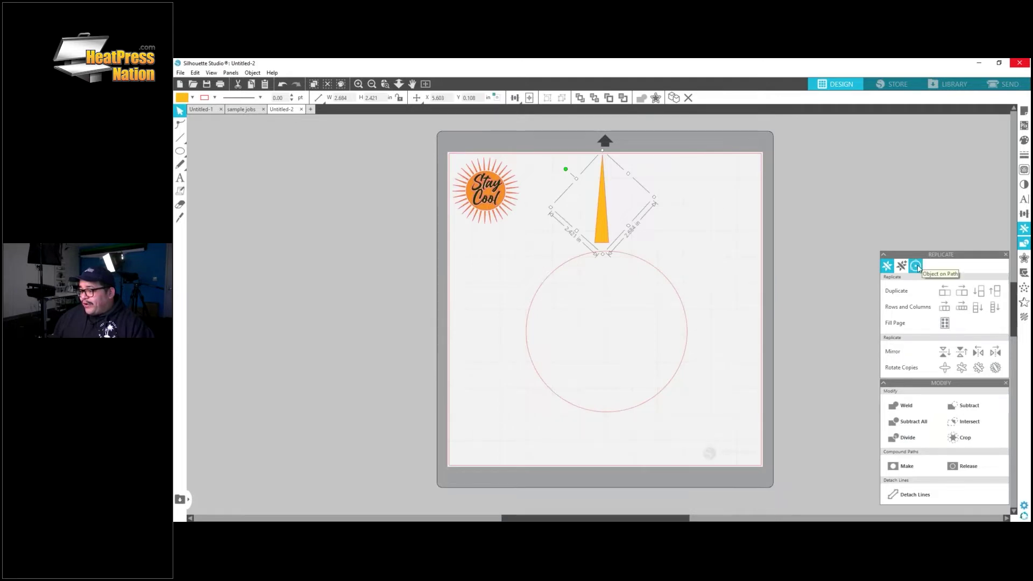
pyautogui.click(916, 266)
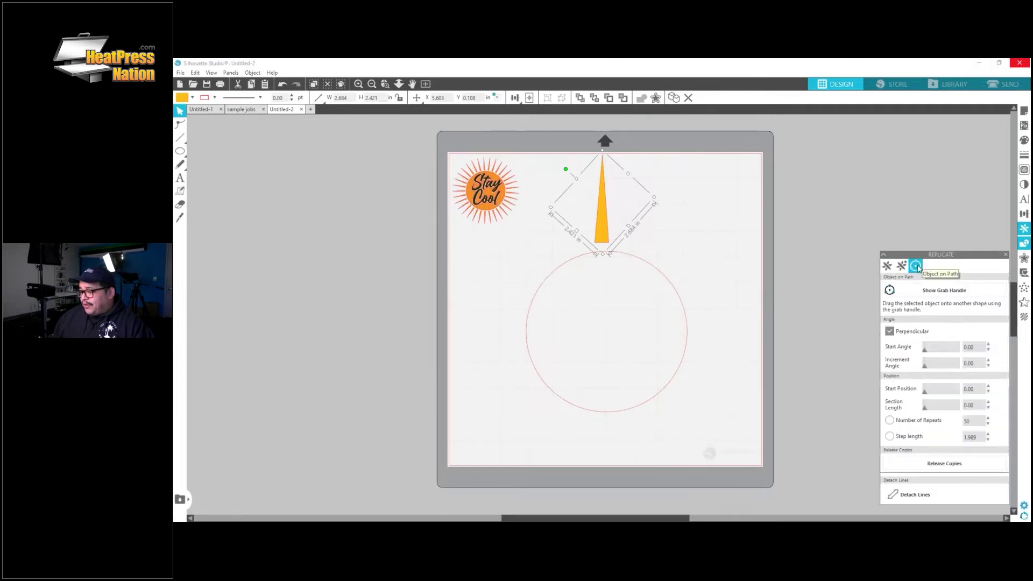
pyautogui.click(912, 291)
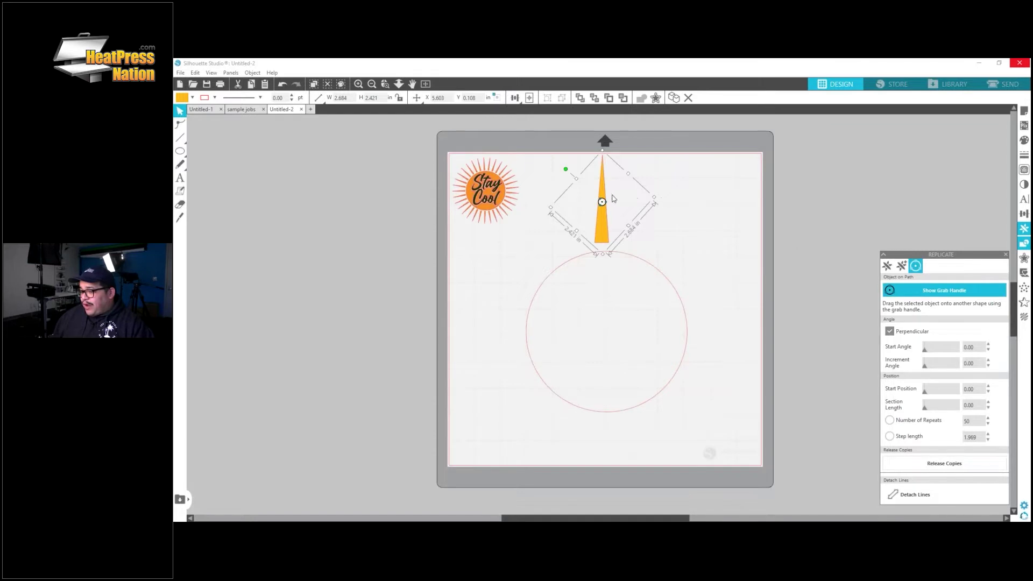
pyautogui.moveTo(602, 201); pyautogui.dragTo(603, 253)
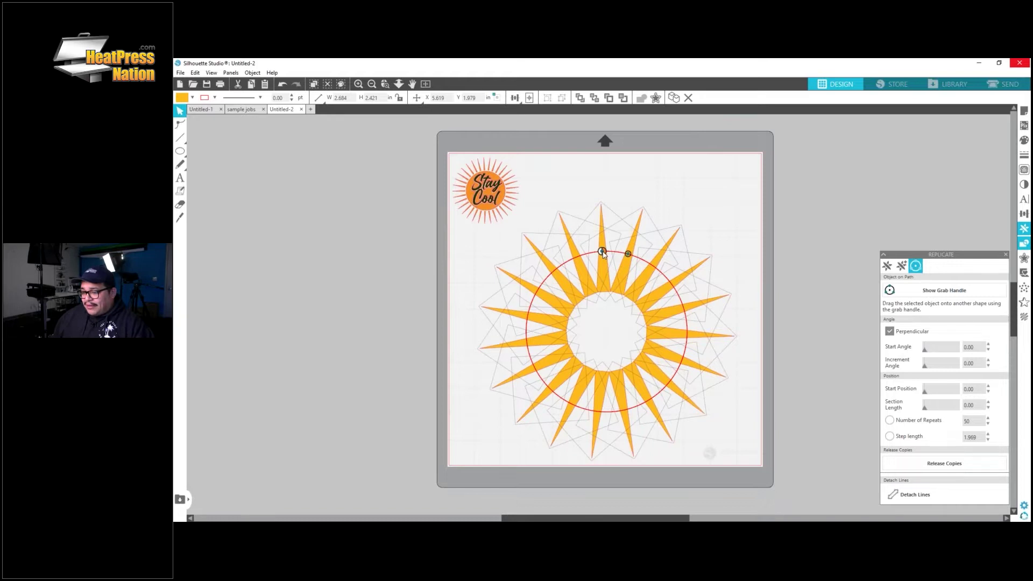
pyautogui.moveTo(604, 254); pyautogui.dragTo(602, 251)
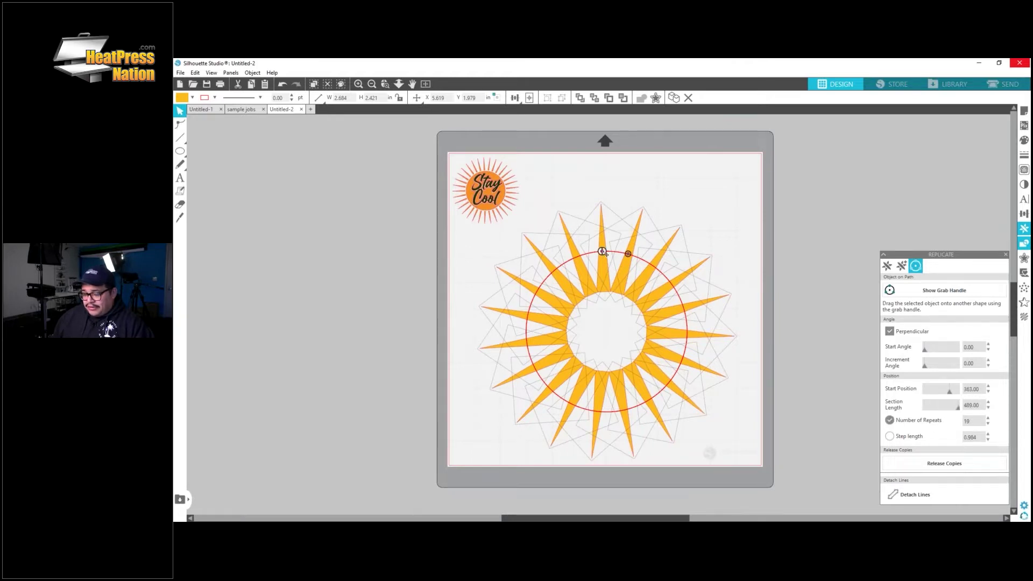
pyautogui.hotkey('ctrl', 'z')
# - Enlarge the circle to span most of the page and move it back to the page's middle
pyautogui.click(648, 264)
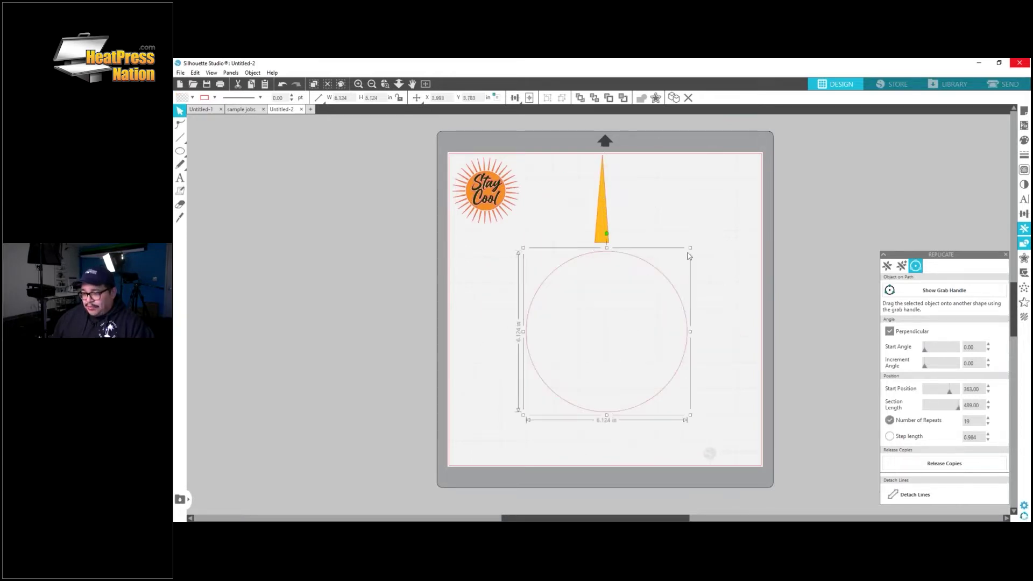
pyautogui.click(602, 226)
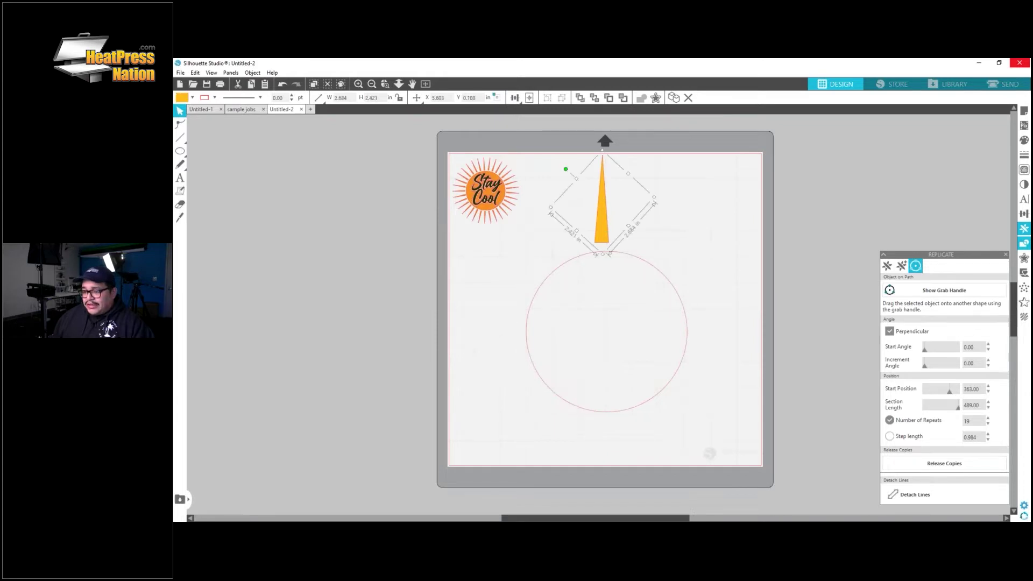
pyautogui.click(917, 269)
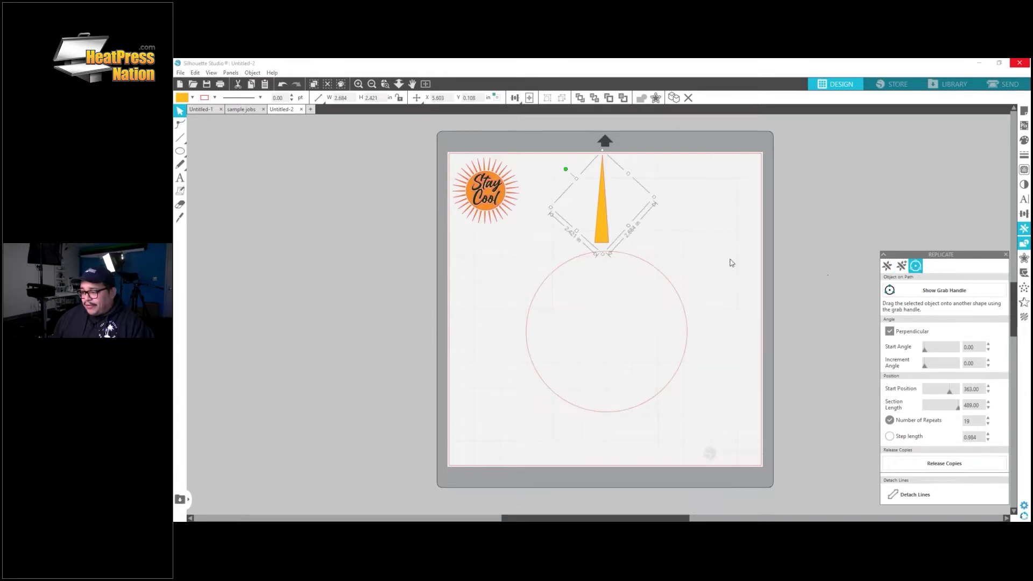
pyautogui.click(705, 224)
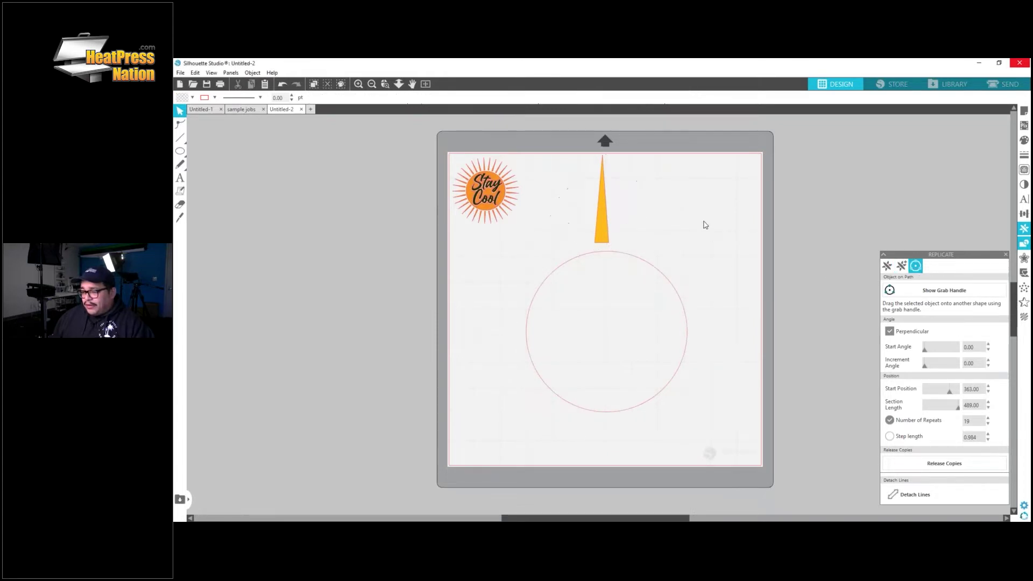
pyautogui.click(619, 257)
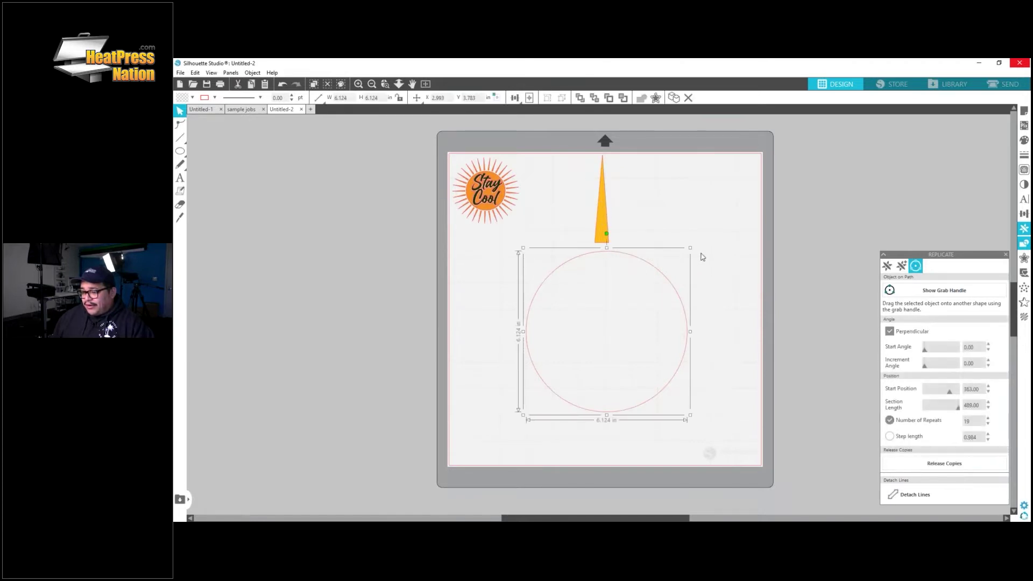
pyautogui.moveTo(691, 247); pyautogui.dragTo(779, 162)
pyautogui.moveTo(721, 189); pyautogui.dragTo(673, 229)
# - Move the ray from the page's top centre to the upper-right edge of the enlarged circle
pyautogui.click(633, 185)
pyautogui.click(602, 172)
pyautogui.moveTo(718, 182); pyautogui.dragTo(694, 194)
pyautogui.click(747, 200)
pyautogui.click(688, 207)
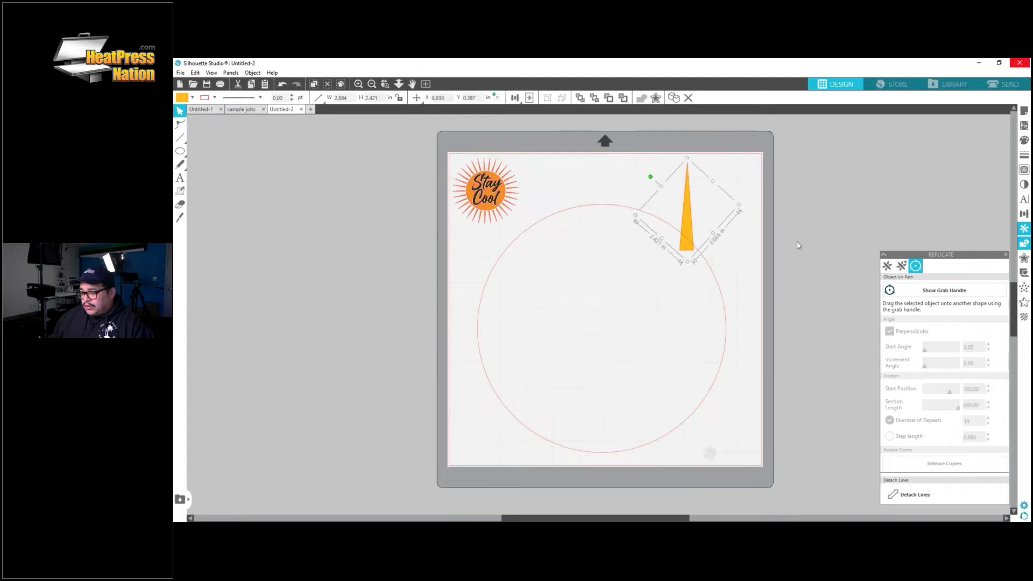
# - Replicate the ray along the enlarged circle using Object on Path with 20 repeats, and release the copies
pyautogui.click(926, 289)
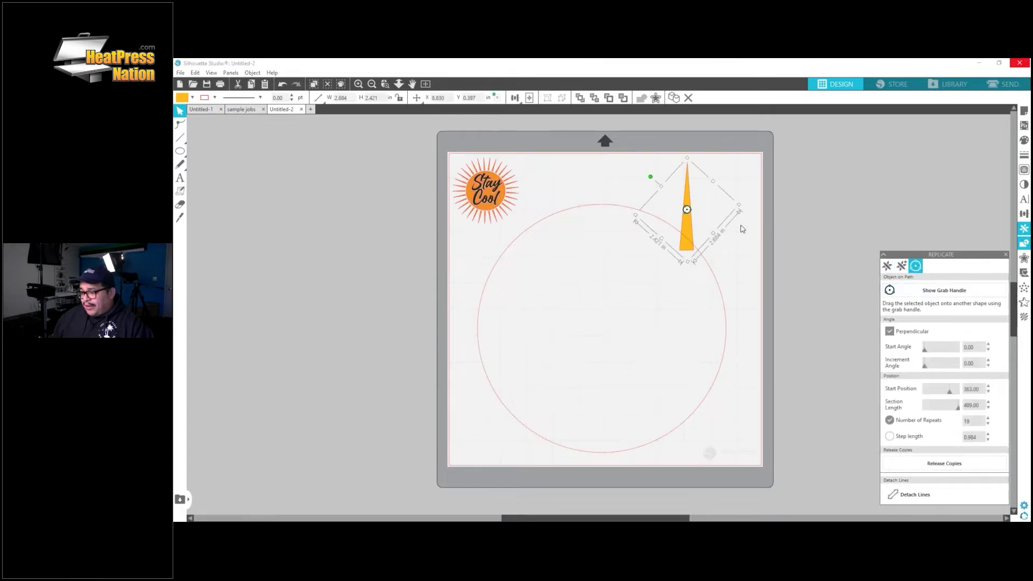
pyautogui.moveTo(687, 209); pyautogui.dragTo(634, 211)
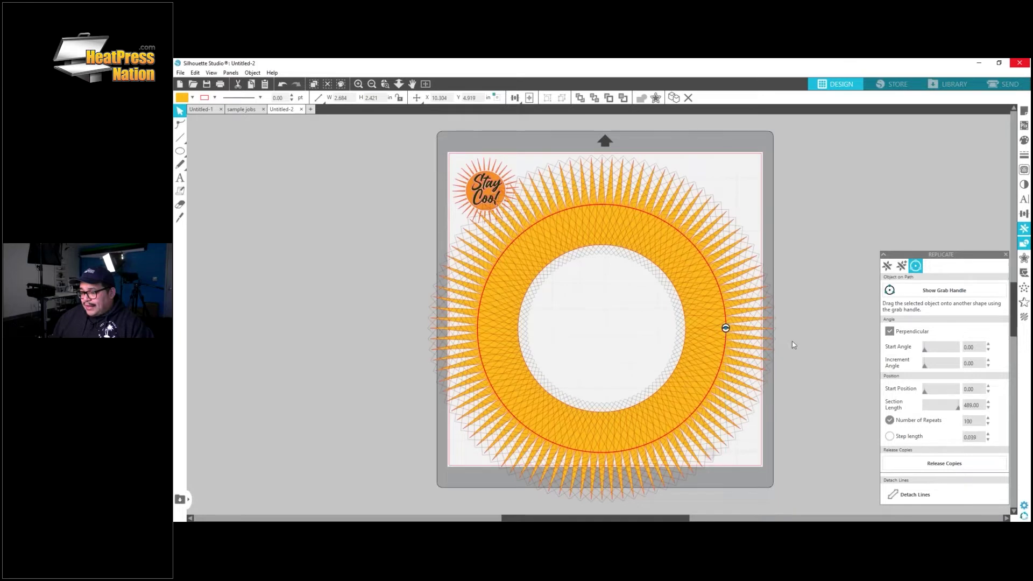
pyautogui.click(988, 425)
pyautogui.click(987, 425)
pyautogui.click(987, 425)
pyautogui.click(987, 425)
pyautogui.click(987, 425)
pyautogui.click(988, 425)
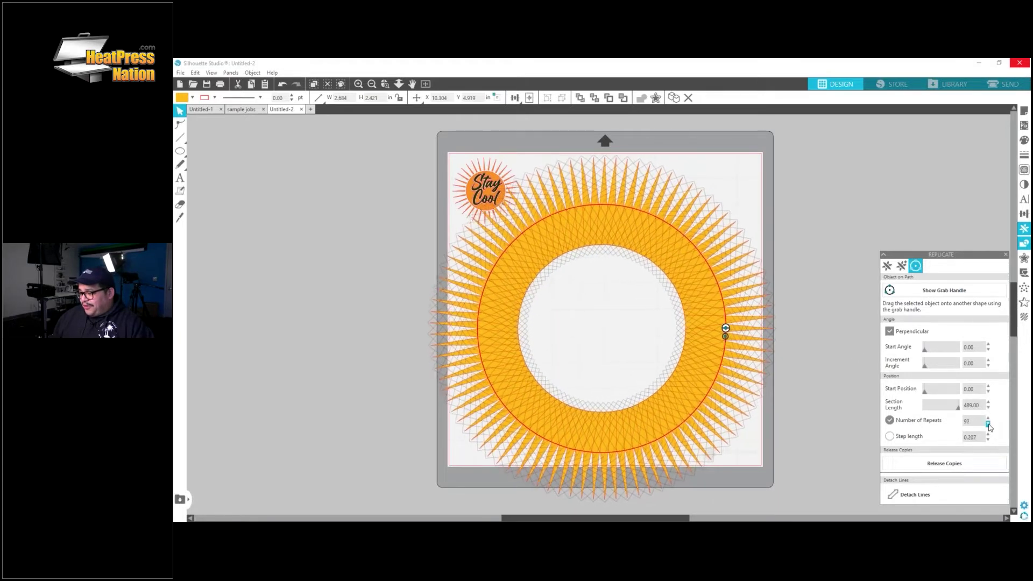
pyautogui.click(988, 425)
pyautogui.click(987, 425)
pyautogui.click(987, 425)
pyautogui.click(988, 425)
pyautogui.click(988, 425)
pyautogui.click(988, 425)
pyautogui.click(988, 424)
pyautogui.click(987, 425)
pyautogui.click(988, 425)
pyautogui.click(988, 425)
pyautogui.click(988, 425)
pyautogui.click(987, 425)
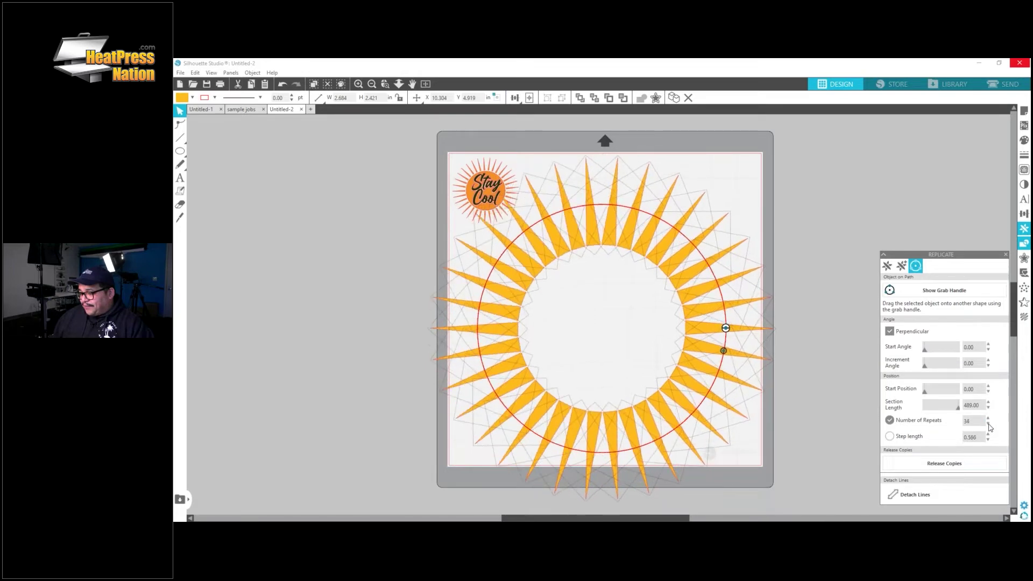
pyautogui.click(987, 424)
pyautogui.click(987, 425)
pyautogui.click(987, 425)
pyautogui.click(988, 425)
pyautogui.click(988, 425)
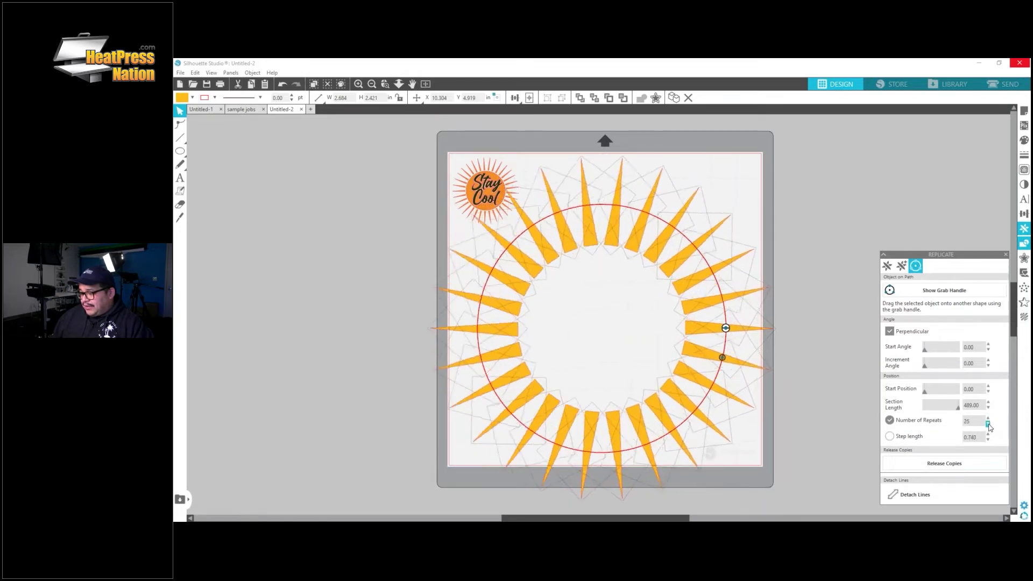
pyautogui.click(987, 425)
pyautogui.click(987, 425)
pyautogui.click(987, 425)
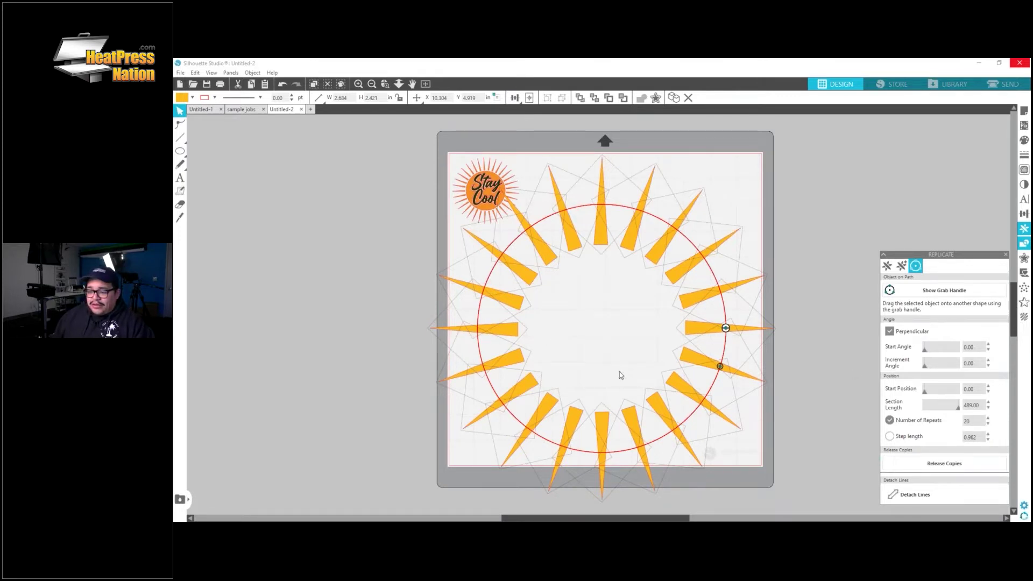
pyautogui.click(950, 465)
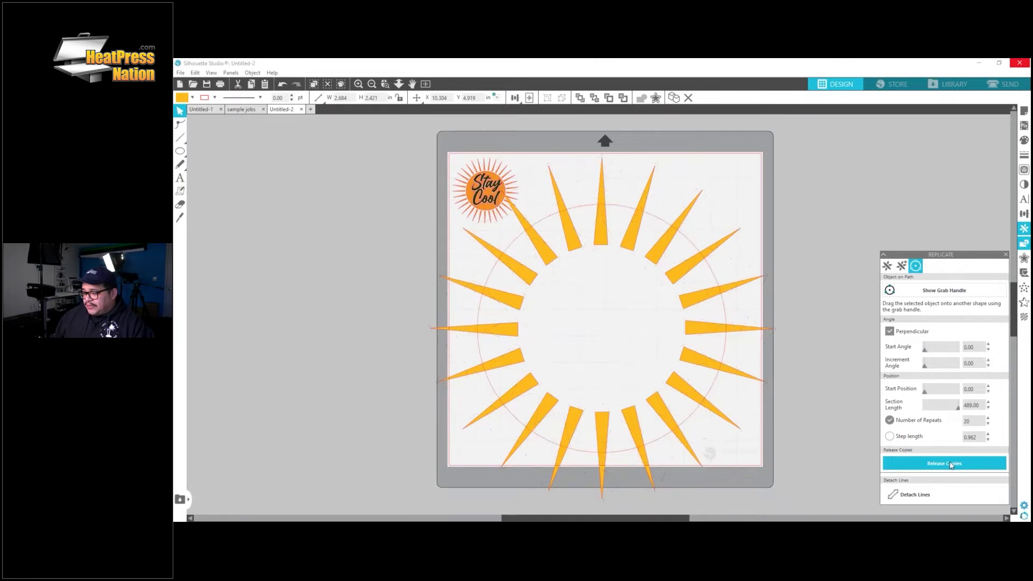
# - Remove the guide circle from the rays and move the "Stay Cool" graphic off the page to its left
pyautogui.click(687, 244)
pyautogui.moveTo(687, 244); pyautogui.dragTo(918, 174)
pyautogui.click(874, 170)
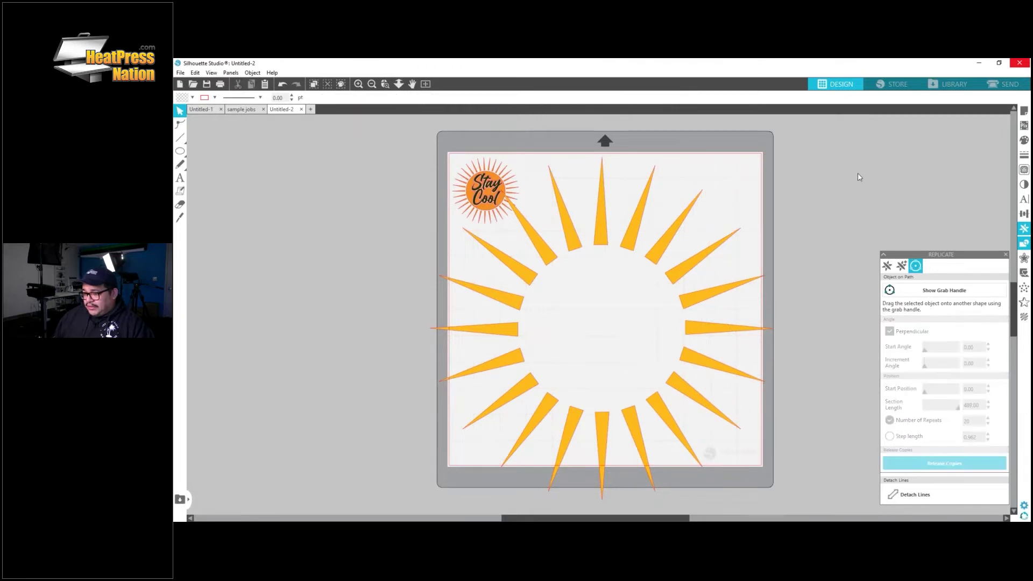
pyautogui.moveTo(493, 191); pyautogui.dragTo(313, 168)
pyautogui.click(444, 200)
# - Make all the rays one compound path and fit the resulting sunburst within the page
pyautogui.moveTo(385, 146); pyautogui.dragTo(773, 473)
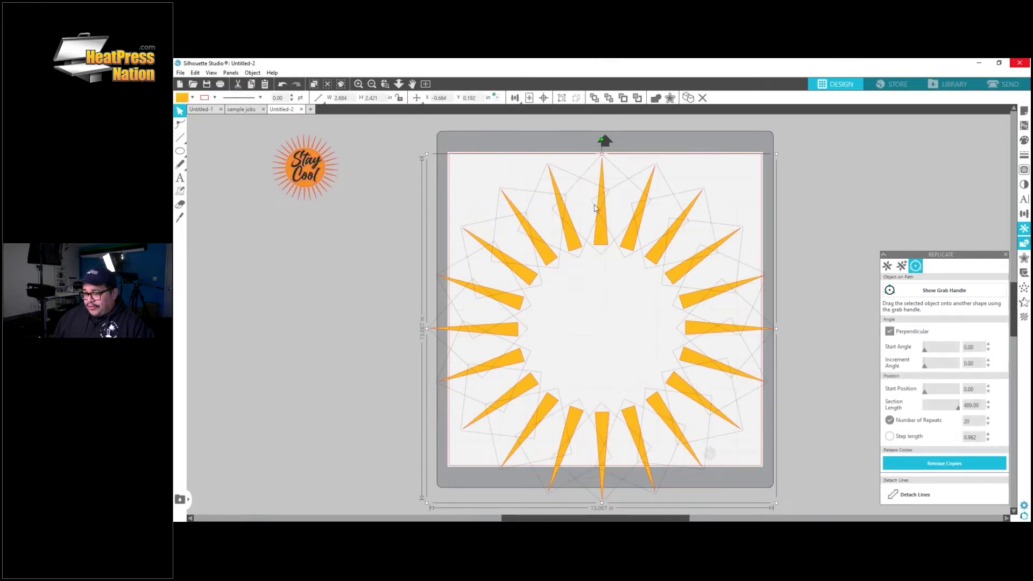
pyautogui.rightClick(601, 222)
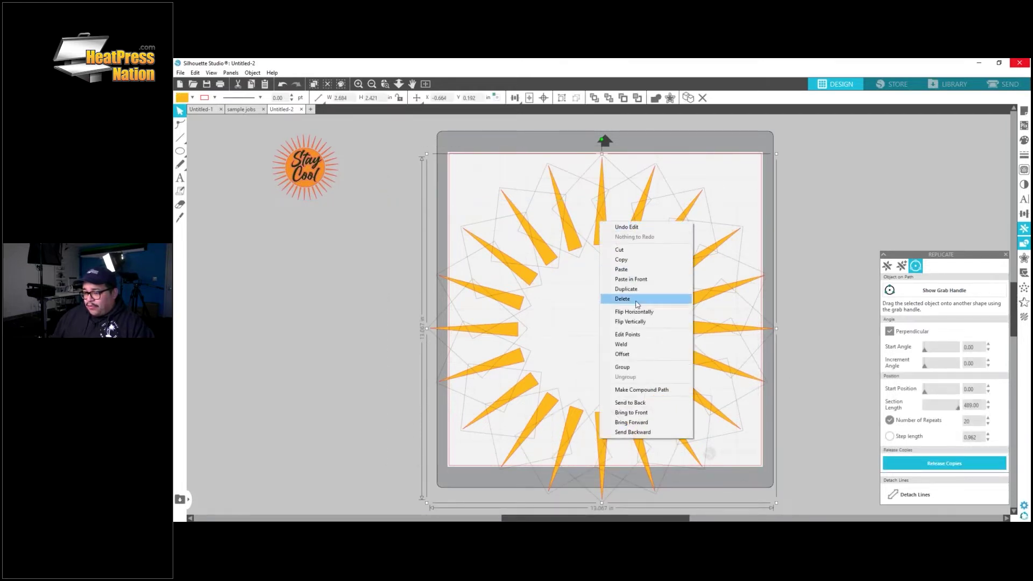
pyautogui.click(643, 389)
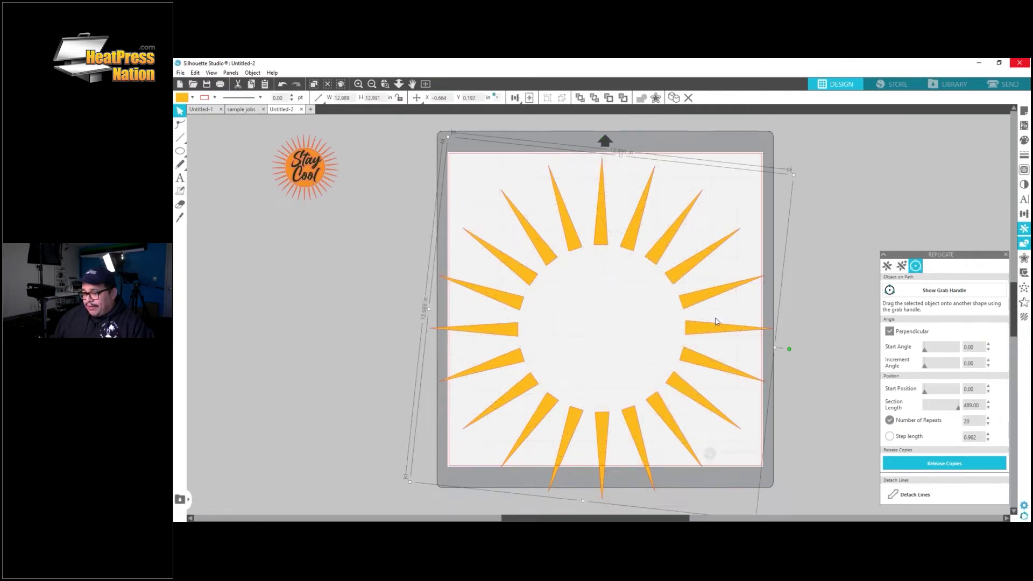
pyautogui.moveTo(632, 241); pyautogui.dragTo(643, 221)
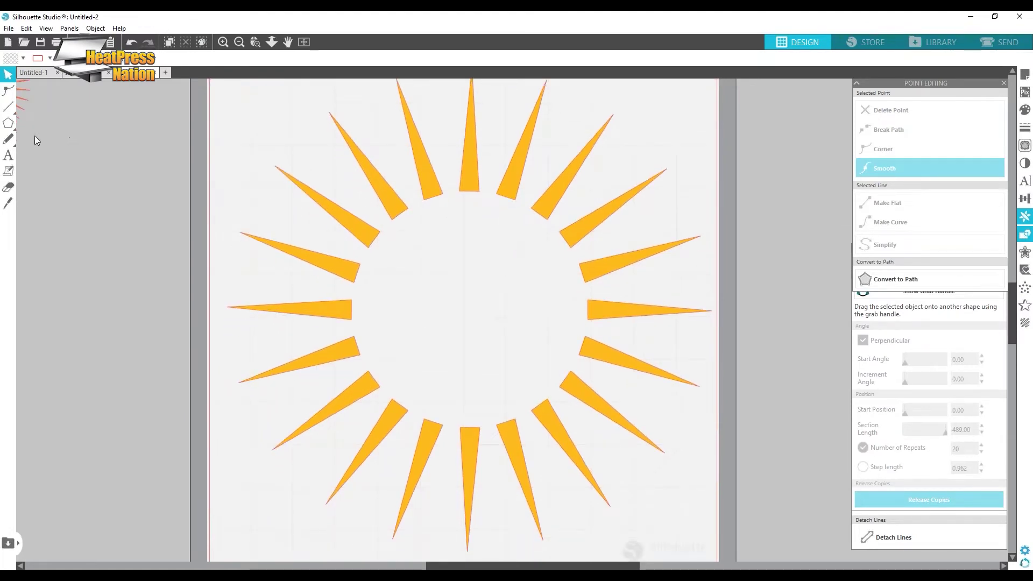
# - Draw a circle about 4.7 in across in the middle of the rays and fill it with the same yellow-orange
pyautogui.click(56, 124)
pyautogui.moveTo(368, 208); pyautogui.dragTo(564, 395)
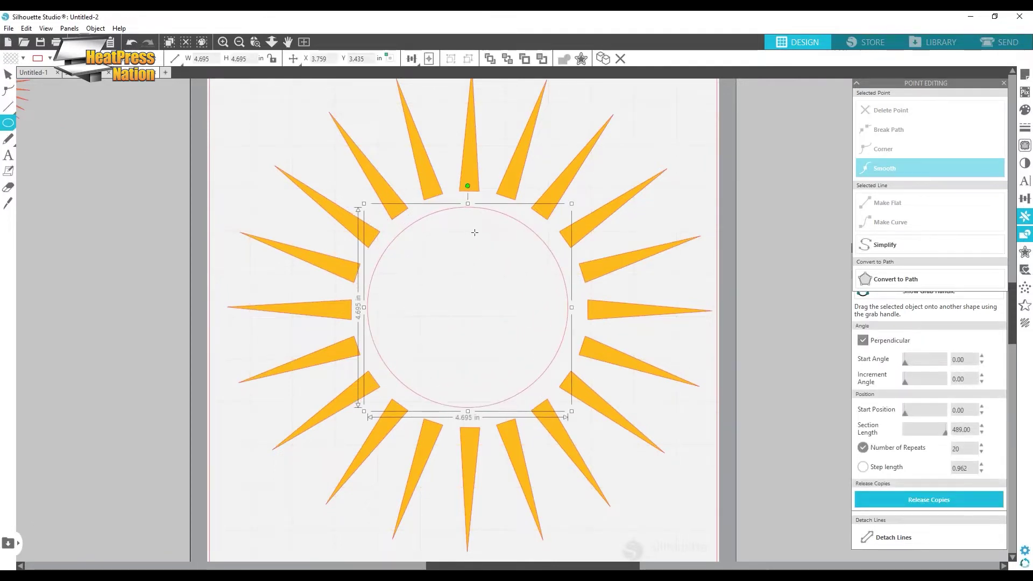
pyautogui.click(1024, 109)
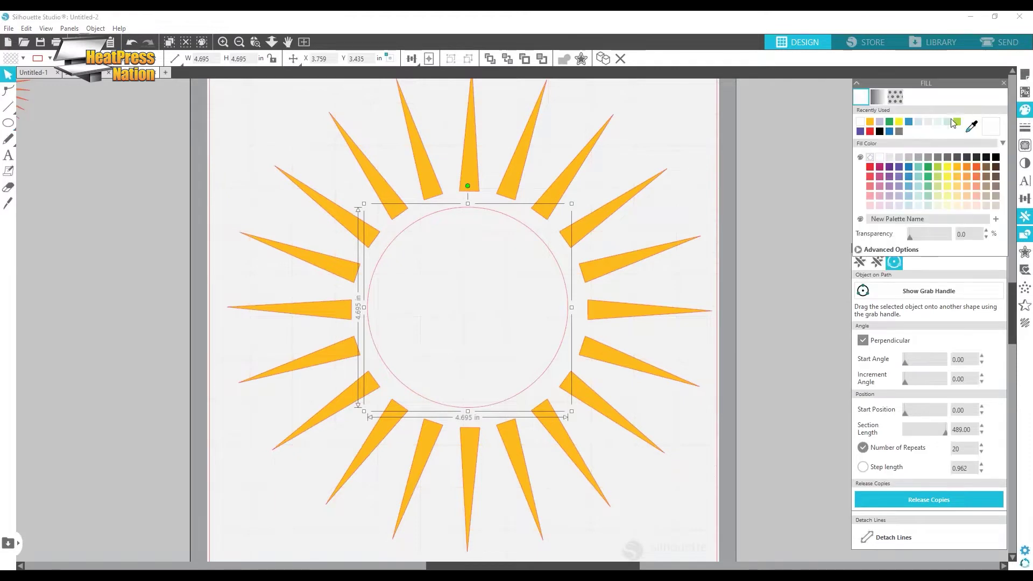
pyautogui.click(870, 122)
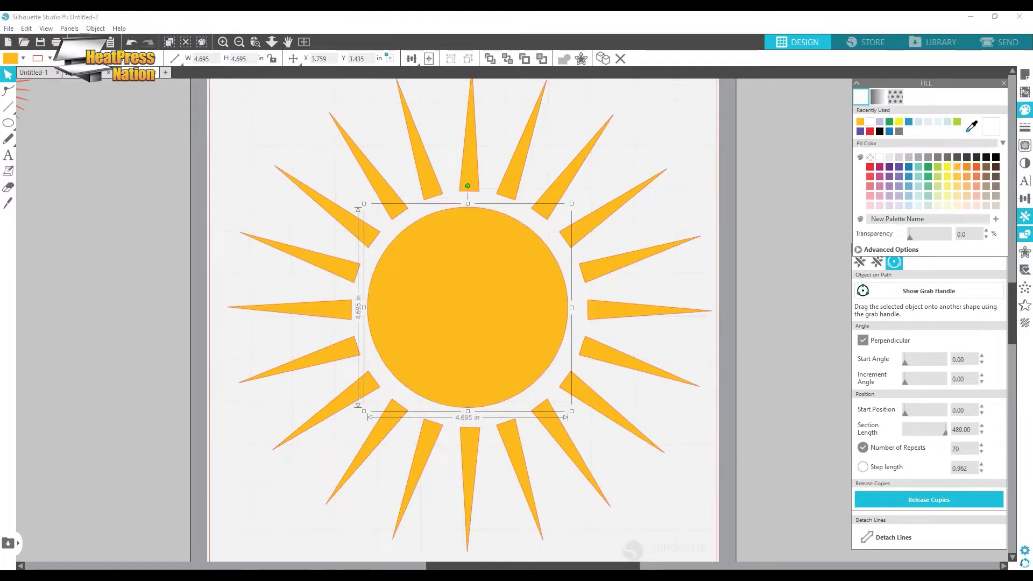
# - Enlarge the centre circle to about 5.1 in across, with its edge just inside the rays, and centre it in the sunburst
pyautogui.moveTo(570, 204); pyautogui.dragTo(592, 198)
pyautogui.moveTo(534, 247); pyautogui.dragTo(527, 254)
pyautogui.moveTo(580, 198); pyautogui.dragTo(590, 194)
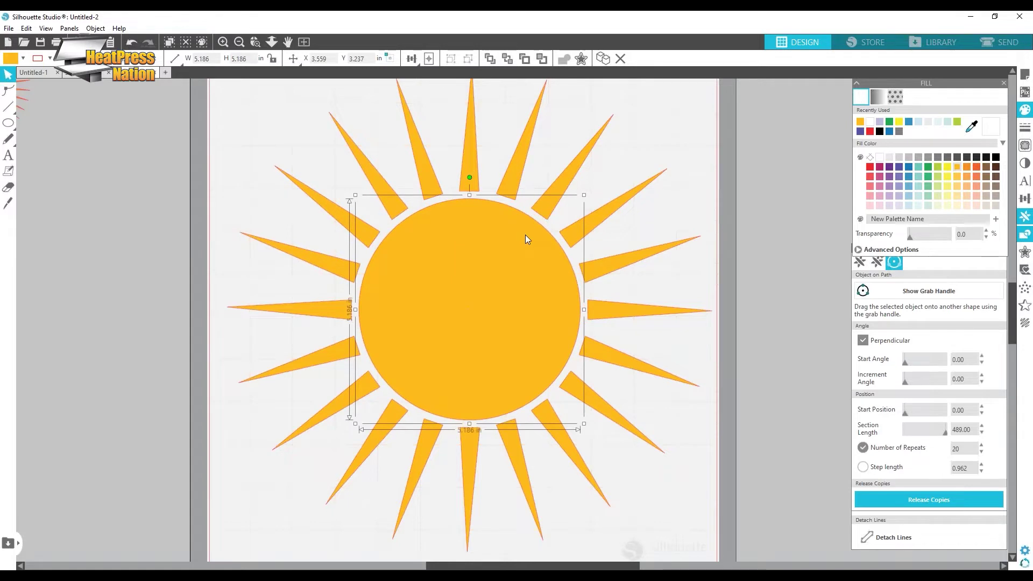
pyautogui.moveTo(586, 195); pyautogui.dragTo(554, 221)
pyautogui.moveTo(467, 285); pyautogui.dragTo(465, 280)
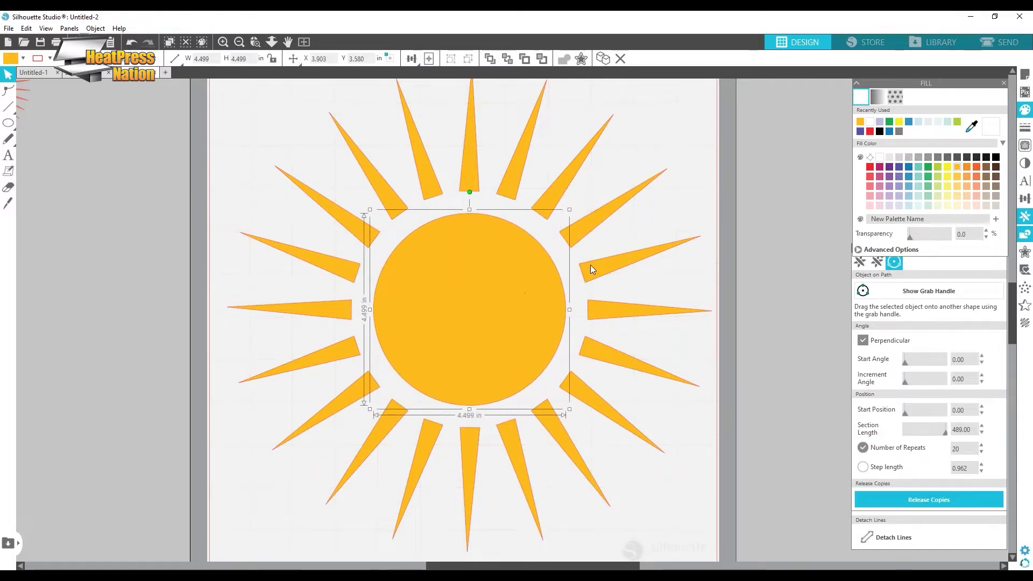
pyautogui.moveTo(570, 210); pyautogui.dragTo(587, 193)
pyautogui.moveTo(490, 262); pyautogui.dragTo(488, 265)
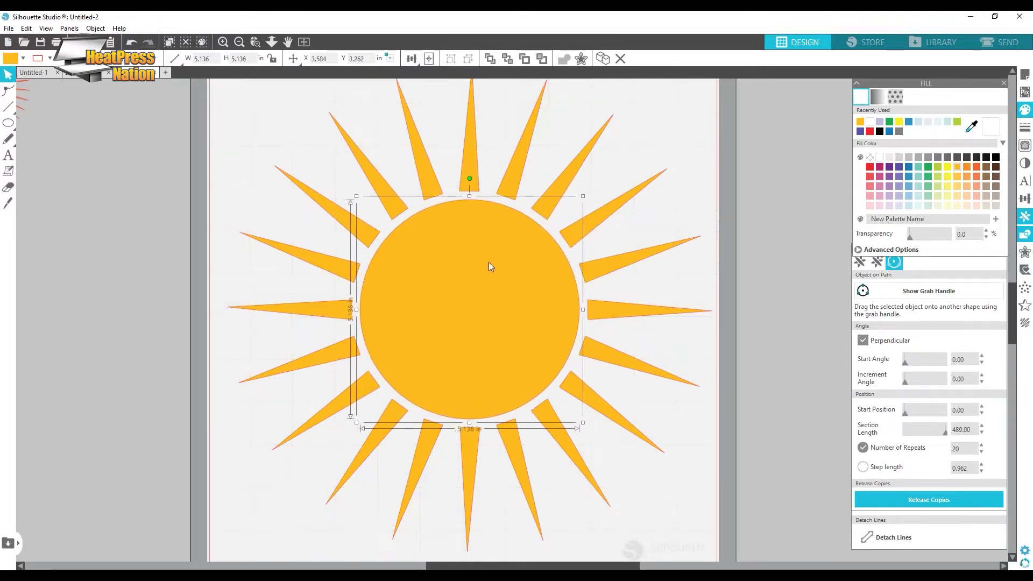
pyautogui.click(737, 282)
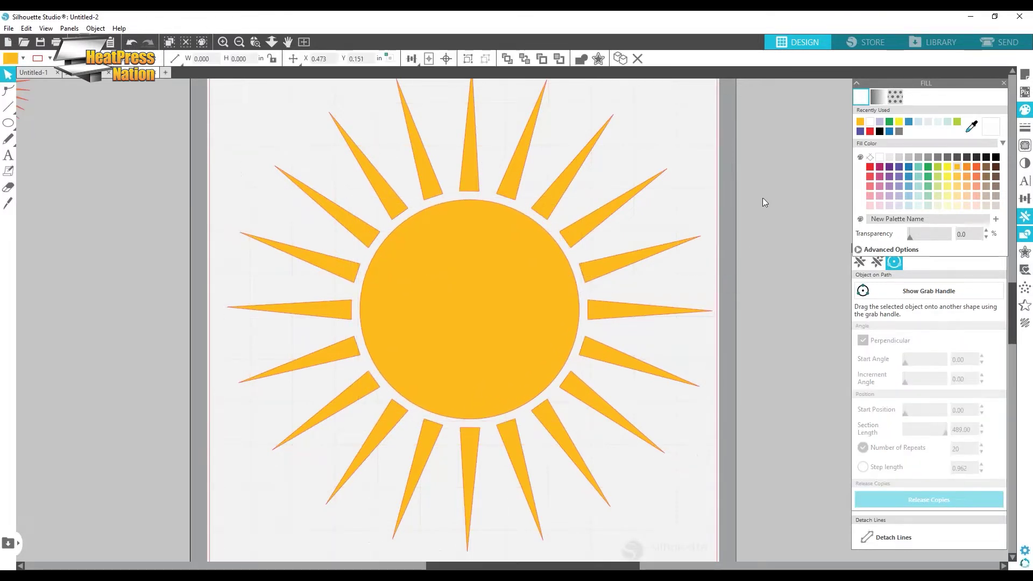
pyautogui.moveTo(776, 130); pyautogui.dragTo(413, 276)
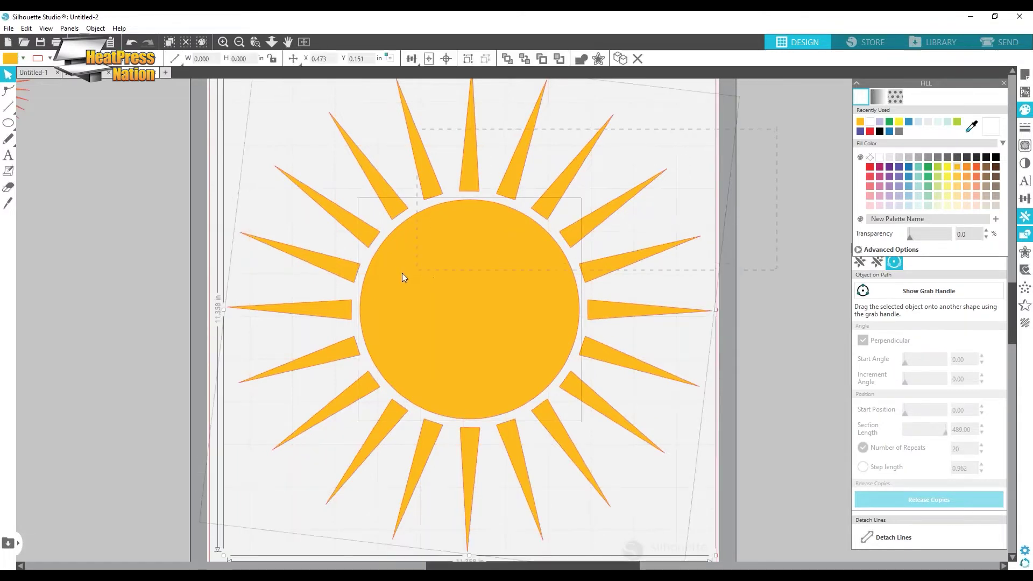
pyautogui.moveTo(319, 299); pyautogui.dragTo(159, 509)
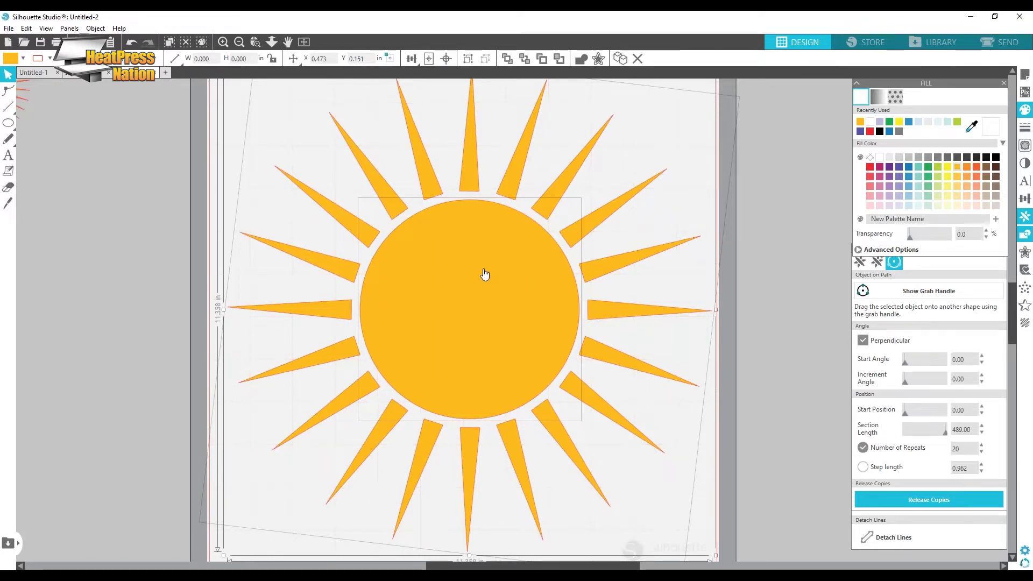
pyautogui.click(661, 292)
# - Move the original "Stay Cool" graphic fully into view on the empty area beside the page
pyautogui.scroll(-3, 500, 289)
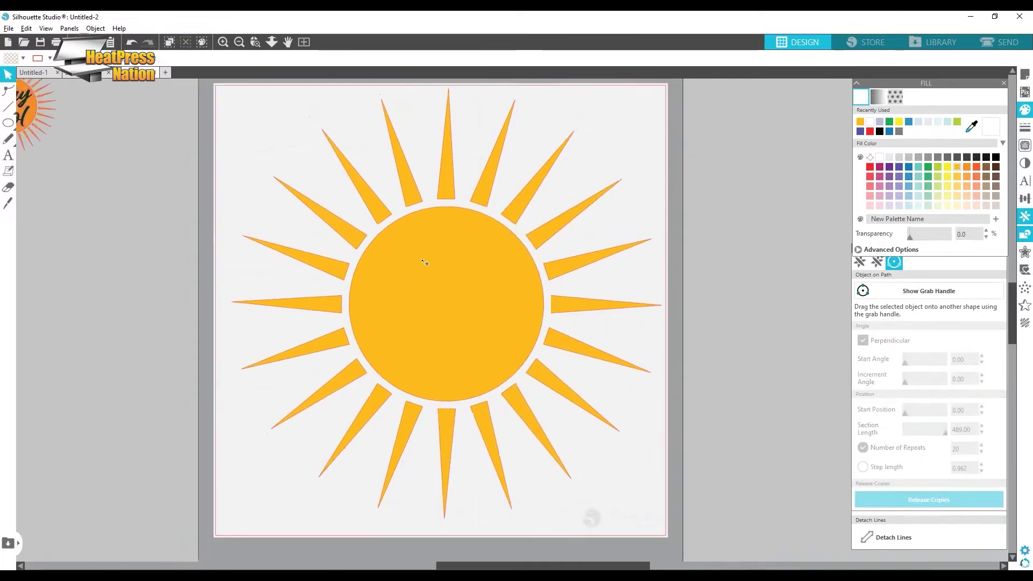
pyautogui.moveTo(72, 96); pyautogui.dragTo(73, 138)
pyautogui.click(647, 287)
# - Add the text "stay cool" on two lines in the empty area to the right of the page
pyautogui.click(8, 155)
pyautogui.click(703, 220)
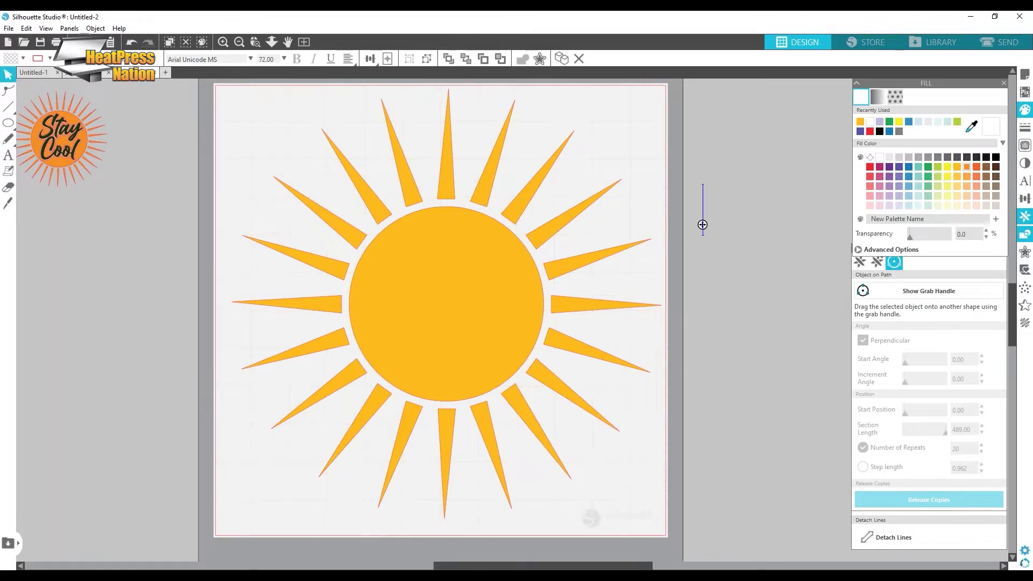
pyautogui.hscroll(-3, 744, 233)
pyautogui.hscroll(5, 744, 232)
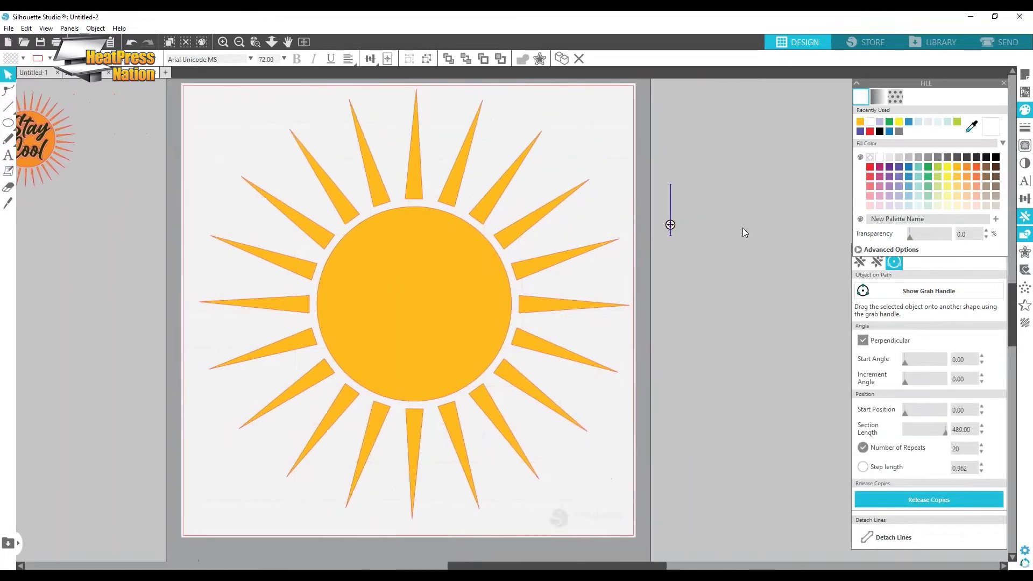
pyautogui.write('stay')
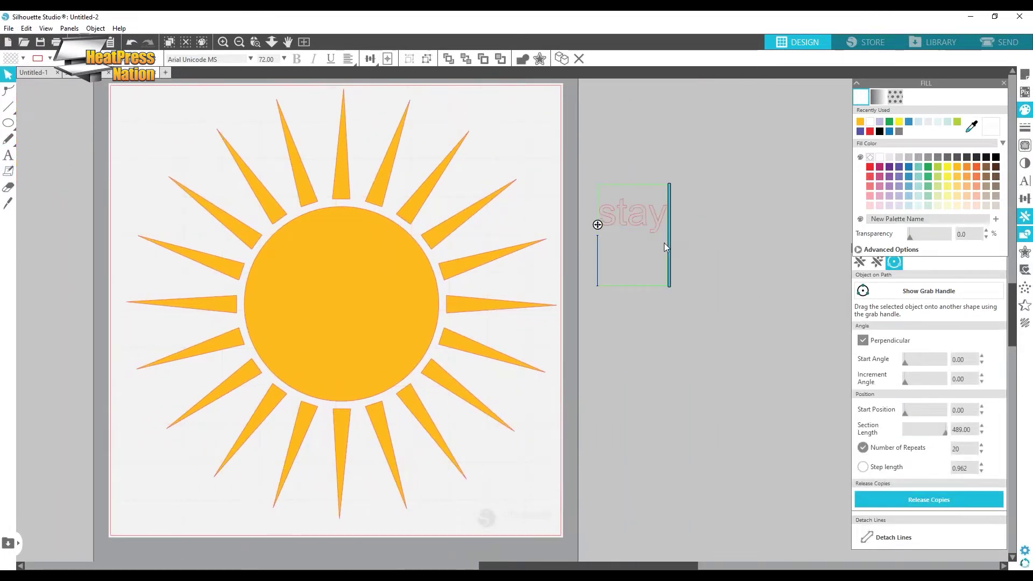
pyautogui.press('Return')
pyautogui.write('cool')
pyautogui.hotkey('shift', 'Left')
pyautogui.hotkey('shift', 'Left')
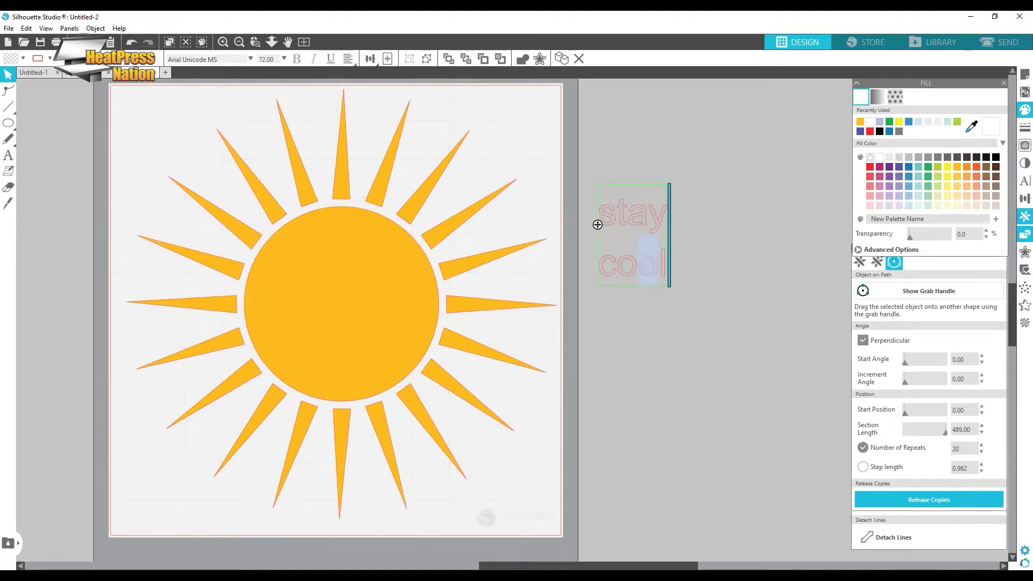
pyautogui.hotkey('ctrl', 'a')
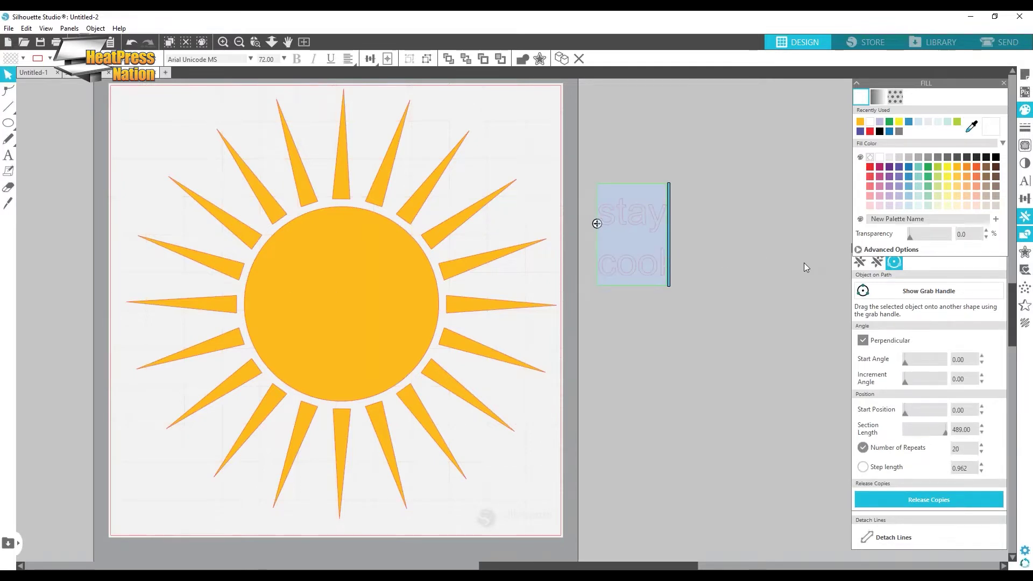
pyautogui.press('Escape')
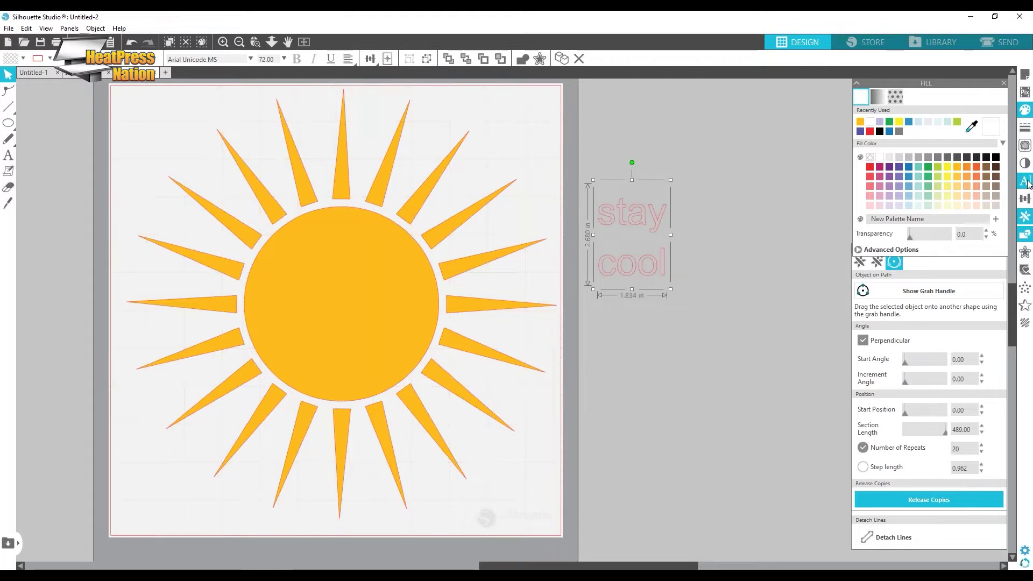
# - Set the "stay cool" text in the Ethernal Bold PERSONAL USE font and fill it with black
pyautogui.click(1025, 182)
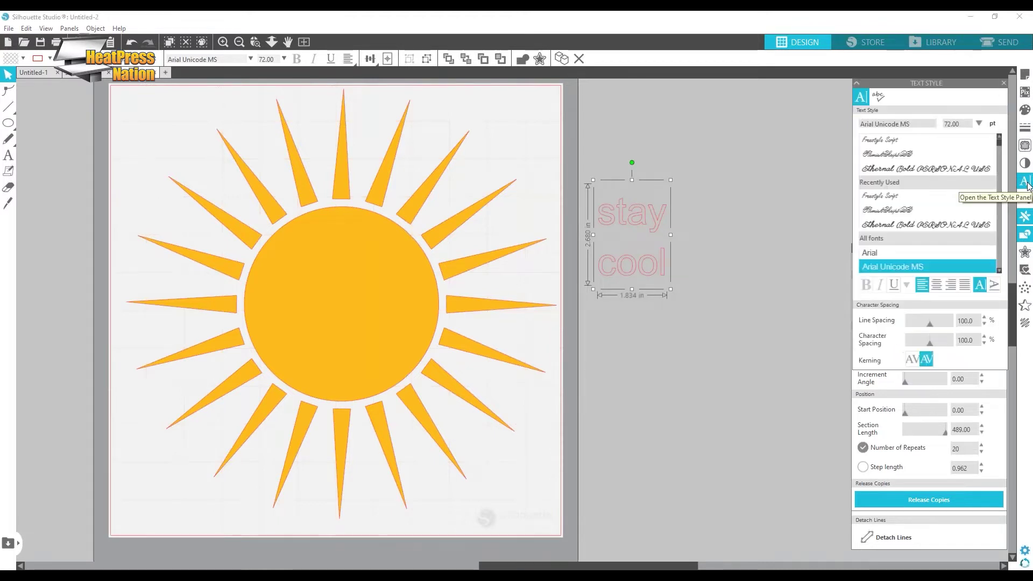
pyautogui.click(912, 164)
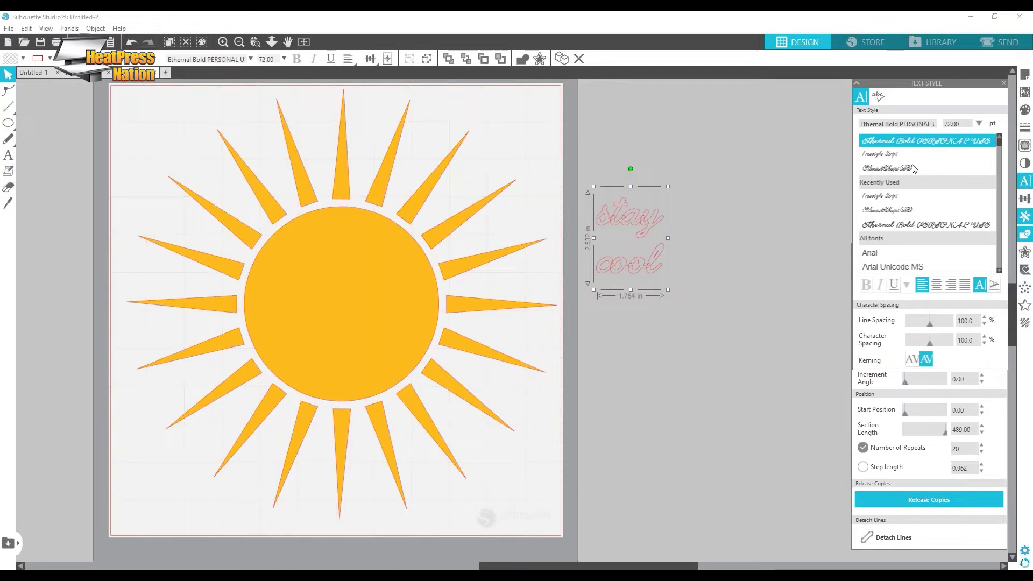
pyautogui.click(1022, 113)
pyautogui.click(995, 158)
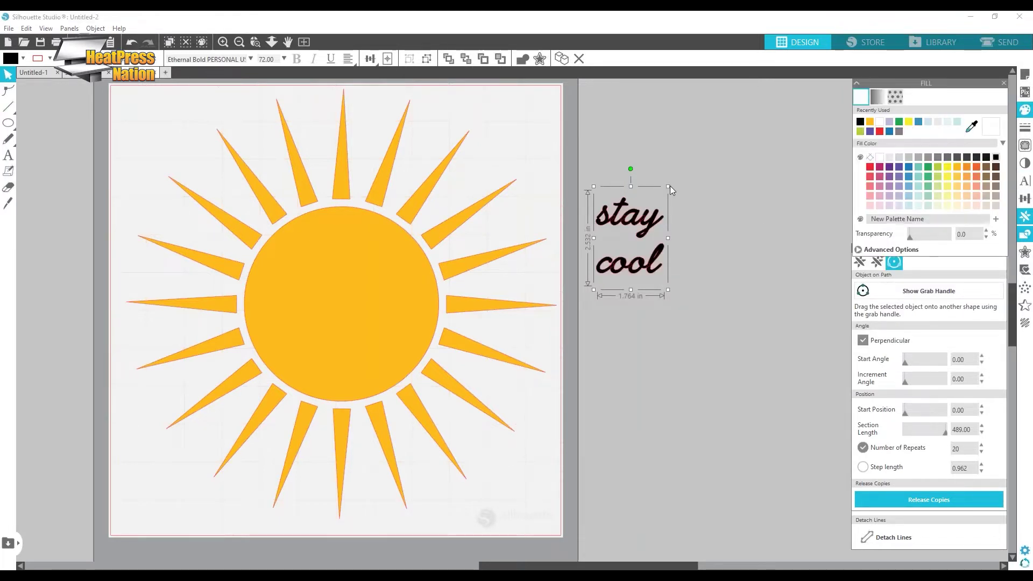
# - Enlarge the "stay cool" text to about 6.4 in wide and place it beside the page
pyautogui.moveTo(669, 187); pyautogui.dragTo(745, 128)
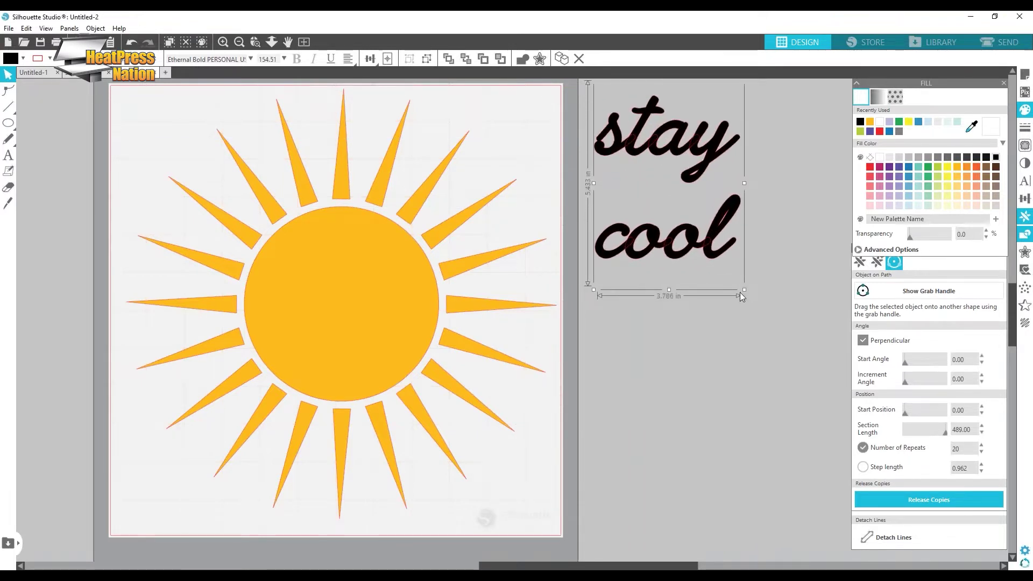
pyautogui.moveTo(744, 290); pyautogui.dragTo(833, 451)
pyautogui.moveTo(757, 197); pyautogui.dragTo(751, 214)
pyautogui.hscroll(5, 747, 280)
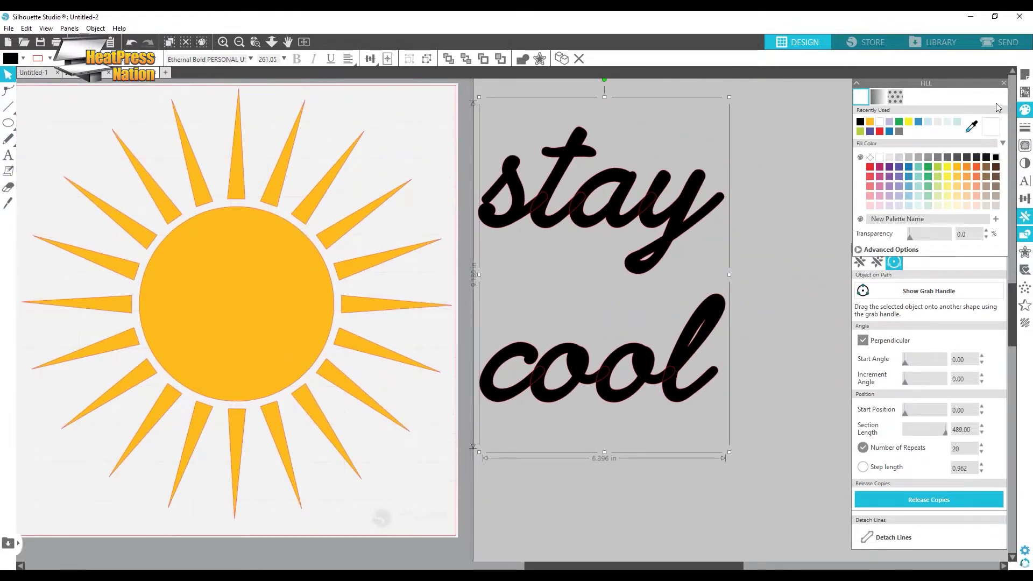
# - Try Eras Bold ITC, Eras Demi ITC, Felix Titling, Forte and Franklin Gothic Demi as the font of the "stay cool" text
pyautogui.click(1003, 83)
pyautogui.click(1025, 183)
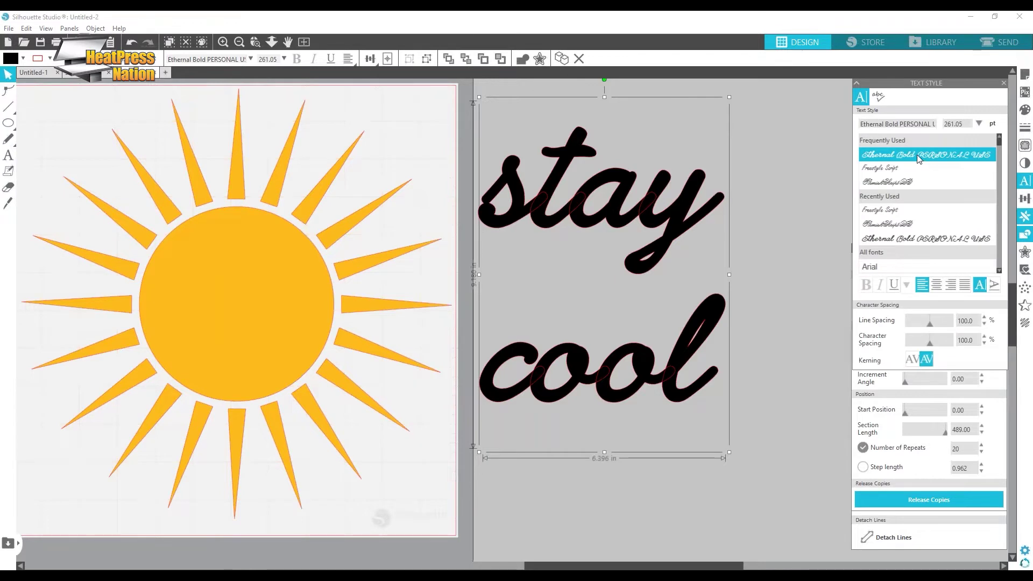
pyautogui.scroll(-3, 914, 193)
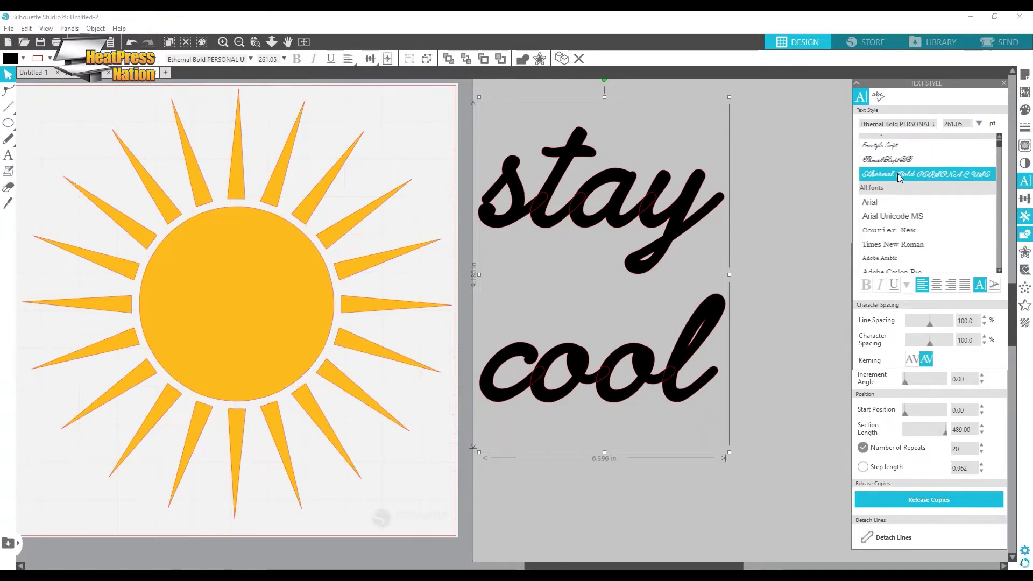
pyautogui.scroll(-8, 899, 178)
pyautogui.click(902, 210)
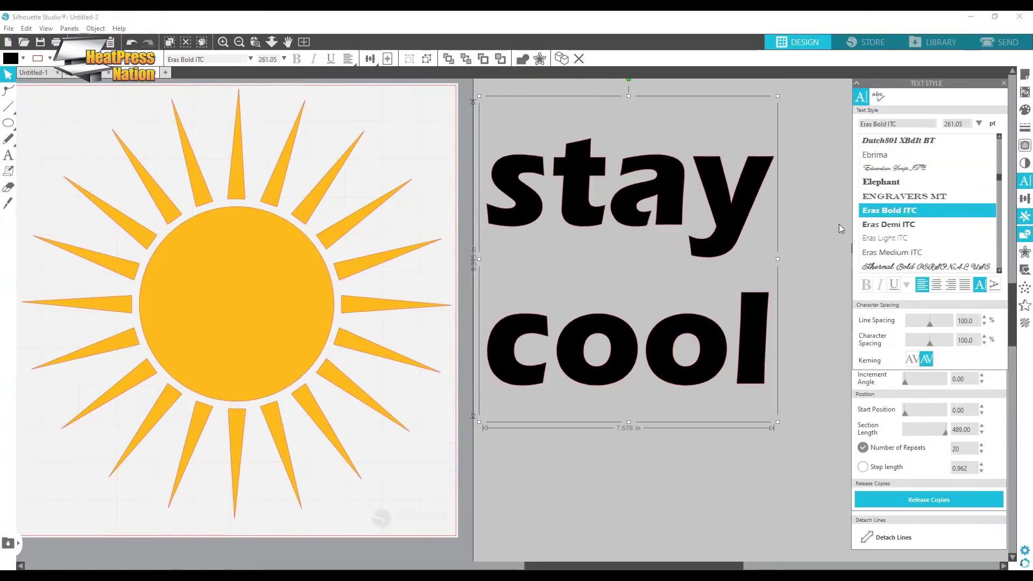
pyautogui.click(913, 225)
pyautogui.scroll(-3, 913, 227)
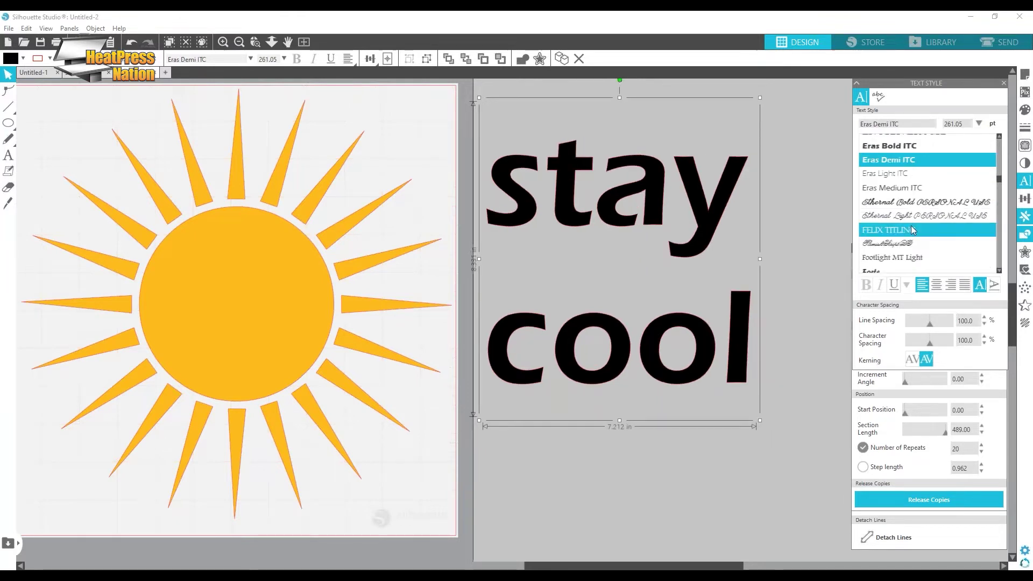
pyautogui.click(913, 202)
pyautogui.click(912, 229)
pyautogui.scroll(-3, 912, 231)
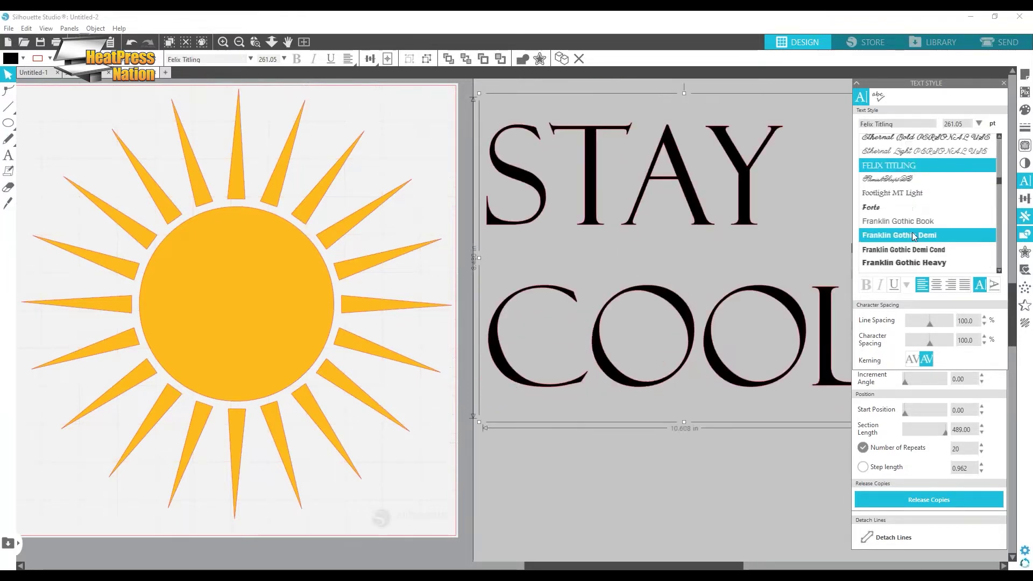
pyautogui.click(911, 208)
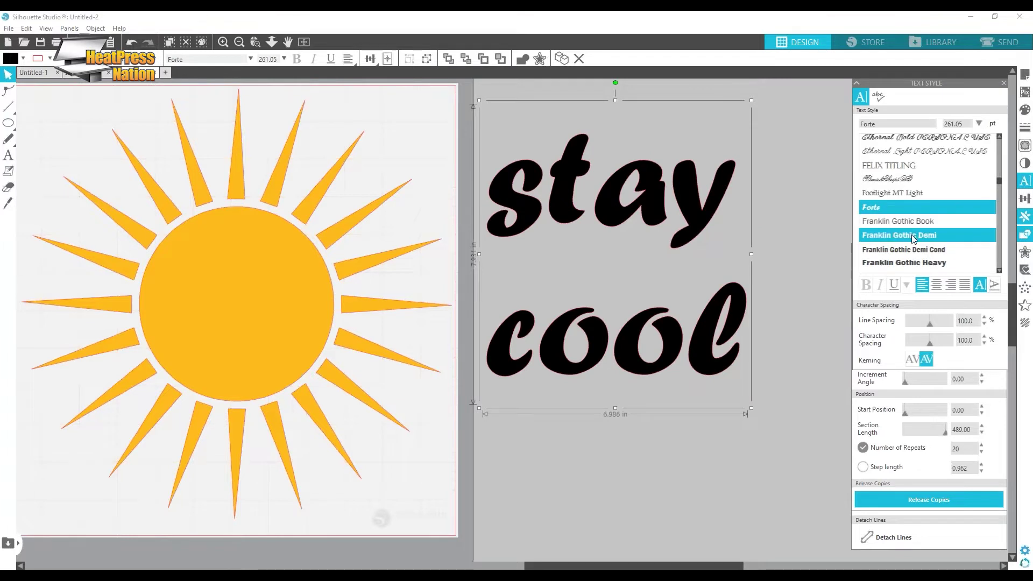
pyautogui.click(913, 236)
pyautogui.scroll(-3, 912, 231)
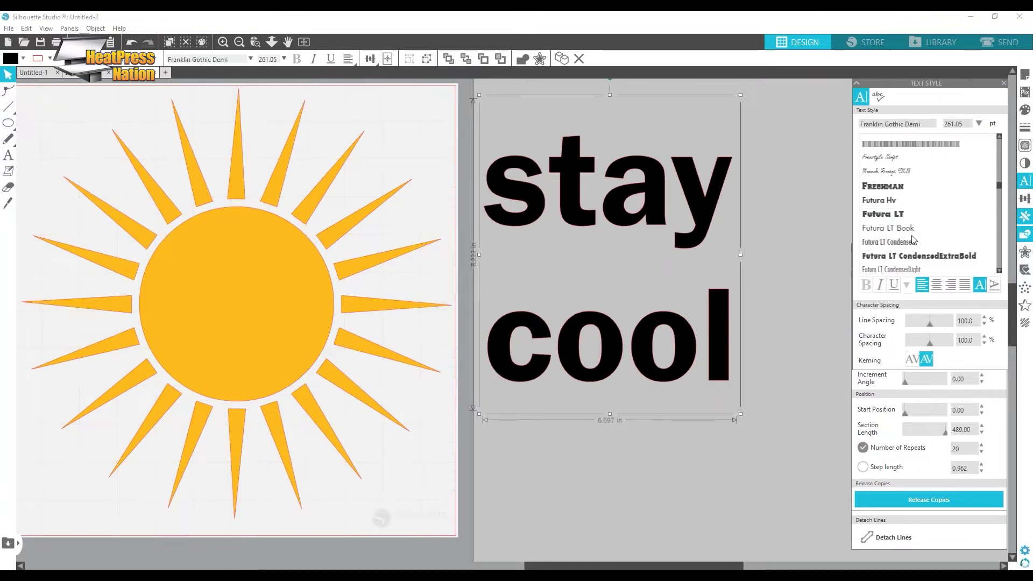
# - Try Futura LT Medium, Giddyup Std, Gigi, Goudy Stout, Haettenschweiler and Harlow Solid Italic on the "stay cool" text
pyautogui.click(905, 169)
pyautogui.scroll(-3, 909, 208)
pyautogui.click(912, 181)
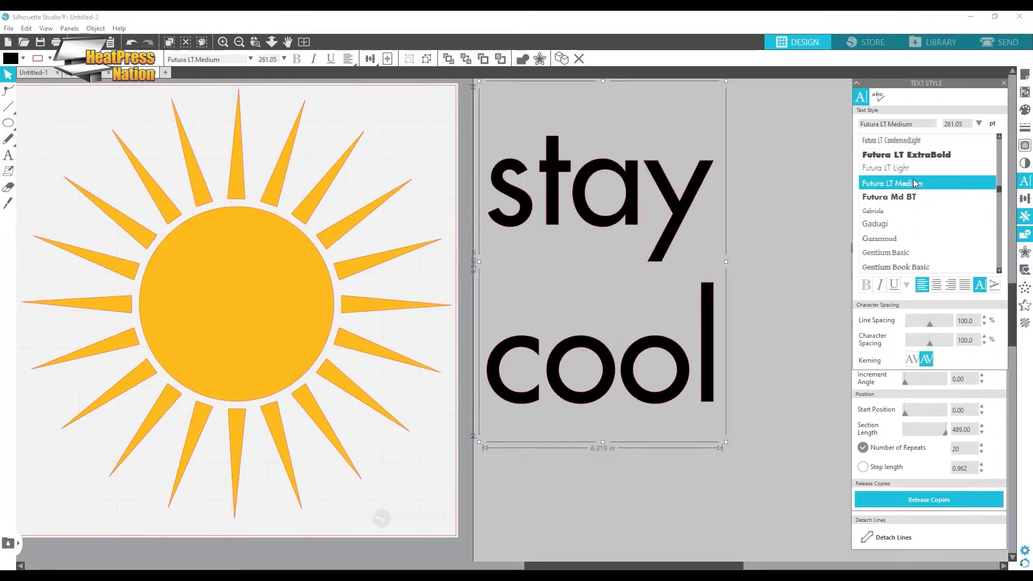
pyautogui.scroll(-3, 919, 209)
pyautogui.click(917, 209)
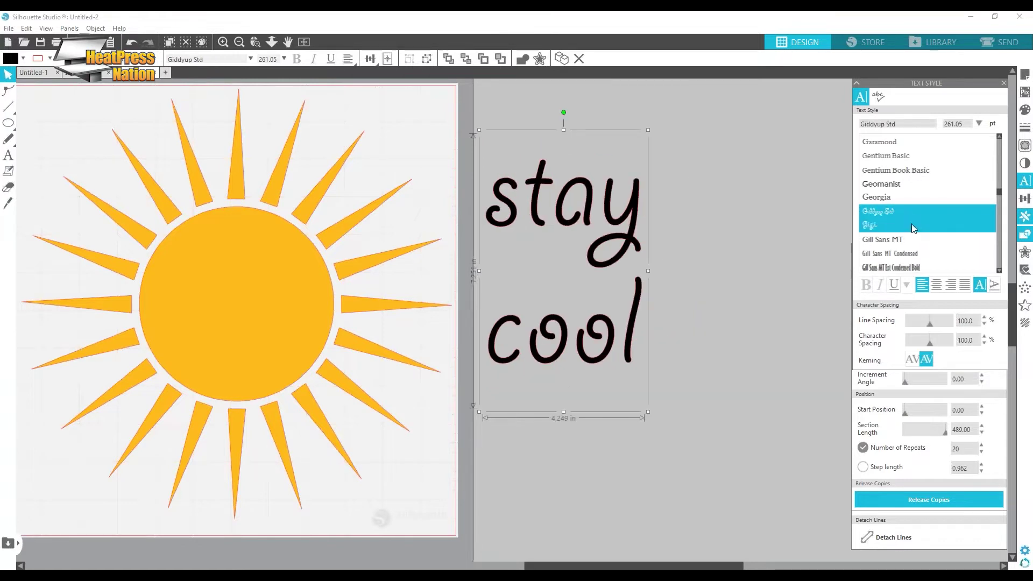
pyautogui.click(911, 224)
pyautogui.scroll(-3, 914, 220)
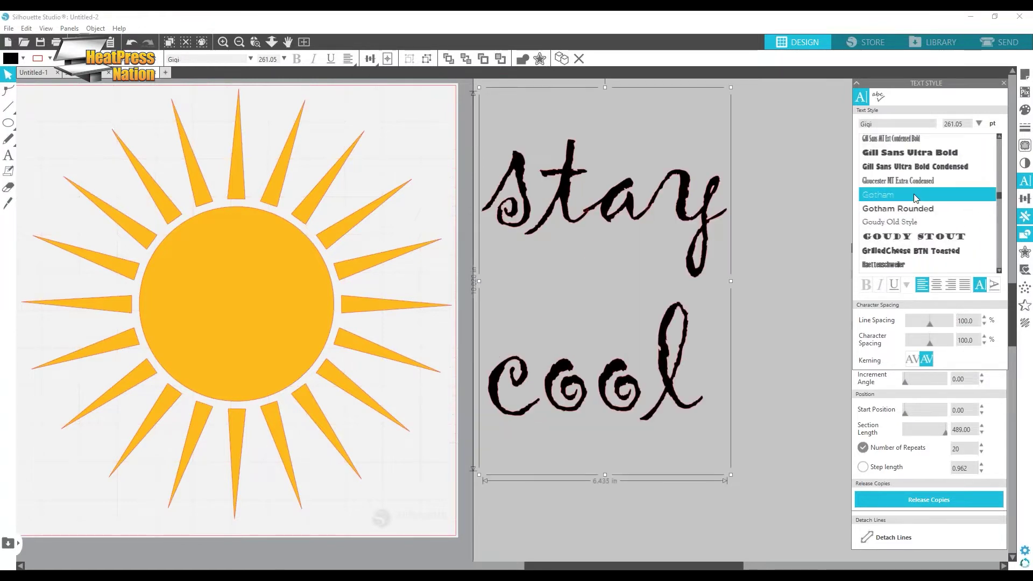
pyautogui.click(915, 237)
pyautogui.scroll(-2, 912, 226)
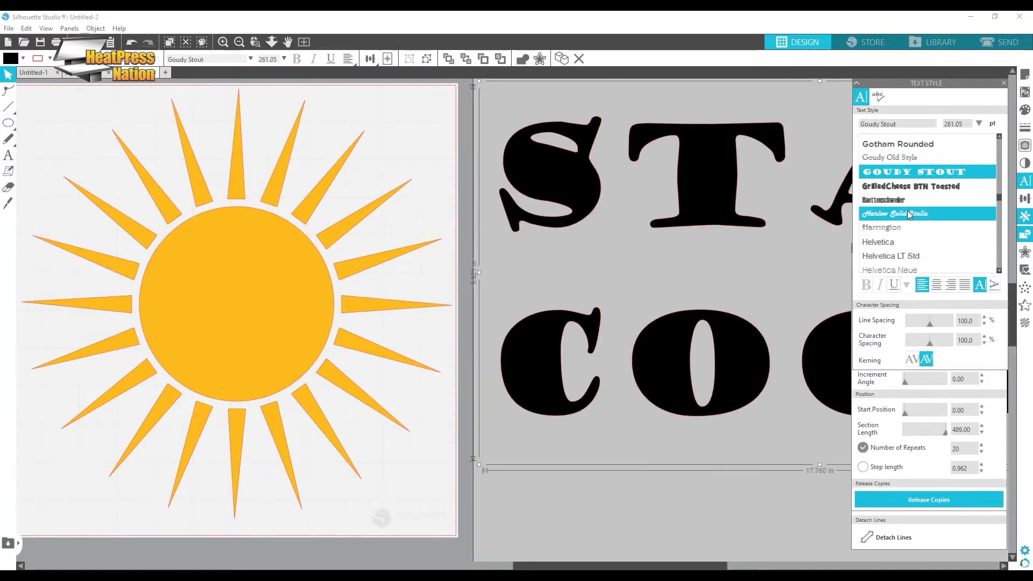
pyautogui.click(904, 201)
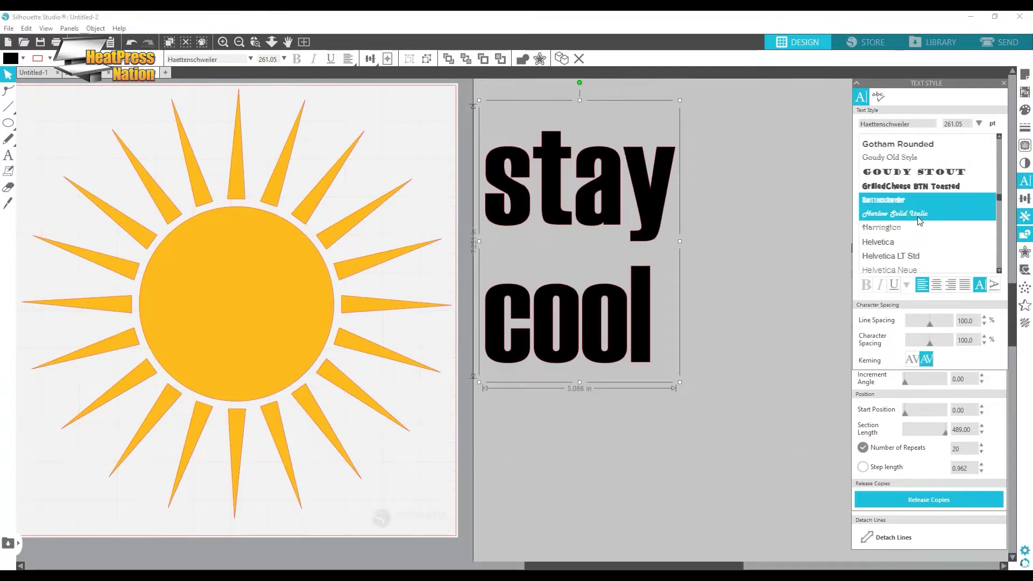
pyautogui.click(917, 214)
pyautogui.scroll(-2, 918, 212)
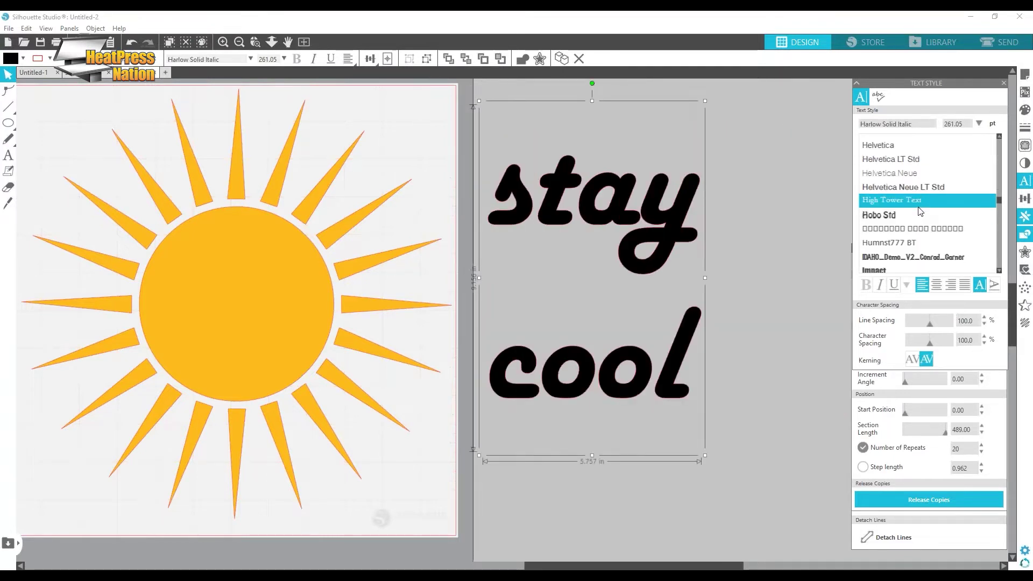
# - Try the IDAHO Demo V2, Ink Free and Just For Giggles fonts on the "stay cool" text
pyautogui.scroll(-2, 919, 212)
pyautogui.click(912, 160)
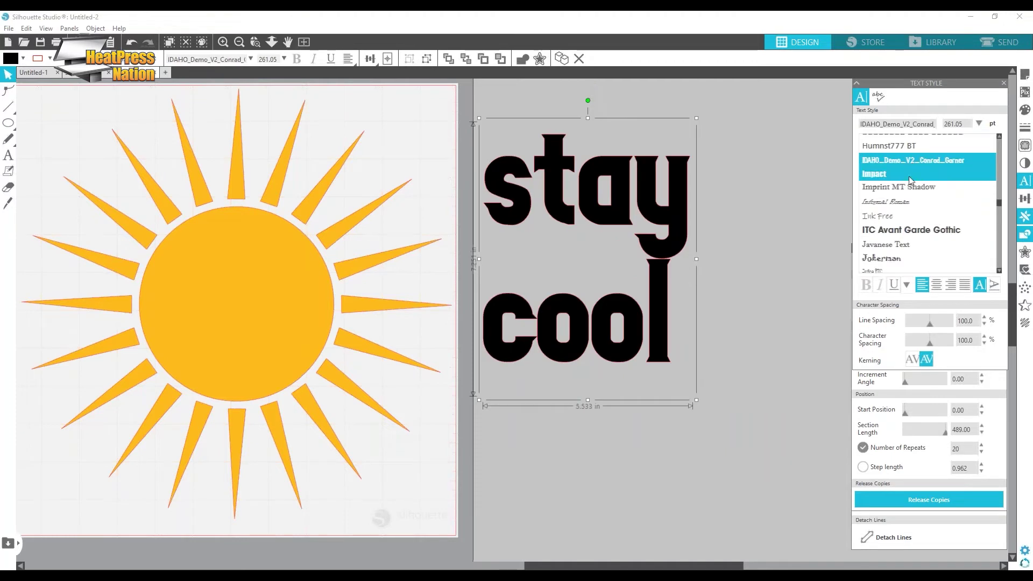
pyautogui.click(916, 202)
pyautogui.click(916, 215)
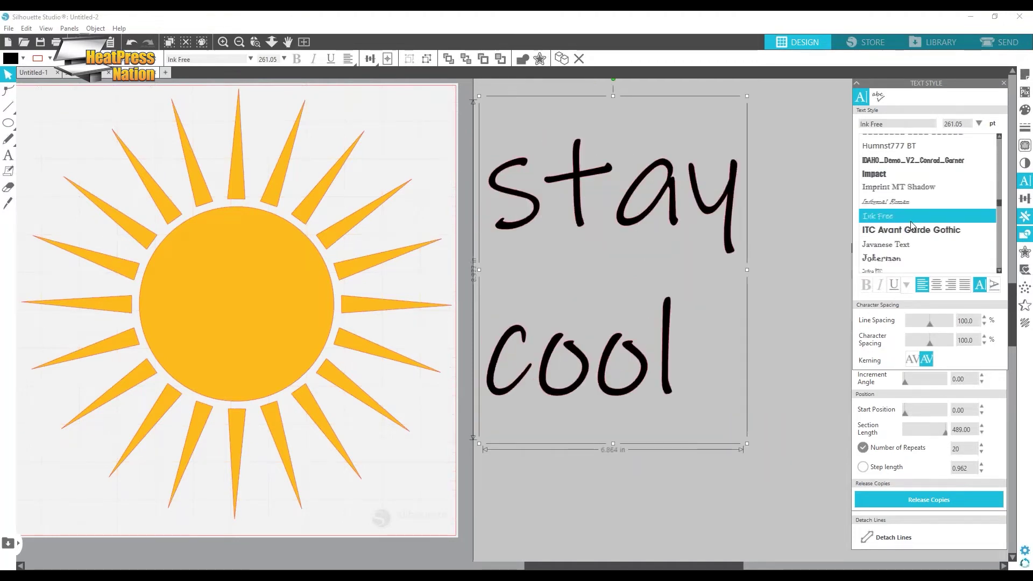
pyautogui.scroll(-2, 916, 210)
pyautogui.click(914, 191)
# - Change the font of the "stay cool" text to Krinkes Decor
pyautogui.scroll(-2, 915, 194)
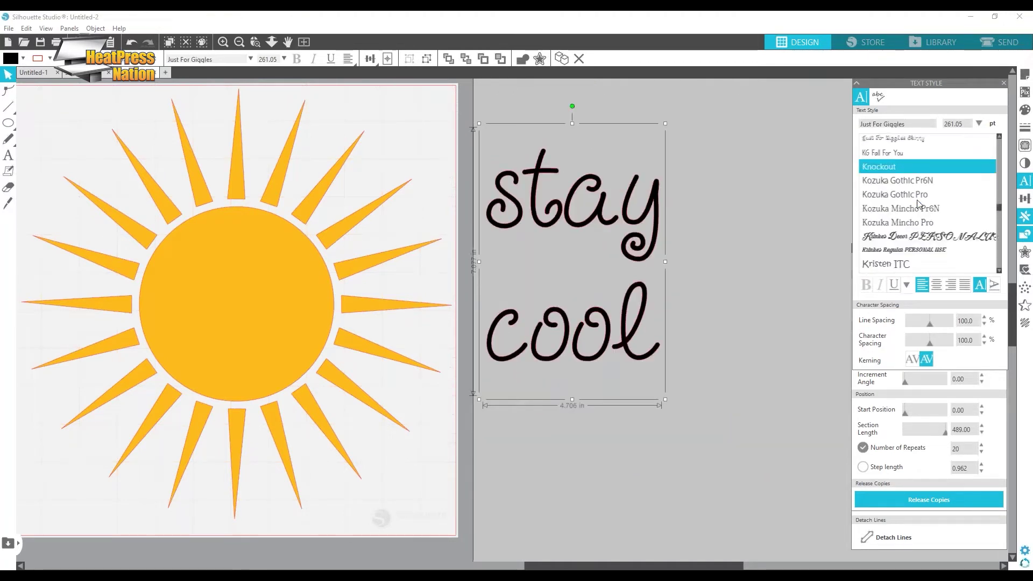
pyautogui.click(916, 199)
pyautogui.scroll(-4, 917, 199)
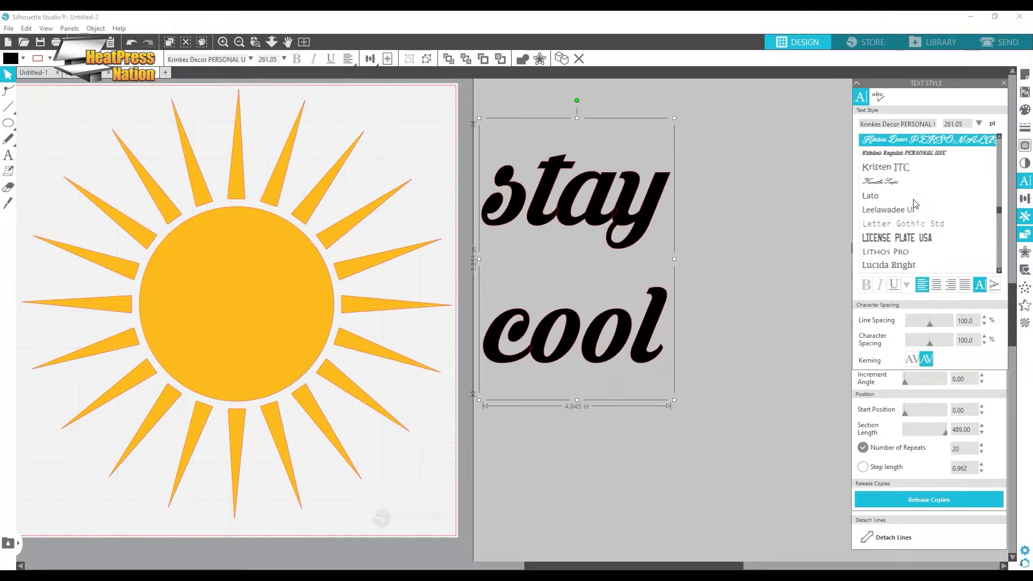
# - Try the LICENSE PLATE USA, Matura MT Script Capitals and Mistral fonts on the "stay cool" text
pyautogui.click(925, 176)
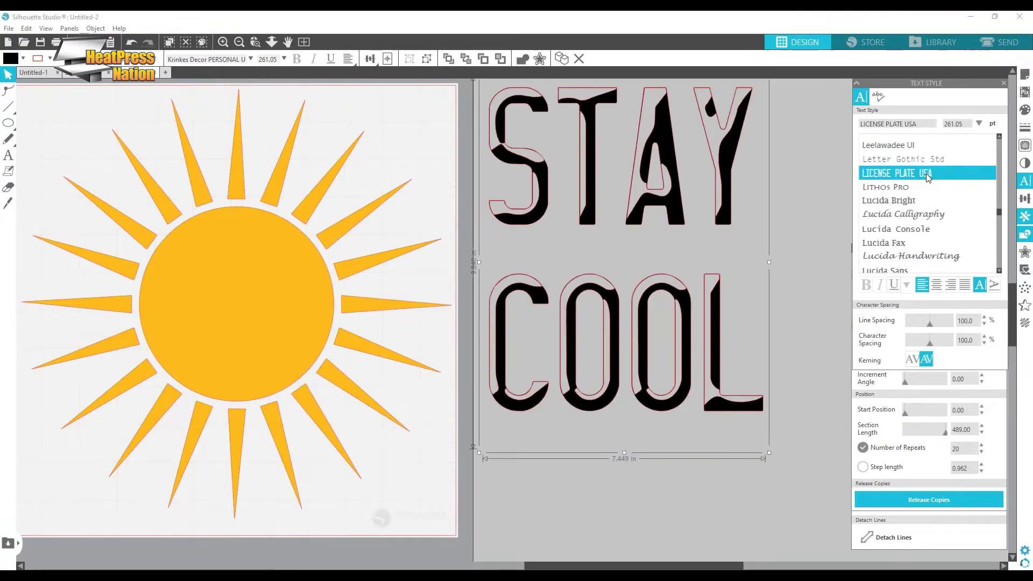
pyautogui.scroll(-4, 925, 186)
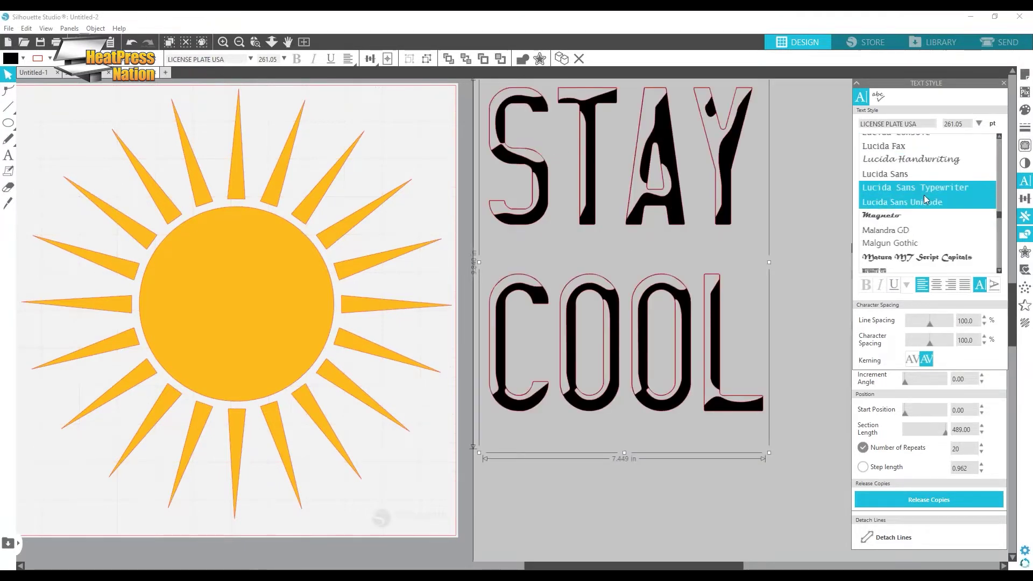
pyautogui.click(920, 188)
pyautogui.scroll(-6, 919, 194)
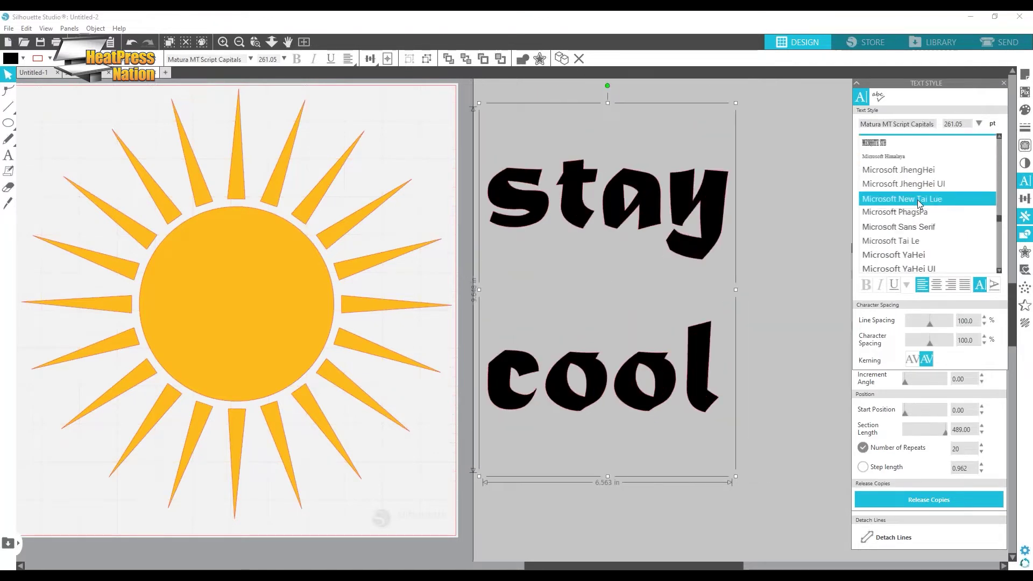
pyautogui.click(914, 208)
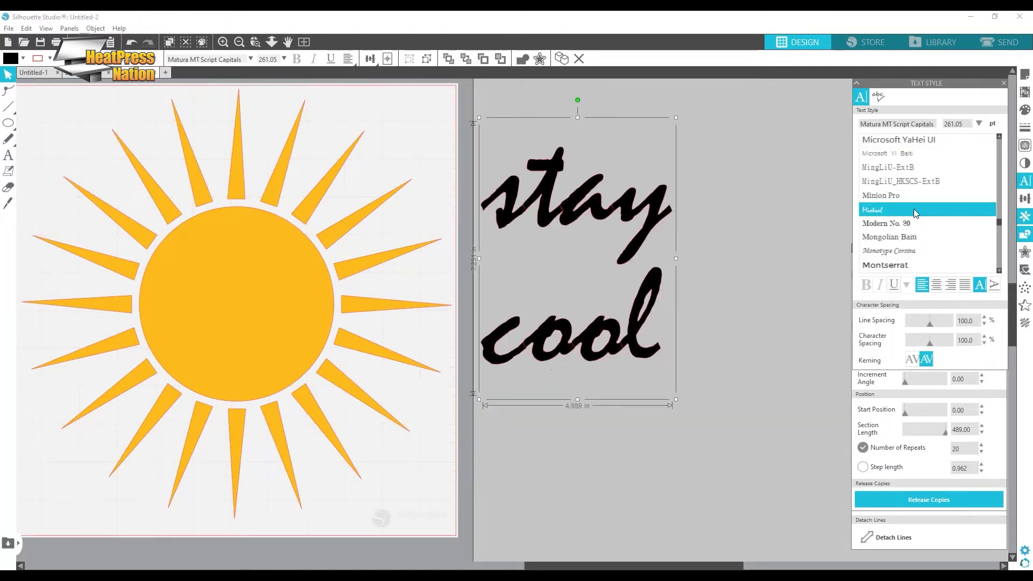
# - Change the font of the "stay cool" text to Nickainley and move the text slightly farther from the page
pyautogui.scroll(-3, 914, 212)
pyautogui.scroll(-3, 913, 214)
pyautogui.click(914, 207)
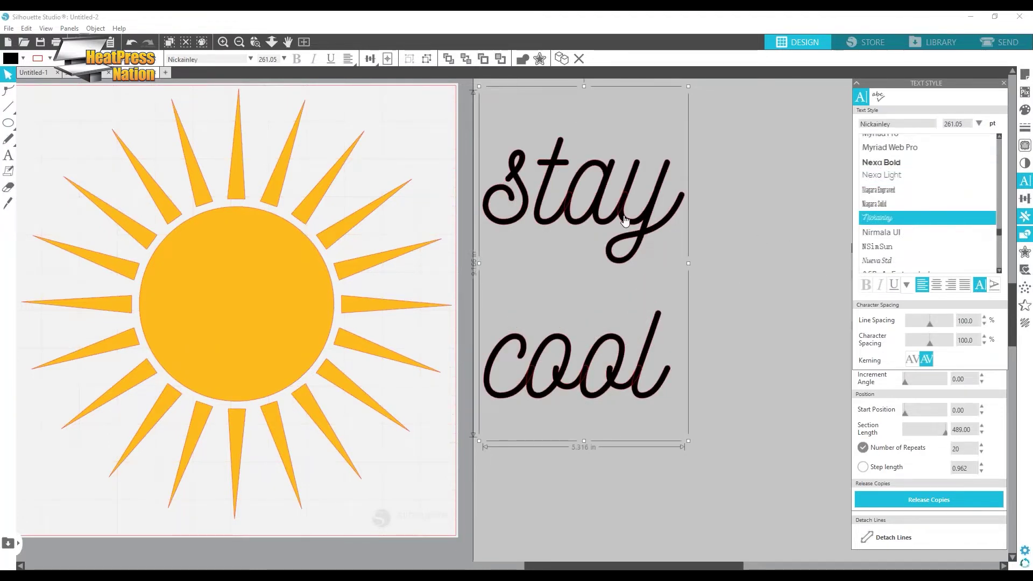
pyautogui.moveTo(624, 219); pyautogui.dragTo(682, 219)
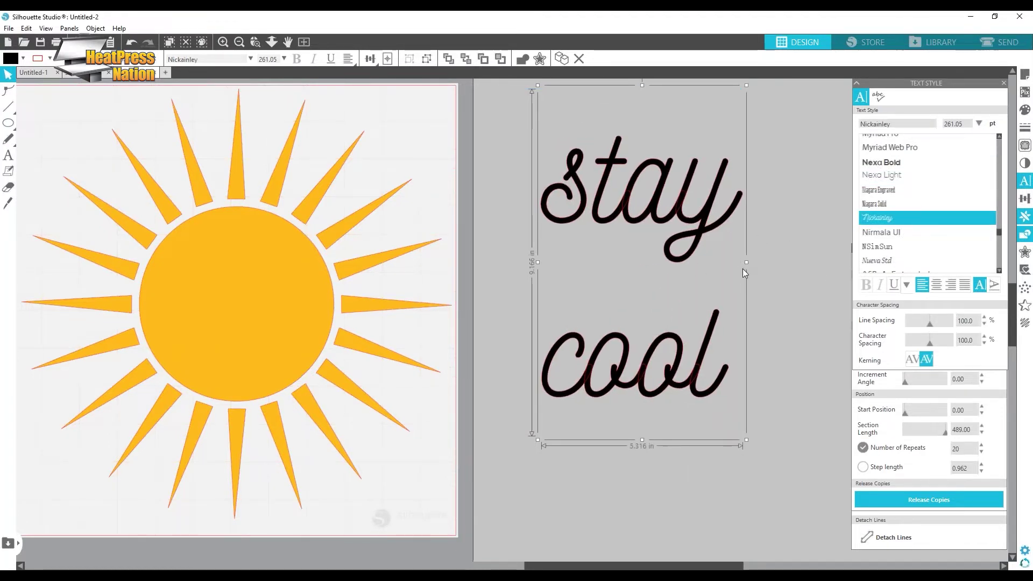
pyautogui.rightClick(710, 223)
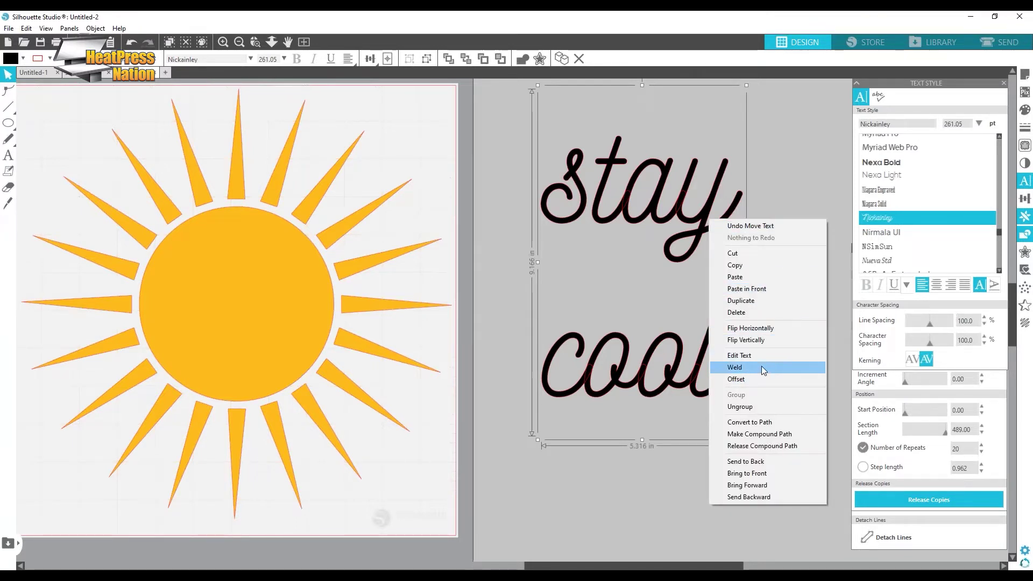
pyautogui.click(783, 186)
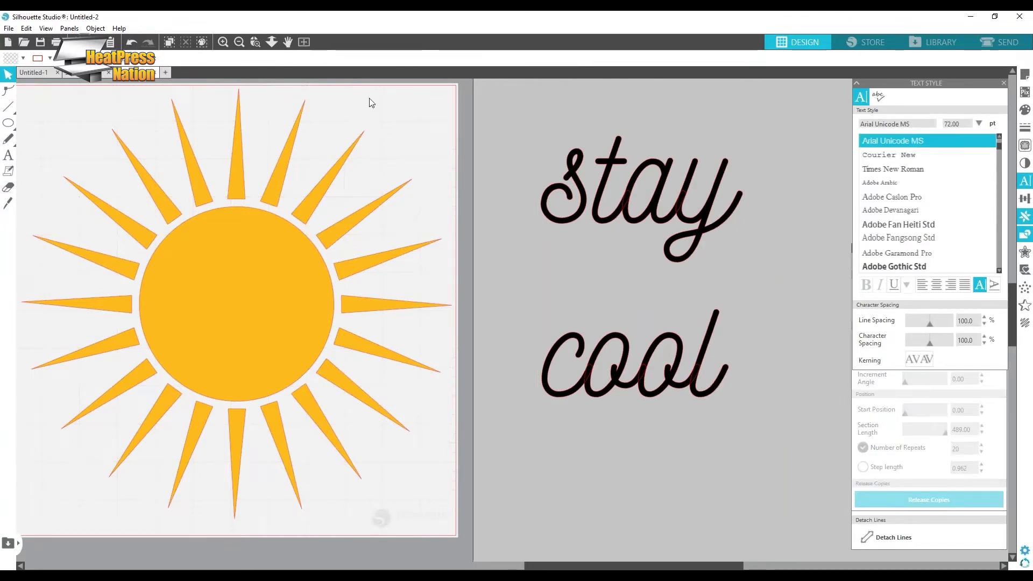
# - Fill the "stay cool" text with white so the overlapping letter outlines can be seen
pyautogui.click(222, 41)
pyautogui.click(222, 41)
pyautogui.scroll(-5, 718, 221)
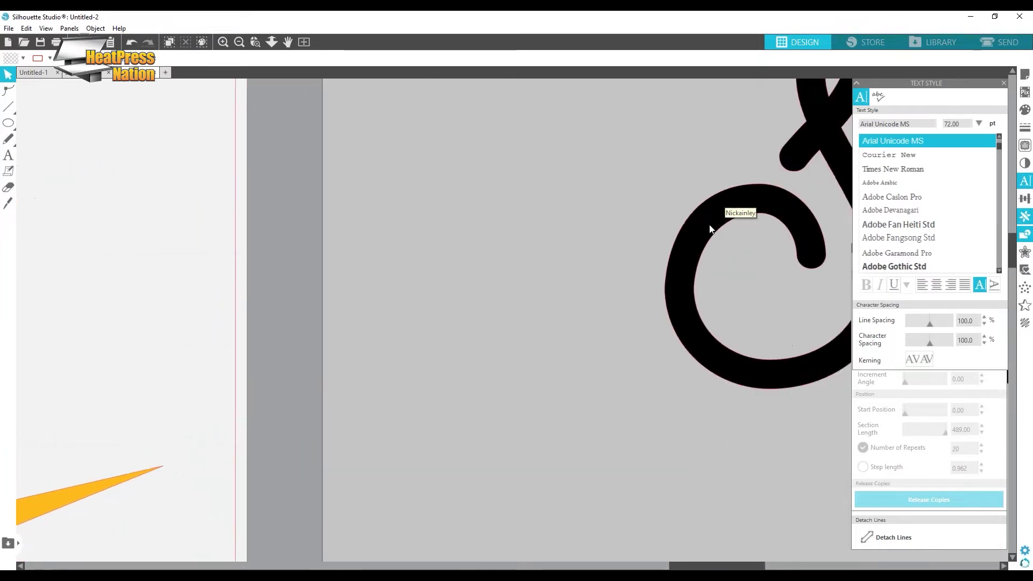
pyautogui.hscroll(5, 709, 224)
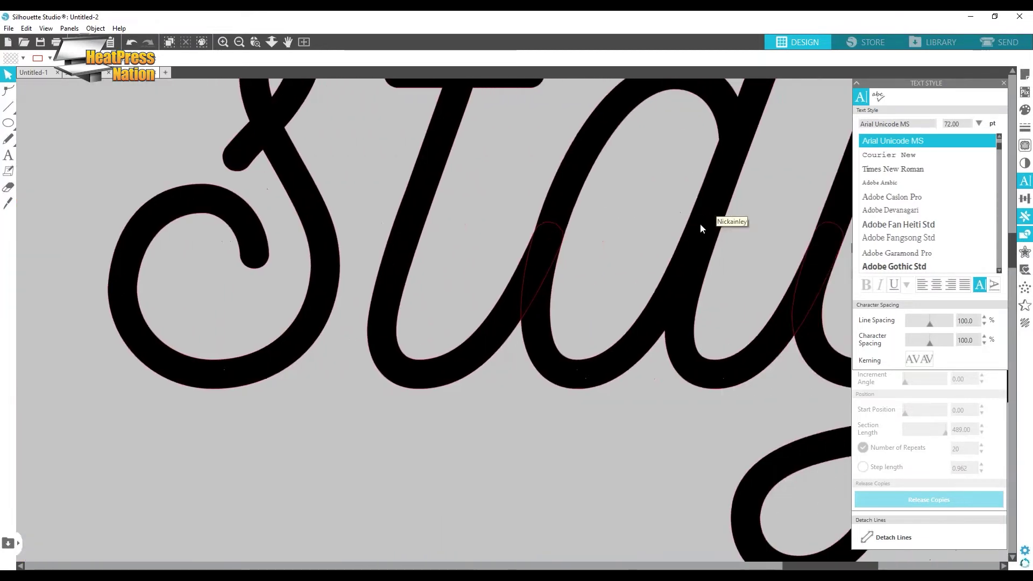
pyautogui.click(699, 224)
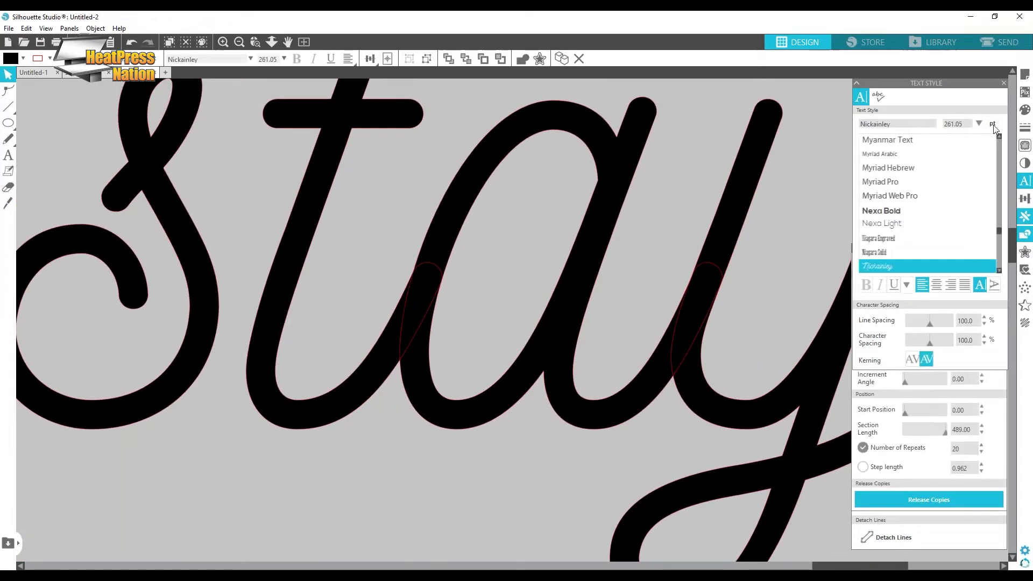
pyautogui.click(1025, 109)
pyautogui.click(860, 122)
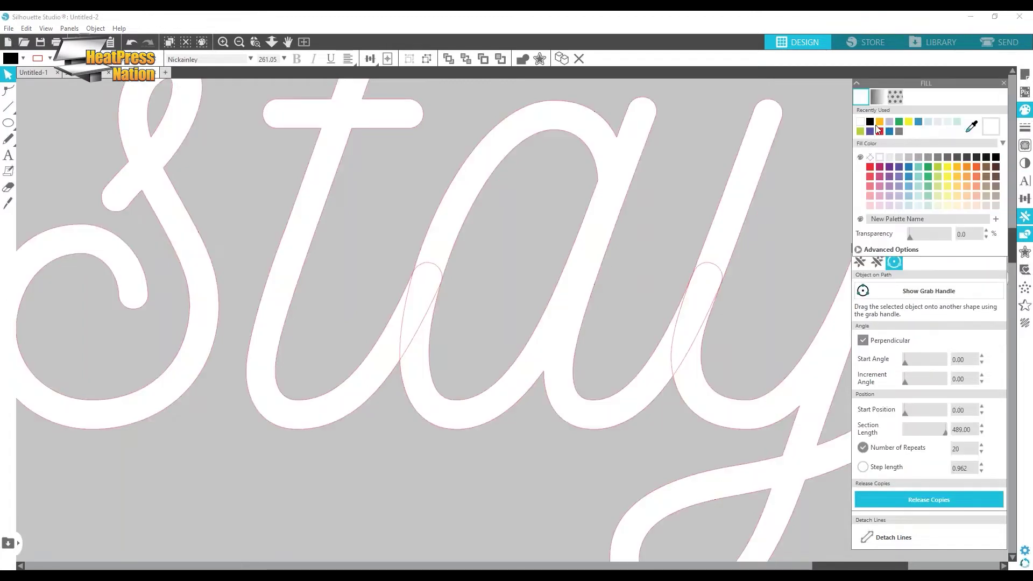
pyautogui.click(488, 473)
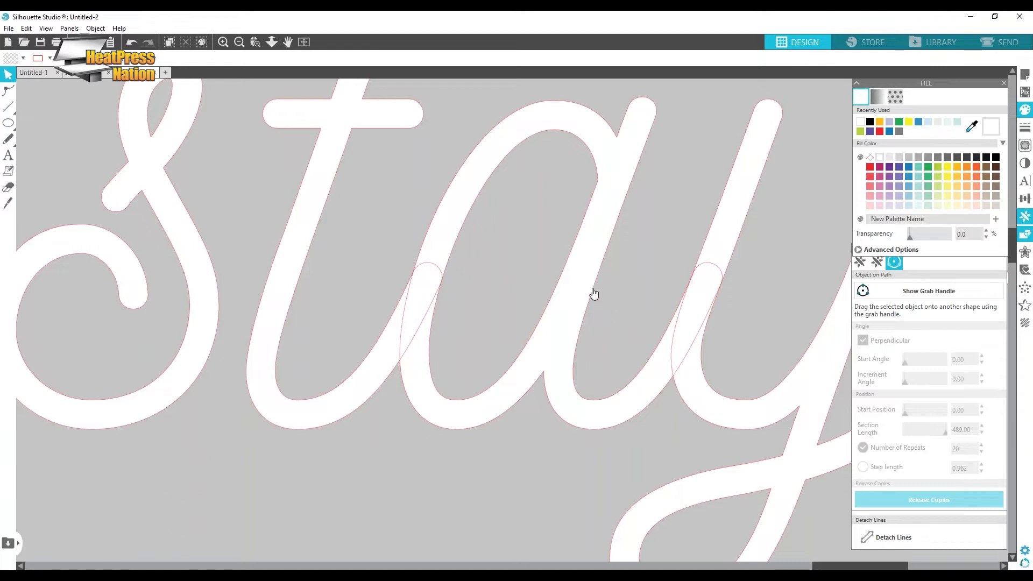
# - Weld the overlapping letters of the text and make the pieces of "stay" into one compound path
pyautogui.rightClick(427, 277)
pyautogui.click(455, 420)
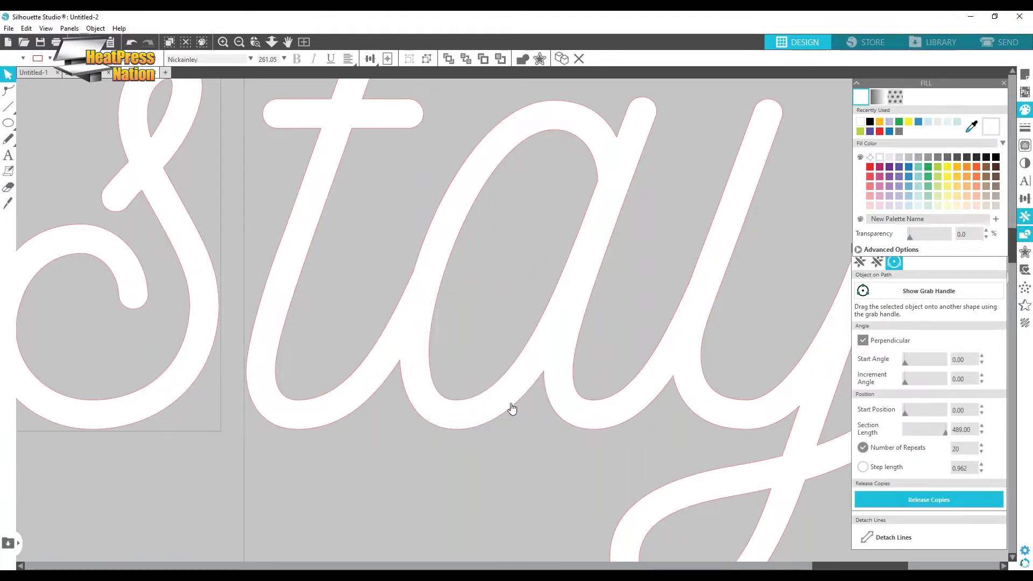
pyautogui.click(239, 42)
pyautogui.click(238, 42)
pyautogui.click(239, 42)
pyautogui.click(630, 243)
pyautogui.click(510, 363)
pyautogui.moveTo(655, 213); pyautogui.dragTo(417, 358)
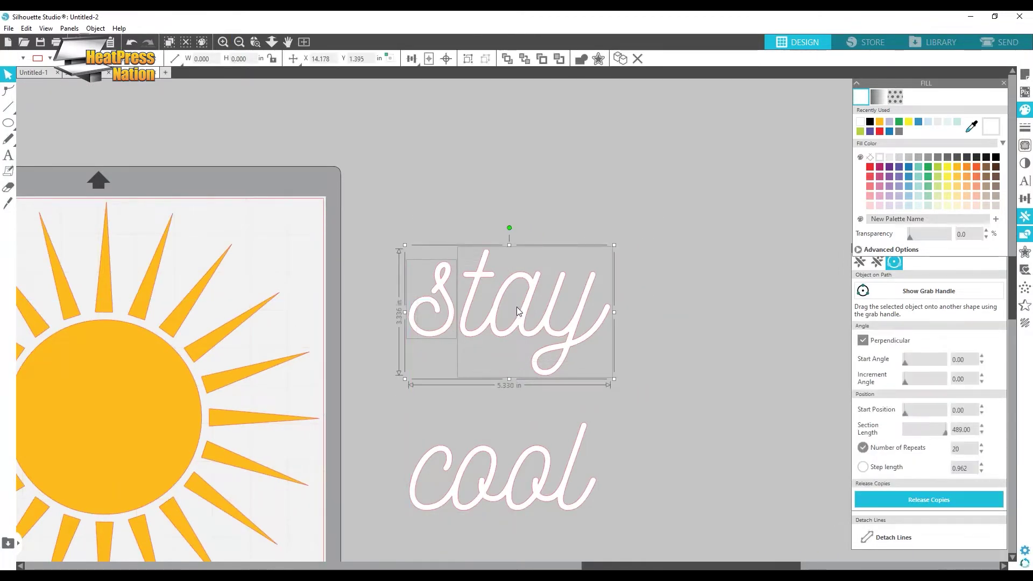
pyautogui.click(1026, 236)
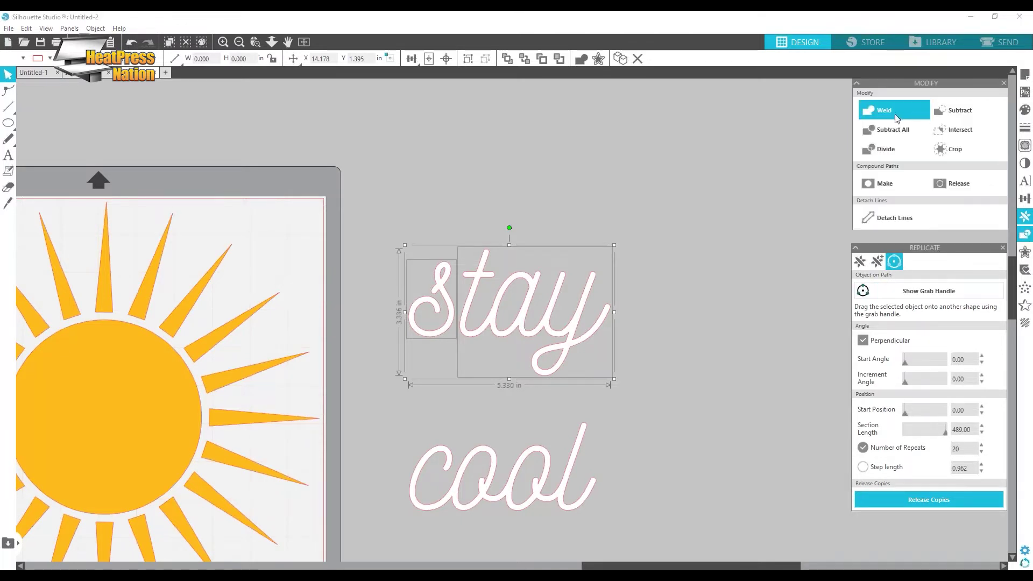
pyautogui.click(888, 183)
pyautogui.click(647, 482)
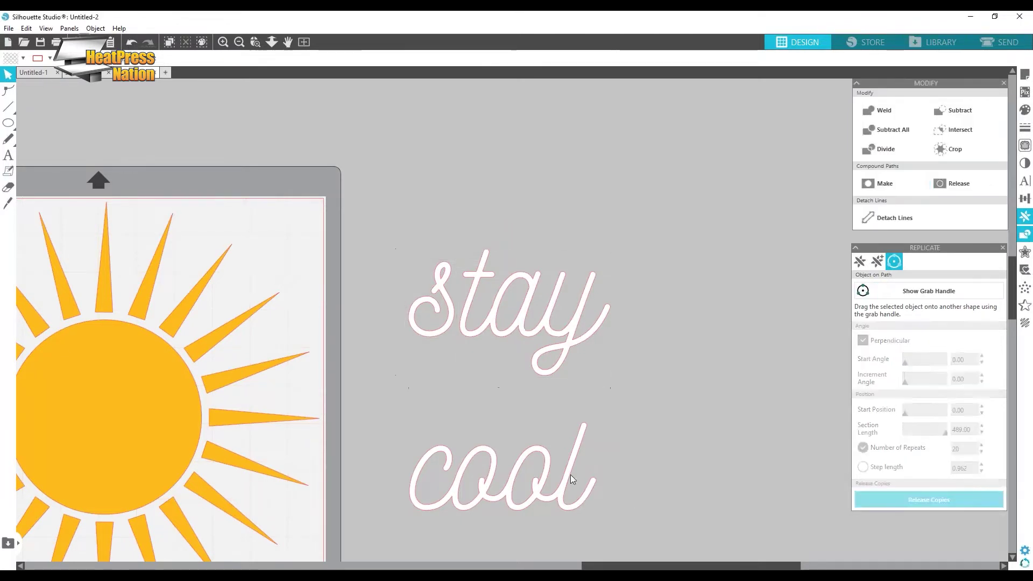
# - Move "cool" up close beneath "stay", centred under it, and combine the two words into one object
pyautogui.click(539, 488)
pyautogui.moveTo(539, 486); pyautogui.dragTo(546, 430)
pyautogui.moveTo(676, 236); pyautogui.dragTo(496, 413)
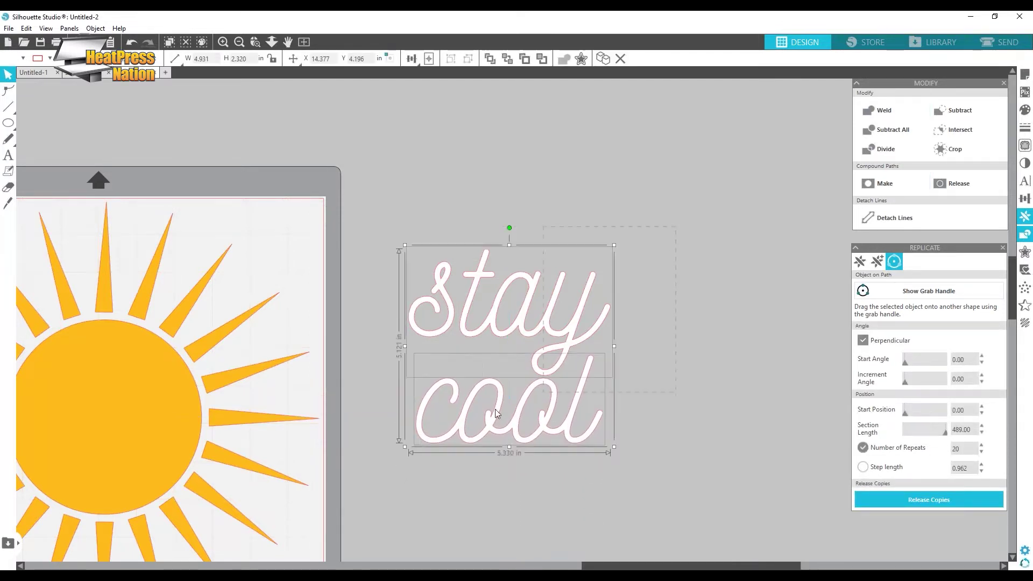
pyautogui.click(412, 58)
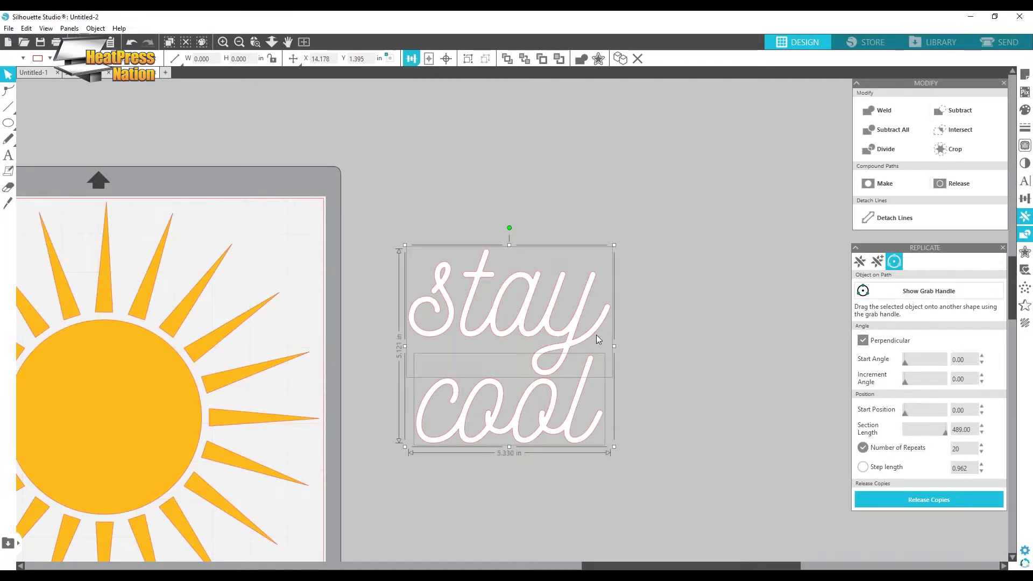
pyautogui.rightClick(577, 332)
pyautogui.click(621, 256)
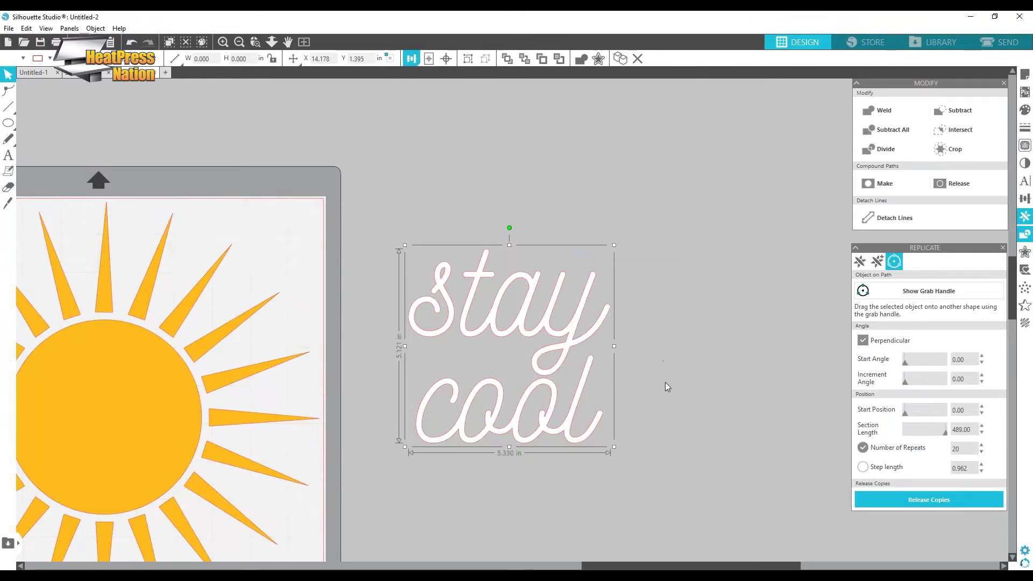
# - Move the lettering onto the sun's centre circle and scale it down to about 3.3 by 3.2 in
pyautogui.hscroll(-5, 665, 382)
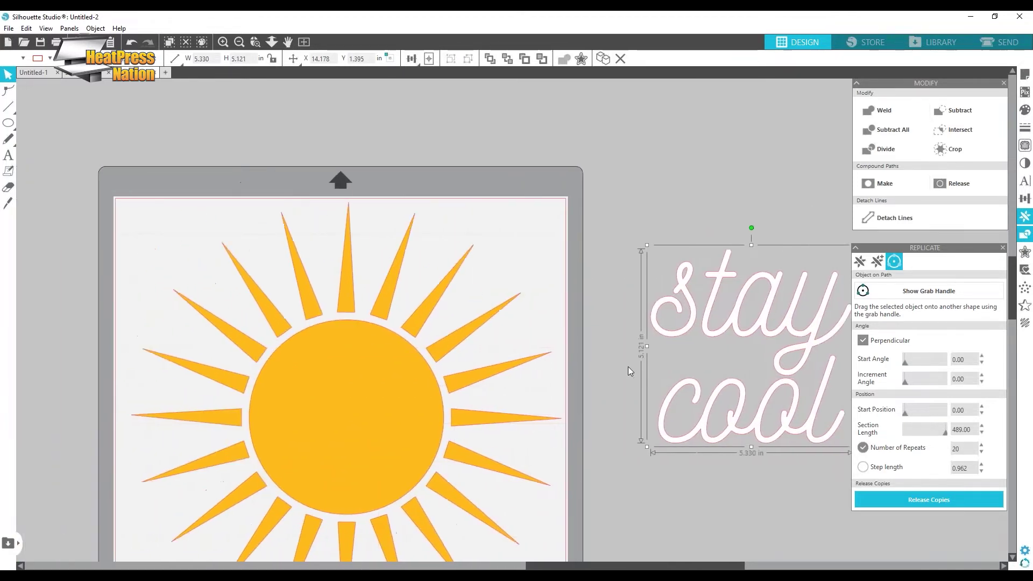
pyautogui.scroll(-2, 628, 366)
pyautogui.moveTo(733, 276); pyautogui.dragTo(362, 313)
pyautogui.moveTo(495, 224); pyautogui.dragTo(417, 298)
pyautogui.moveTo(361, 338); pyautogui.dragTo(359, 329)
# - Align the lettering to the centre of the sun's circle
pyautogui.keyDown('shift'); pyautogui.click(433, 329); pyautogui.keyUp('shift')
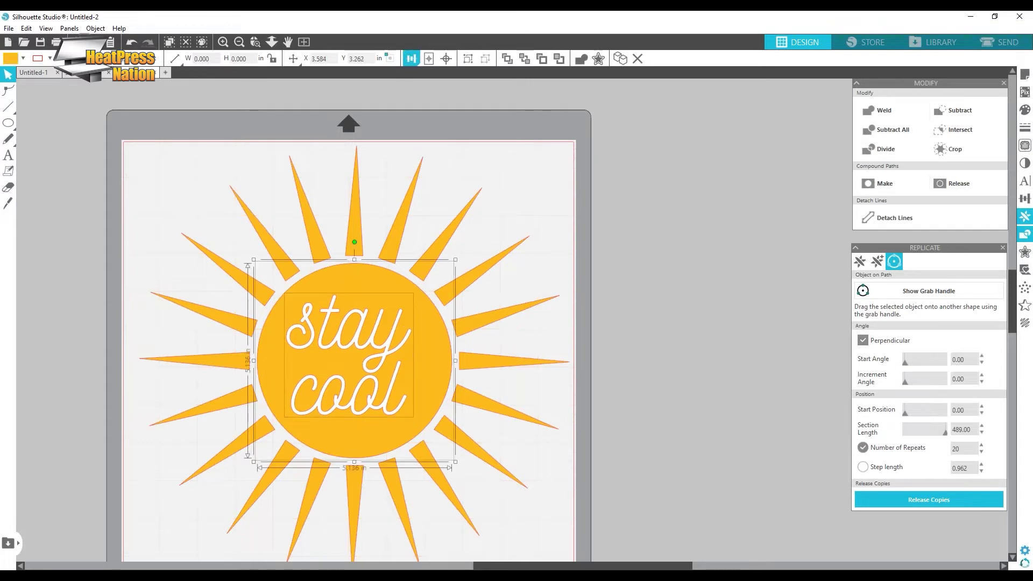
pyautogui.click(446, 63)
pyautogui.click(639, 218)
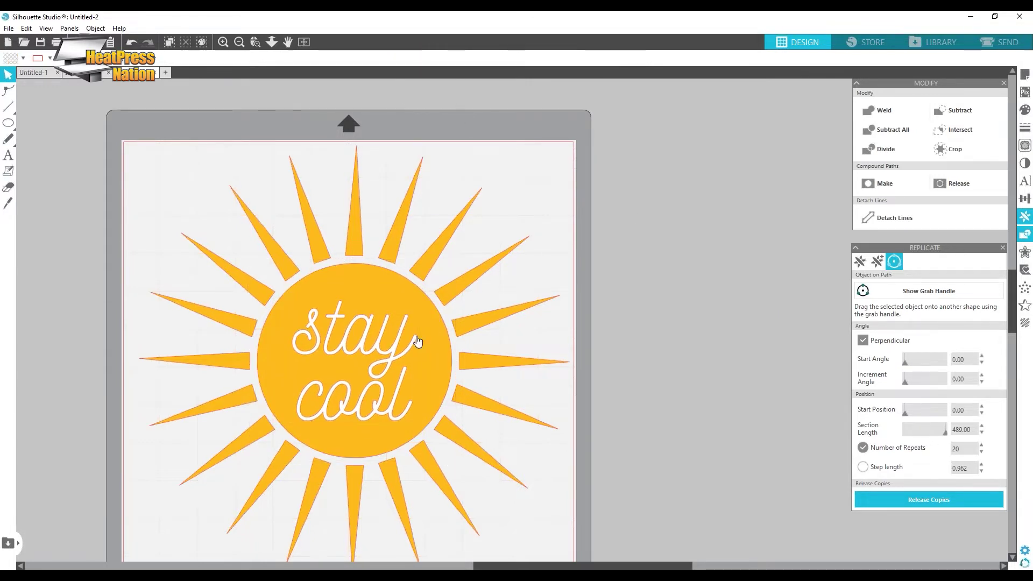
# - Move the lettering off the sun to the empty area beside the page and undo the move
pyautogui.scroll(-2, 353, 341)
pyautogui.scroll(-1, 353, 336)
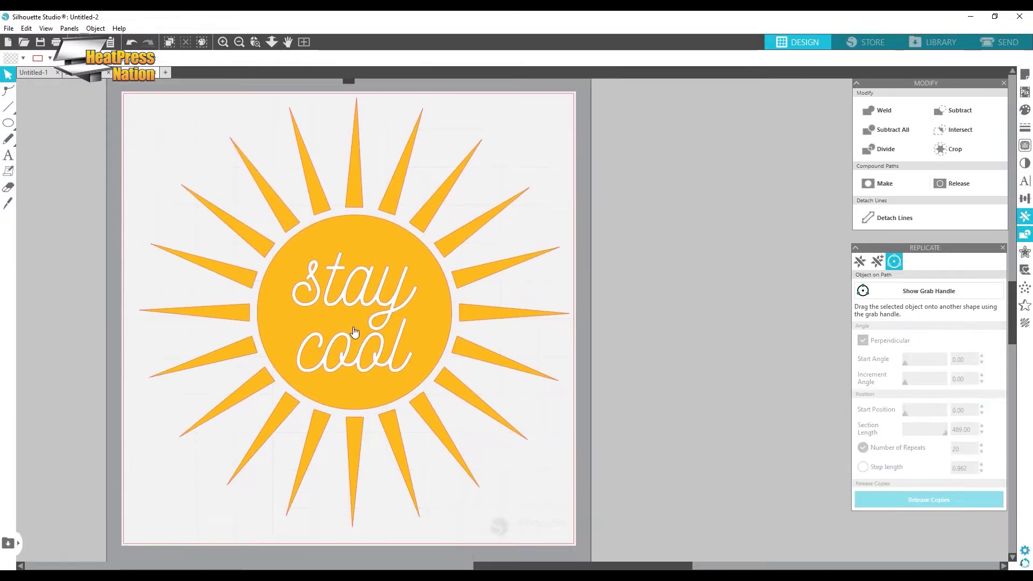
pyautogui.hscroll(2, 354, 336)
pyautogui.hscroll(-5, 353, 328)
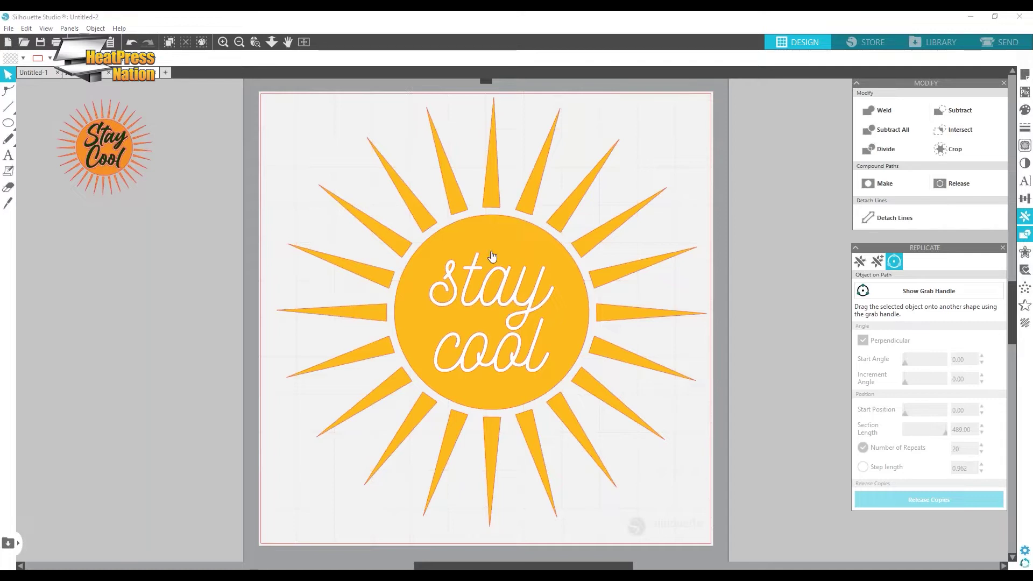
pyautogui.moveTo(499, 302); pyautogui.dragTo(175, 302)
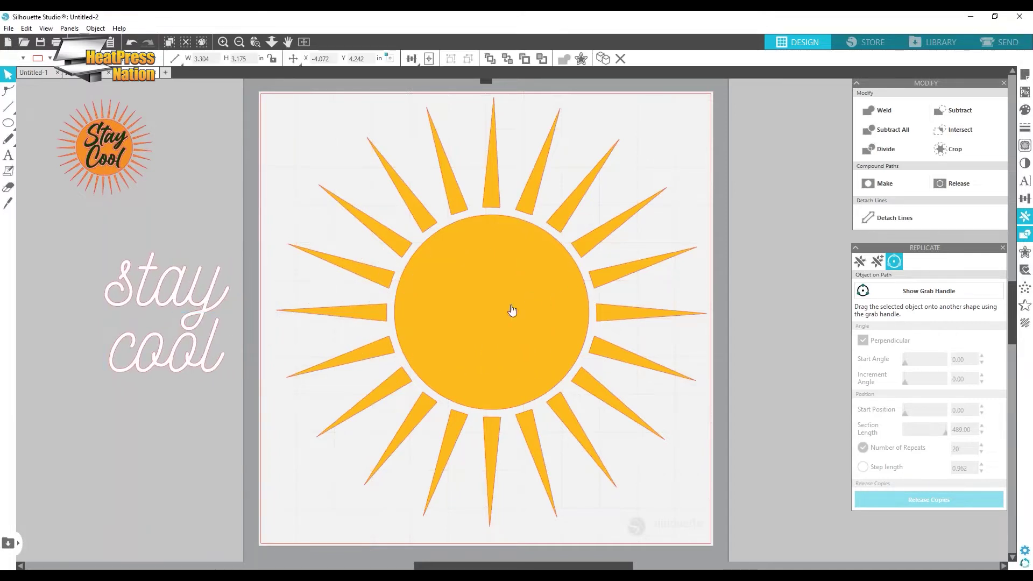
pyautogui.hotkey('ctrl', 'z')
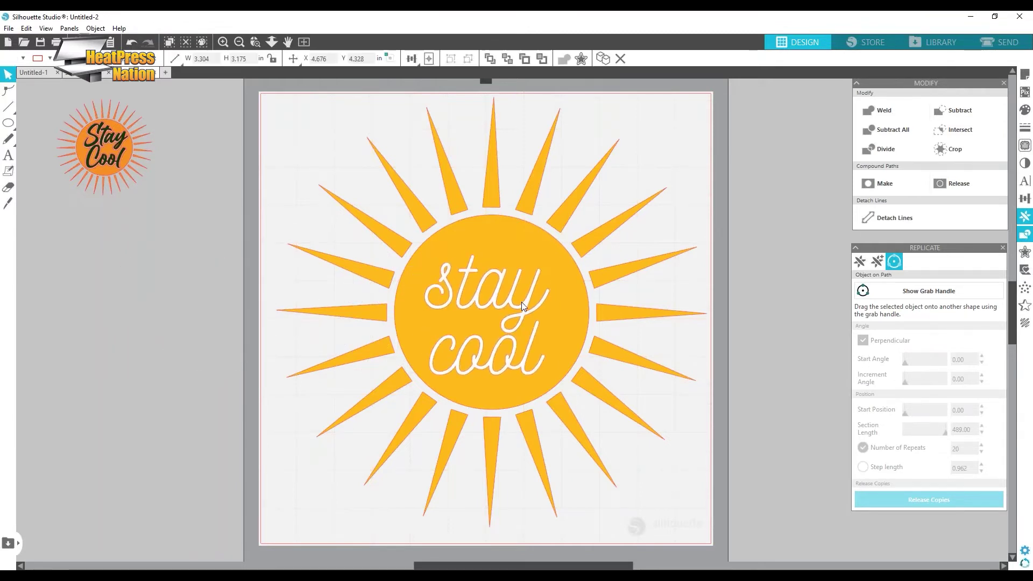
pyautogui.press('Escape')
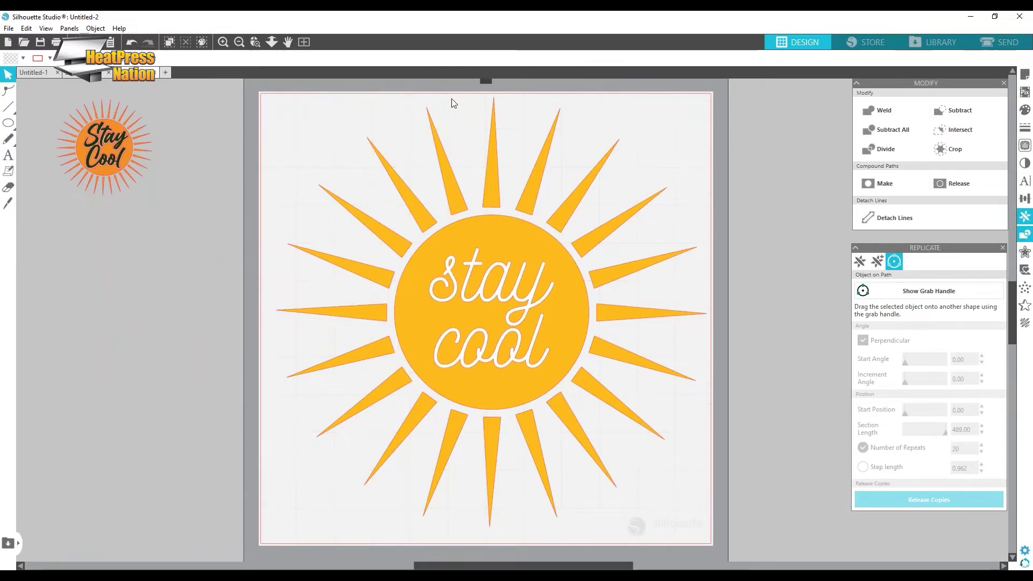
# - Fill the "stay cool" lettering on the sun with black
pyautogui.scroll(2, 523, 297)
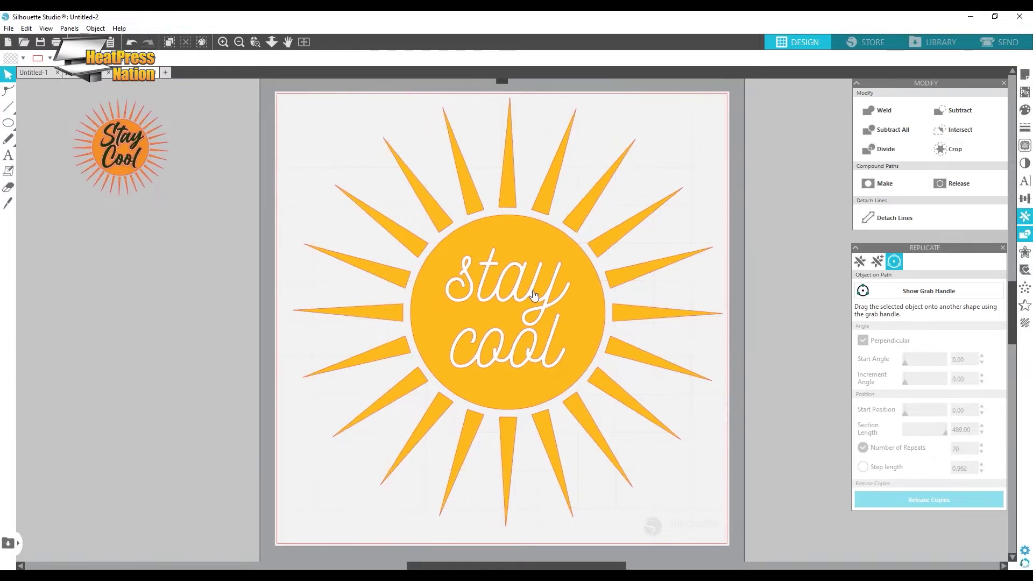
pyautogui.scroll(4, 538, 295)
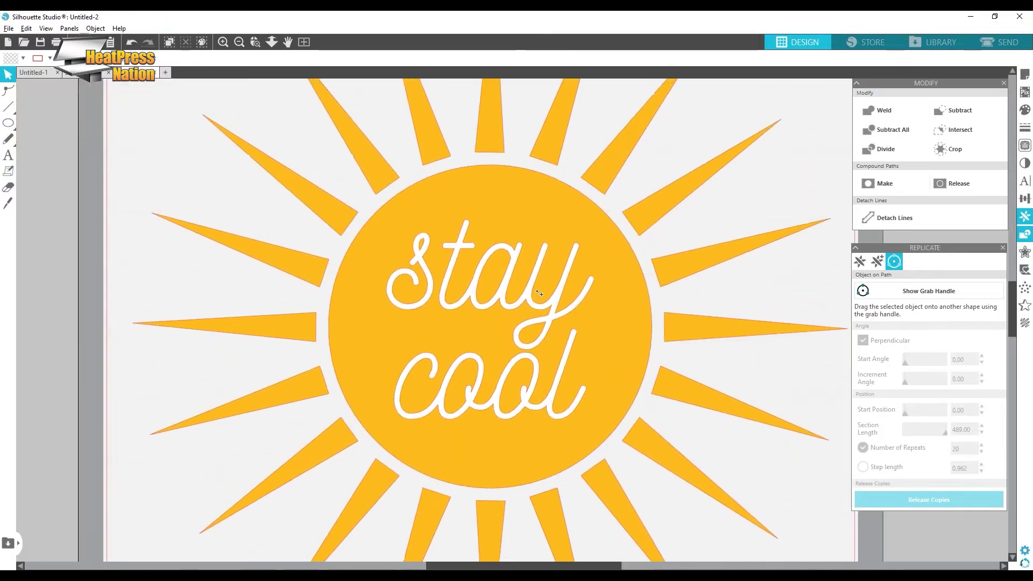
pyautogui.click(659, 274)
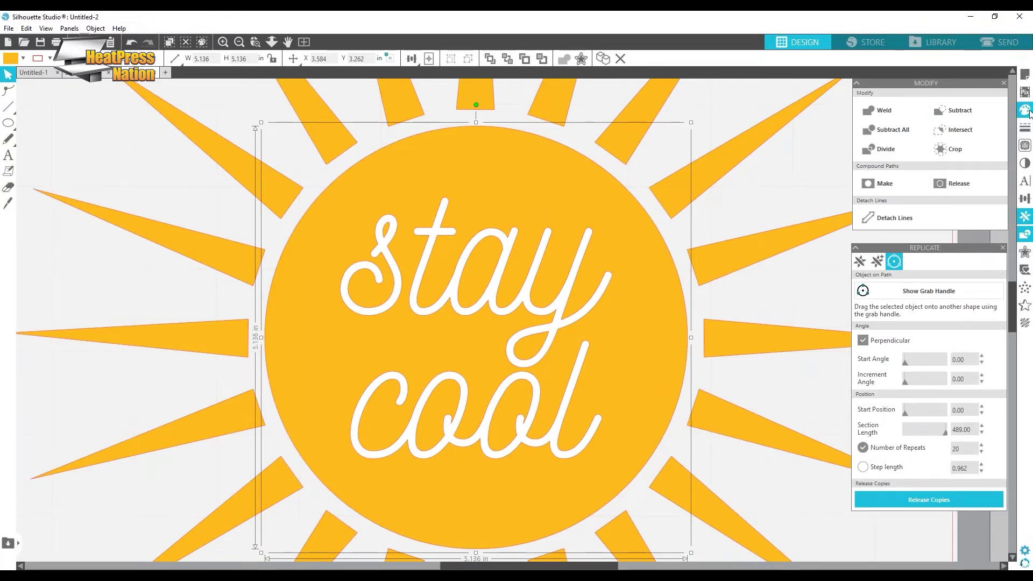
pyautogui.click(569, 291)
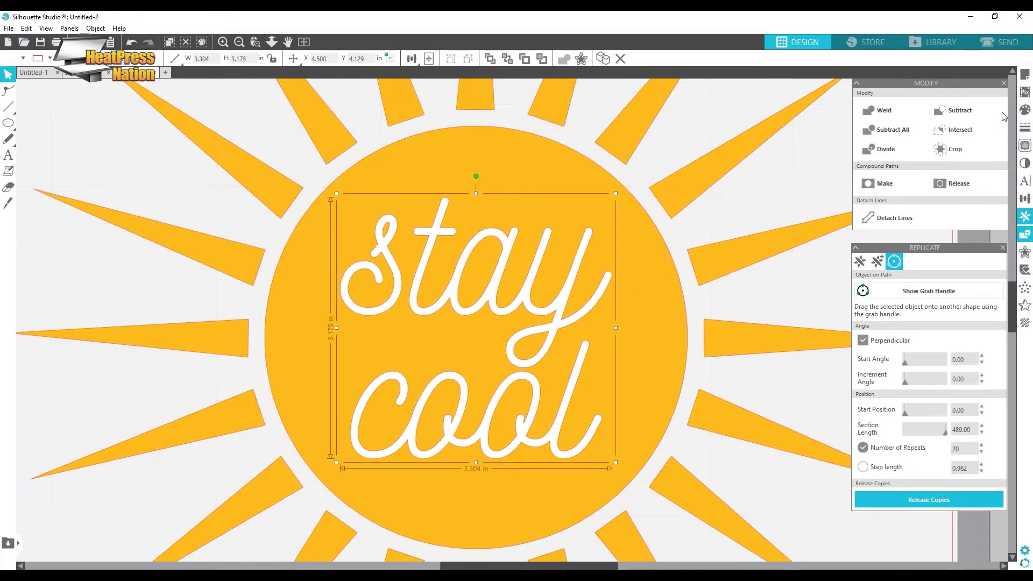
pyautogui.click(1025, 110)
pyautogui.click(996, 158)
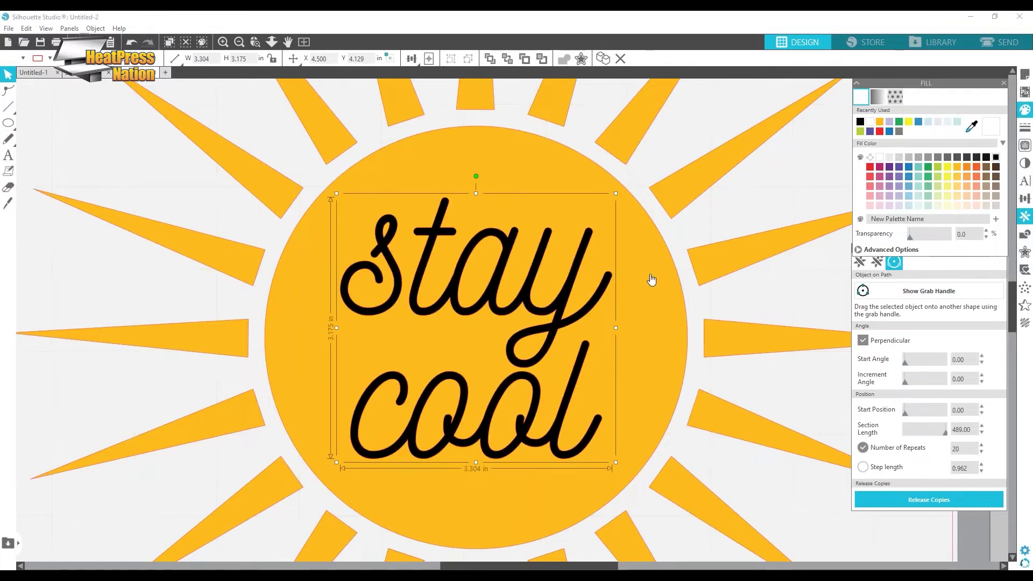
# - Fill the sun's centre circle with white and select the "stay cool" lettering on it
pyautogui.click(652, 279)
pyautogui.click(869, 121)
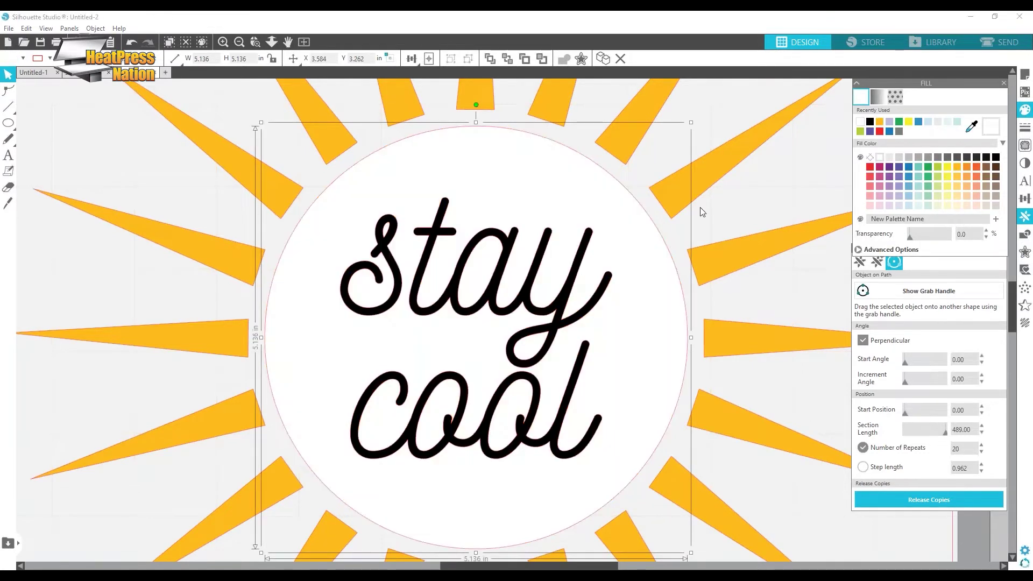
pyautogui.scroll(2, 475, 277)
pyautogui.scroll(1, 477, 269)
pyautogui.click(523, 309)
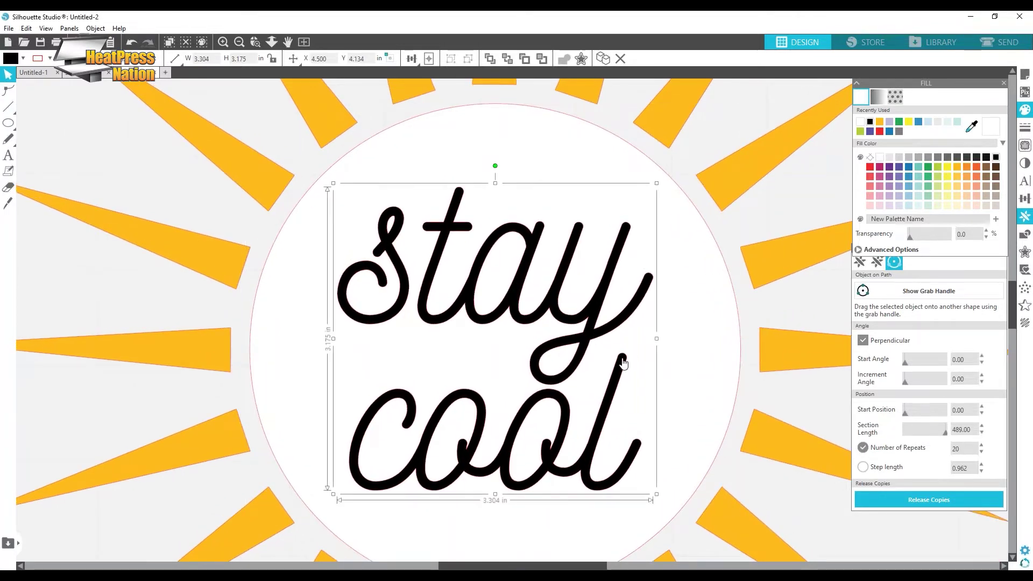
# - Create an outward offset of 0.055 in with rounded corners around the "stay cool" lettering
pyautogui.click(1025, 253)
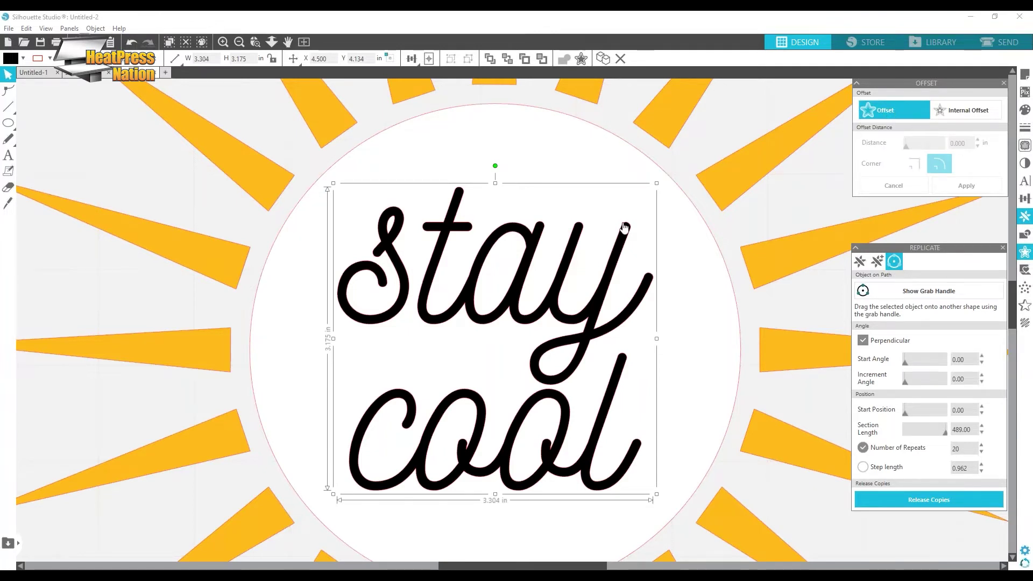
pyautogui.click(895, 114)
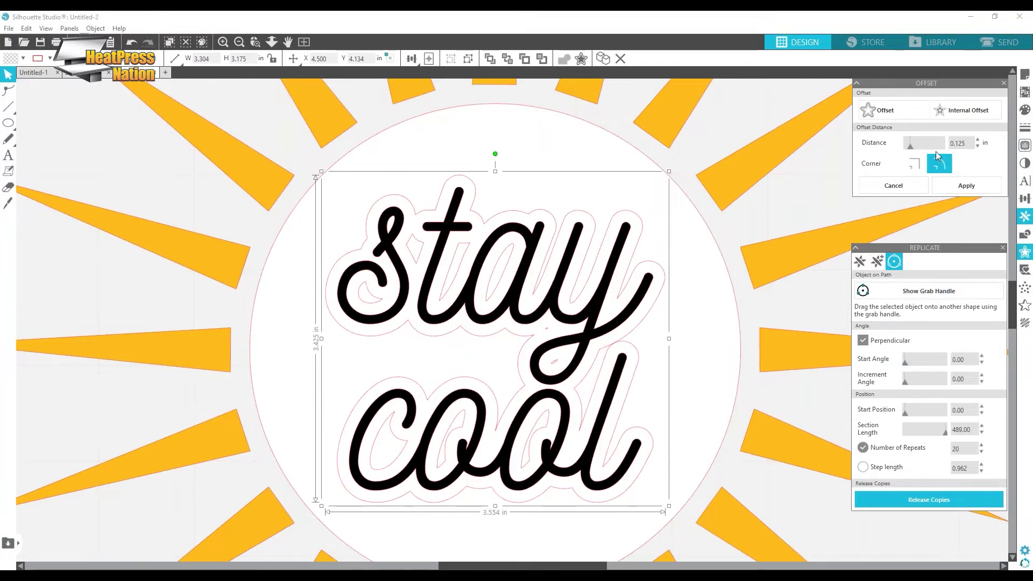
pyautogui.click(978, 146)
pyautogui.click(977, 146)
pyautogui.click(978, 146)
pyautogui.click(978, 145)
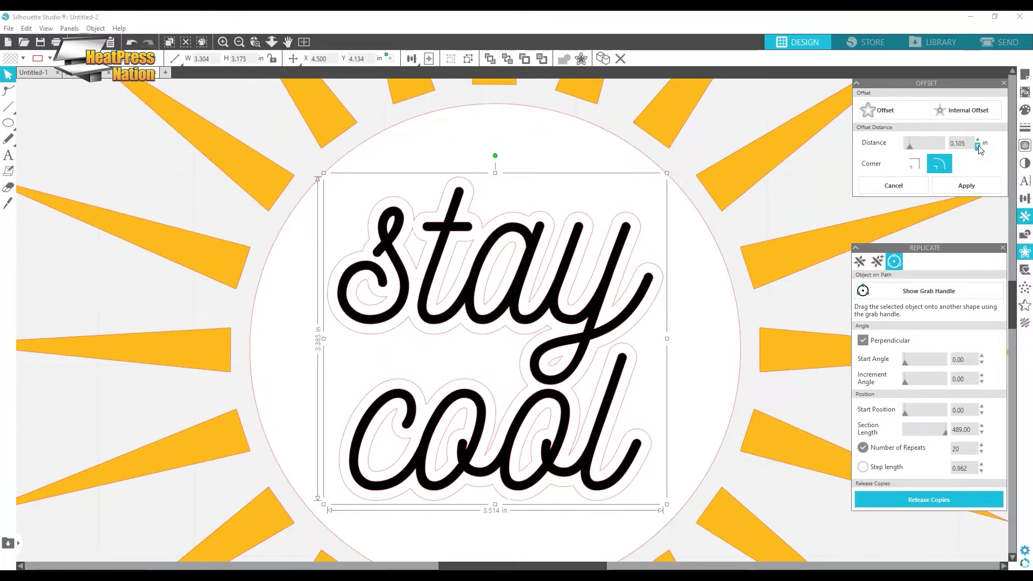
pyautogui.click(978, 146)
pyautogui.click(978, 145)
pyautogui.click(978, 146)
pyautogui.click(977, 146)
pyautogui.click(978, 146)
pyautogui.click(978, 146)
pyautogui.click(978, 146)
pyautogui.click(978, 146)
pyautogui.click(978, 146)
pyautogui.click(978, 146)
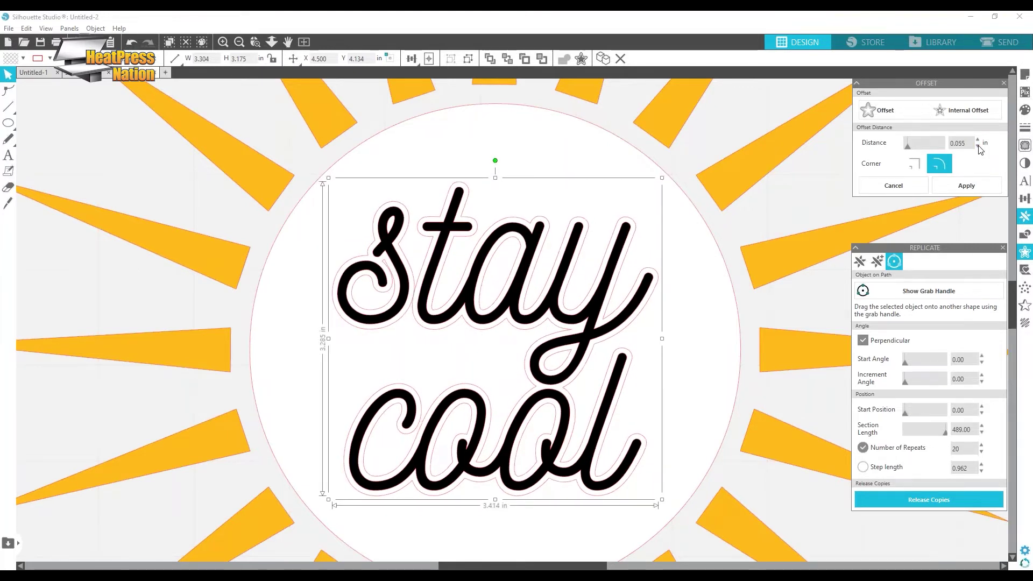
pyautogui.click(966, 186)
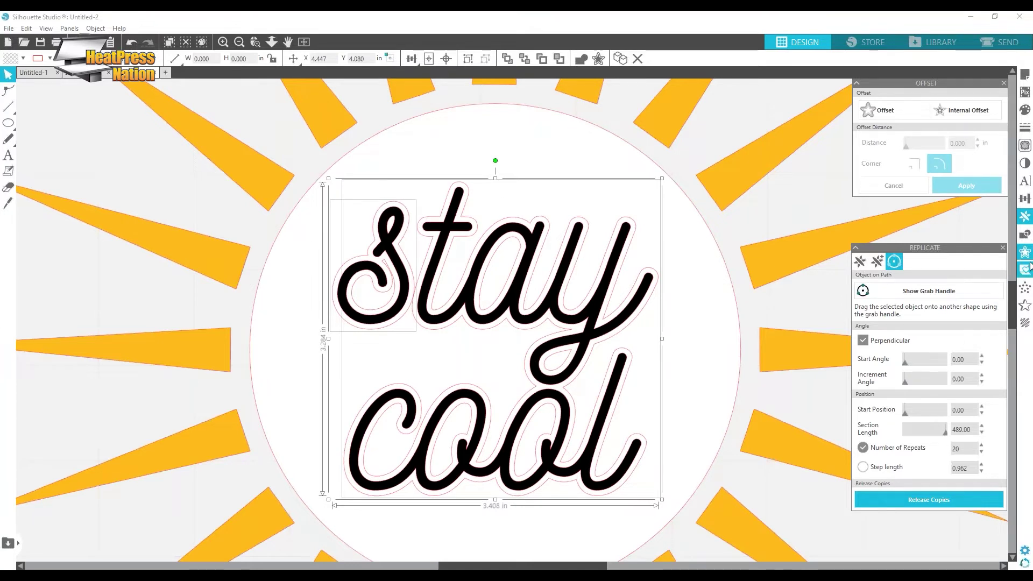
# - Make a compound path from the offset outlines and move the thin black lettering off them to the side of the sun's circle
pyautogui.click(1025, 235)
pyautogui.click(896, 179)
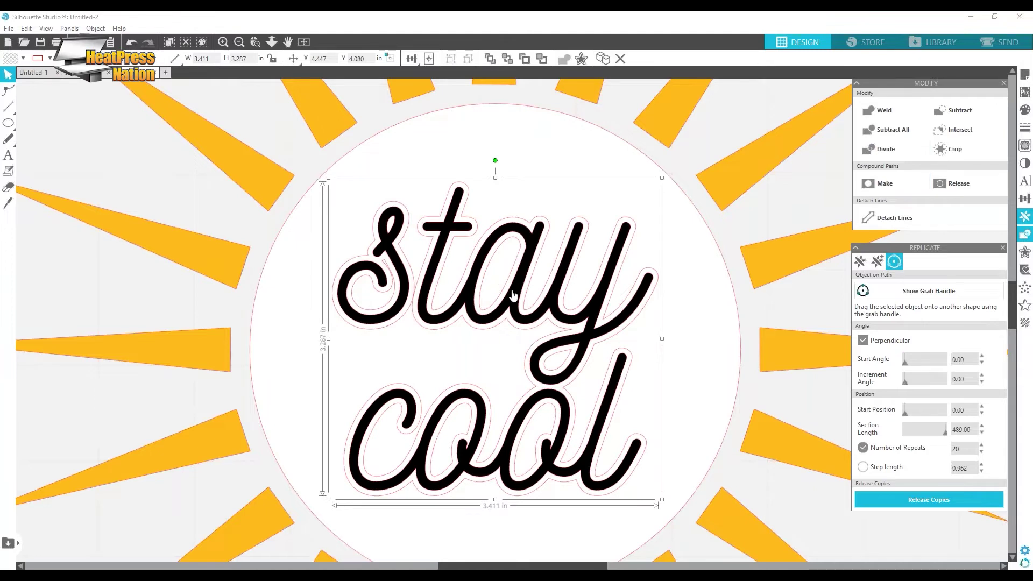
pyautogui.moveTo(514, 304); pyautogui.dragTo(56, 250)
# - Fill the offset outline of the "stay cool" lettering with black
pyautogui.click(445, 224)
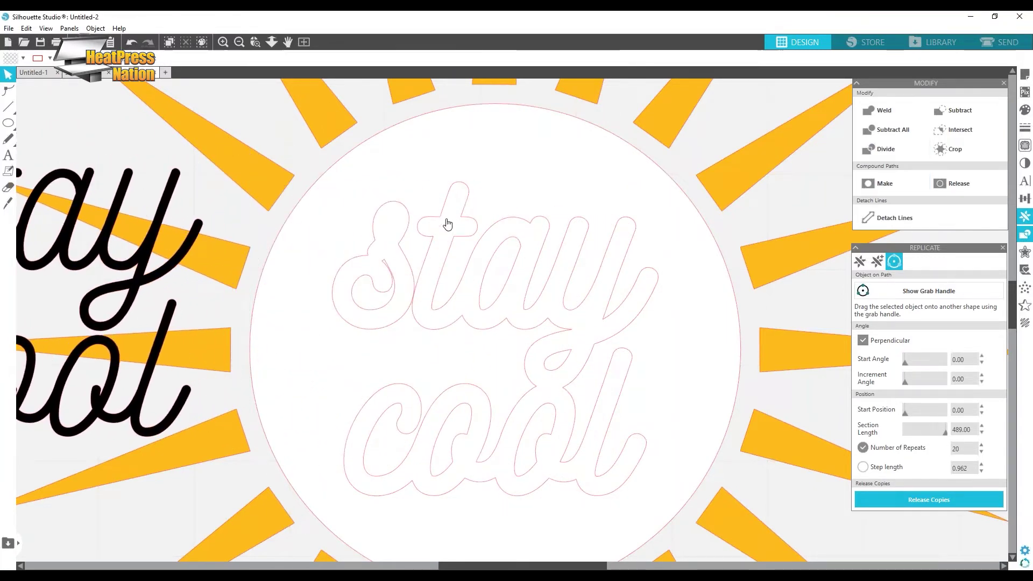
pyautogui.click(578, 312)
pyautogui.click(1025, 109)
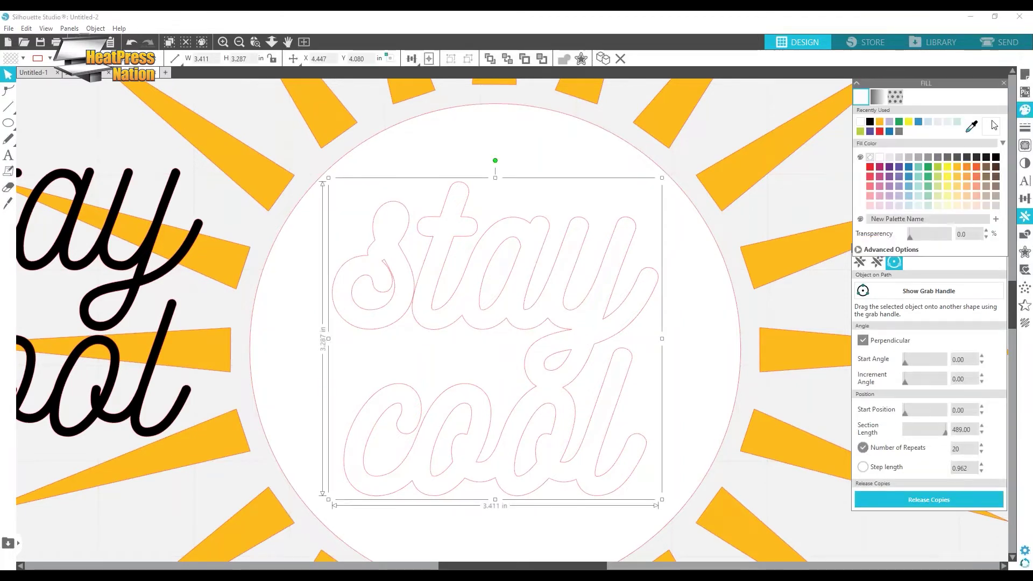
pyautogui.click(870, 122)
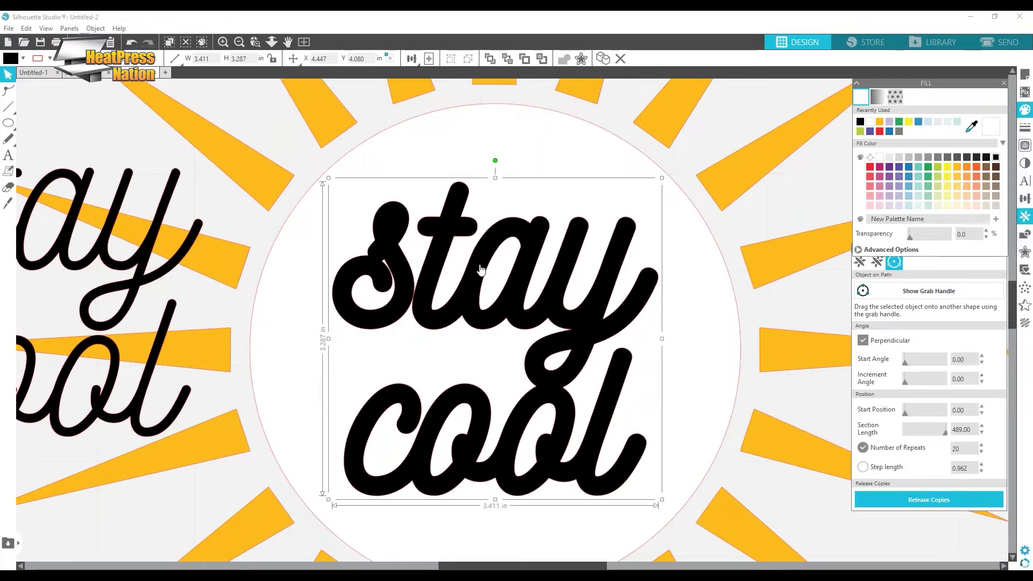
# - Fill the sun's centre circle with the same yellow-orange as the rays
pyautogui.click(555, 154)
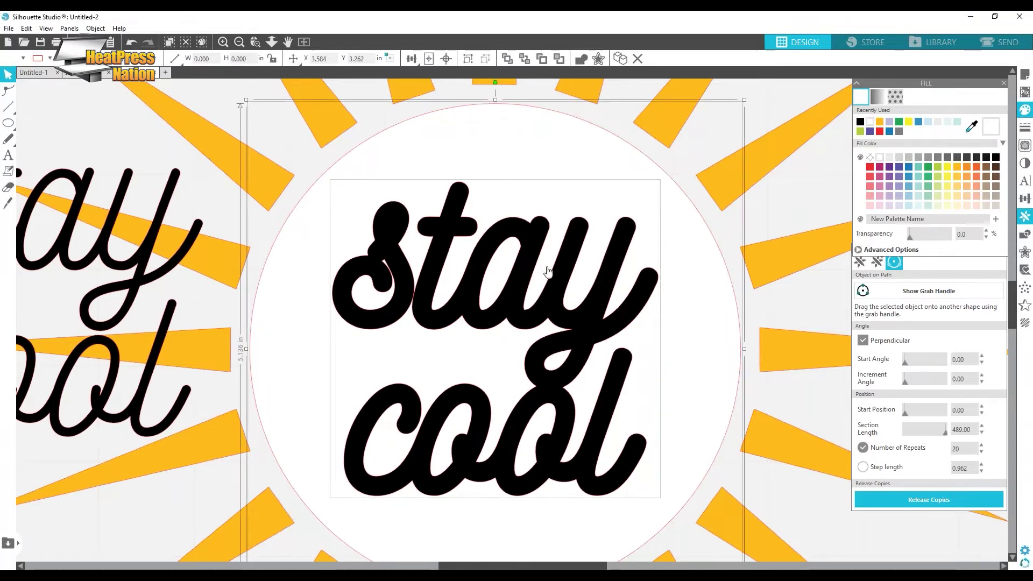
pyautogui.click(606, 160)
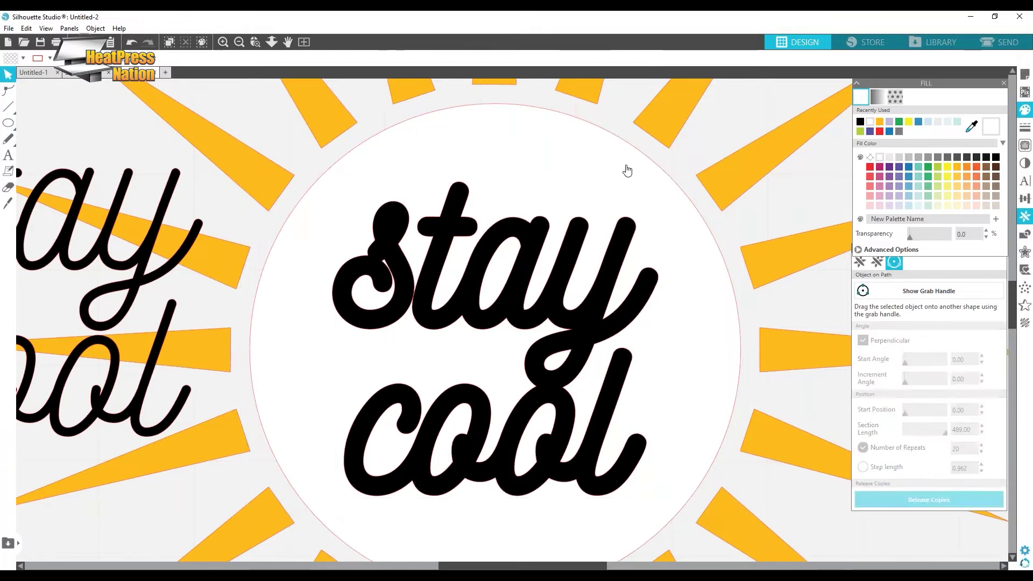
pyautogui.click(880, 122)
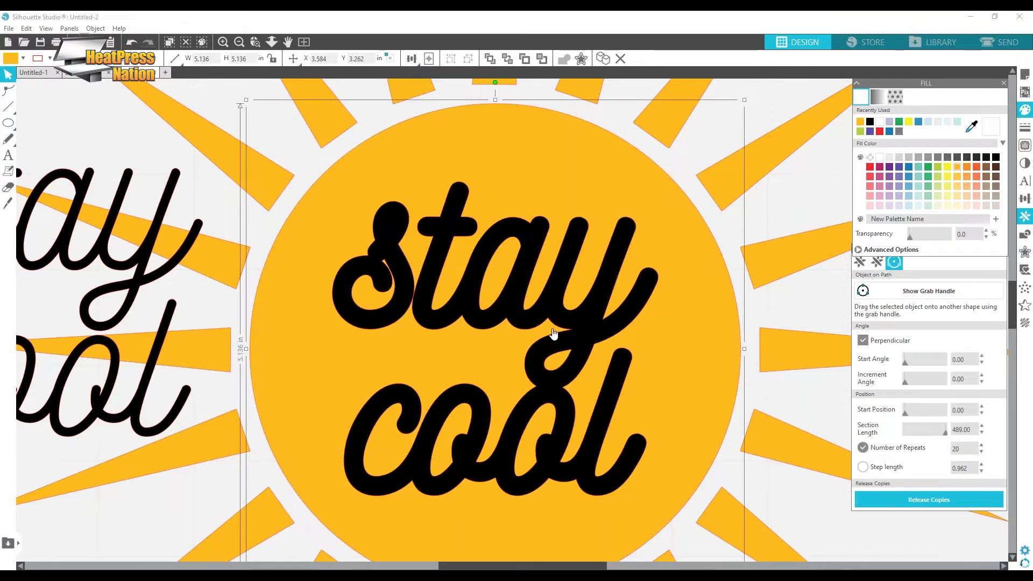
# - Subtract the thick black offset lettering from the sun's yellow-orange centre circle and deselect the result
pyautogui.click(474, 276)
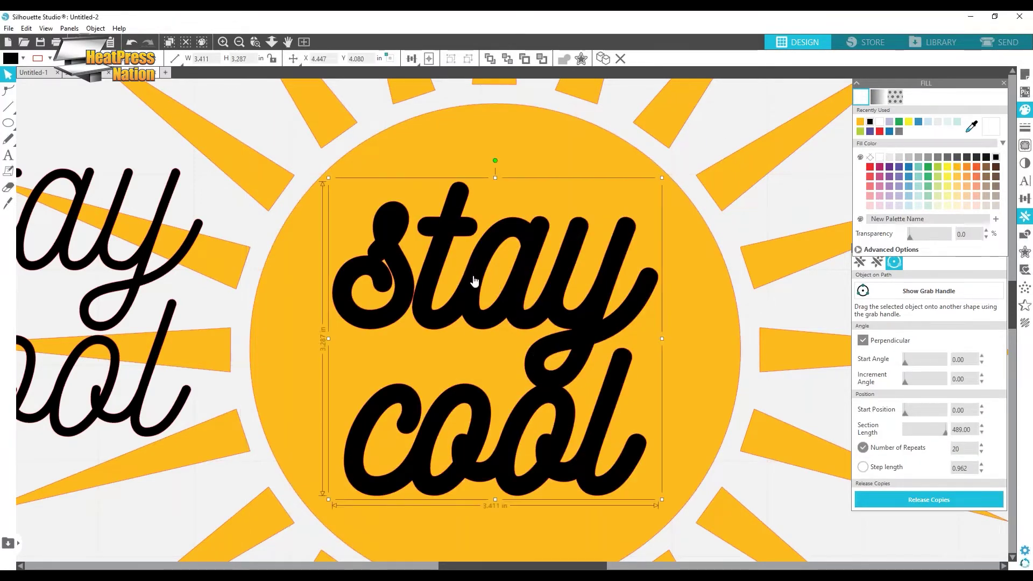
pyautogui.click(513, 148)
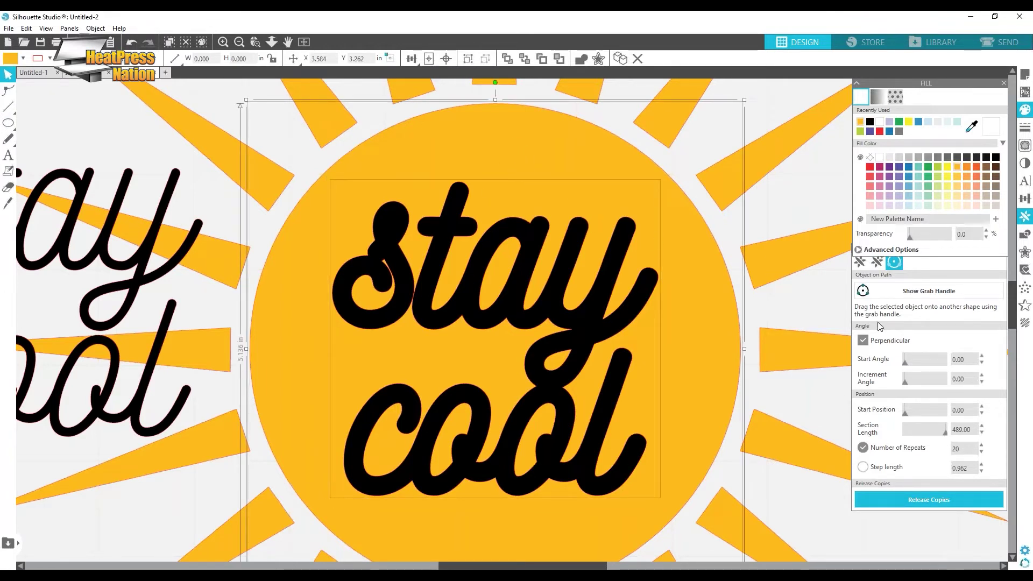
pyautogui.click(1025, 236)
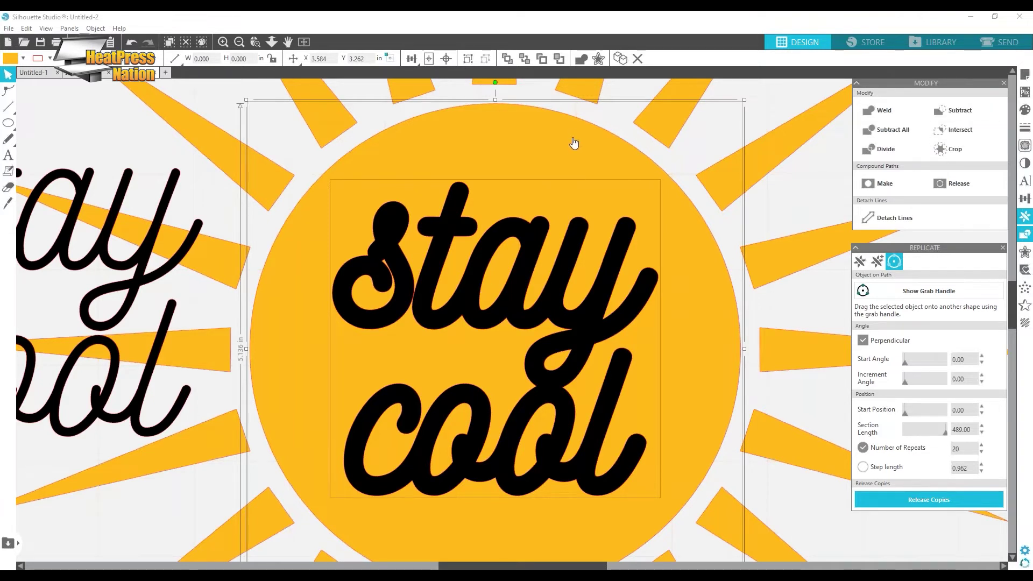
pyautogui.click(966, 109)
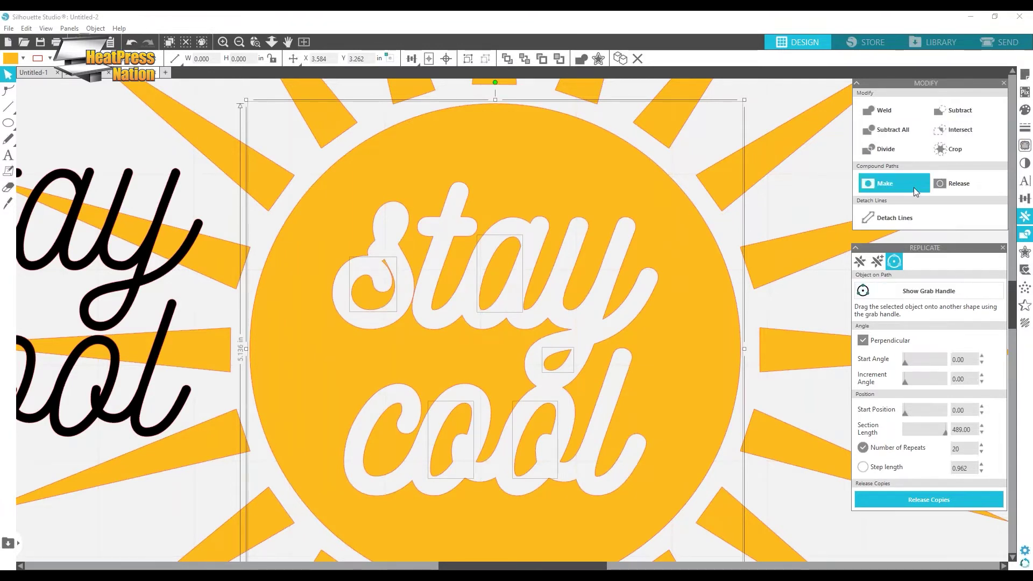
pyautogui.click(738, 204)
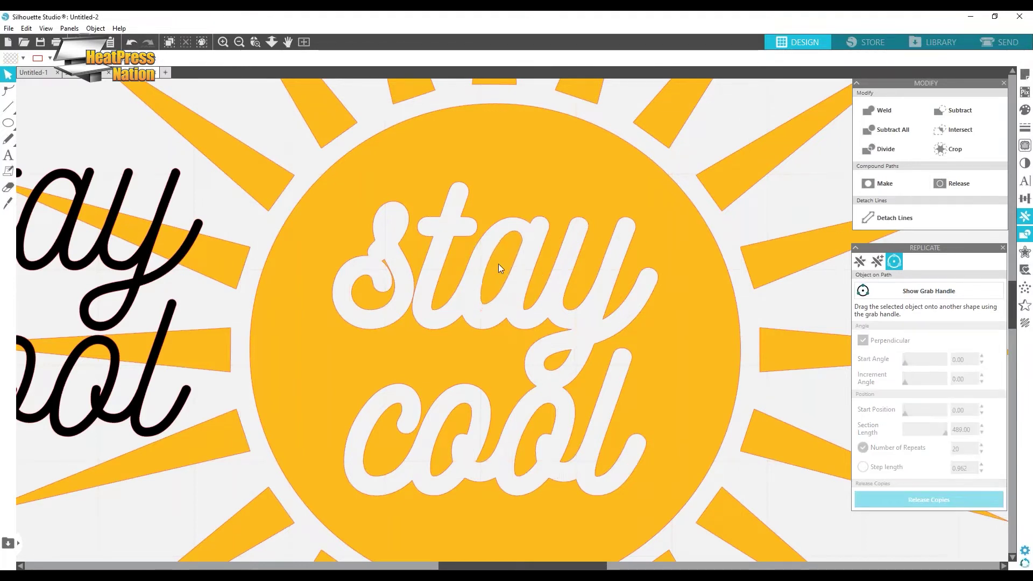
# - Move the loose inner piece of the letter "a" out of its place and undo the move
pyautogui.click(519, 267)
pyautogui.moveTo(520, 267); pyautogui.dragTo(390, 248)
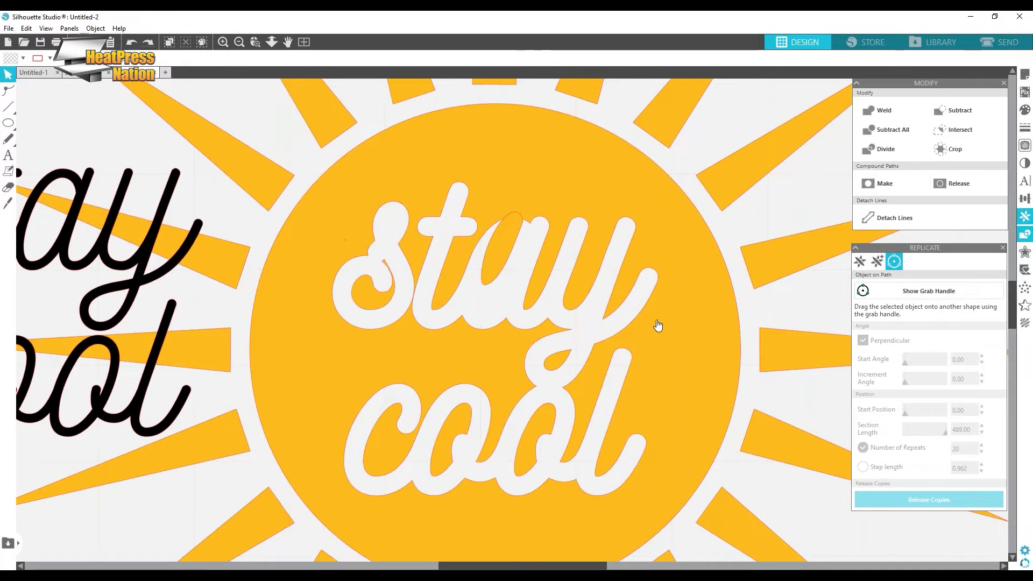
pyautogui.moveTo(806, 187); pyautogui.dragTo(654, 229)
# - Combine the cut-out circle and the loose inner pieces of the letters s, a, y and both o's into one compound path
pyautogui.click(382, 298)
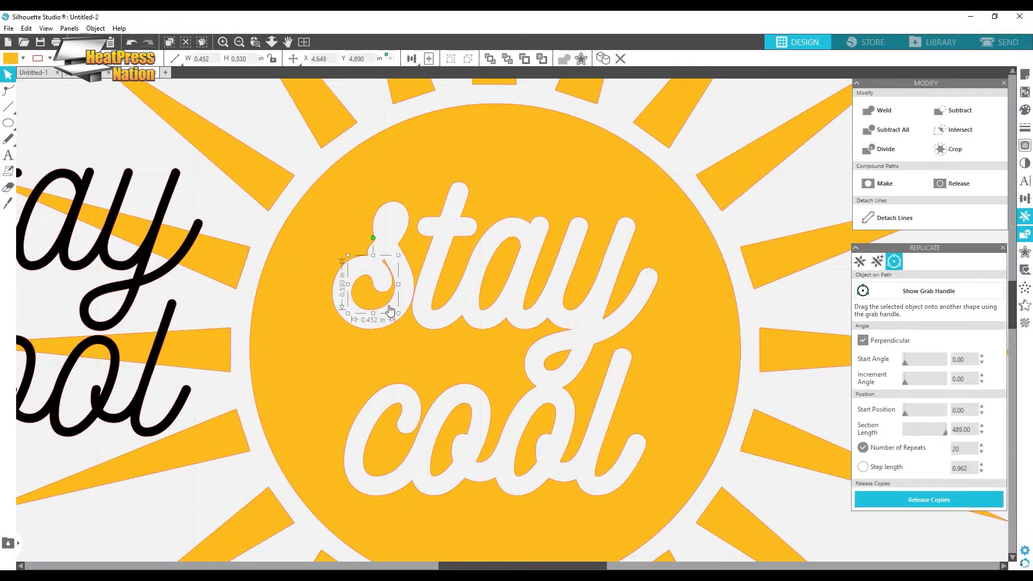
pyautogui.click(387, 442)
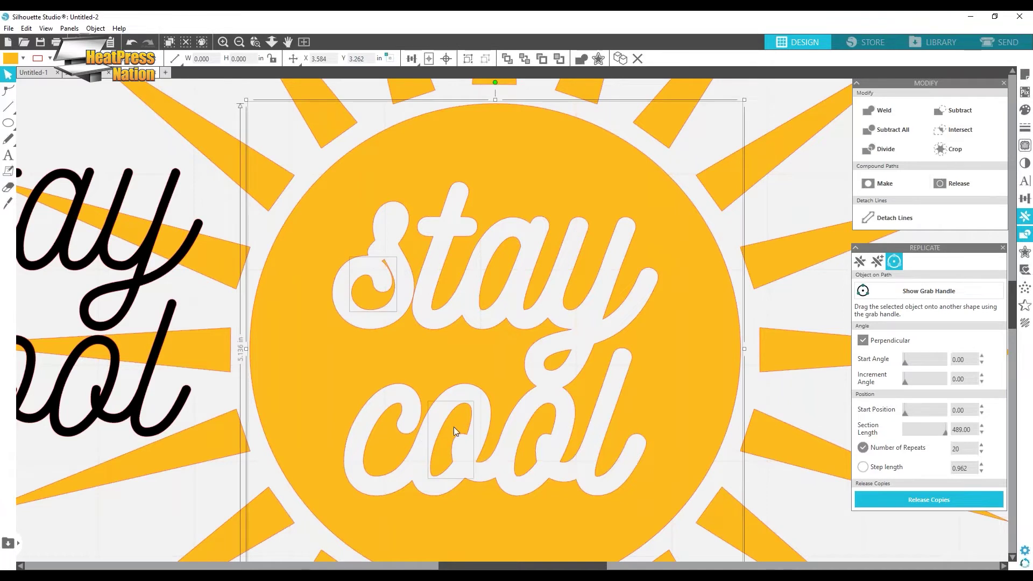
pyautogui.keyDown('shift'); pyautogui.click(550, 427); pyautogui.keyUp('shift')
pyautogui.keyDown('shift'); pyautogui.click(560, 363); pyautogui.keyUp('shift')
pyautogui.keyDown('shift'); pyautogui.click(497, 281); pyautogui.keyUp('shift')
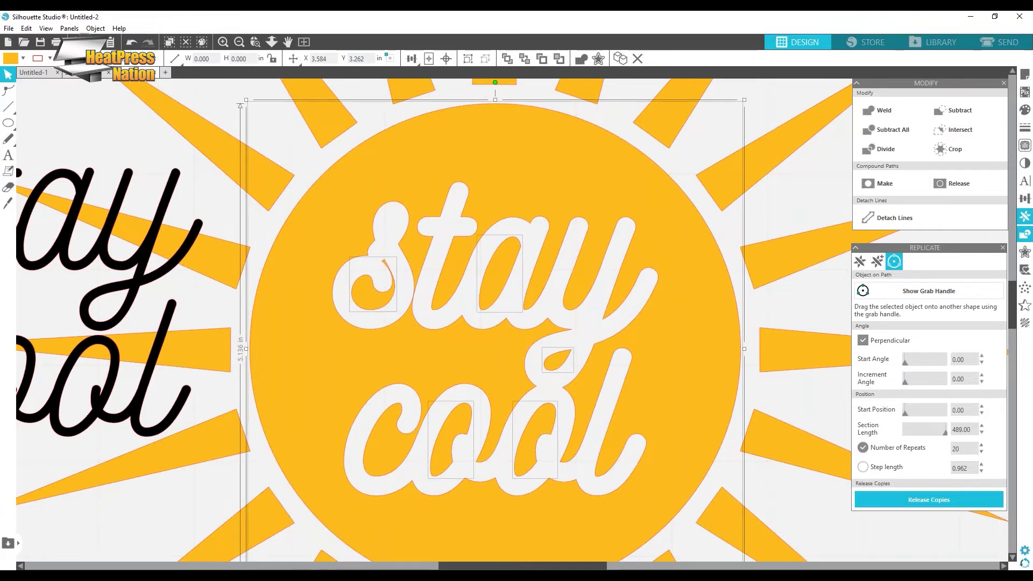
pyautogui.click(885, 186)
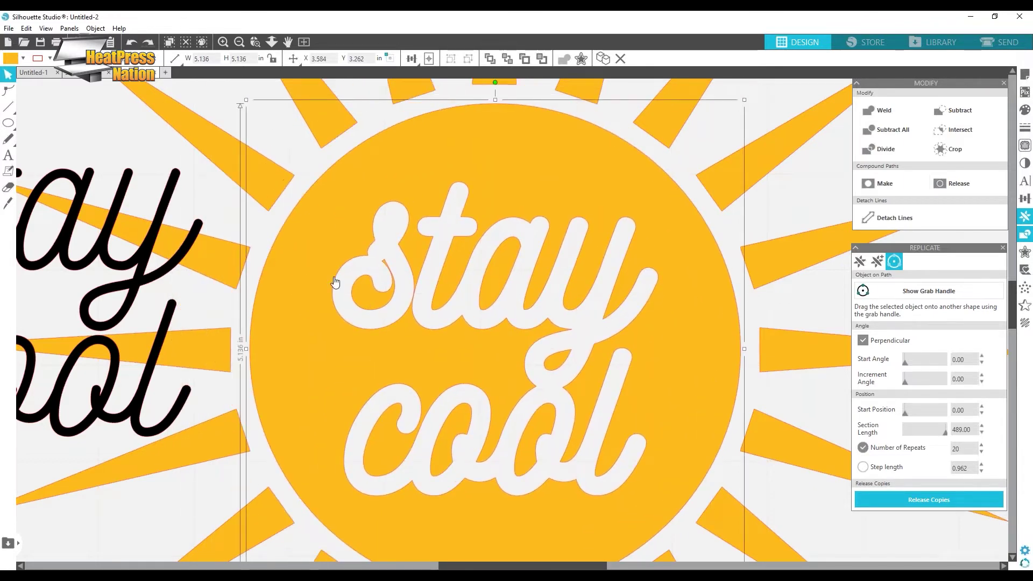
# - Move the thin black "stay cool" lettering back into the lettering cut-out in the sun's circle
pyautogui.moveTo(144, 279); pyautogui.dragTo(590, 336)
pyautogui.press('Escape')
pyautogui.hscroll(2, 587, 330)
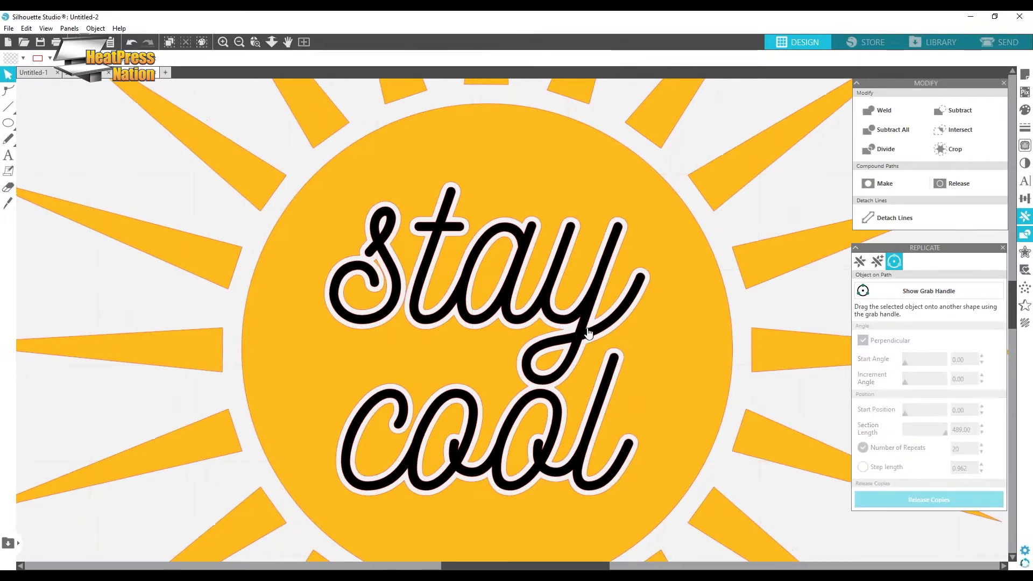
pyautogui.scroll(-5, 581, 326)
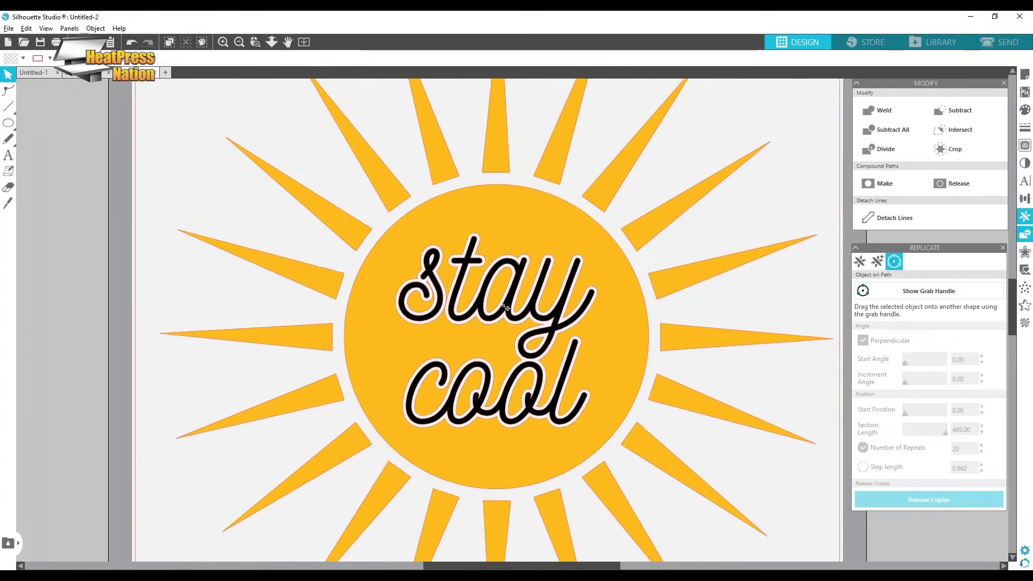
pyautogui.scroll(-4, 503, 319)
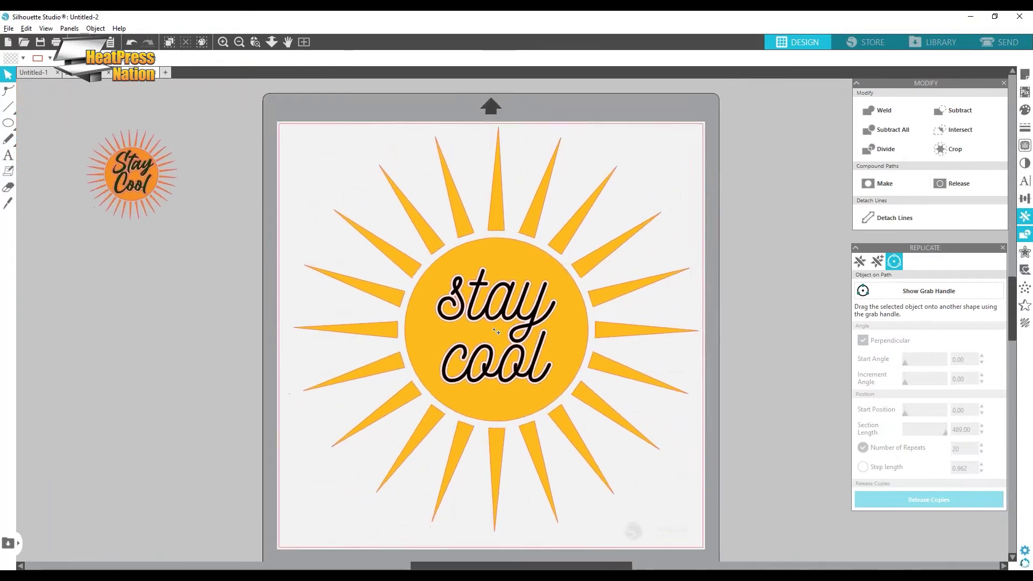
# - Group the rays, circle and lettering and scale the group down to about 6.37 in wide
pyautogui.press('alt')
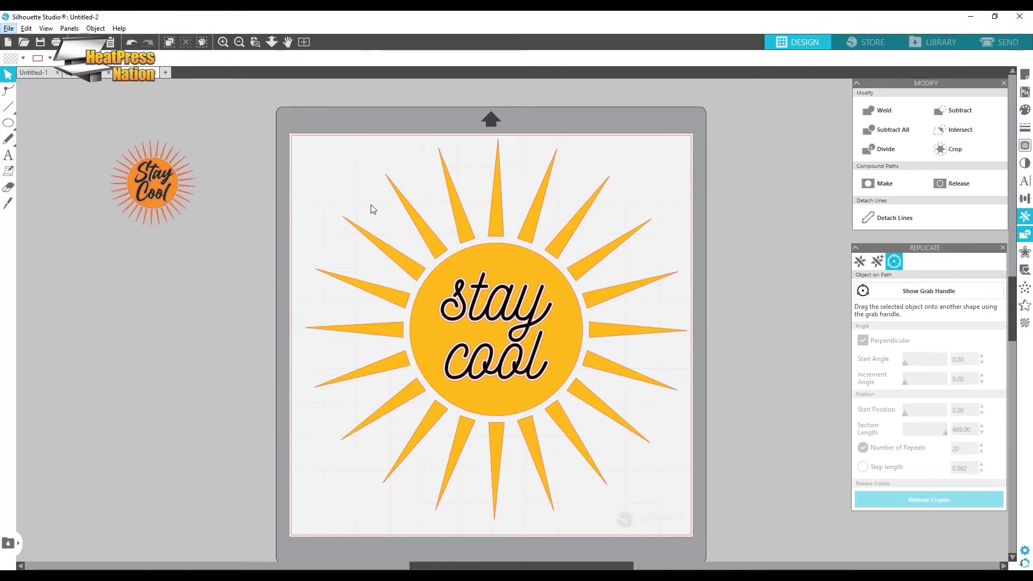
pyautogui.moveTo(739, 189); pyautogui.dragTo(431, 482)
pyautogui.rightClick(476, 351)
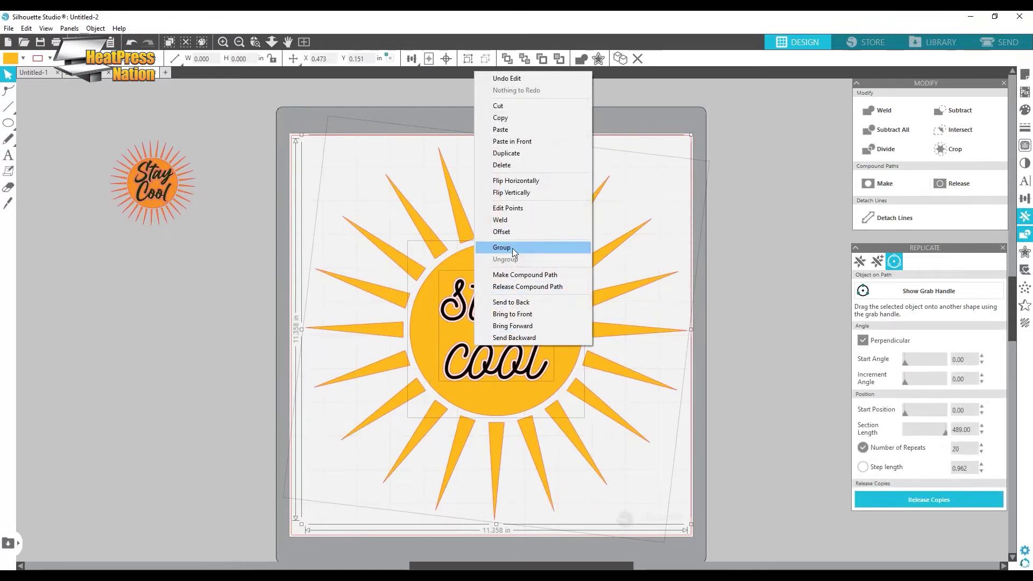
pyautogui.click(512, 251)
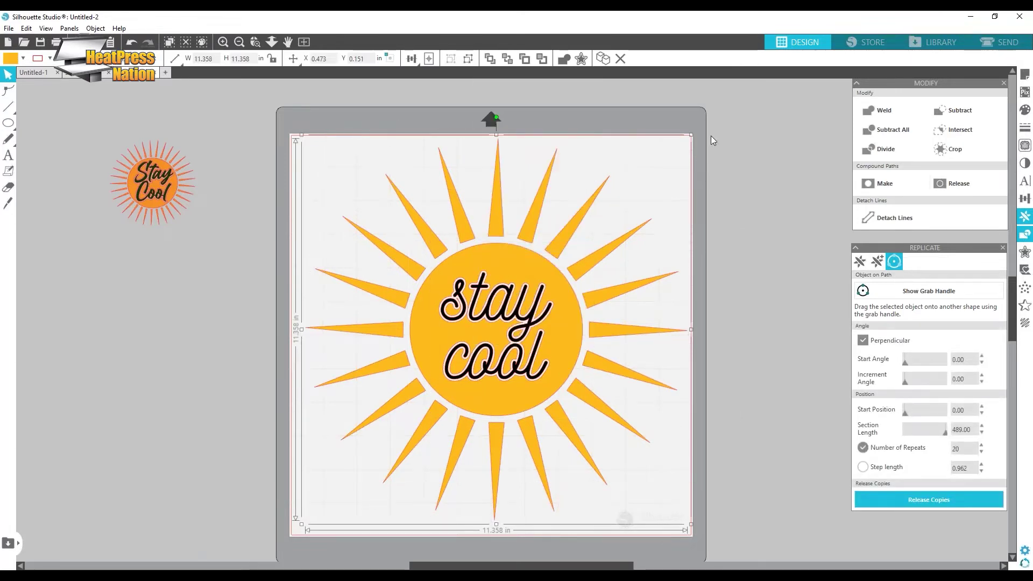
pyautogui.moveTo(690, 133); pyautogui.dragTo(524, 304)
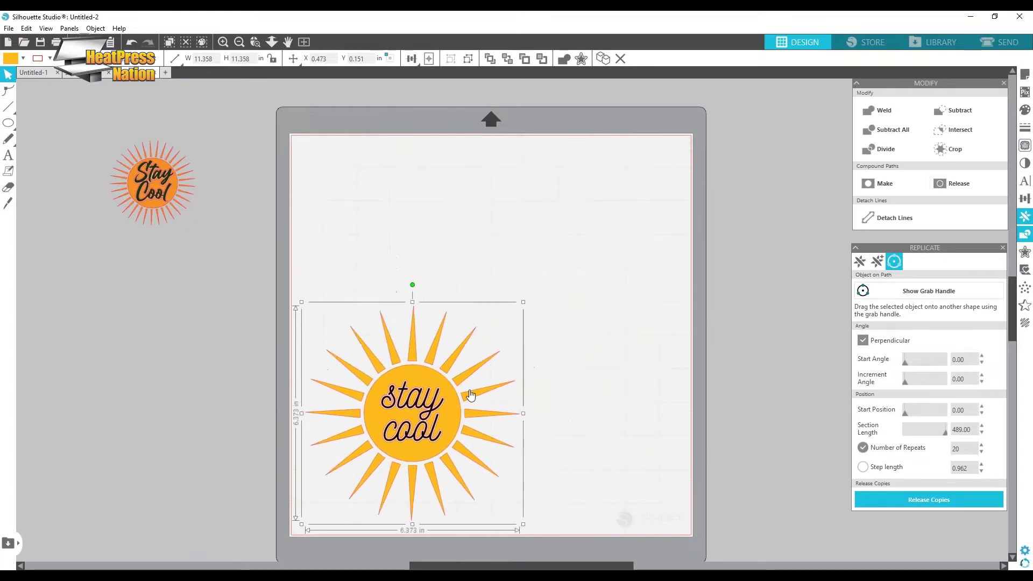
# - Reposition the grouped sun on the page and move the small "Stay Cool" reference graphic closer to the page
pyautogui.moveTo(412, 457); pyautogui.dragTo(495, 353)
pyautogui.moveTo(156, 180); pyautogui.dragTo(234, 190)
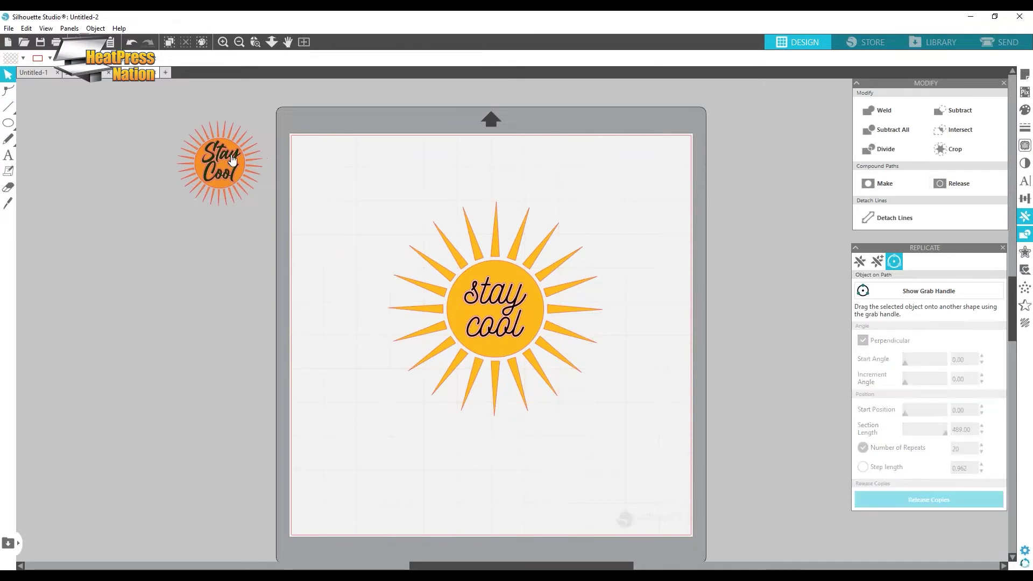
pyautogui.moveTo(497, 323); pyautogui.dragTo(418, 264)
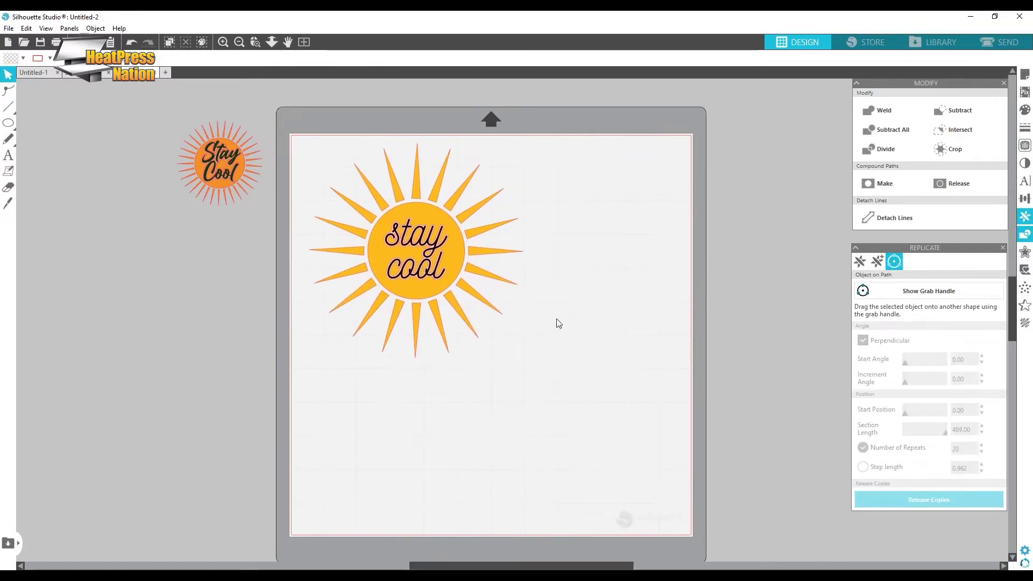
pyautogui.moveTo(429, 265); pyautogui.dragTo(497, 319)
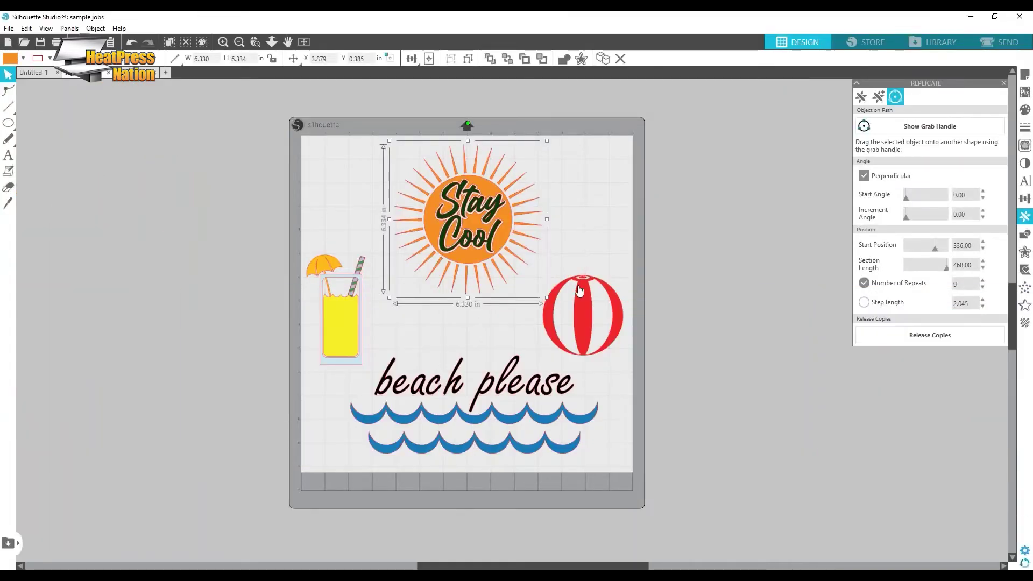
# - Examine the sample jobs by selecting the "beach please" wave design, the drink glass and the beach ball in turn
pyautogui.click(461, 452)
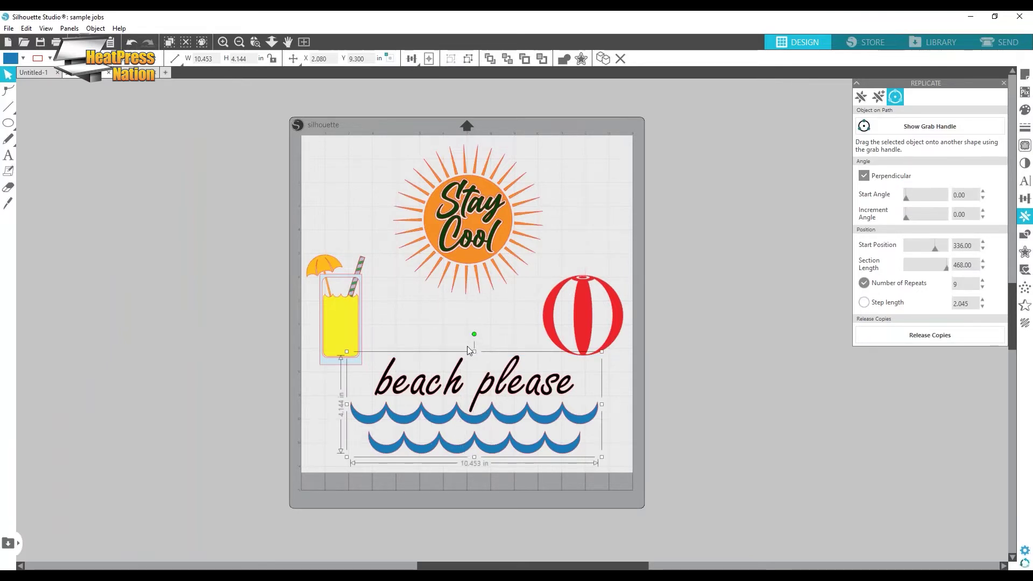
pyautogui.click(345, 311)
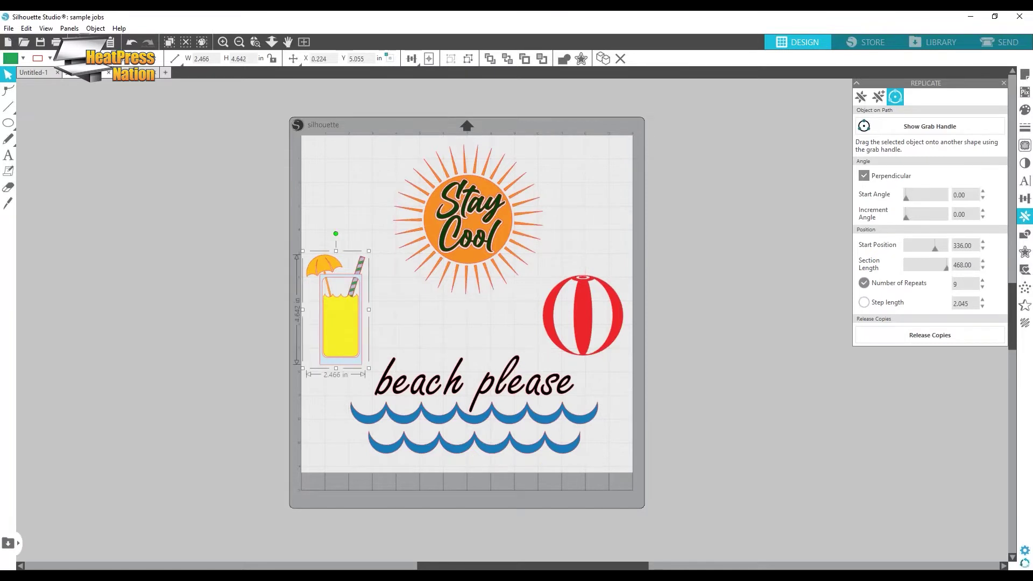
pyautogui.click(579, 319)
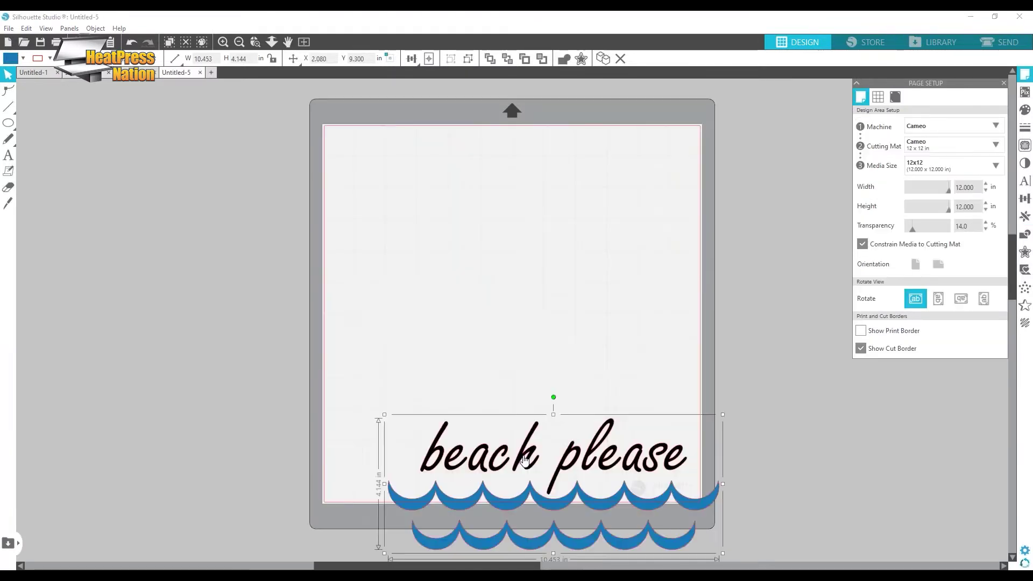
# - Move the "beach please" wave design to the upper edge of the page and scale it down into the upper-left corner as a reference
pyautogui.moveTo(520, 453); pyautogui.dragTo(477, 165)
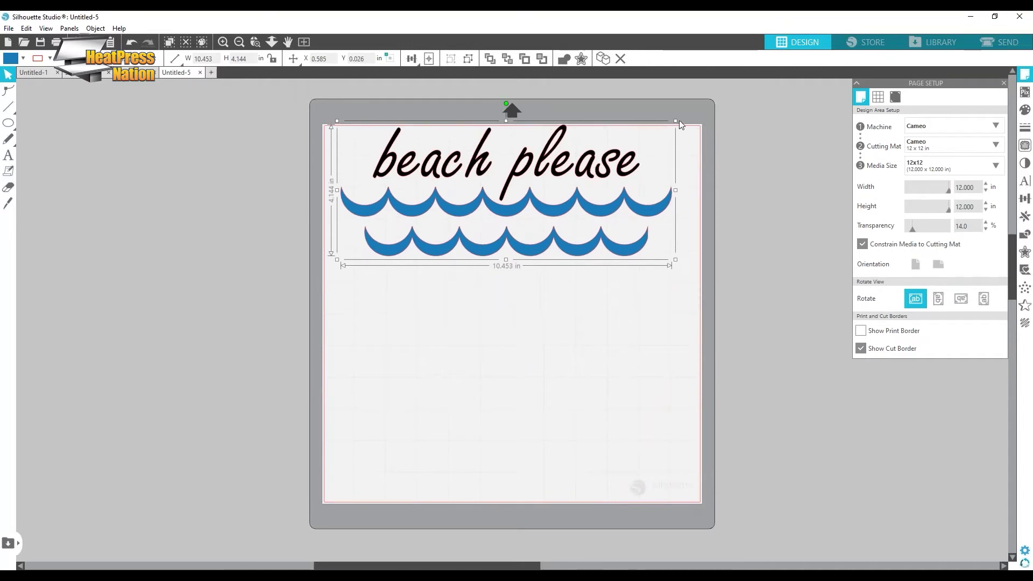
pyautogui.moveTo(676, 120); pyautogui.dragTo(428, 147)
pyautogui.click(535, 258)
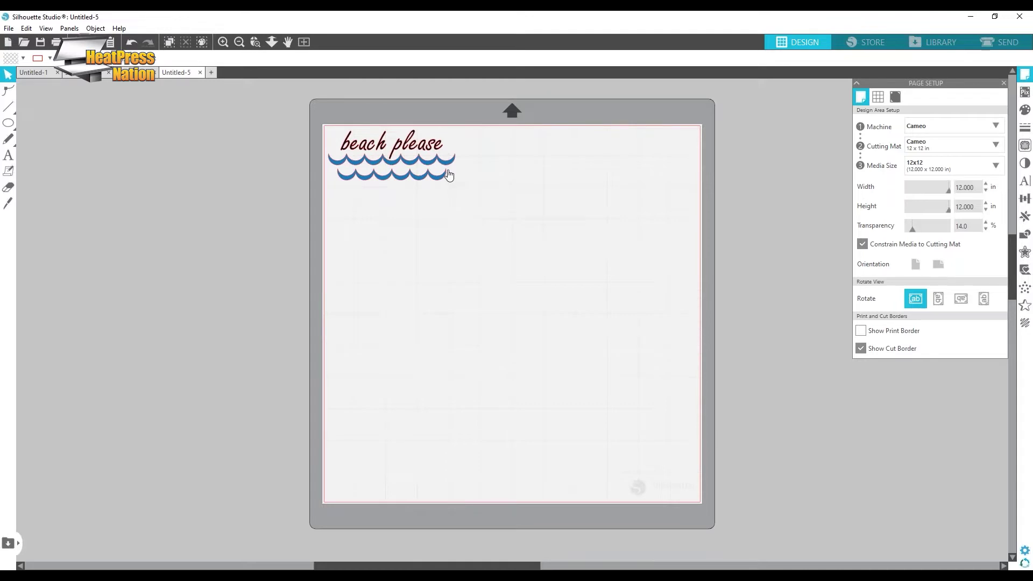
# - Try a closed, smooth freehand wave band about 9.02 in wide below the reference design, filled with blue
pyautogui.click(8, 138)
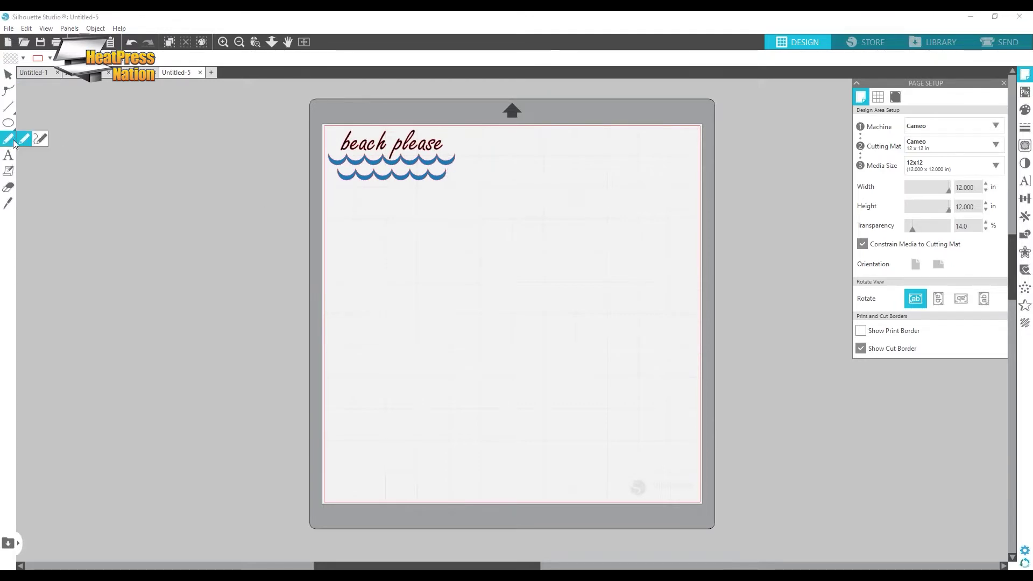
pyautogui.click(38, 141)
pyautogui.moveTo(359, 248)
pyautogui.mouseDown()
pyautogui.moveTo(409, 268)
pyautogui.moveTo(433, 239)
pyautogui.moveTo(455, 277)
pyautogui.moveTo(496, 239)
pyautogui.moveTo(517, 272)
pyautogui.moveTo(571, 238)
pyautogui.moveTo(578, 258)
pyautogui.moveTo(606, 269)
pyautogui.moveTo(636, 235)
pyautogui.moveTo(628, 265)
pyautogui.moveTo(596, 294)
pyautogui.moveTo(565, 291)
pyautogui.moveTo(564, 276)
pyautogui.moveTo(539, 294)
pyautogui.moveTo(503, 292)
pyautogui.moveTo(492, 276)
pyautogui.moveTo(455, 295)
pyautogui.moveTo(422, 272)
pyautogui.moveTo(371, 283)
pyautogui.moveTo(362, 245)
pyautogui.mouseUp()
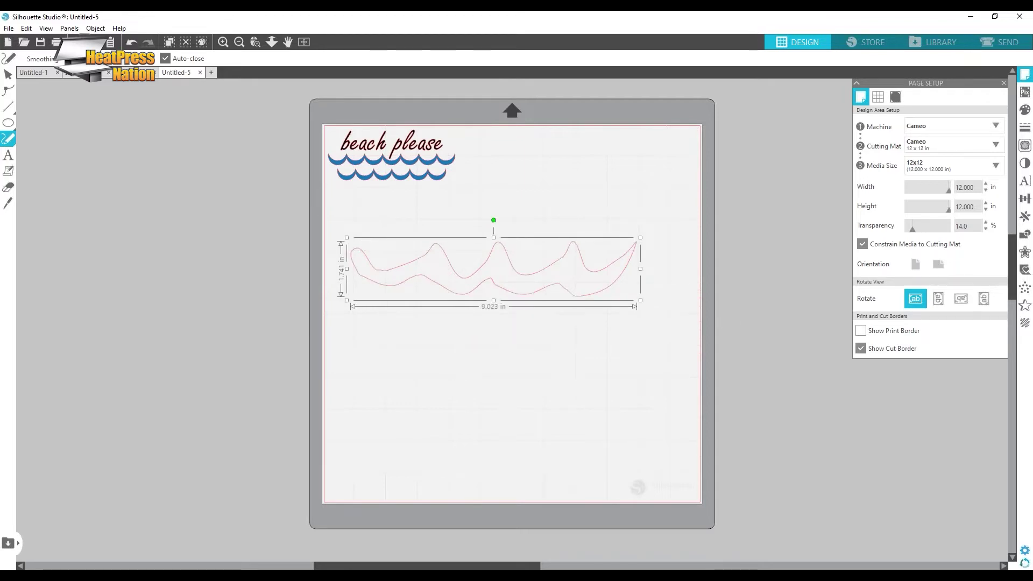
pyautogui.click(1025, 110)
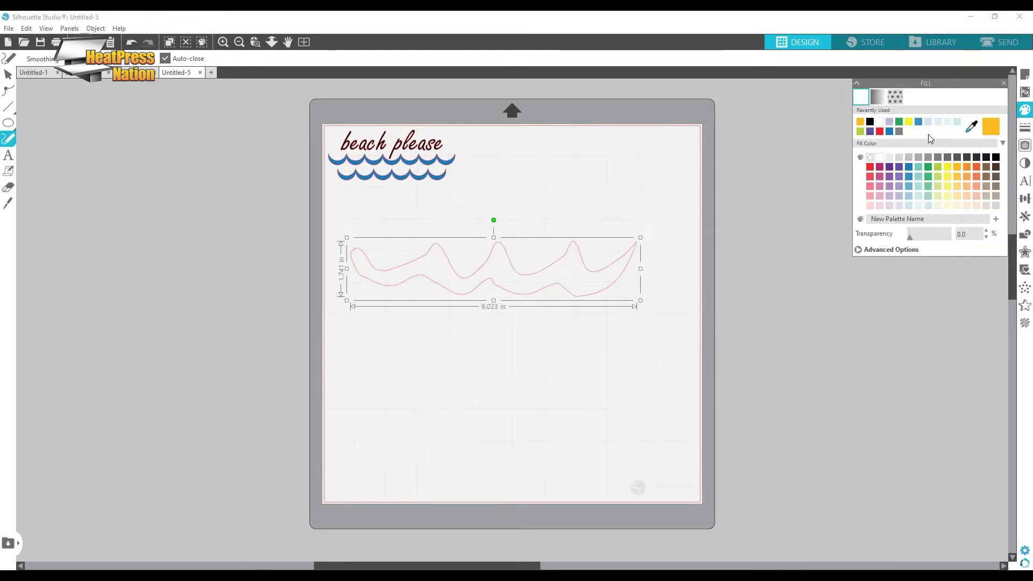
pyautogui.click(909, 176)
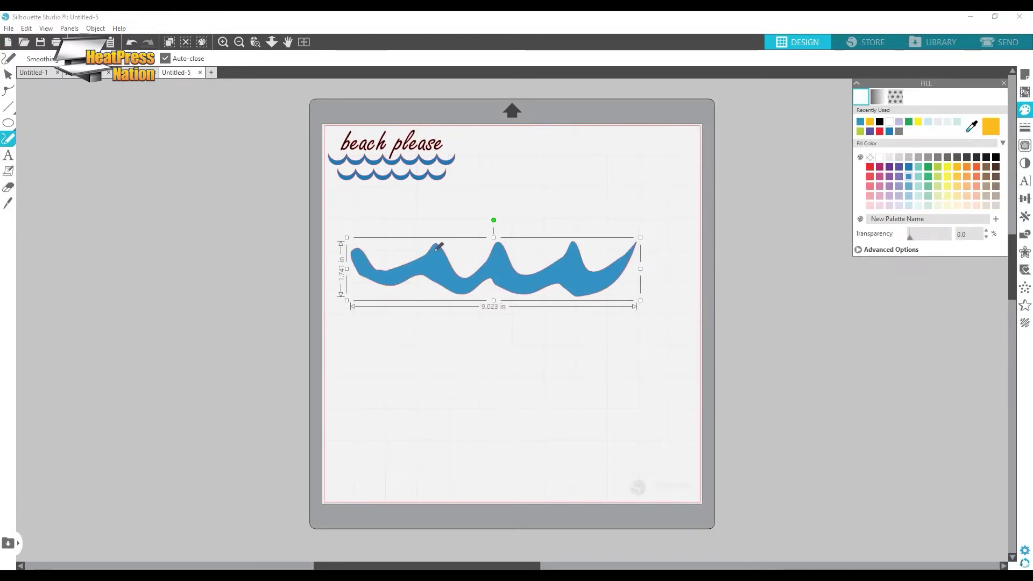
pyautogui.press('Delete')
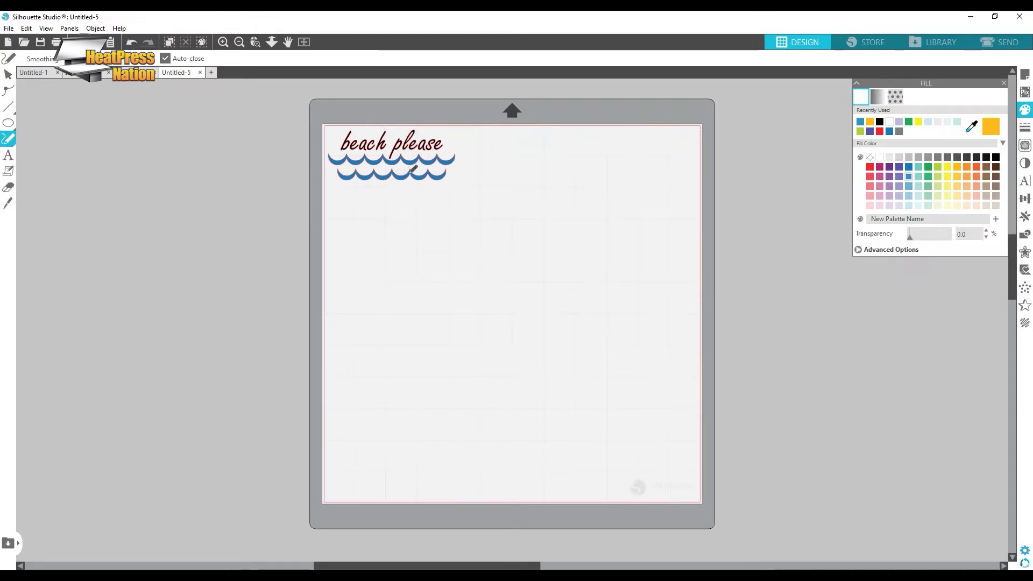
# - Try drawing ellipses below the reference waves and remove each trial shape
pyautogui.moveTo(8, 122)
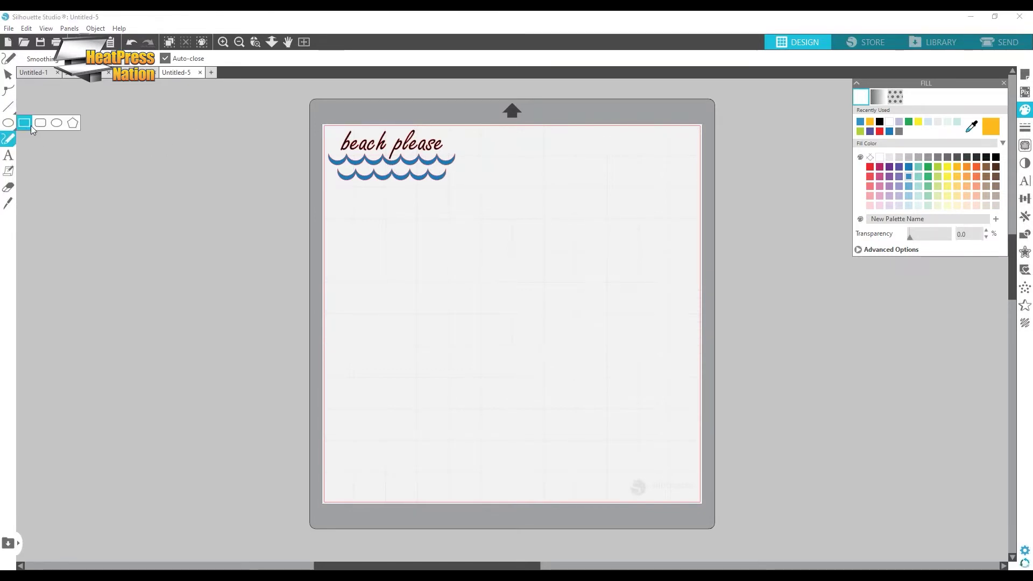
pyautogui.click(56, 124)
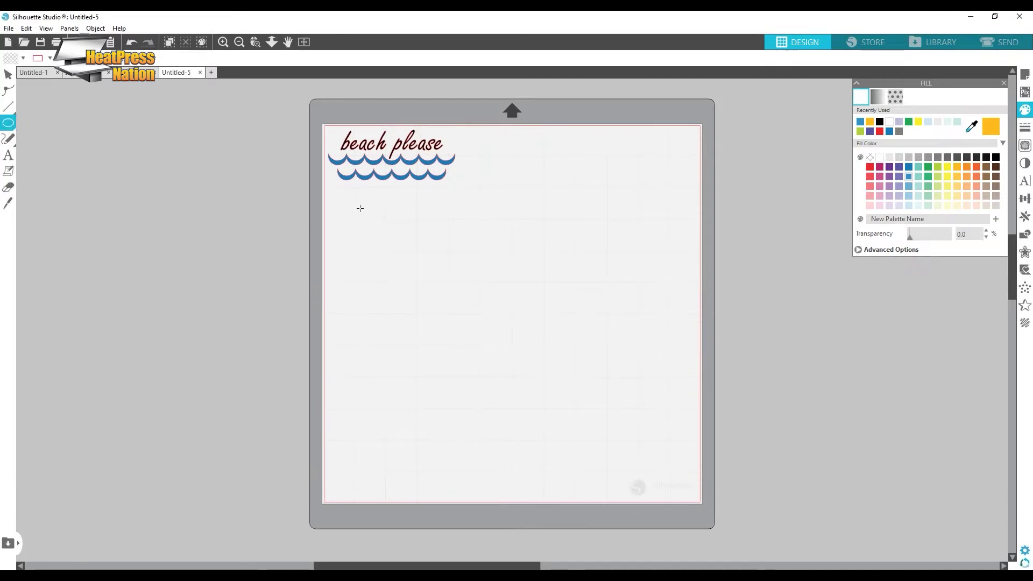
pyautogui.moveTo(357, 233)
pyautogui.mouseDown()
pyautogui.moveTo(377, 266)
pyautogui.moveTo(397, 276)
pyautogui.moveTo(383, 257)
pyautogui.mouseUp()
pyautogui.hotkey('ctrl', 'z')
pyautogui.press('e')
pyautogui.scroll(5, 514, 240)
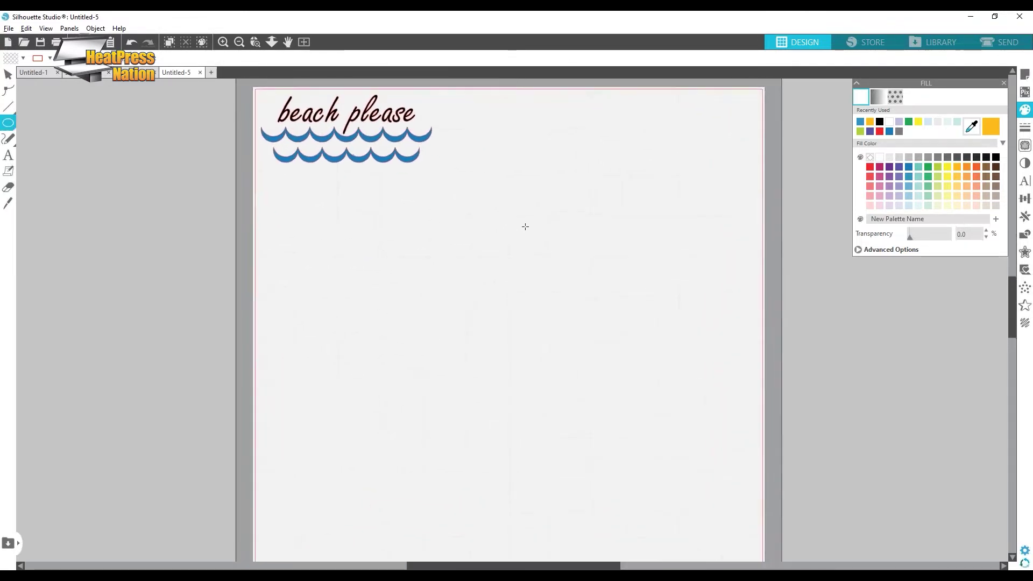
pyautogui.press('alt')
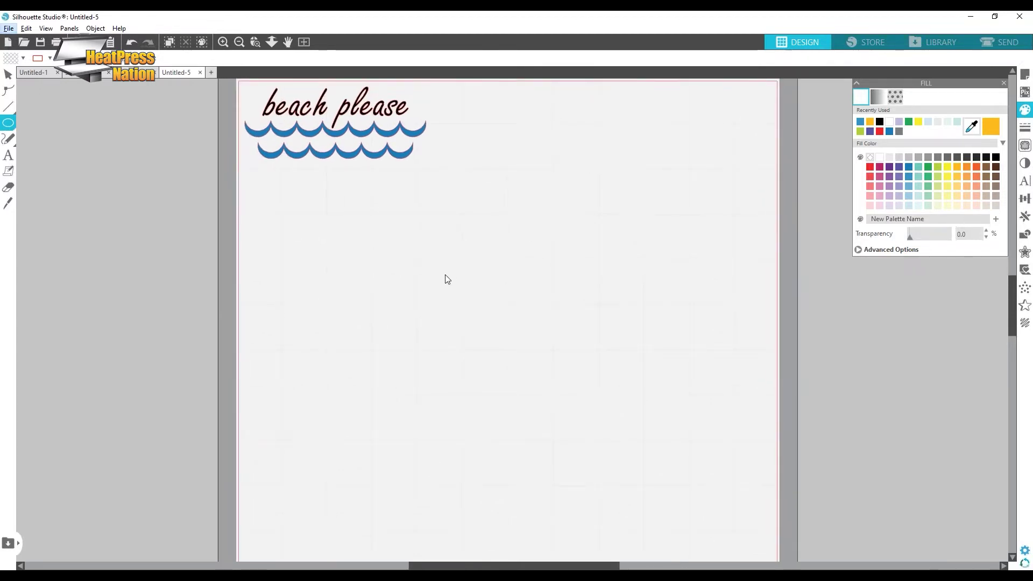
pyautogui.moveTo(292, 265)
pyautogui.mouseDown()
pyautogui.moveTo(362, 214)
pyautogui.moveTo(415, 221)
pyautogui.moveTo(424, 200)
pyautogui.mouseUp()
pyautogui.press('Delete')
# - Draw a light blue circle about 1.7 in across below the reference waves and shift it right to about X 2.06 in
pyautogui.moveTo(279, 231); pyautogui.dragTo(363, 302)
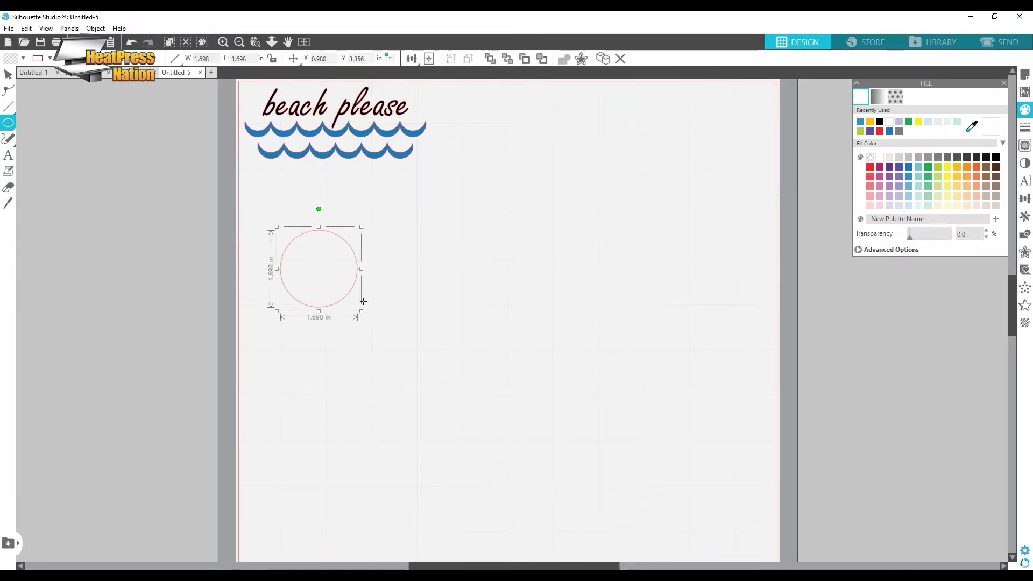
pyautogui.click(909, 187)
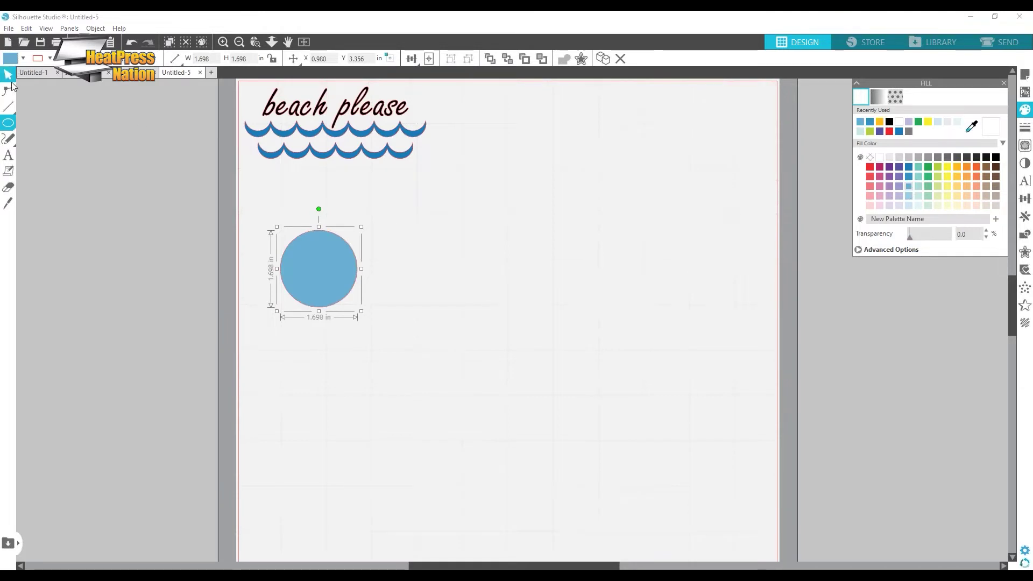
pyautogui.click(8, 77)
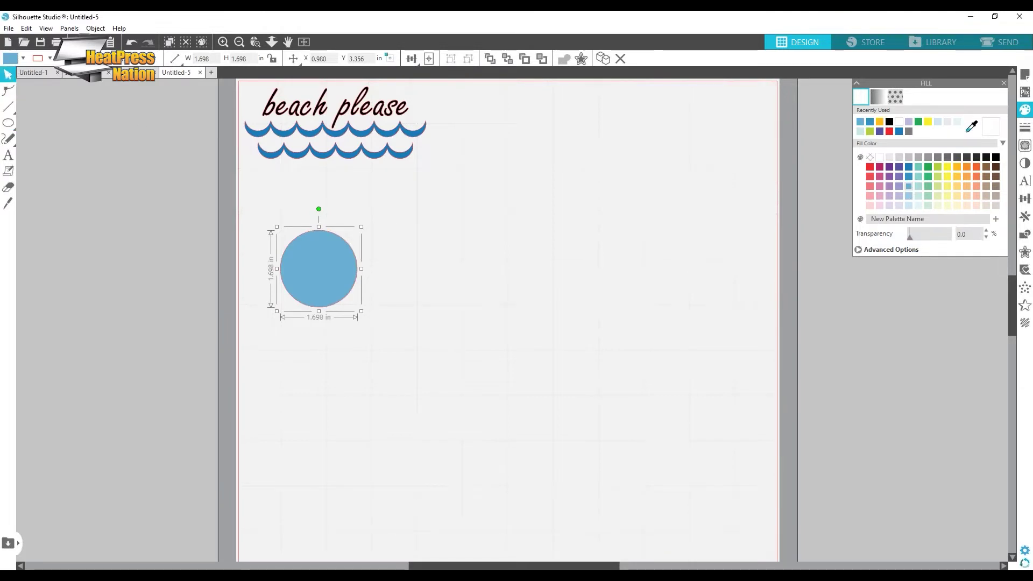
pyautogui.moveTo(336, 283); pyautogui.dragTo(385, 283)
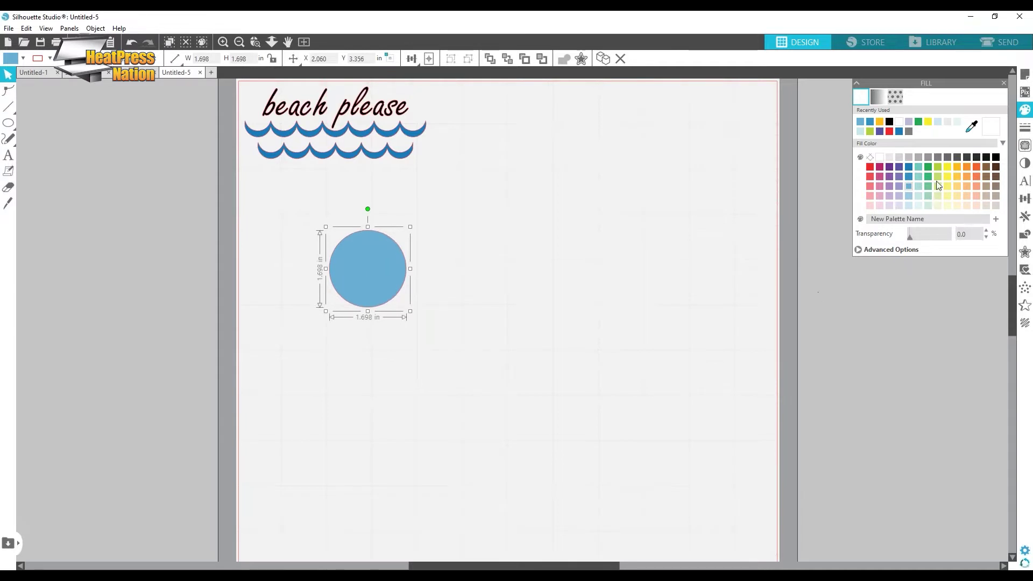
# - Duplicate the light blue circle to the right six times to form a row of seven touching circles
pyautogui.click(1024, 216)
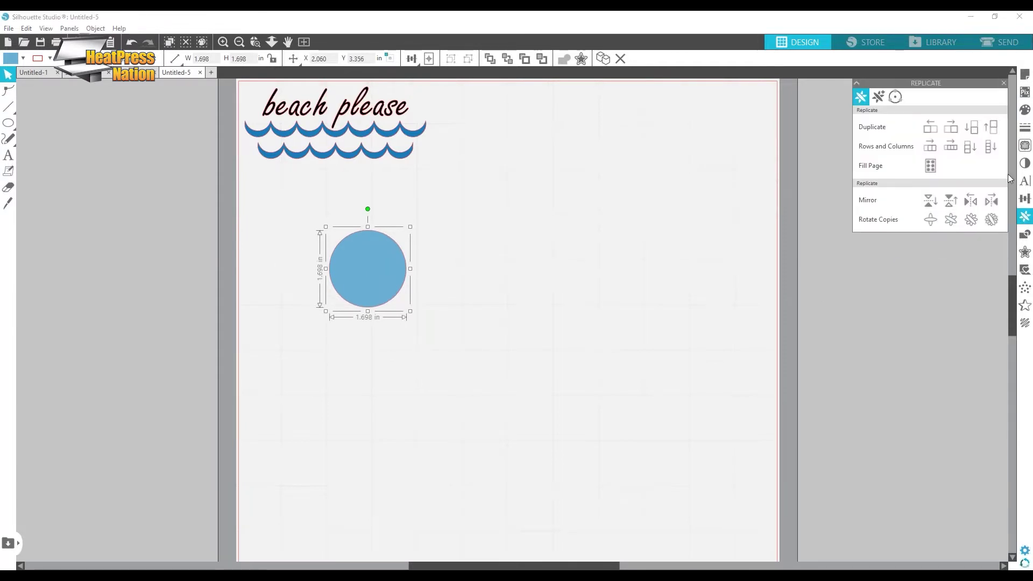
pyautogui.click(951, 130)
pyautogui.click(950, 130)
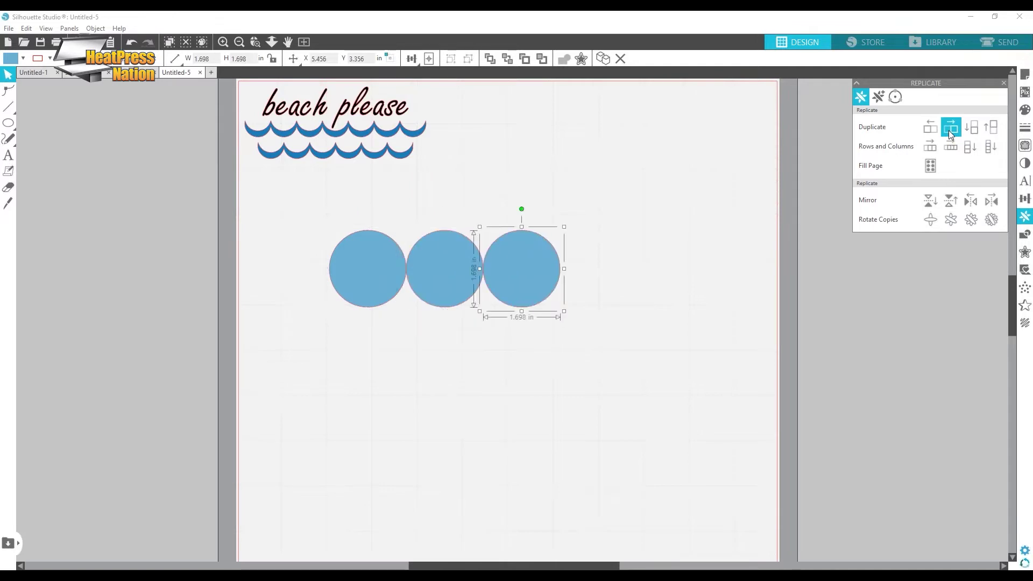
pyautogui.click(951, 130)
pyautogui.click(950, 131)
pyautogui.click(950, 131)
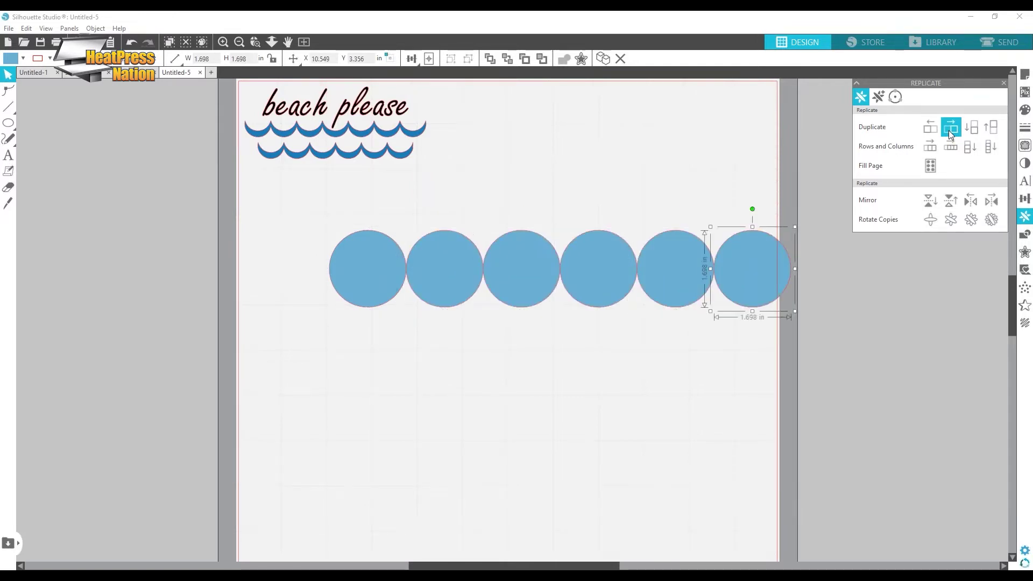
pyautogui.click(951, 131)
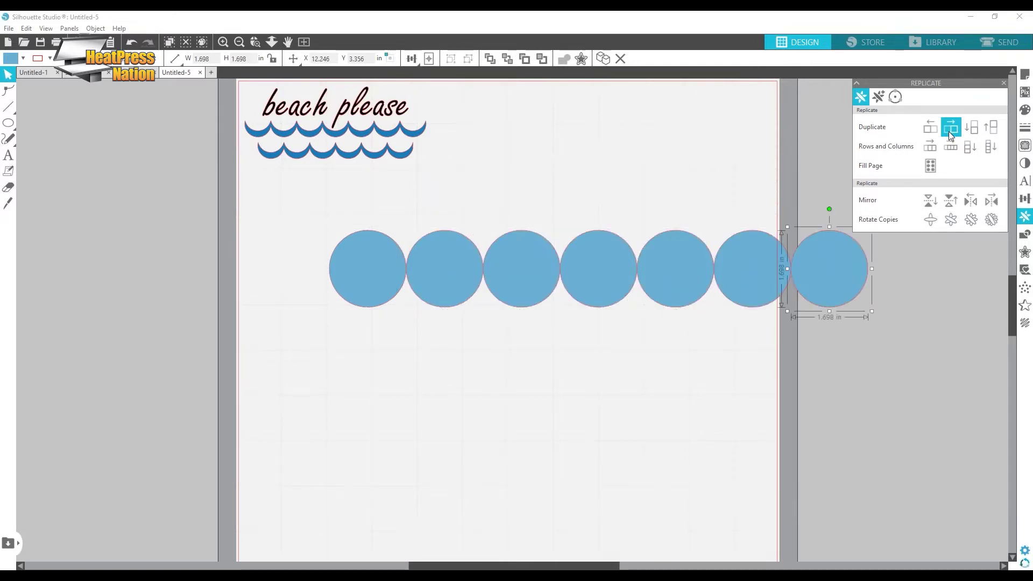
pyautogui.click(754, 395)
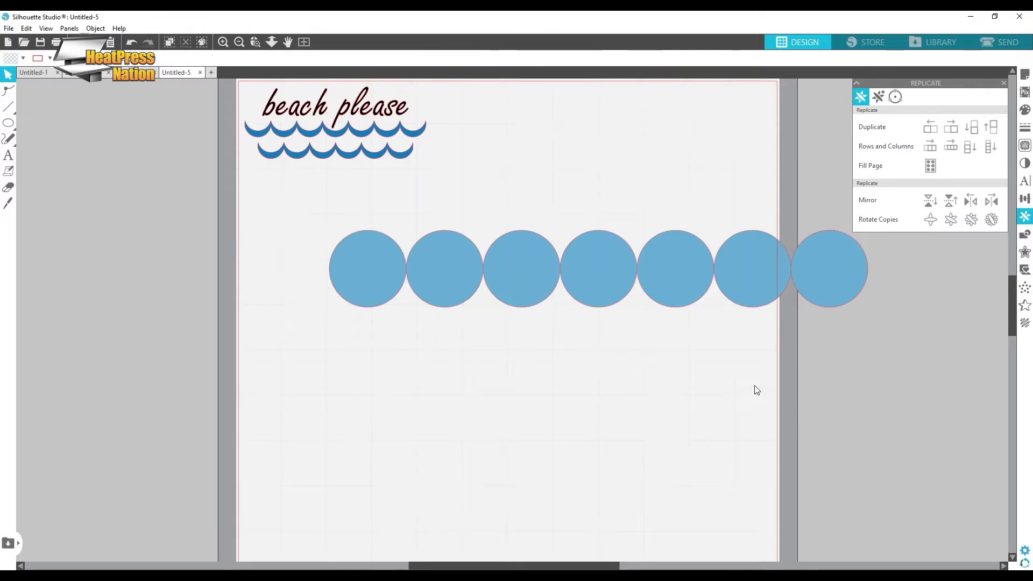
# - Try nudging the last circle of the row slightly left over its neighbour
pyautogui.click(829, 273)
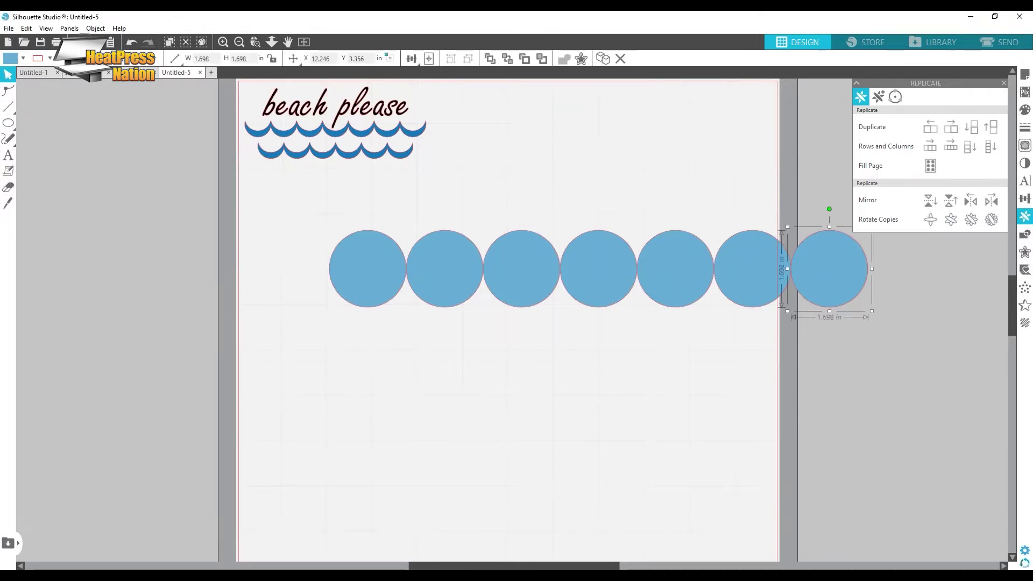
pyautogui.press('Left')
pyautogui.press('Left')
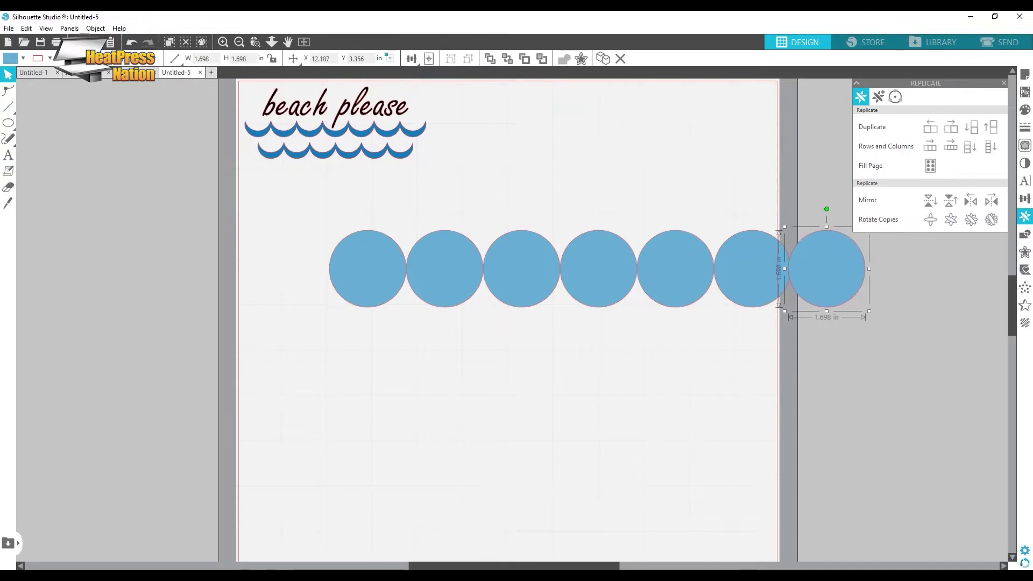
pyautogui.press('i')
pyautogui.hotkey('ctrl', 'z')
pyautogui.hotkey('ctrl', 'z')
# - Nudge the last circle of the row left in fine increments until its edge overlaps the neighbouring circle
pyautogui.click(855, 265)
pyautogui.scroll(1, 855, 268)
pyautogui.scroll(4, 856, 268)
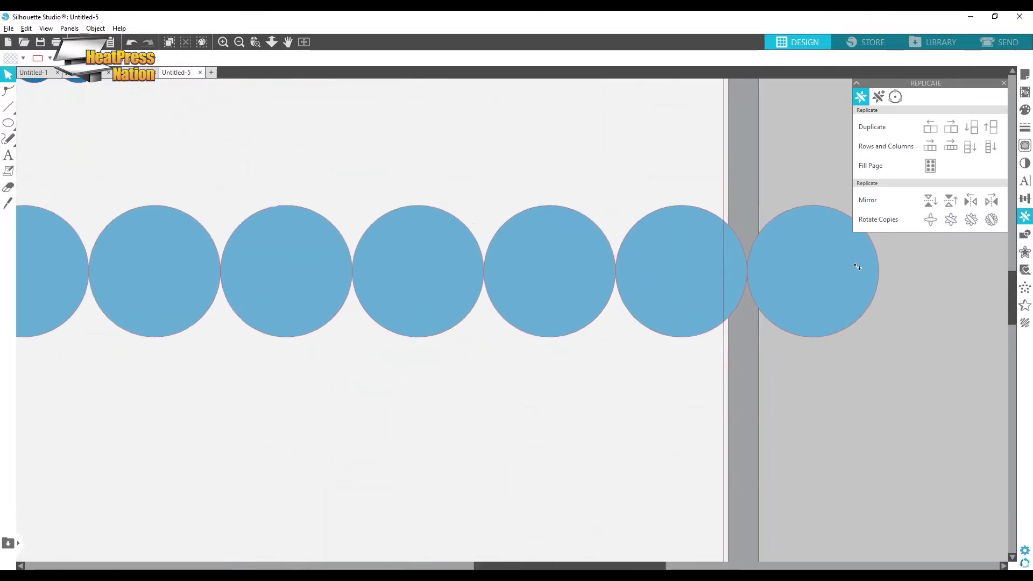
pyautogui.scroll(3, 857, 276)
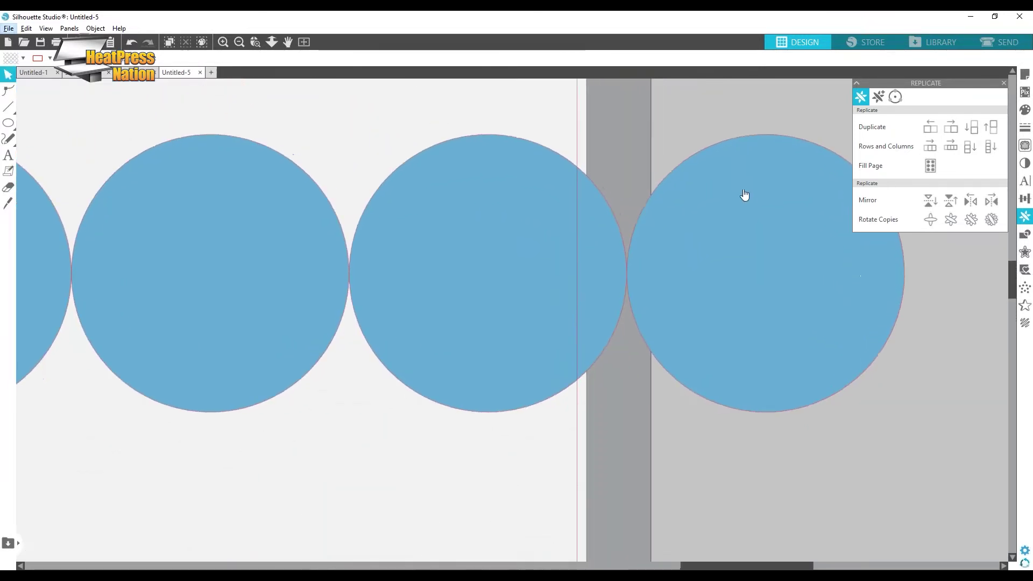
pyautogui.click(749, 237)
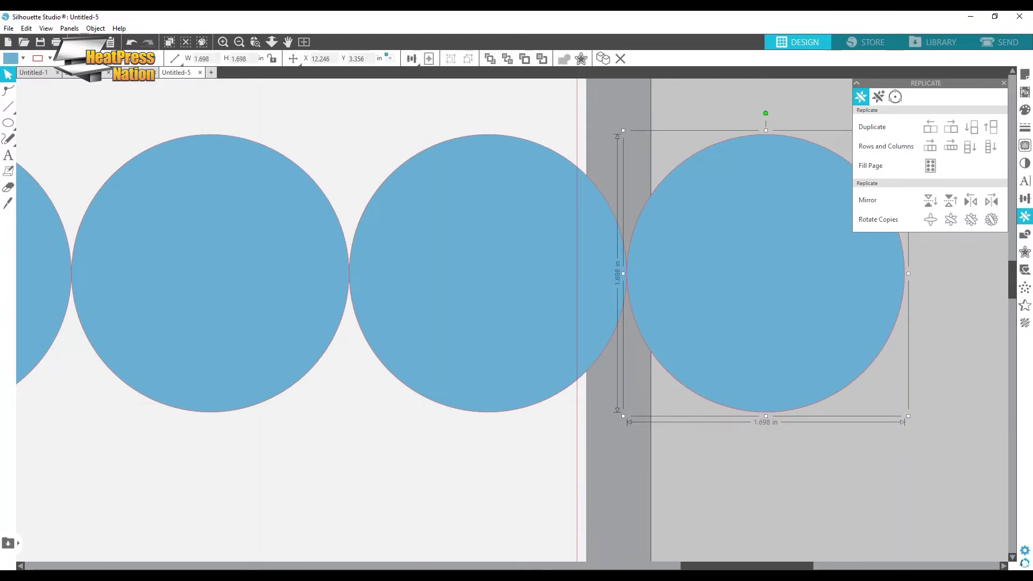
pyautogui.press('Left')
pyautogui.press('Left')
pyautogui.press('Left')
pyautogui.press('Left')
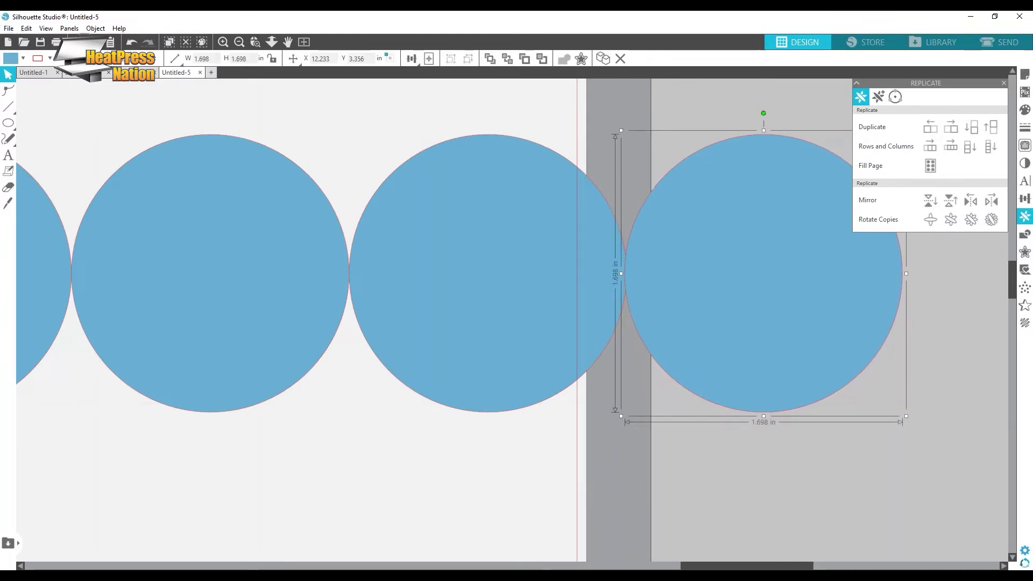
pyautogui.press('Left')
pyautogui.press('Left')
pyautogui.press('Left')
pyautogui.press('Left')
pyautogui.press('Left')
pyautogui.press('Left')
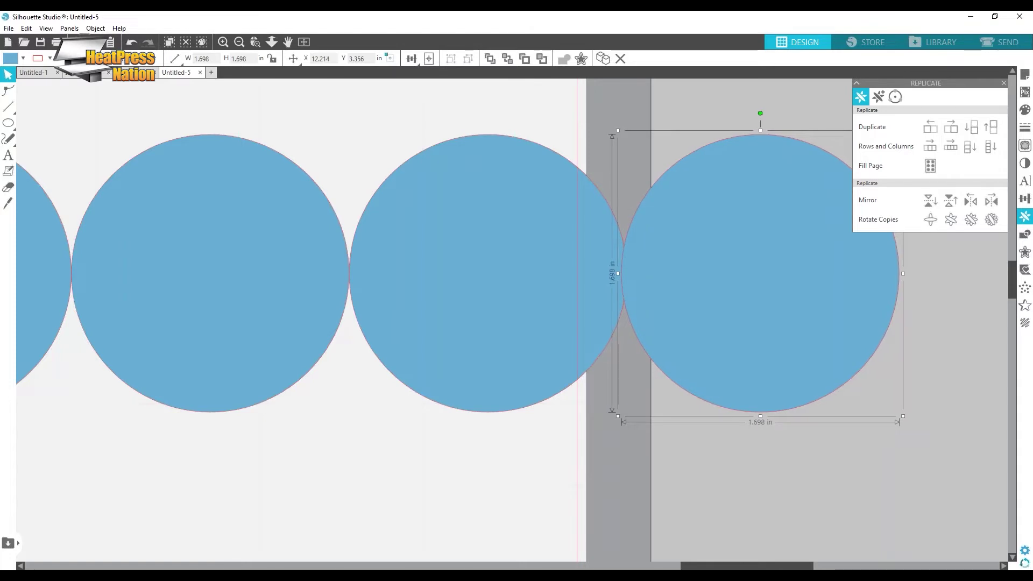
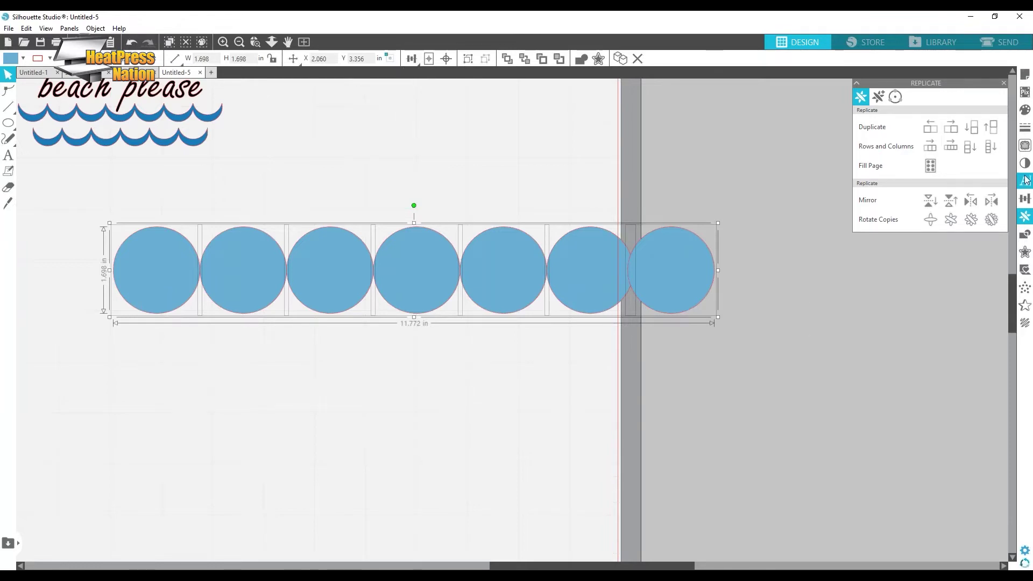
# - Space the seven selected circles evenly in the horizontal direction so that all neighbours overlap equally
pyautogui.click(1024, 199)
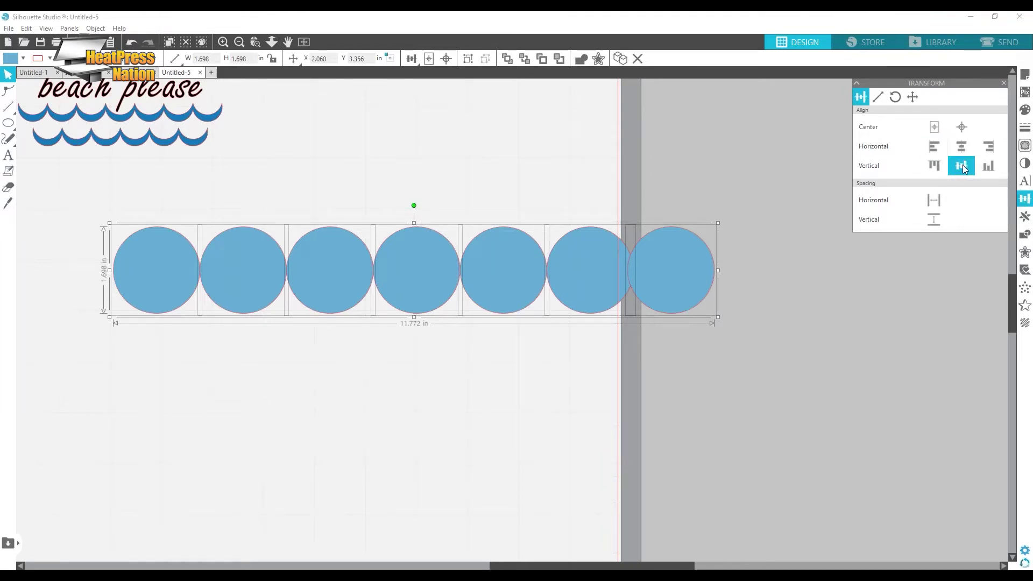
pyautogui.click(935, 201)
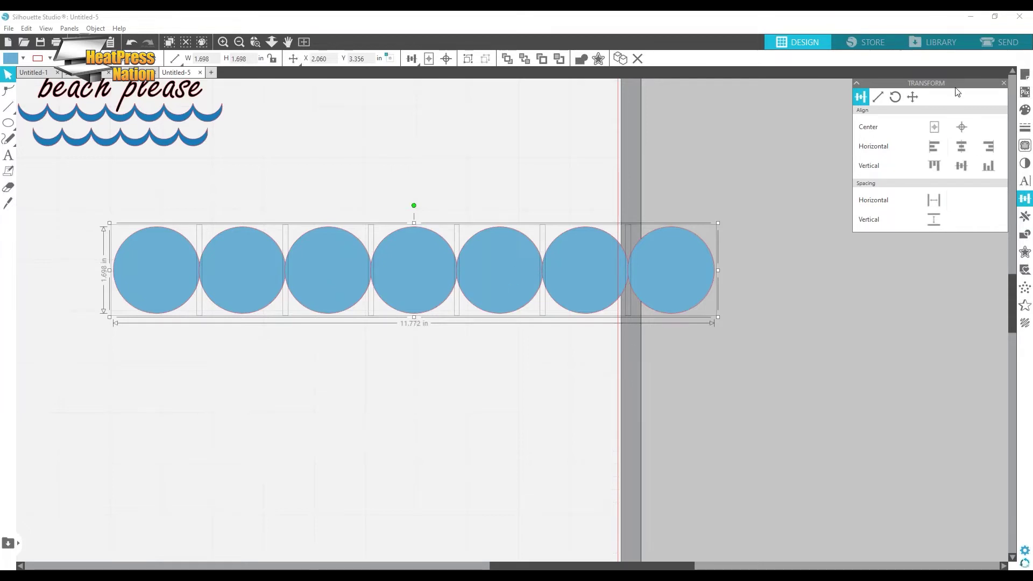
# - Try making a compound path from the seven overlapping circles
pyautogui.click(1024, 235)
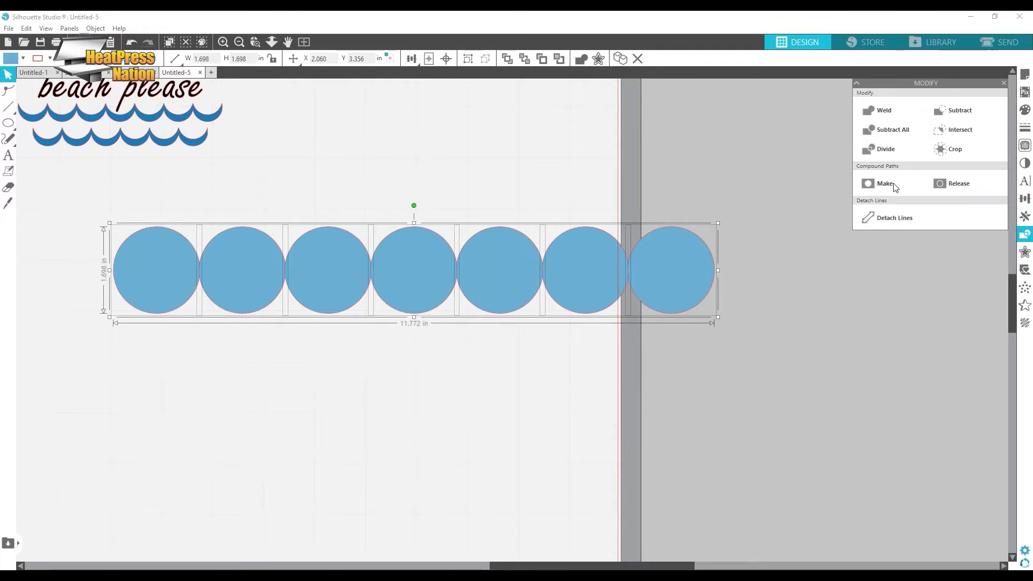
pyautogui.scroll(8, 466, 269)
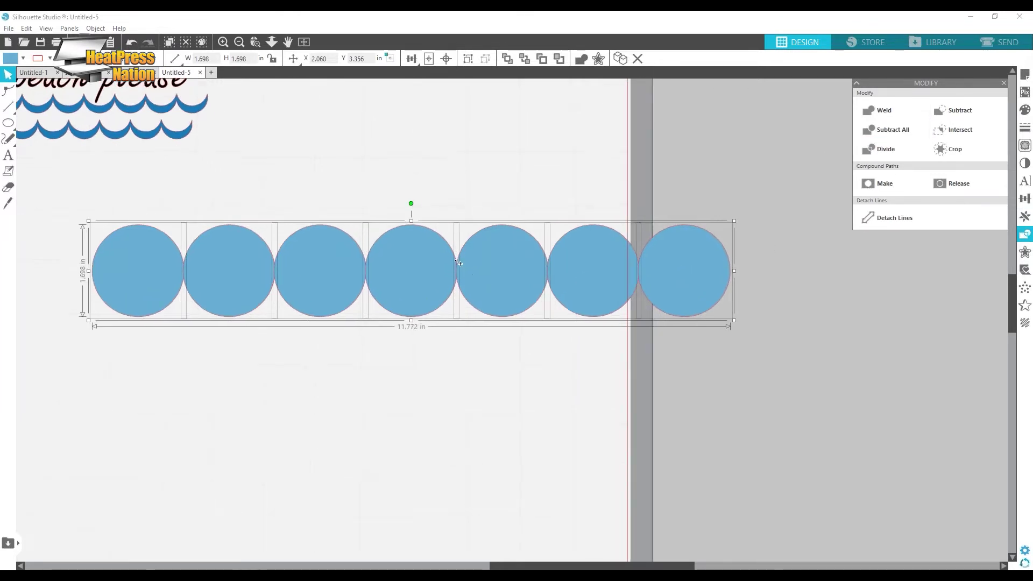
pyautogui.scroll(4, 457, 279)
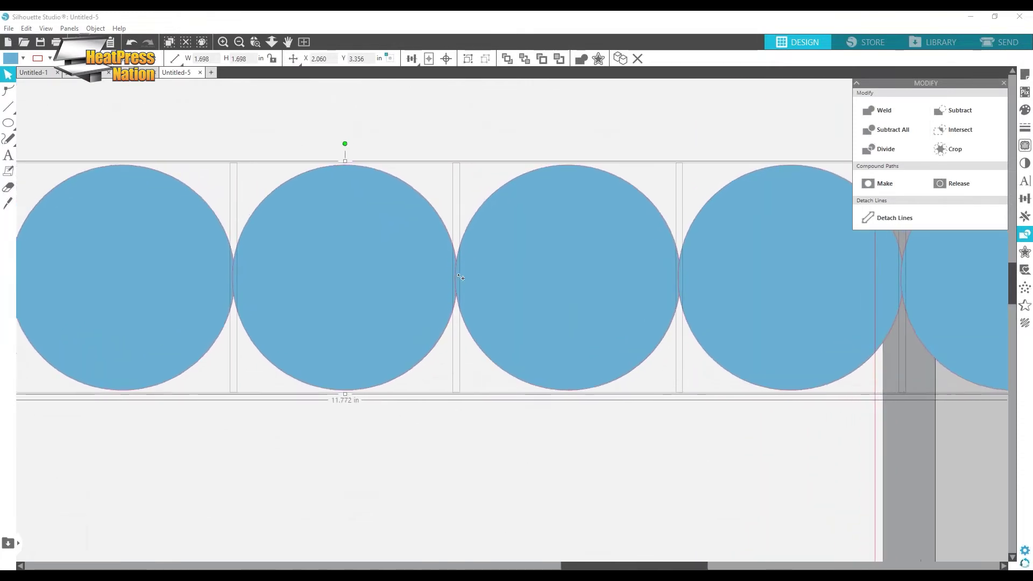
pyautogui.click(886, 186)
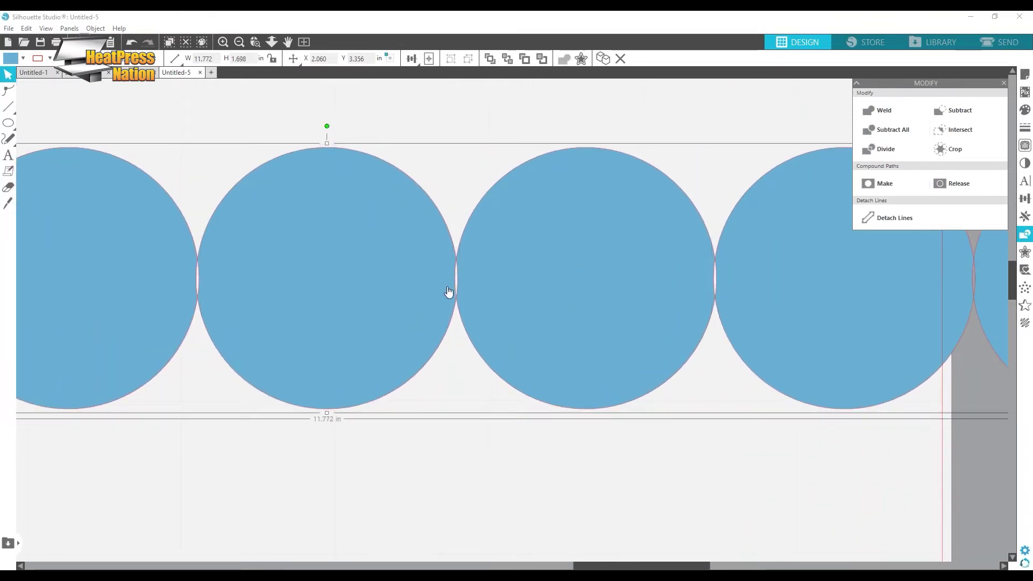
pyautogui.click(186, 43)
pyautogui.scroll(-3, 462, 280)
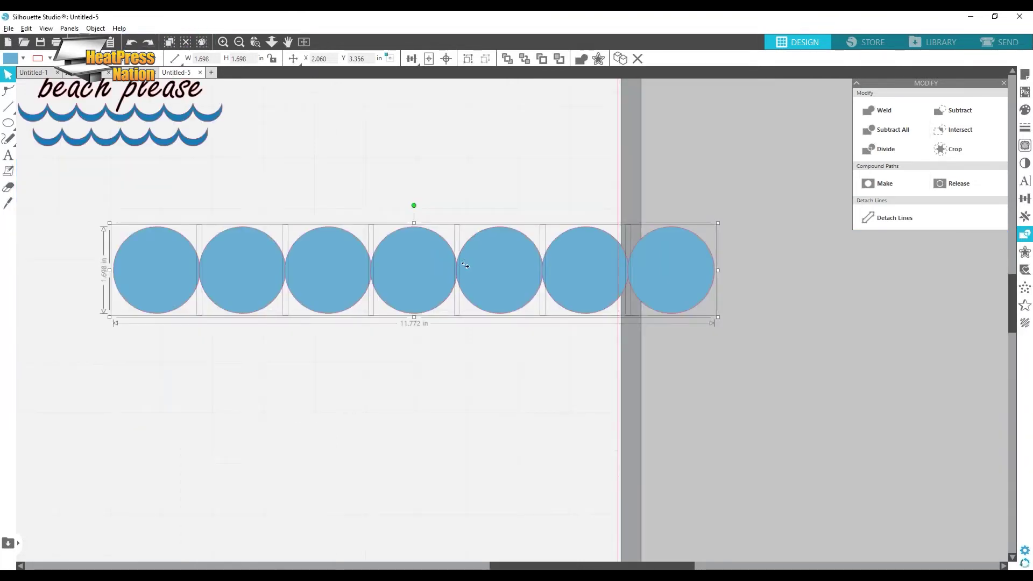
# - Weld the seven overlapping circles into a single shape
pyautogui.scroll(1, 465, 266)
pyautogui.click(881, 110)
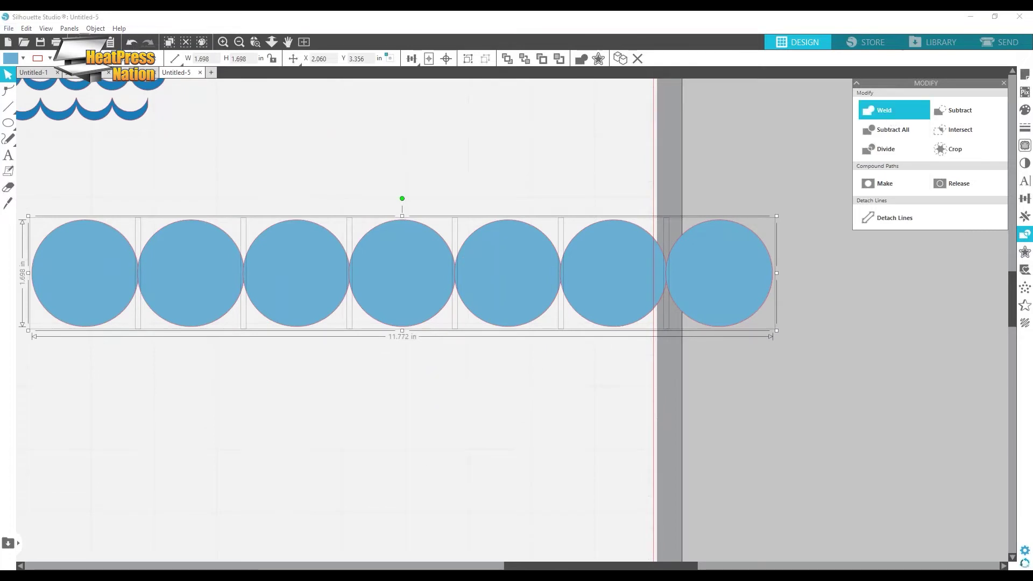
pyautogui.scroll(4, 344, 307)
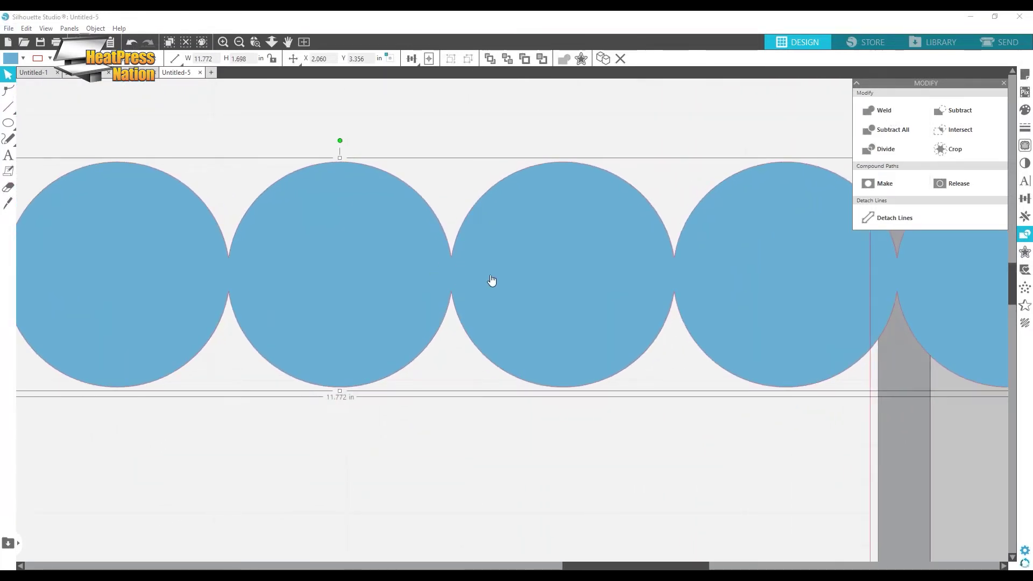
pyautogui.scroll(-2, 486, 291)
pyautogui.scroll(-3, 478, 306)
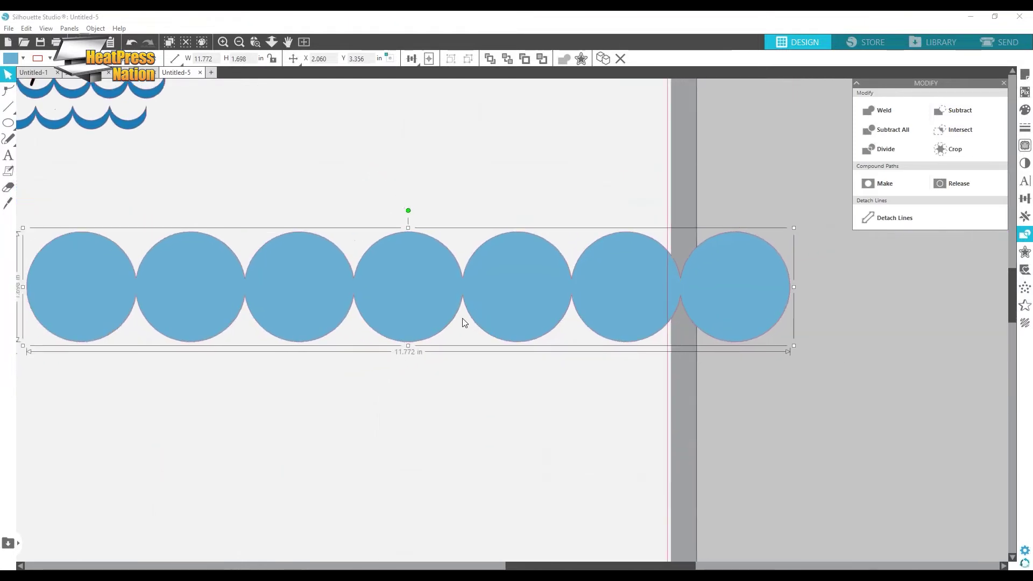
pyautogui.hscroll(2, 460, 323)
pyautogui.hscroll(-4, 456, 318)
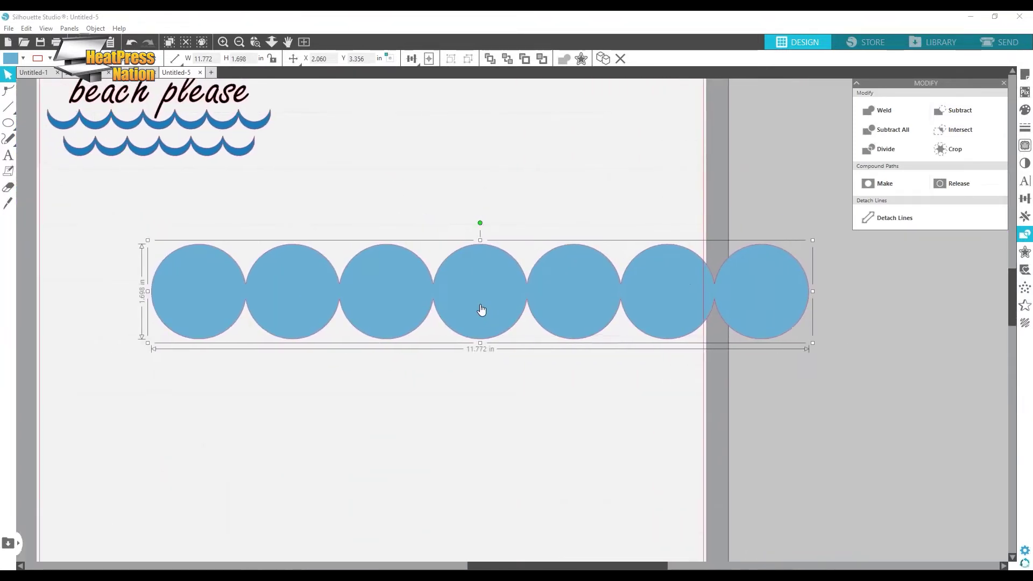
# - Move the welded circle row onto the page and scale it down to about 11.19 in wide, keeping it within the page margins
pyautogui.moveTo(480, 311); pyautogui.dragTo(394, 278)
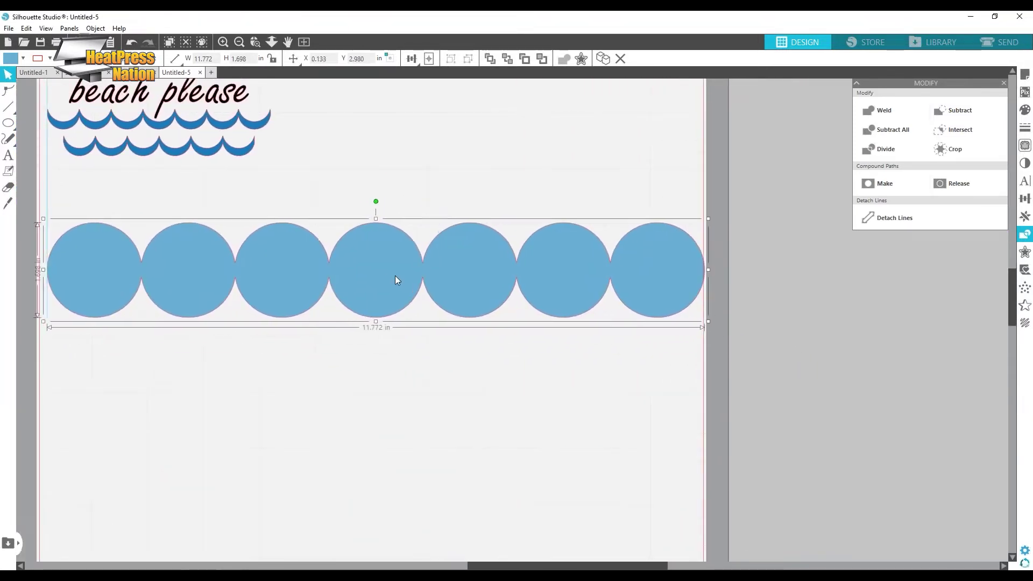
pyautogui.moveTo(709, 217); pyautogui.dragTo(676, 226)
pyautogui.moveTo(438, 284); pyautogui.dragTo(439, 263)
pyautogui.click(452, 381)
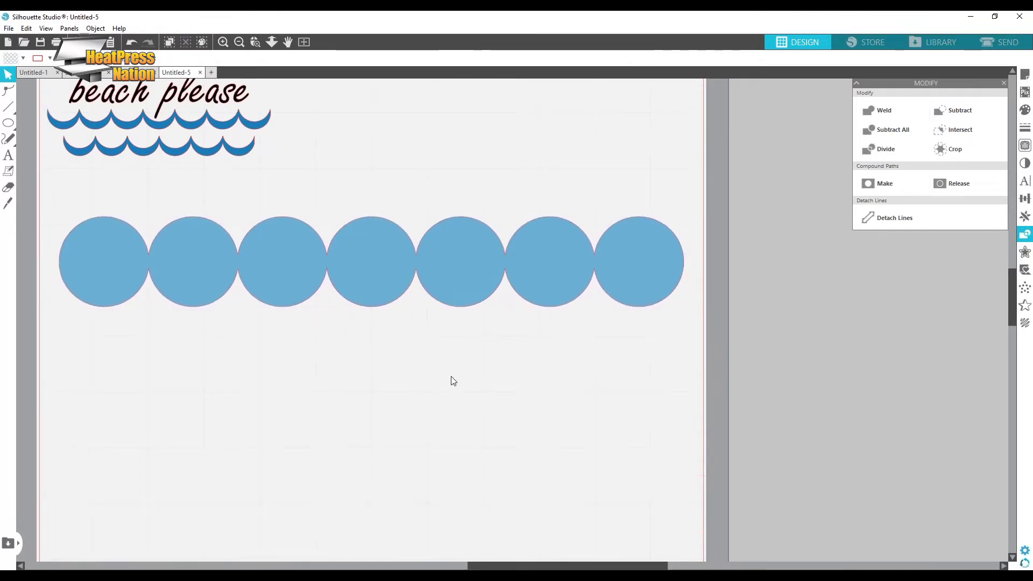
# - Copy and paste the welded circle row, placing the duplicate directly below the original
pyautogui.hscroll(2, 438, 369)
pyautogui.hscroll(-5, 431, 362)
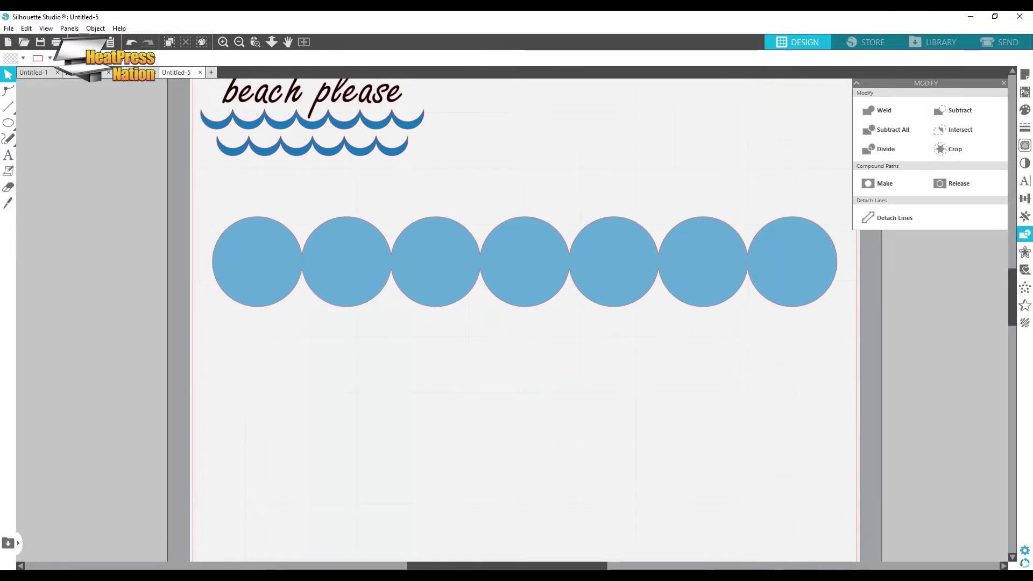
pyautogui.click(711, 260)
pyautogui.rightClick(712, 259)
pyautogui.click(732, 305)
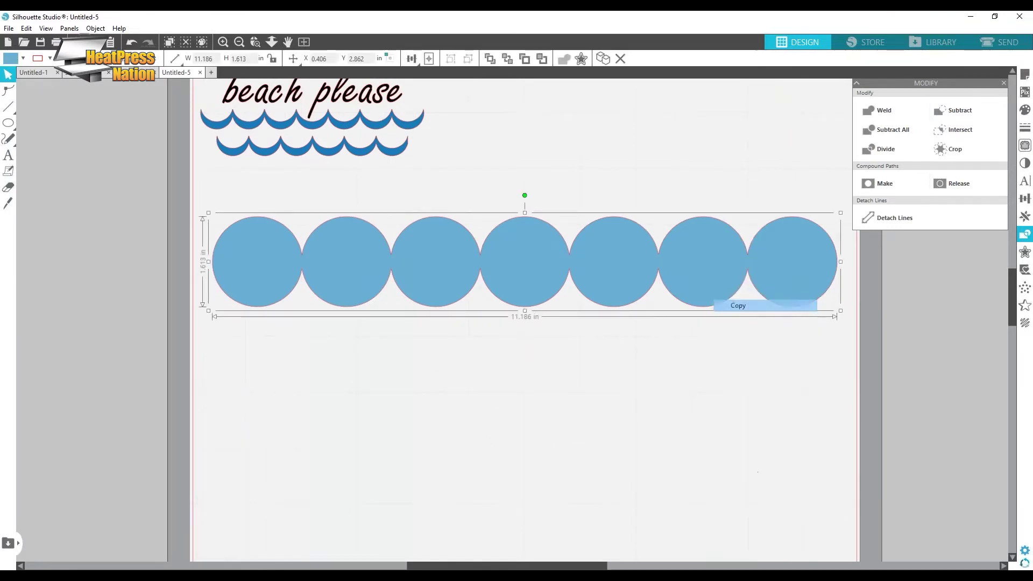
pyautogui.rightClick(647, 364)
pyautogui.click(683, 189)
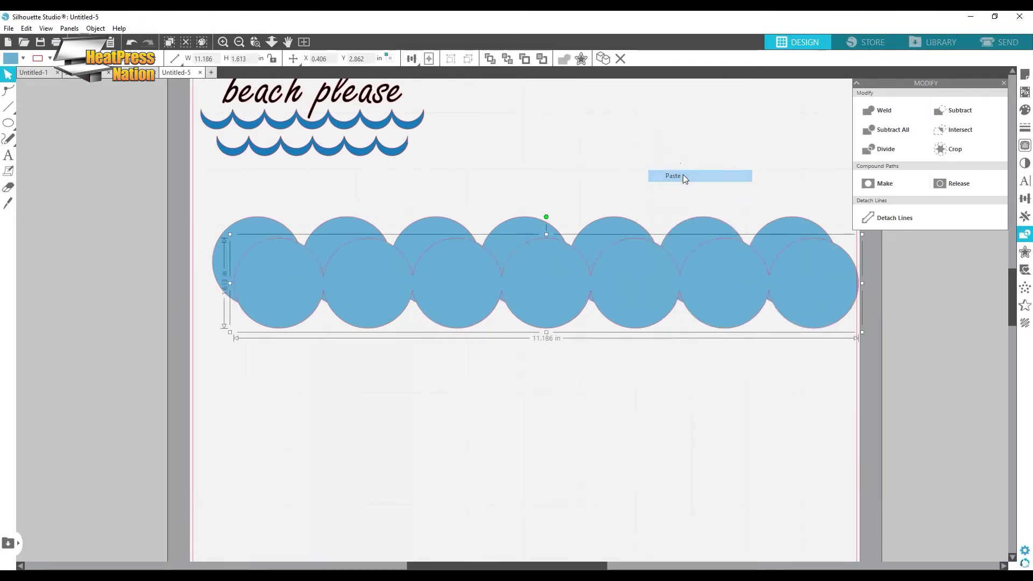
pyautogui.moveTo(608, 279); pyautogui.dragTo(533, 364)
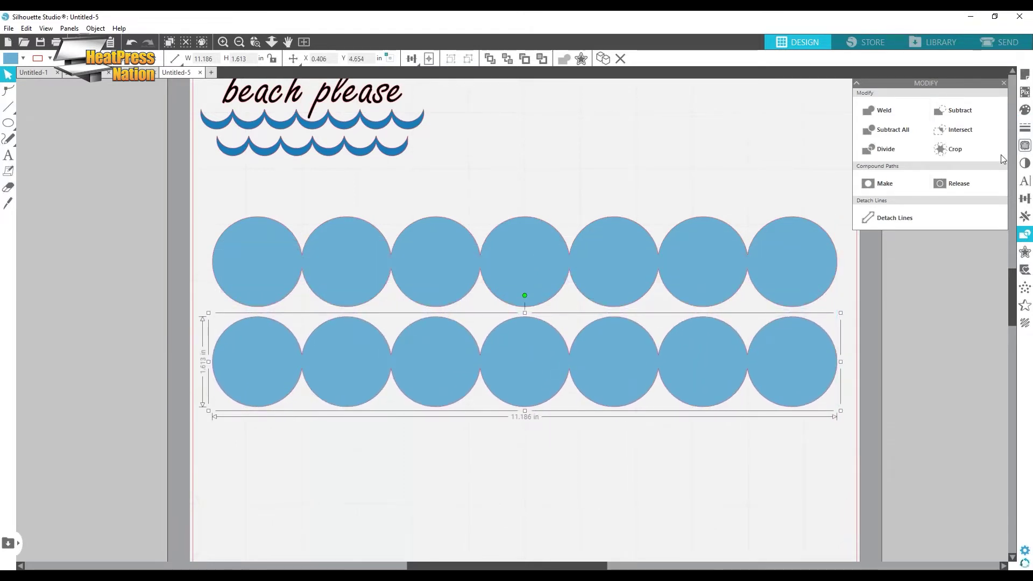
# - Fill the duplicate row white and lay it over the blue row, shifted slightly upward to expose blue crescents along the lower edge
pyautogui.click(1025, 109)
pyautogui.click(898, 122)
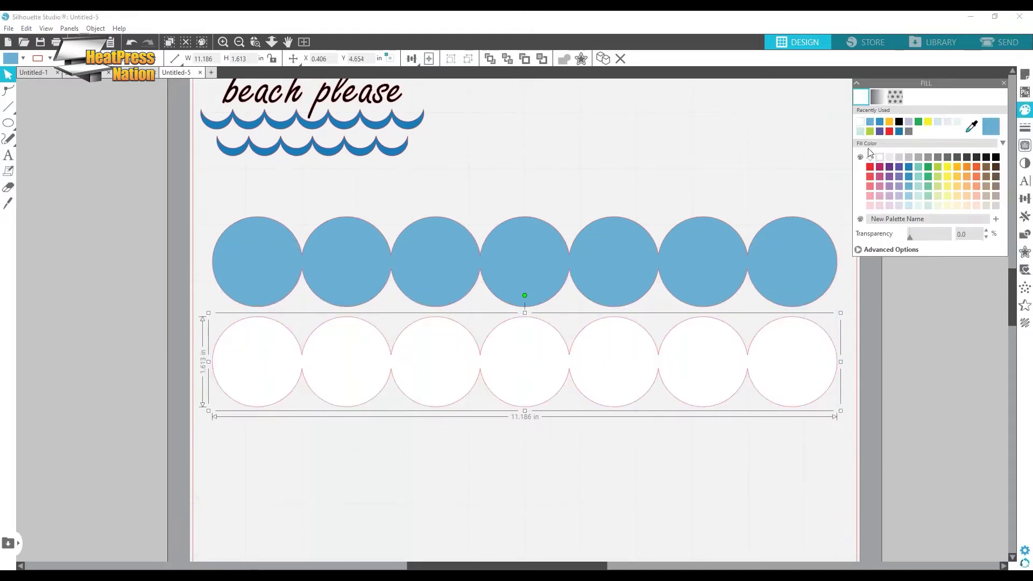
pyautogui.moveTo(599, 378); pyautogui.dragTo(603, 287)
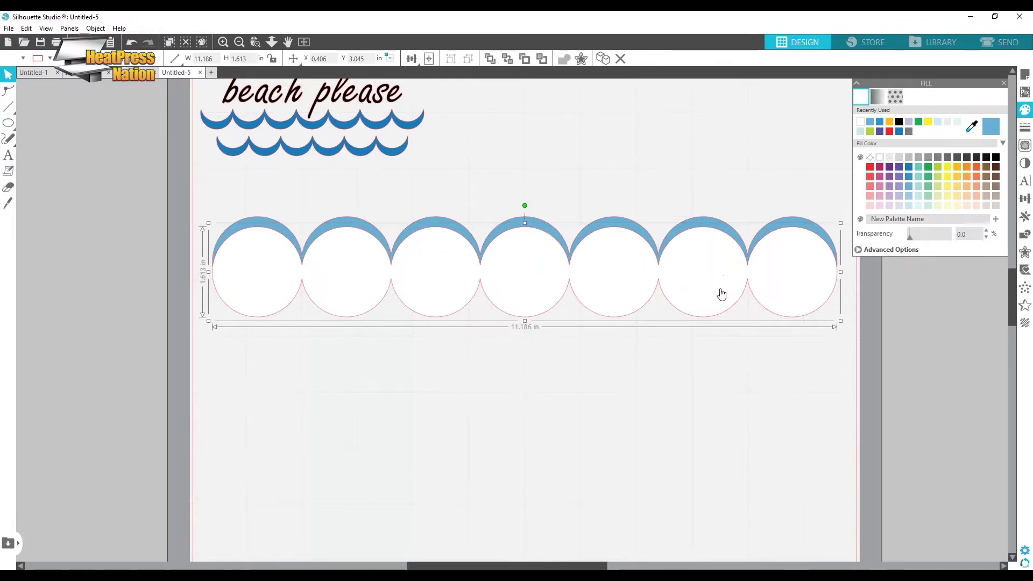
pyautogui.moveTo(694, 277); pyautogui.dragTo(692, 251)
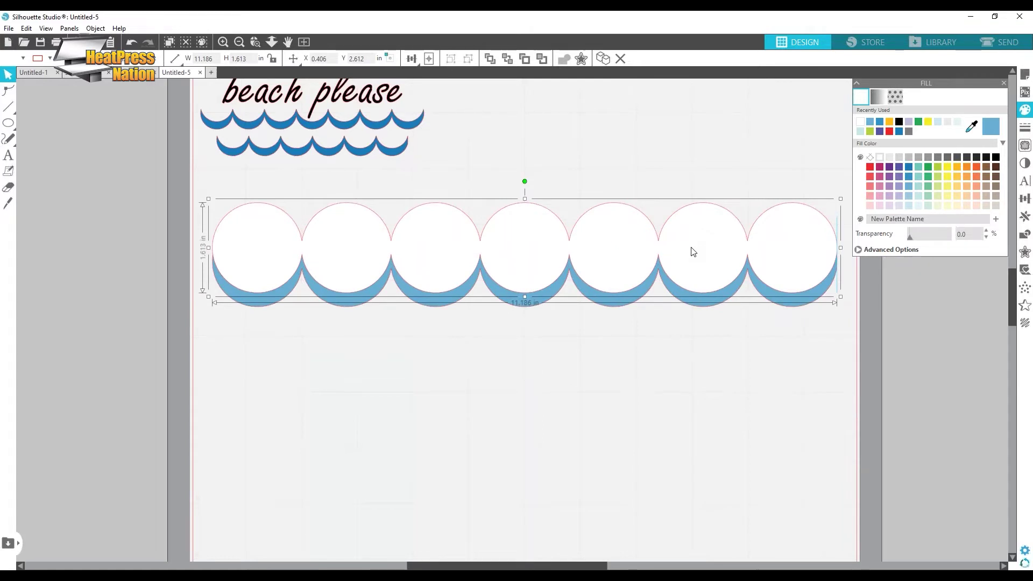
pyautogui.click(685, 390)
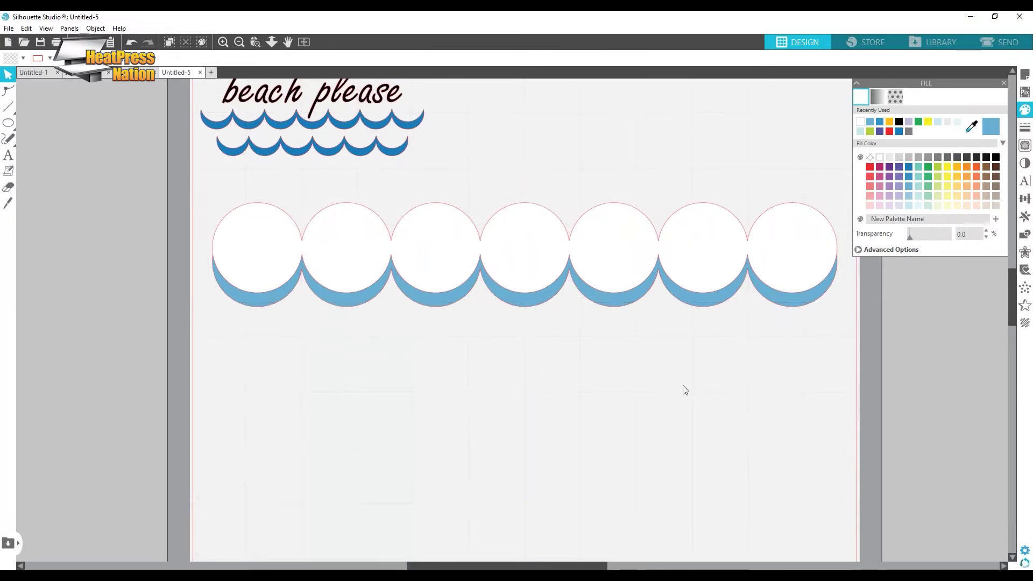
# - Try sending the white row behind the blue row and subtracting one from the other
pyautogui.moveTo(669, 124); pyautogui.dragTo(626, 328)
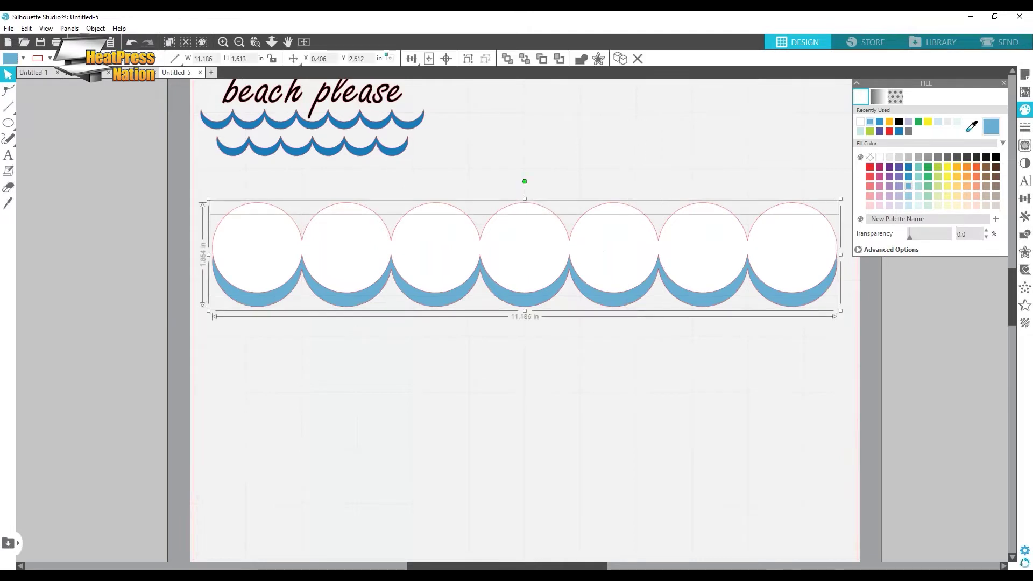
pyautogui.click(412, 59)
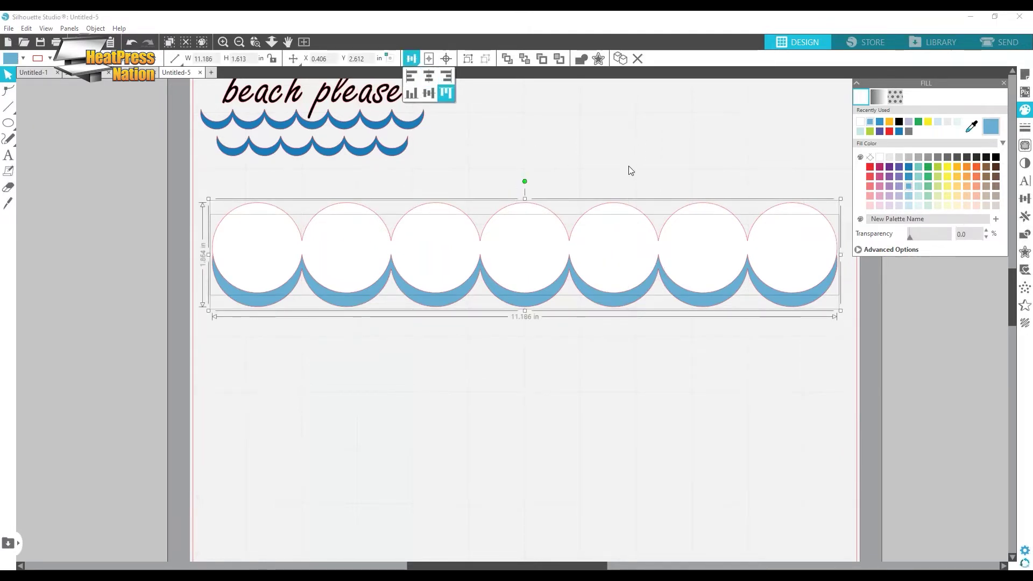
pyautogui.click(1023, 237)
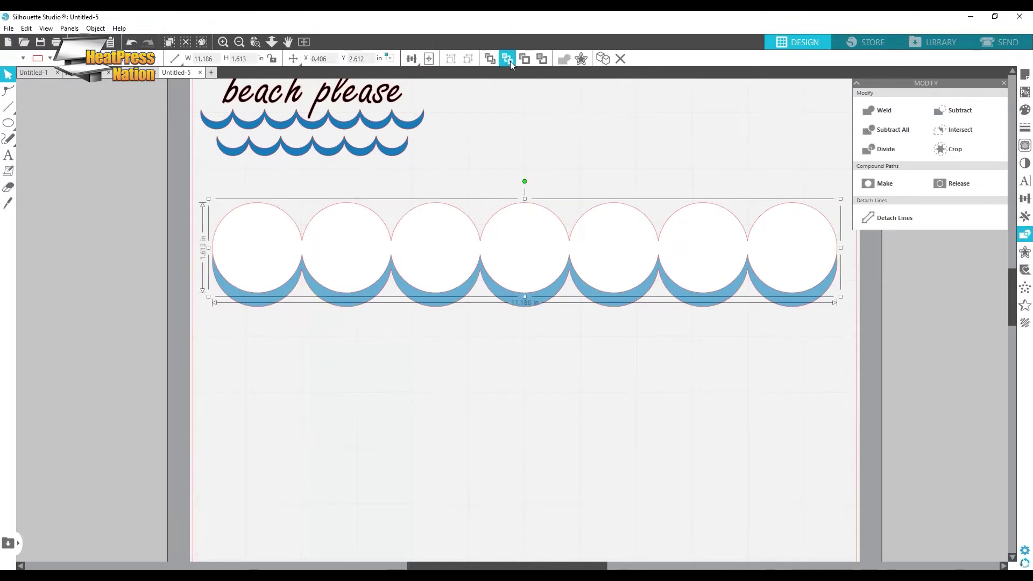
pyautogui.click(509, 60)
pyautogui.click(585, 350)
pyautogui.click(610, 303)
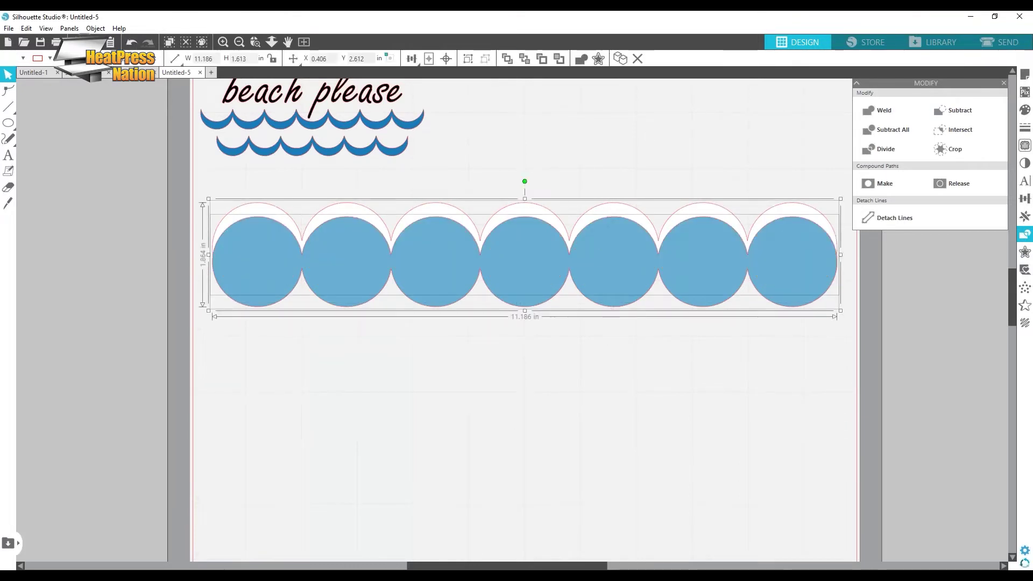
pyautogui.click(961, 113)
pyautogui.click(605, 330)
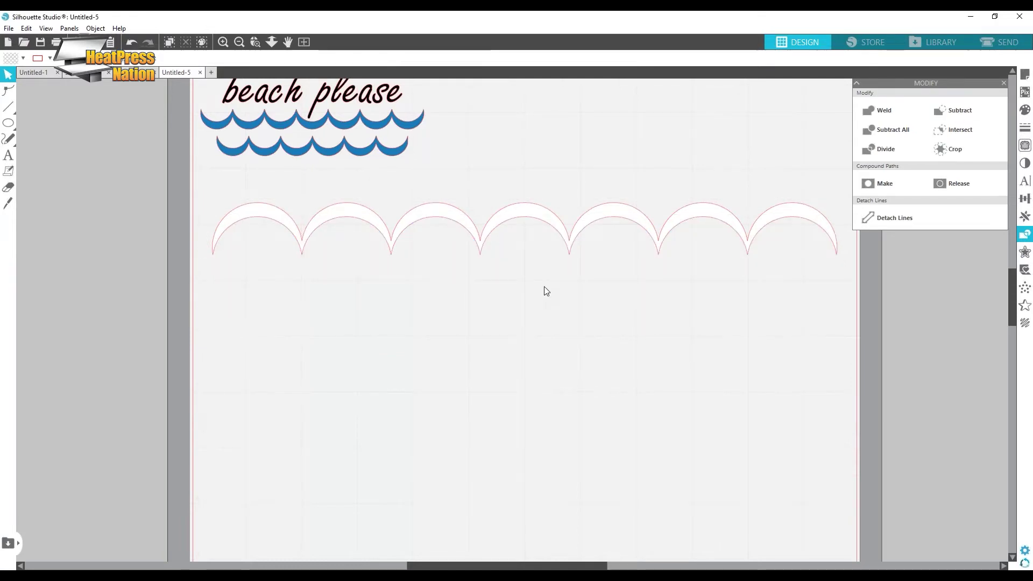
# - Undo the subtraction and the reordering of the white and blue rows
pyautogui.hotkey('ctrl', 'z')
pyautogui.hotkey('ctrl', 'z')
pyautogui.hotkey('ctrl', 'z')
pyautogui.hotkey('ctrl', 'z')
pyautogui.hotkey('ctrl', 'z')
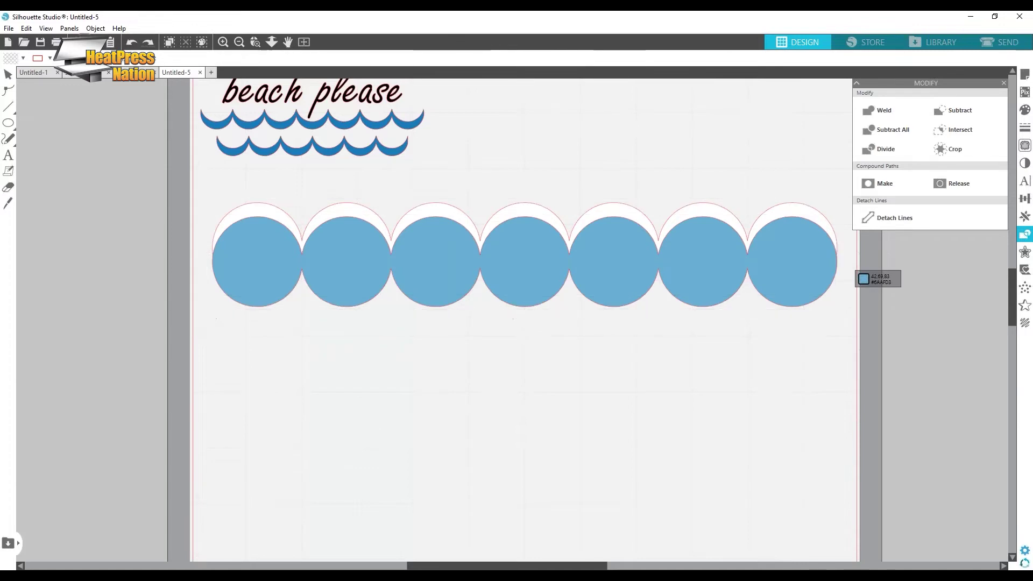
pyautogui.click(666, 449)
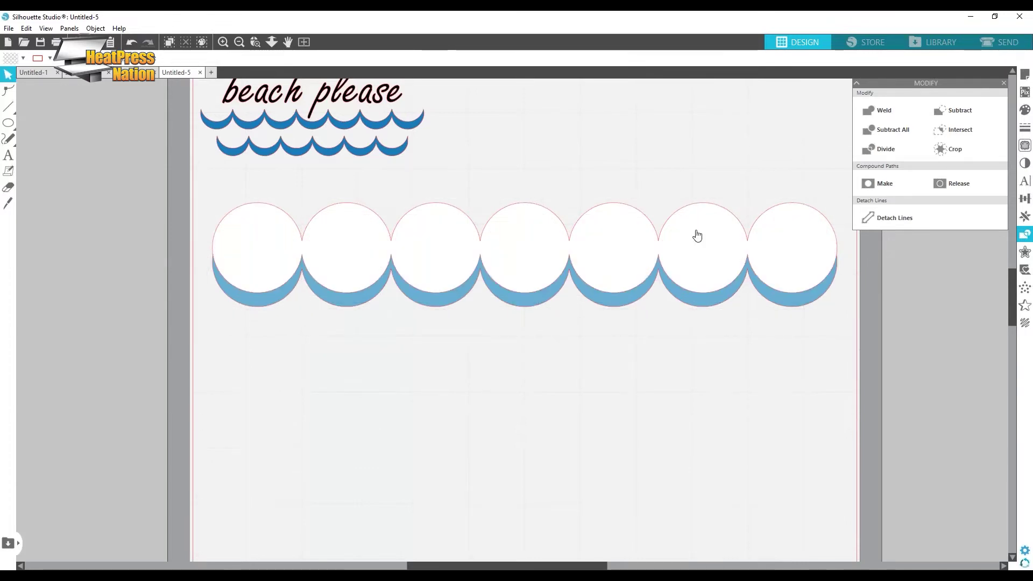
# - Subtract the white front row from the blue row to leave a strip of upward-pointing waves
pyautogui.click(725, 245)
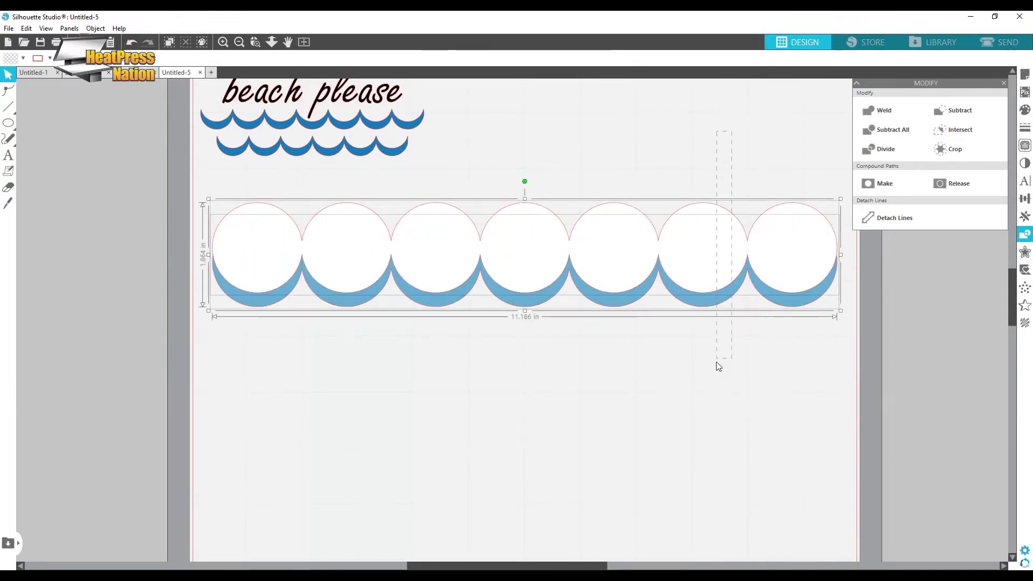
pyautogui.click(958, 112)
pyautogui.click(481, 441)
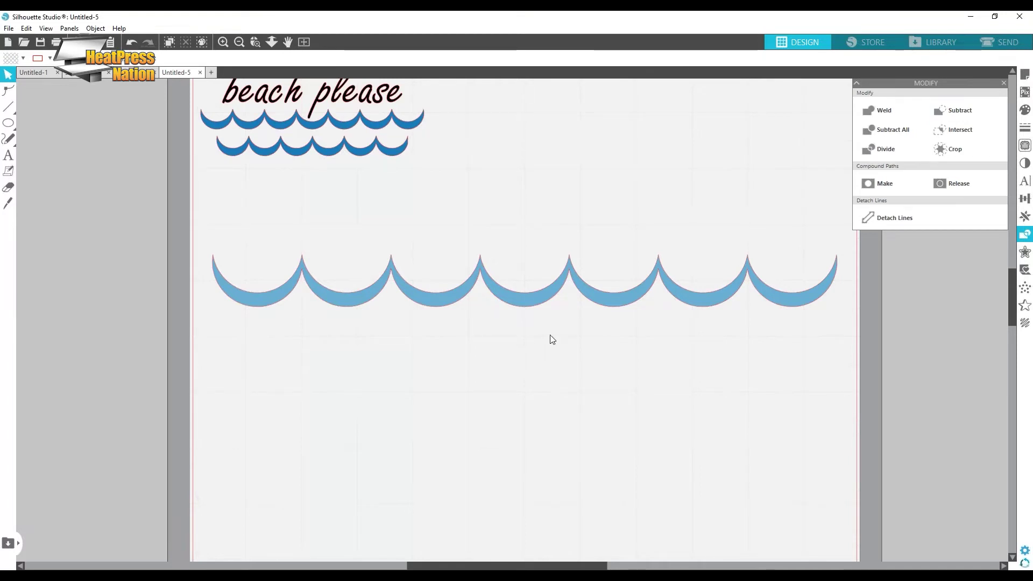
# - Move the blue wave strip up beneath the sample design, within the page margins
pyautogui.moveTo(594, 299); pyautogui.dragTo(613, 284)
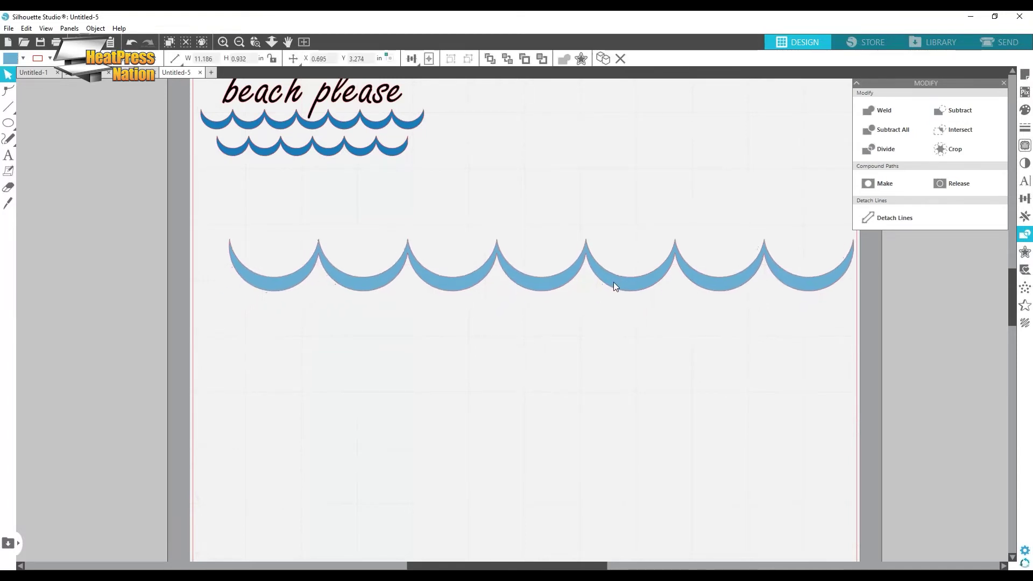
pyautogui.click(614, 312)
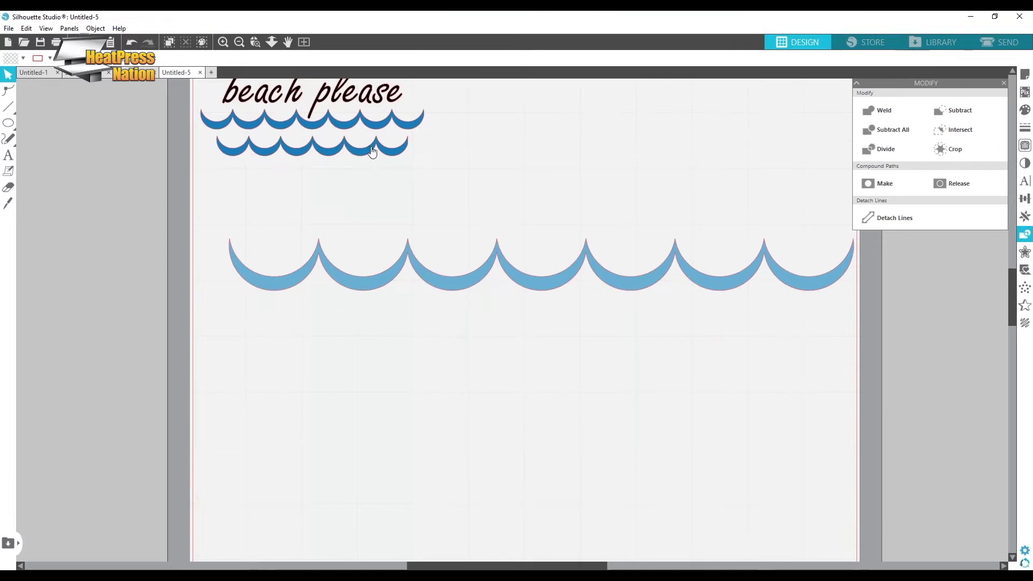
pyautogui.moveTo(729, 291); pyautogui.dragTo(711, 268)
pyautogui.press('i')
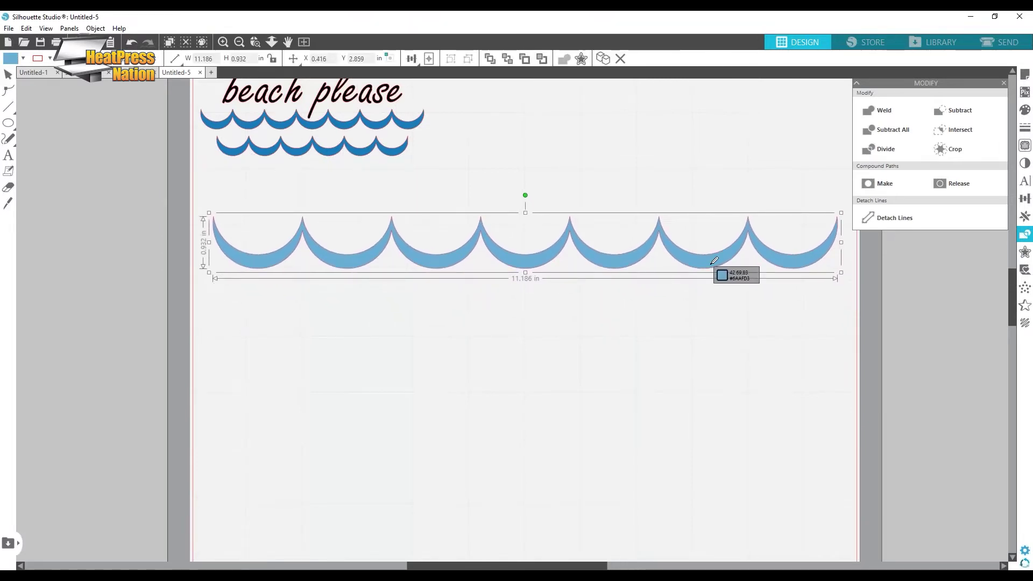
pyautogui.press('Escape')
# - Duplicate the wave strip and place the copy below the original, shifted about 2.8 in to the left so the crests are staggered
pyautogui.rightClick(711, 261)
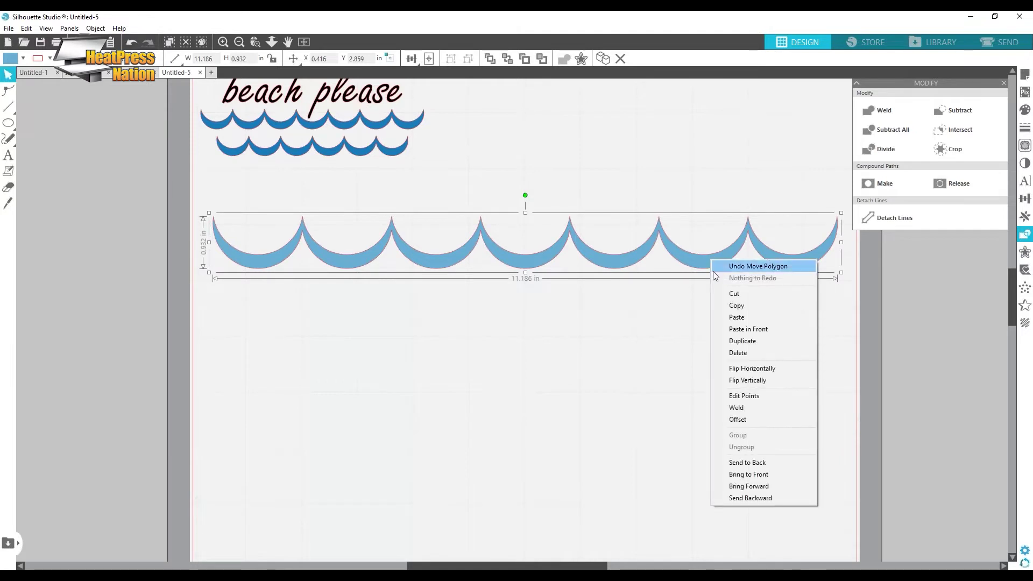
pyautogui.rightClick(655, 344)
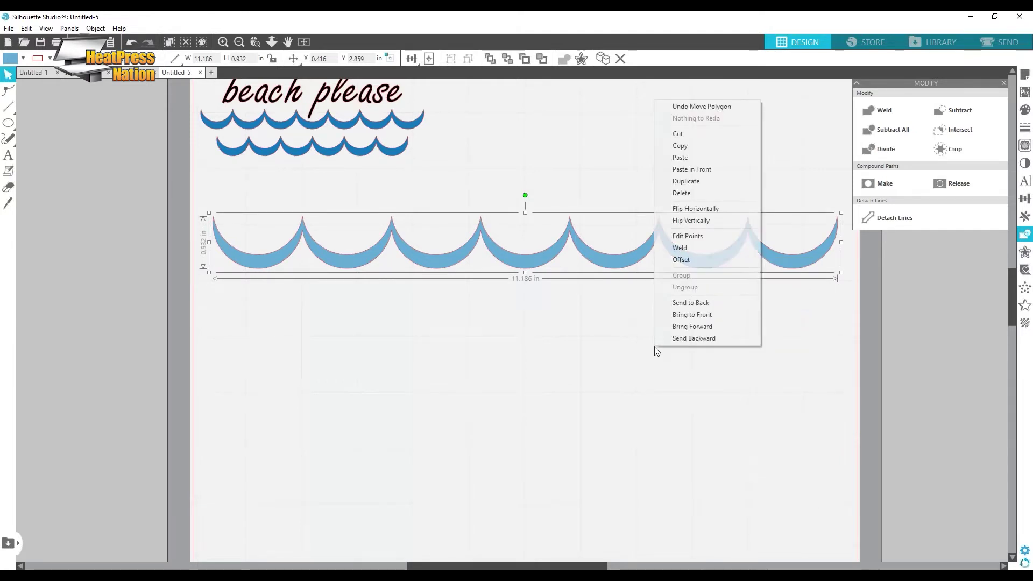
pyautogui.click(692, 169)
pyautogui.moveTo(623, 257); pyautogui.dragTo(462, 360)
pyautogui.click(581, 393)
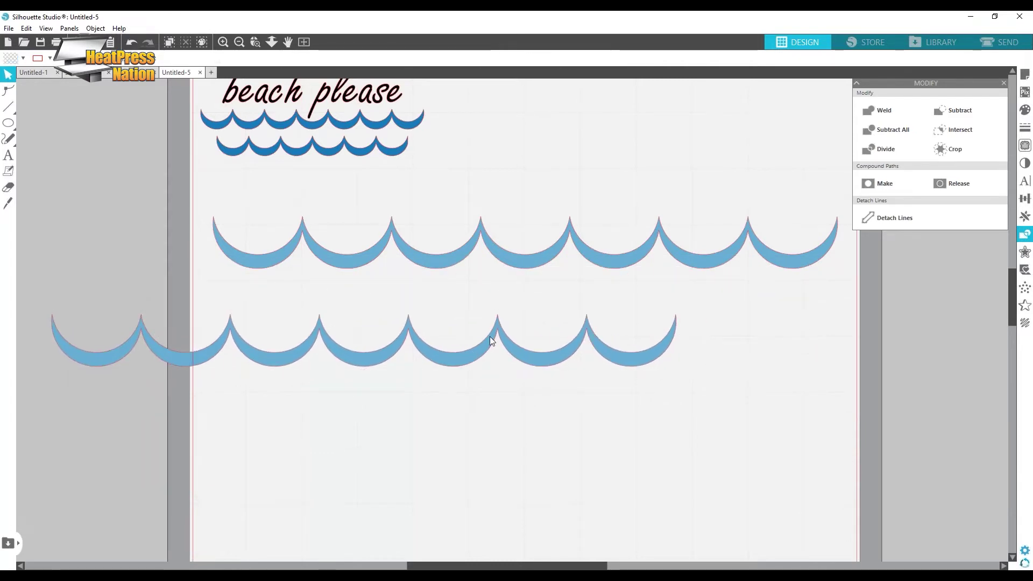
pyautogui.moveTo(589, 314)
pyautogui.mouseDown()
pyautogui.moveTo(588, 392)
pyautogui.moveTo(594, 308)
pyautogui.mouseUp()
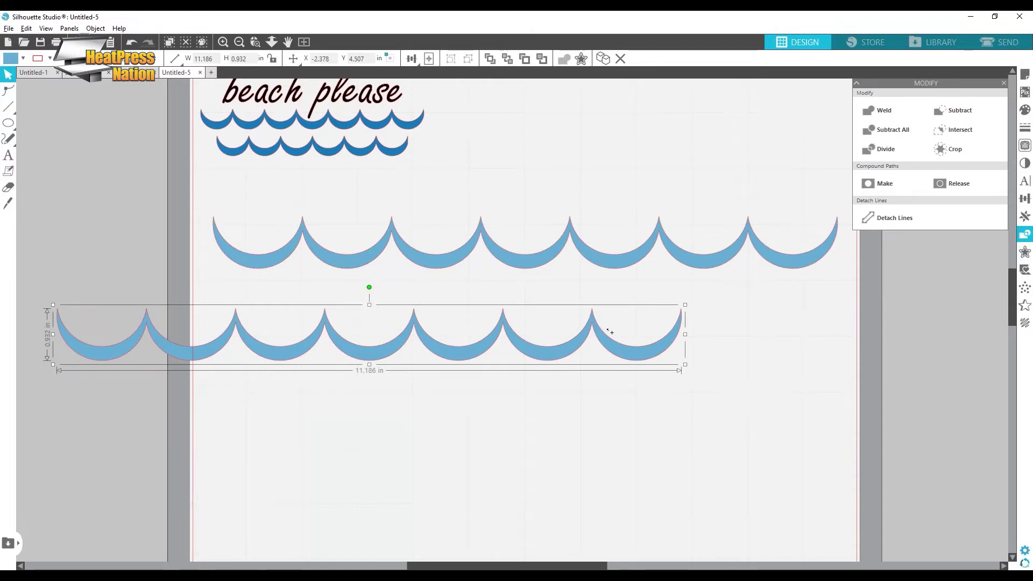
# - Cut the lower wave strip vertically through its last inner crest with a straight, solid Knife cut
pyautogui.scroll(3, 597, 323)
pyautogui.scroll(5, 591, 328)
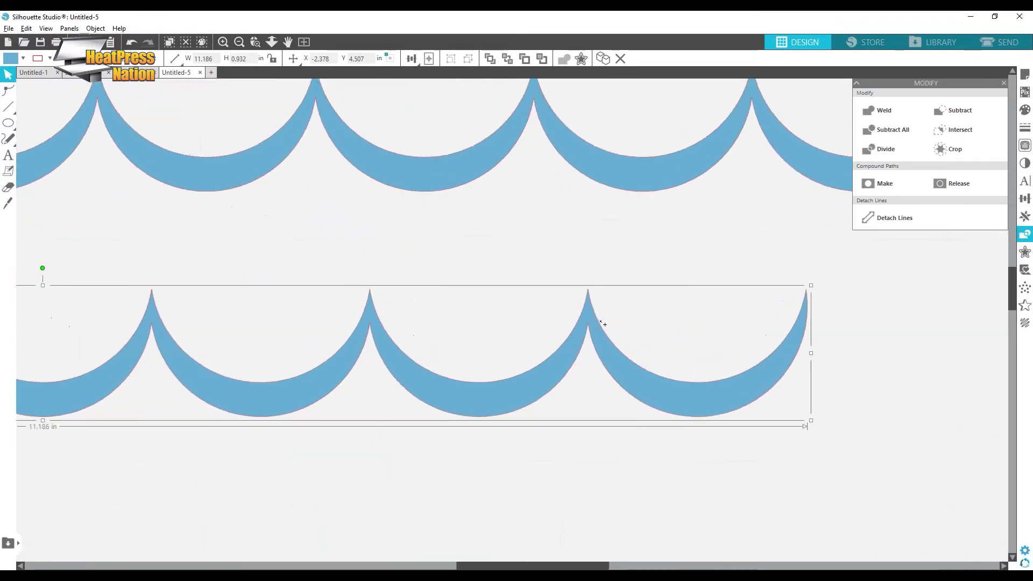
pyautogui.scroll(4, 602, 328)
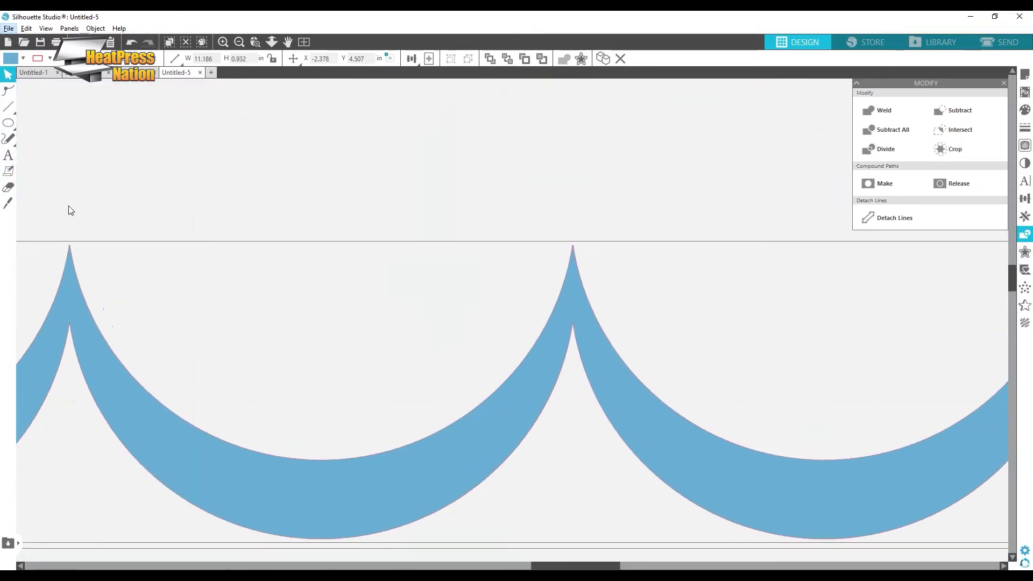
pyautogui.click(9, 204)
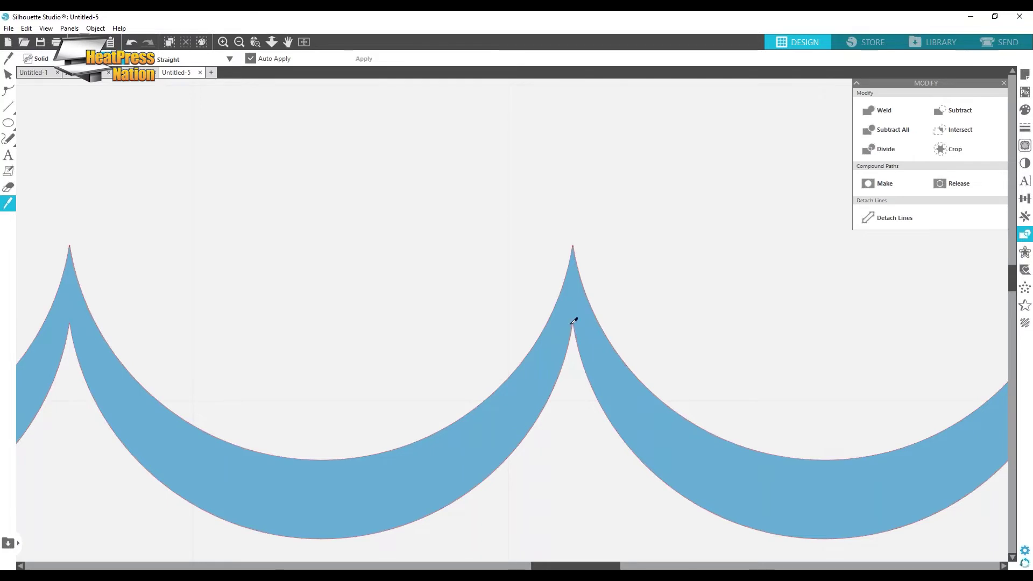
pyautogui.scroll(2, 576, 340)
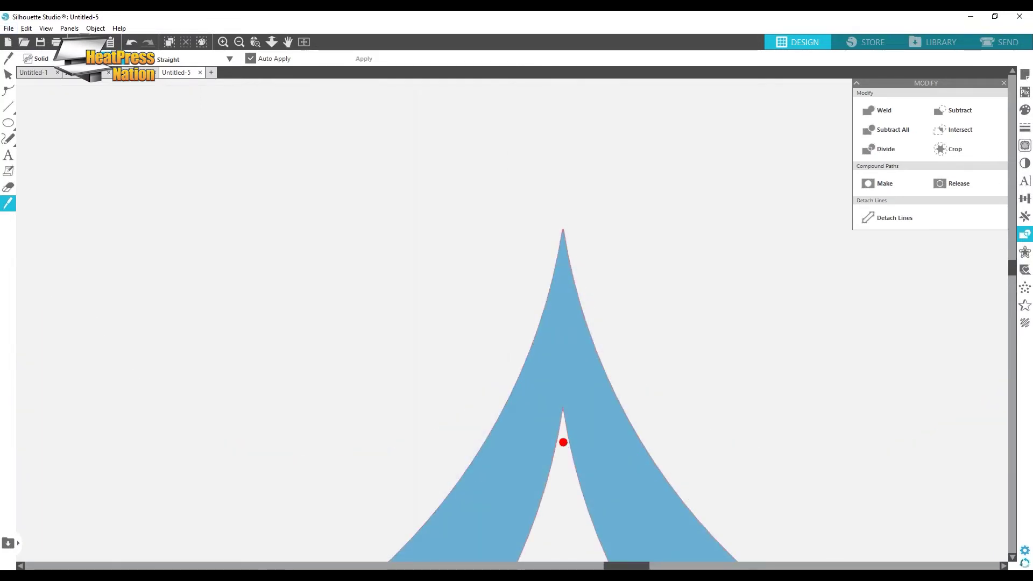
pyautogui.moveTo(563, 443); pyautogui.dragTo(572, 195)
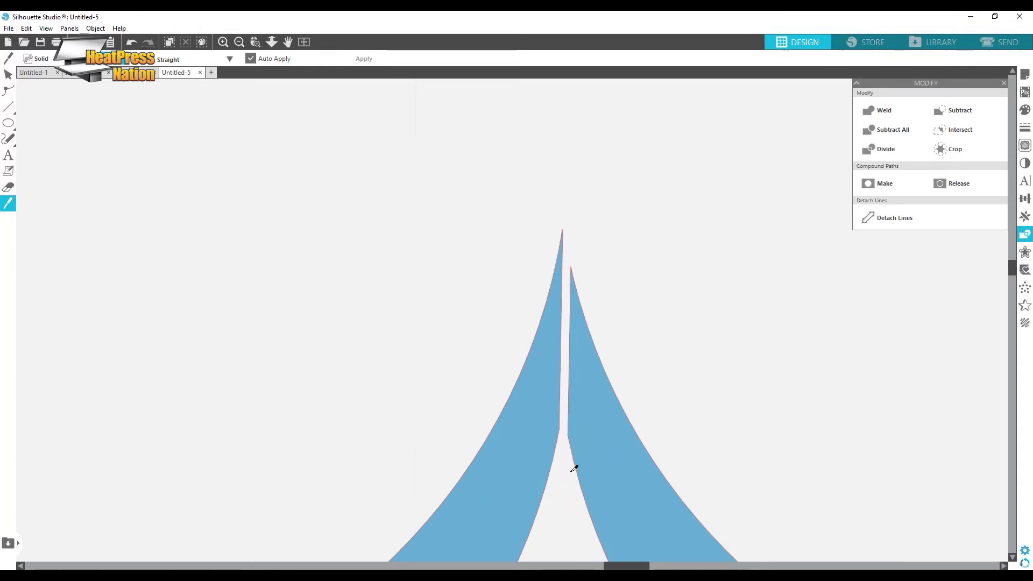
# - Delete the single wave cut off from the end of the lower strip
pyautogui.scroll(-5, 664, 387)
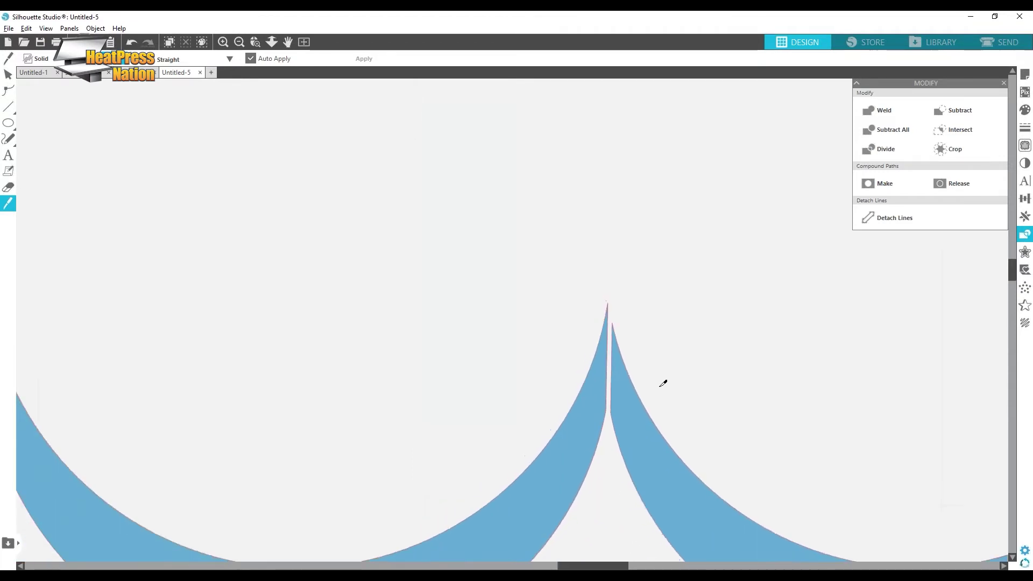
pyautogui.scroll(-5, 662, 383)
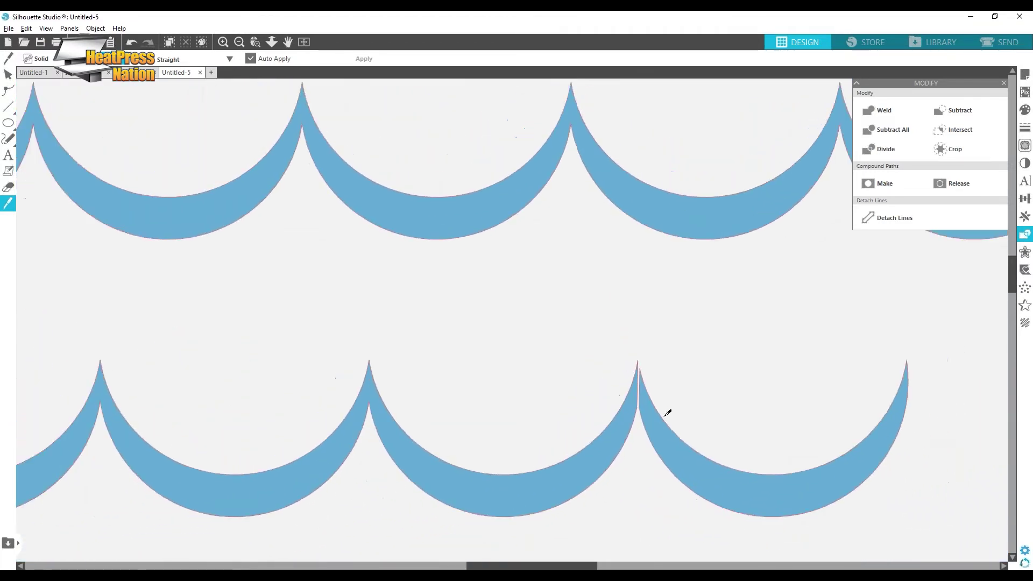
pyautogui.scroll(-5, 667, 412)
pyautogui.click(674, 448)
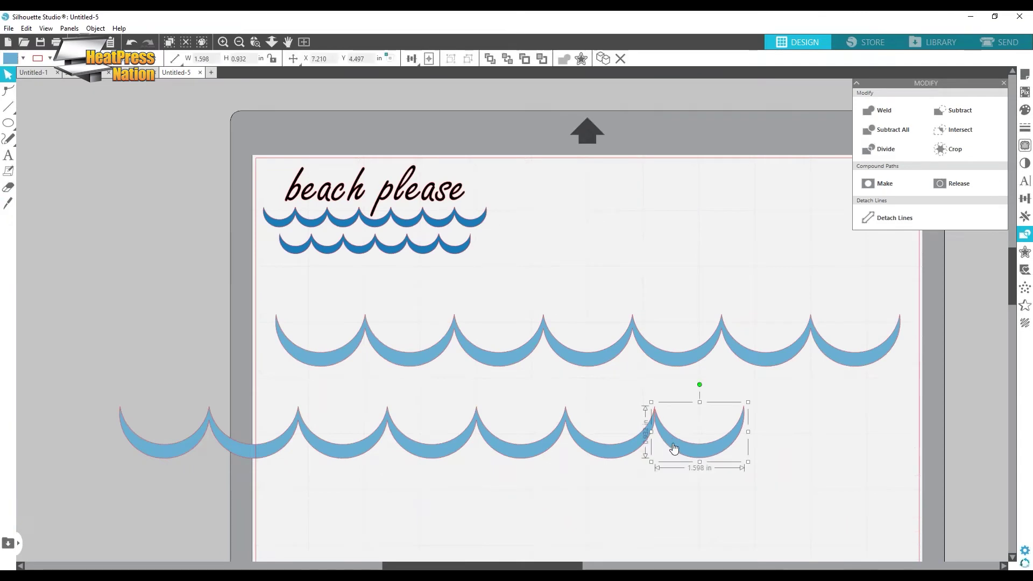
pyautogui.moveTo(674, 448); pyautogui.dragTo(737, 447)
pyautogui.press('Delete')
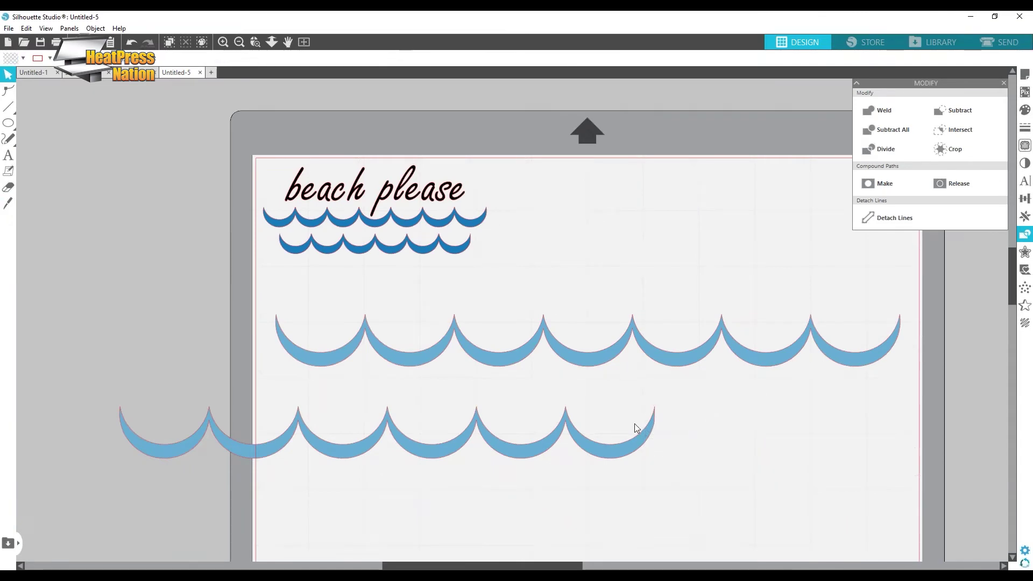
# - Move the shortened wave strip closer beneath the upper strip and align the two strips by their horizontal centres
pyautogui.moveTo(650, 448); pyautogui.dragTo(862, 424)
pyautogui.moveTo(608, 501); pyautogui.dragTo(611, 329)
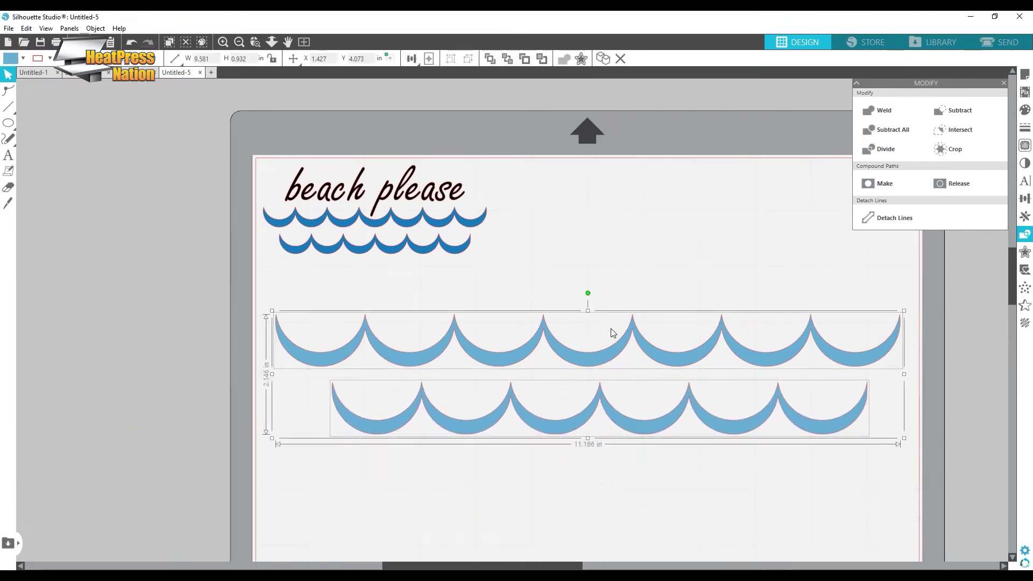
pyautogui.click(412, 58)
pyautogui.click(429, 76)
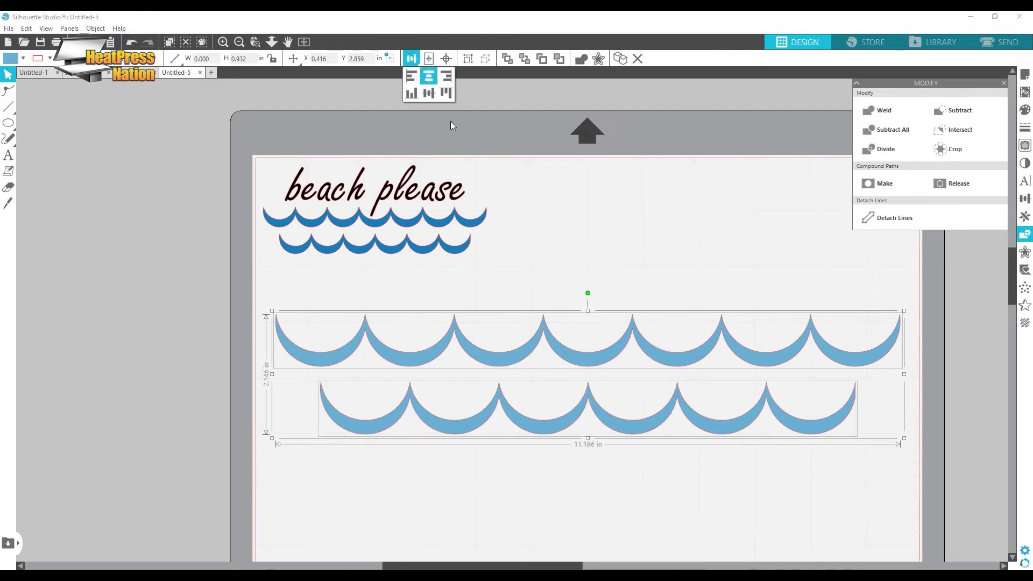
pyautogui.click(574, 474)
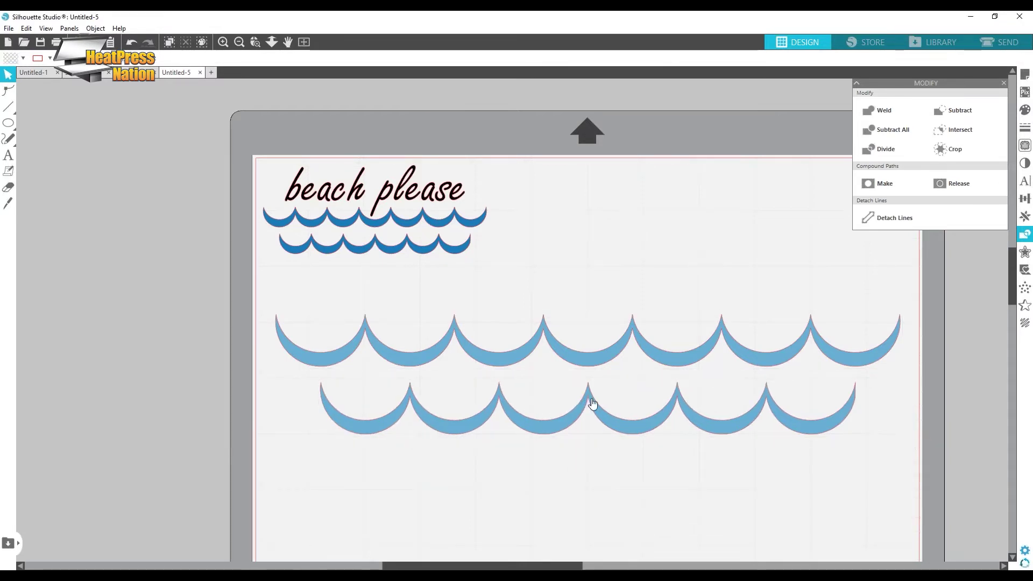
pyautogui.click(592, 403)
pyautogui.moveTo(588, 380); pyautogui.dragTo(590, 402)
pyautogui.click(589, 486)
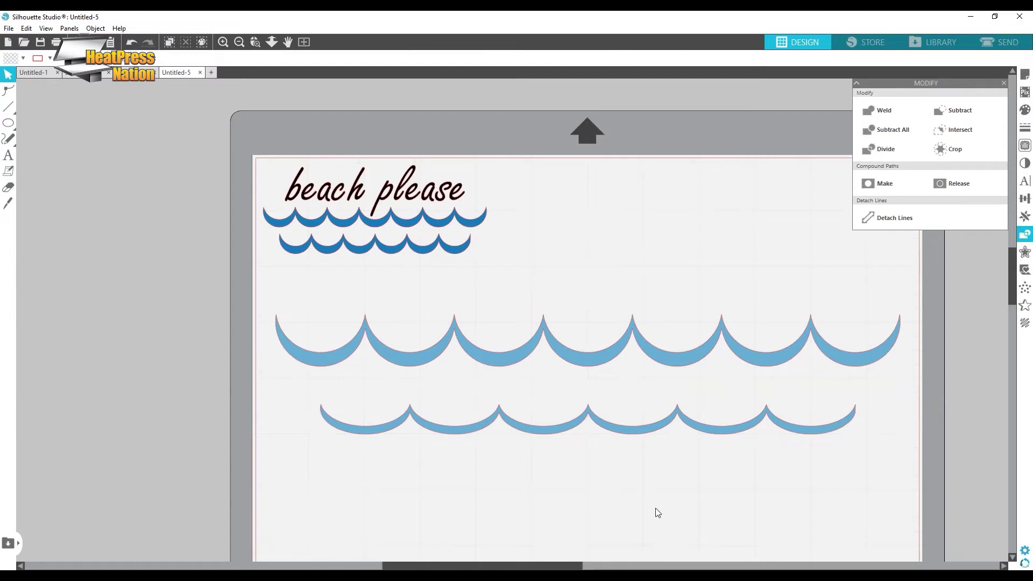
pyautogui.hotkey('ctrl', 'z')
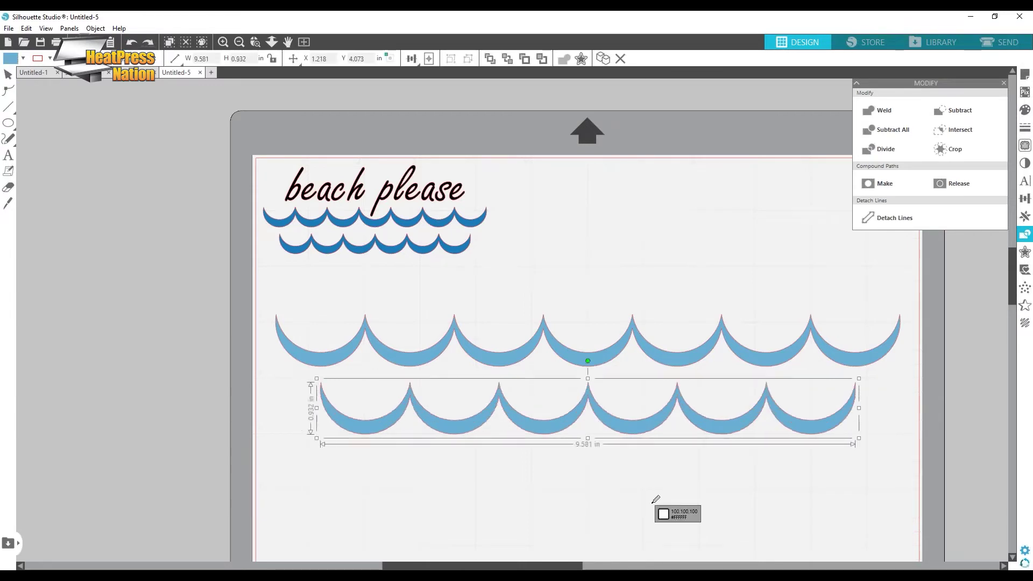
pyautogui.press('v')
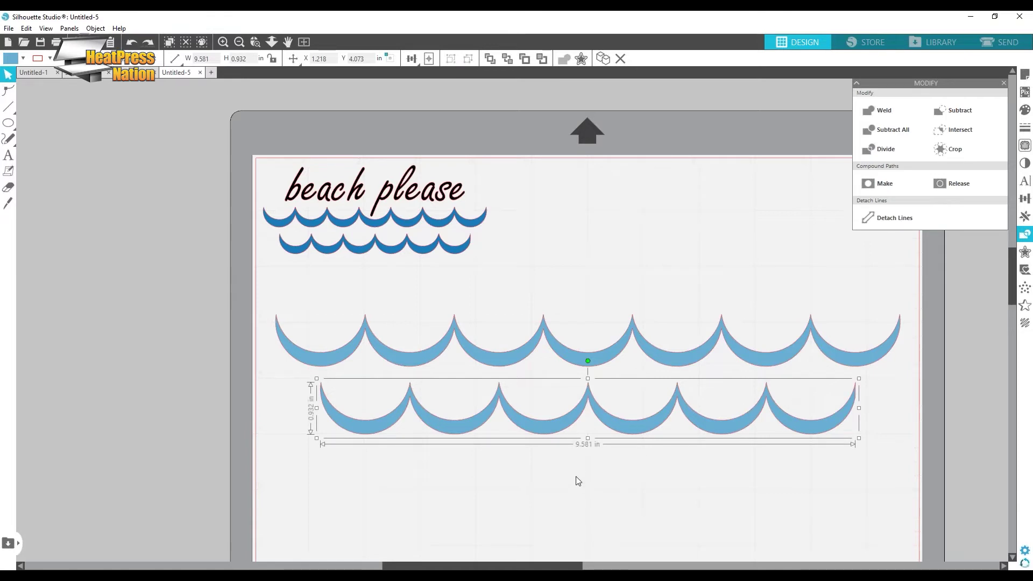
# - Move the lower light-blue wave row slightly down and centre-align it with the row above
pyautogui.scroll(-3, 466, 373)
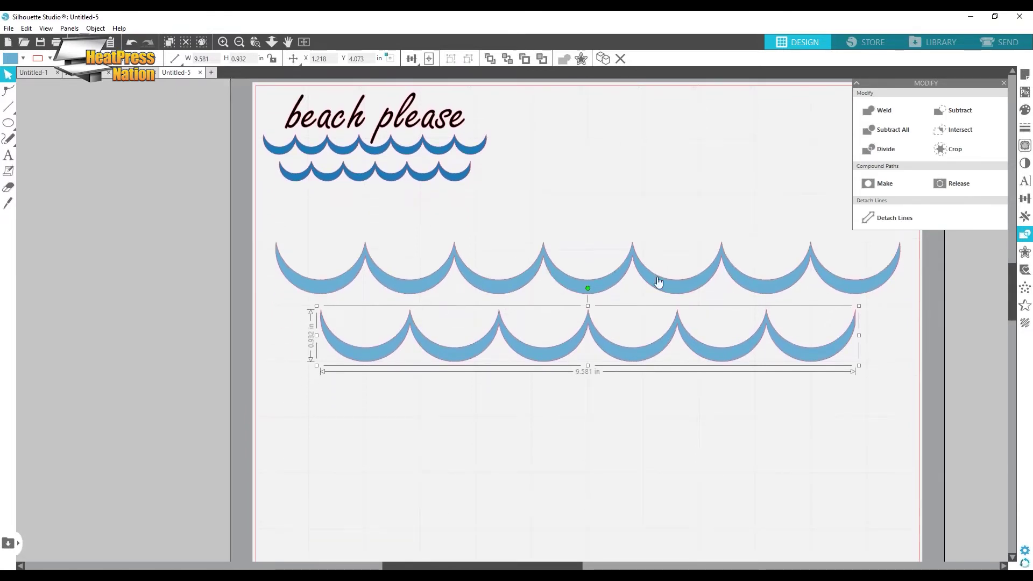
pyautogui.moveTo(594, 340); pyautogui.dragTo(558, 175)
pyautogui.click(564, 412)
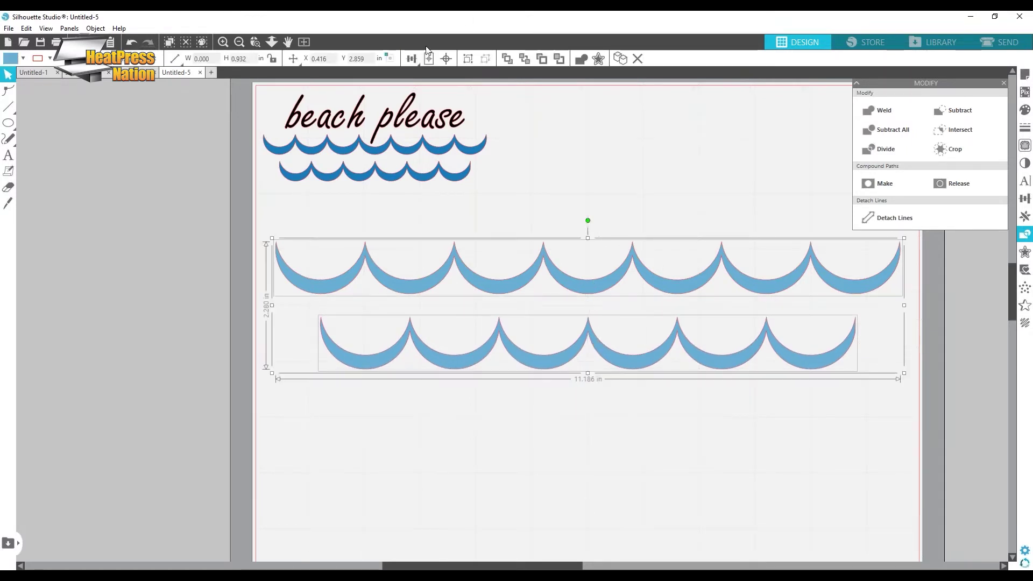
pyautogui.click(410, 58)
# - Group the two light-blue wave rows and move the group down to about Y 4.8 in
pyautogui.rightClick(554, 271)
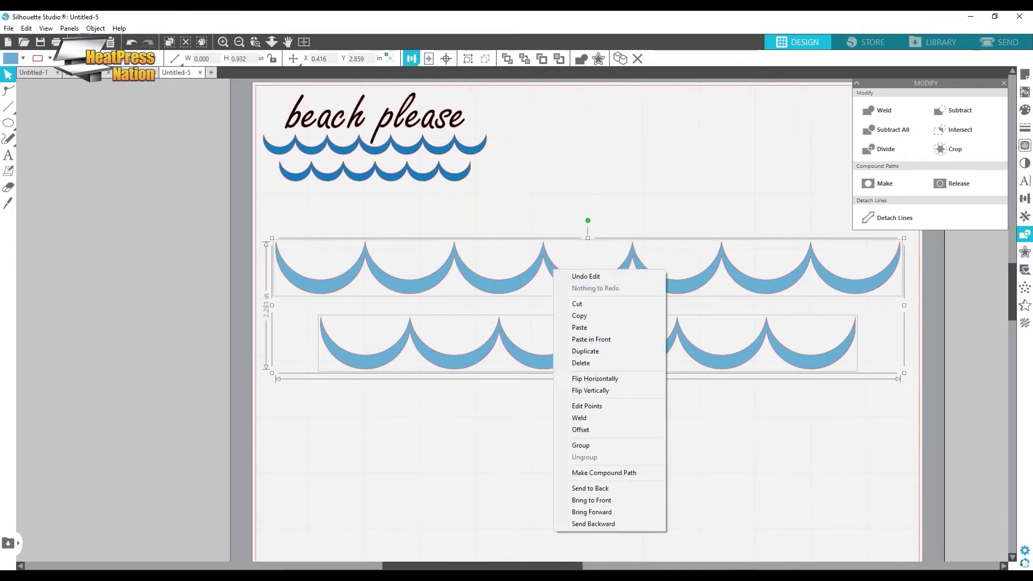
pyautogui.click(597, 445)
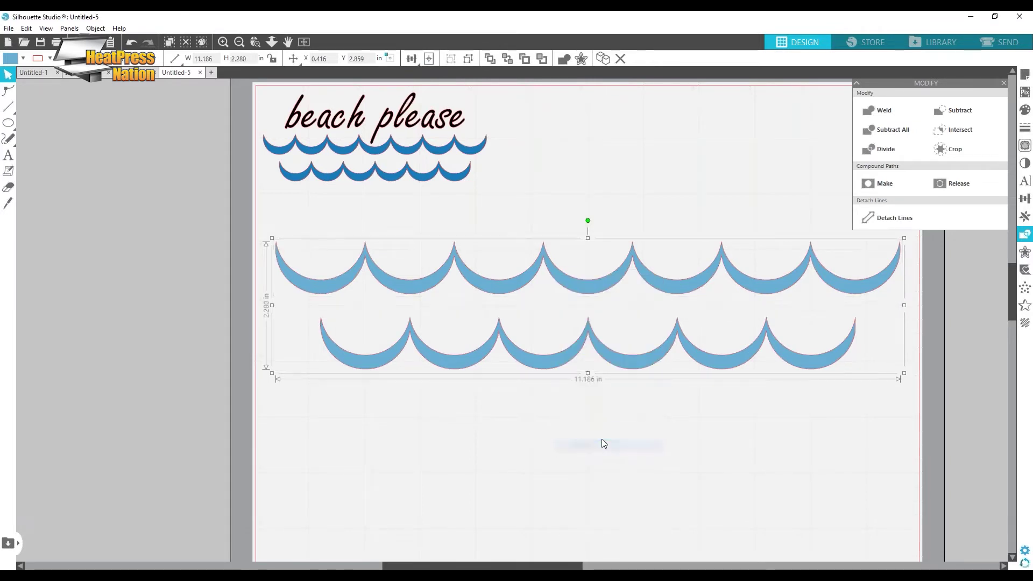
pyautogui.moveTo(600, 293); pyautogui.dragTo(605, 398)
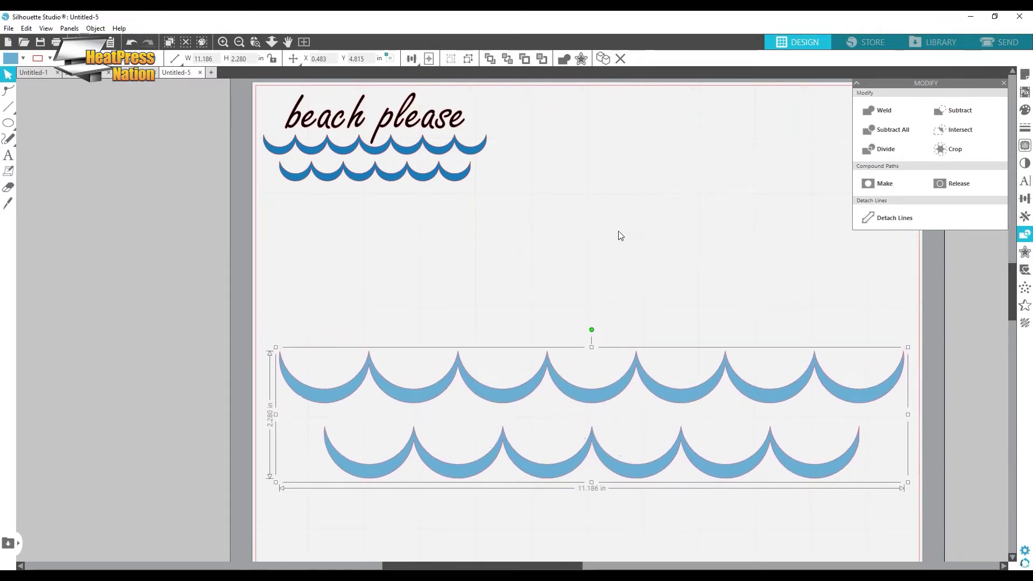
pyautogui.click(618, 244)
# - Add the text "beach please" in the empty area above the light-blue waves
pyautogui.hscroll(-1, 579, 307)
pyautogui.hscroll(3, 579, 306)
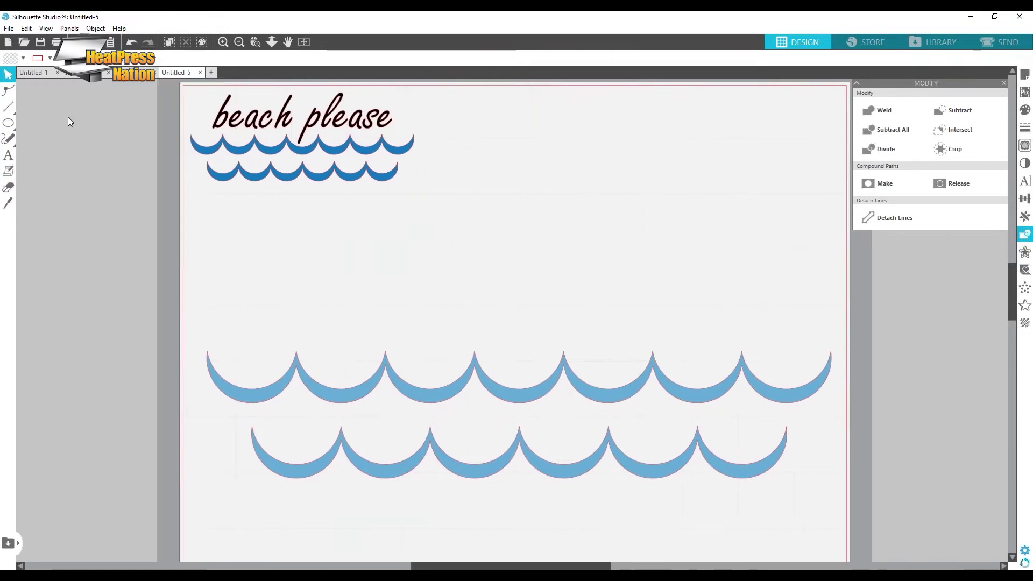
pyautogui.click(8, 155)
pyautogui.click(511, 283)
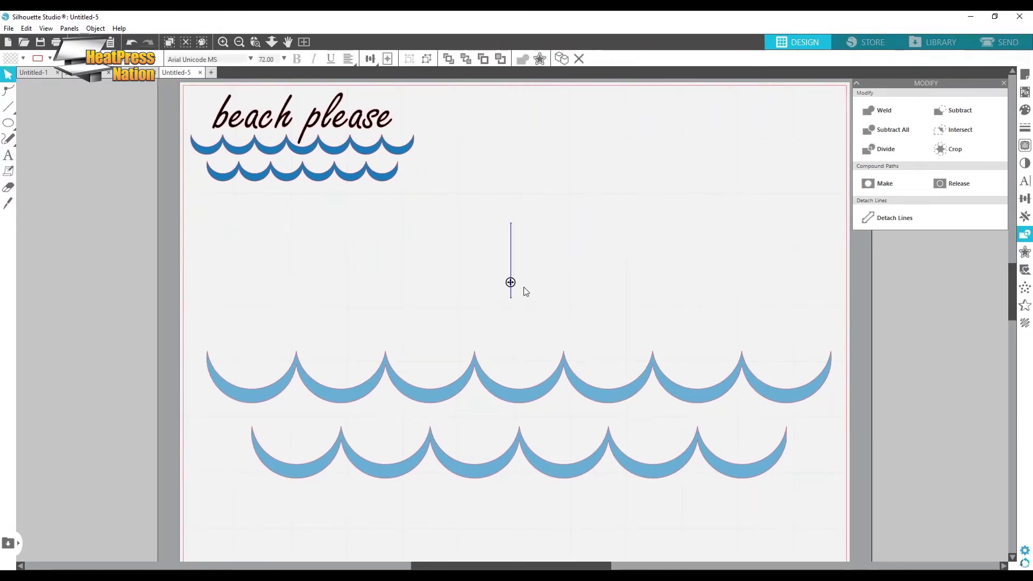
pyautogui.write('beacxh')
pyautogui.press('BackSpace')
pyautogui.press('BackSpace')
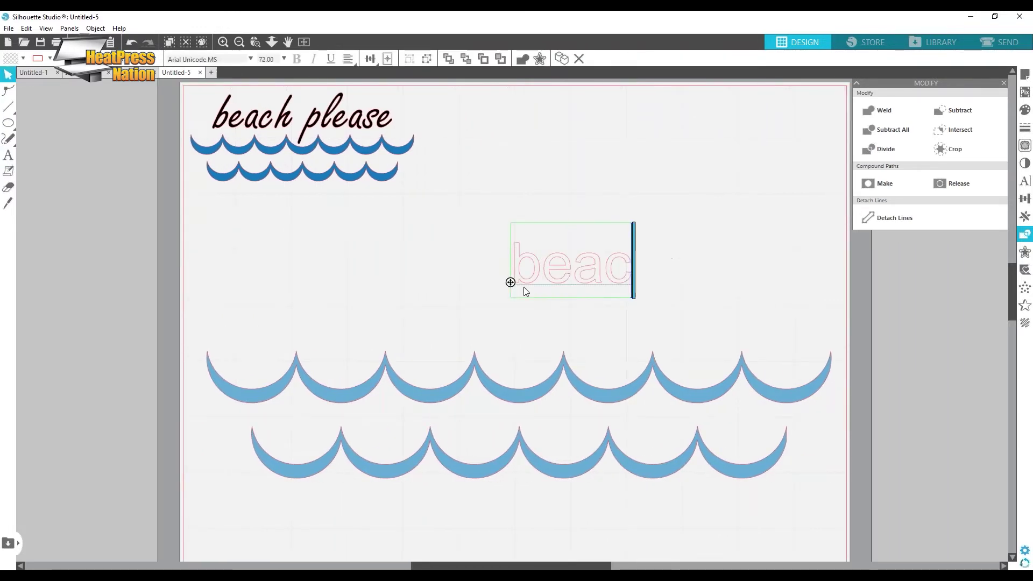
pyautogui.write('h [;')
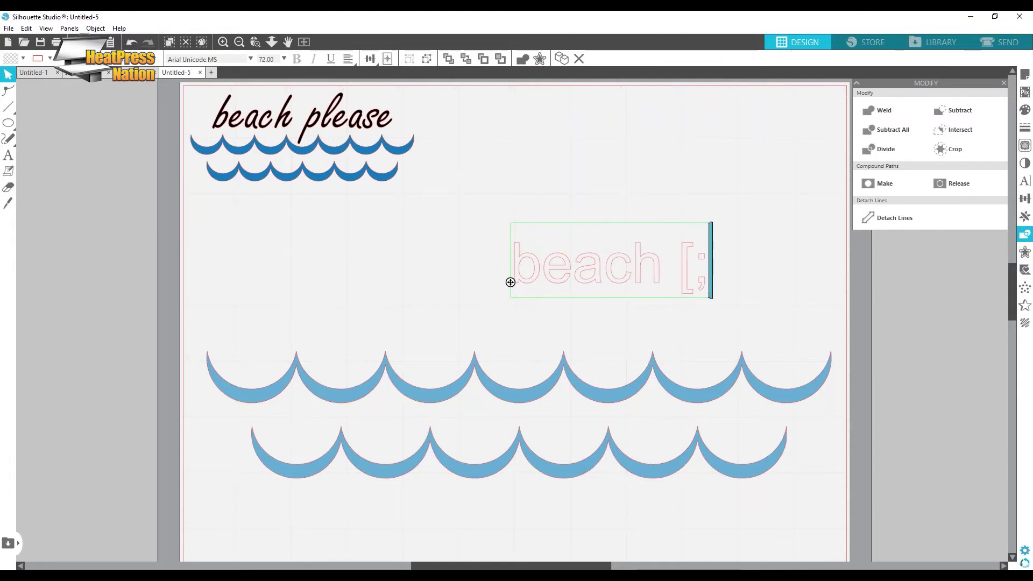
pyautogui.press('BackSpace')
pyautogui.press('BackSpace')
pyautogui.write('please')
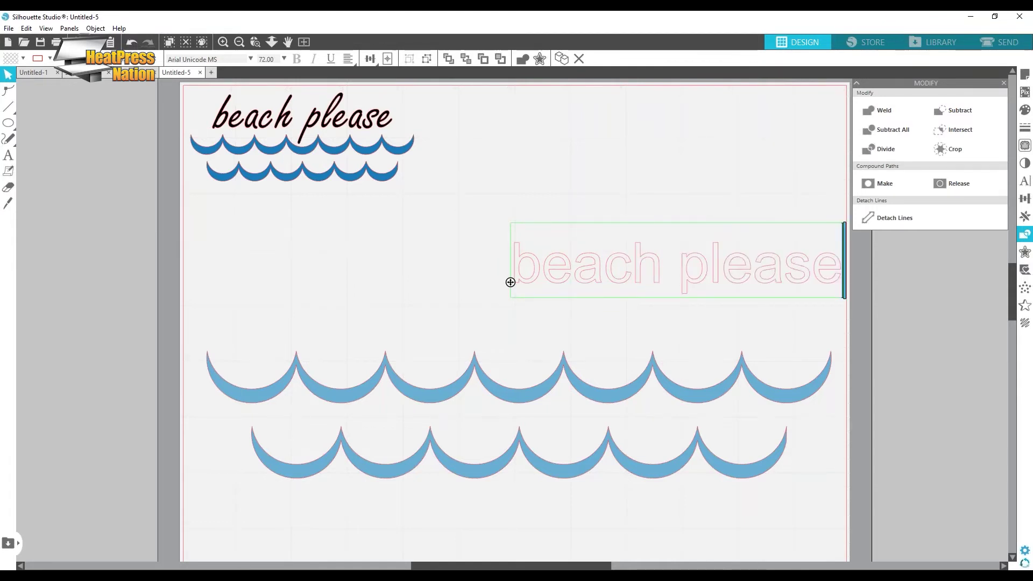
pyautogui.click(675, 194)
# - Move the new "beach please" text to the middle above the large waves and fill it with black
pyautogui.moveTo(762, 276); pyautogui.dragTo(594, 304)
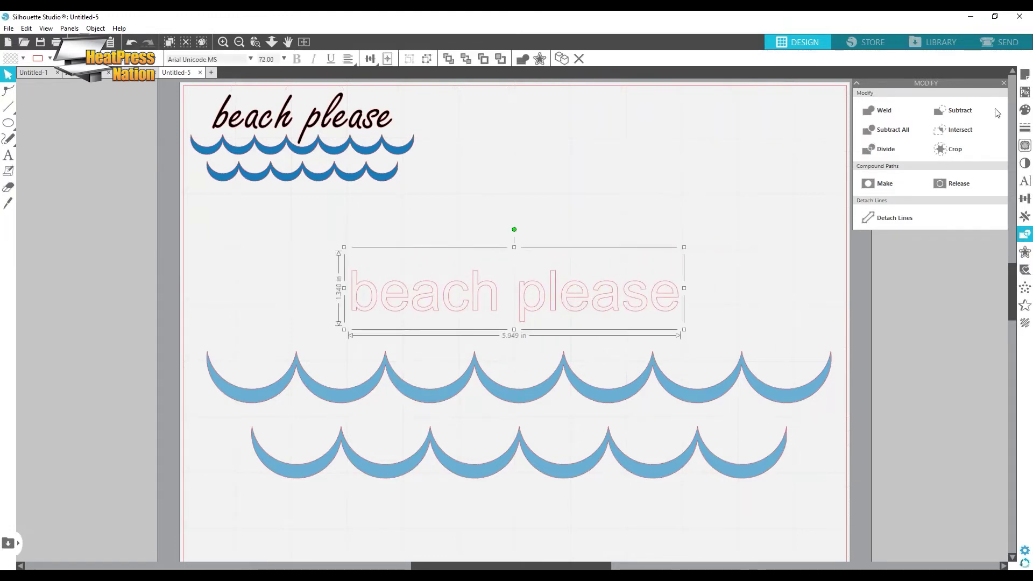
pyautogui.click(1025, 109)
pyautogui.click(898, 122)
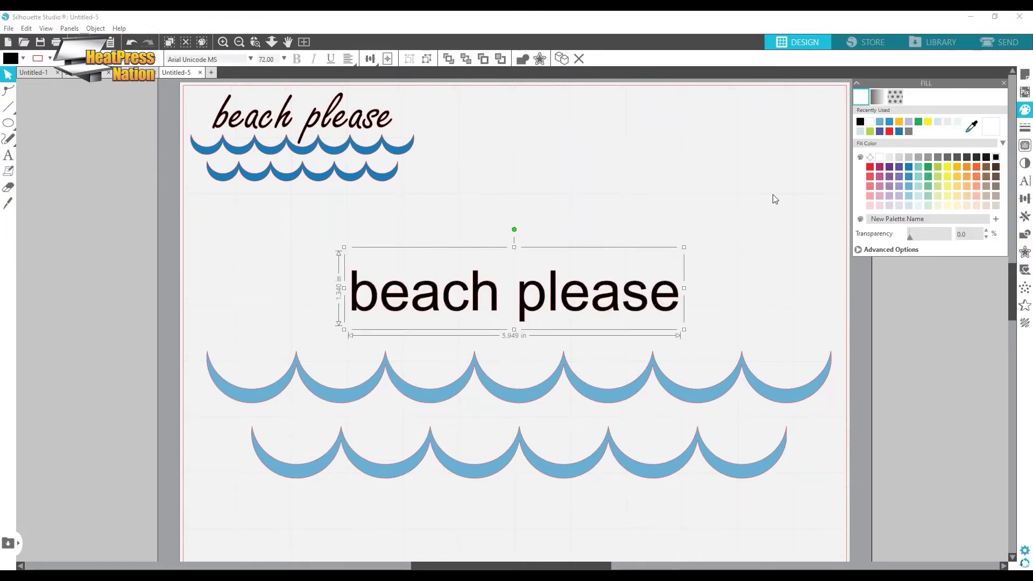
# - Enlarge the black text to about 9.3 in wide and reposition it above the large waves
pyautogui.click(684, 245)
pyautogui.click(661, 293)
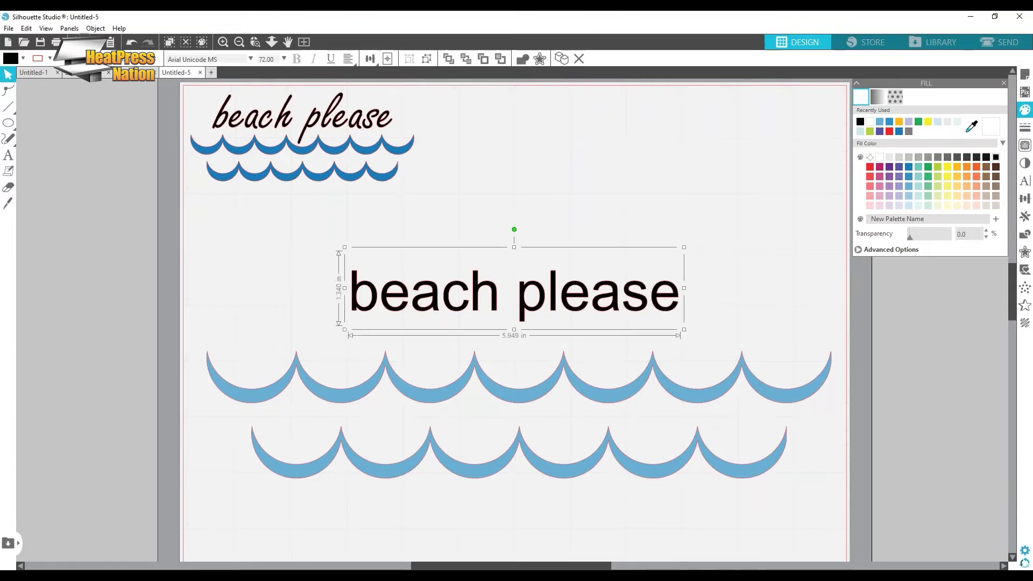
pyautogui.moveTo(694, 249); pyautogui.dragTo(877, 207)
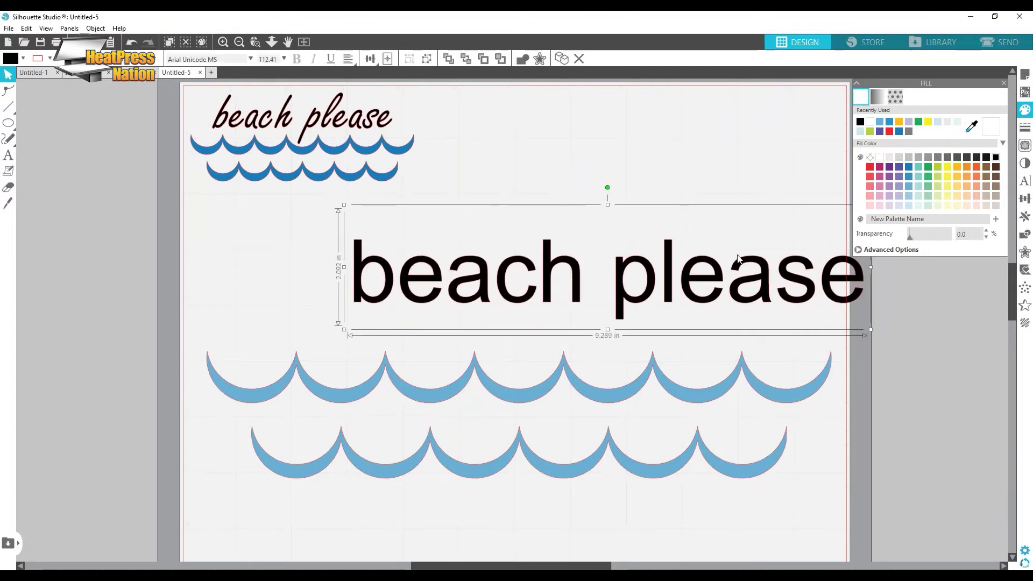
pyautogui.moveTo(697, 271); pyautogui.dragTo(616, 285)
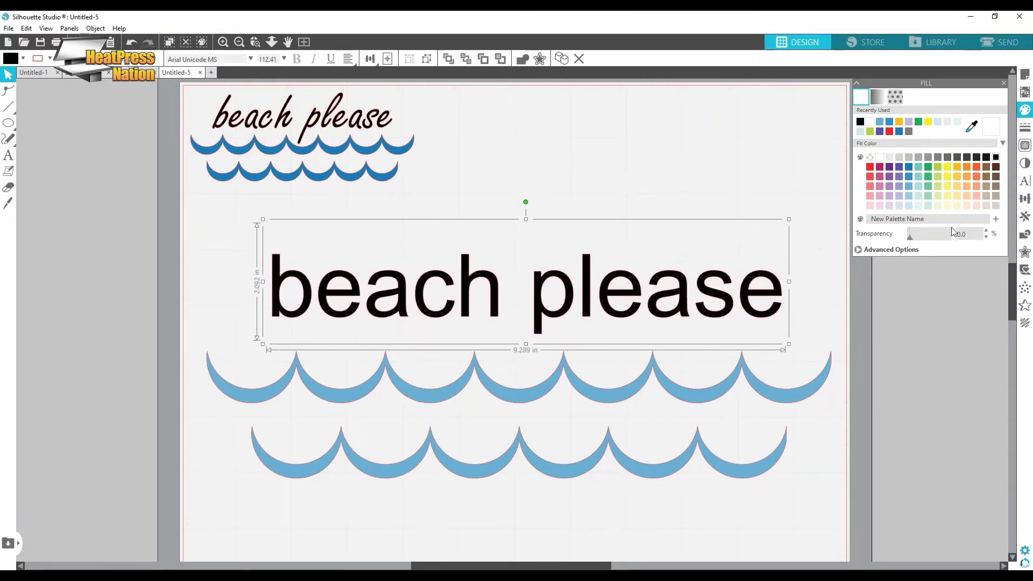
# - Compare Ethernal Bold, Nickainley and Nueva Std on the text, settle on Scriptorama Tradeshow JF and recentre it above the waves
pyautogui.click(1022, 183)
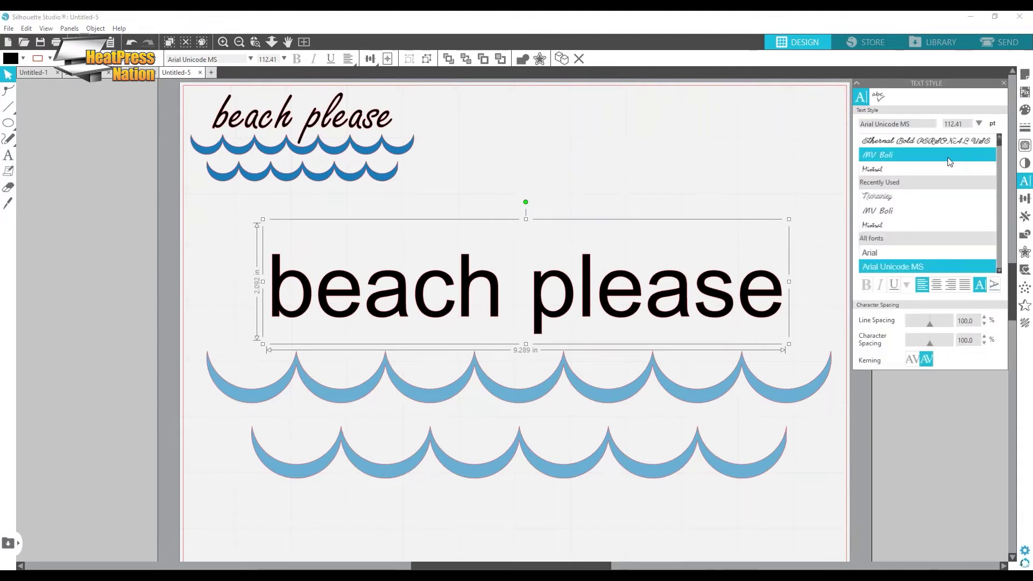
pyautogui.click(944, 144)
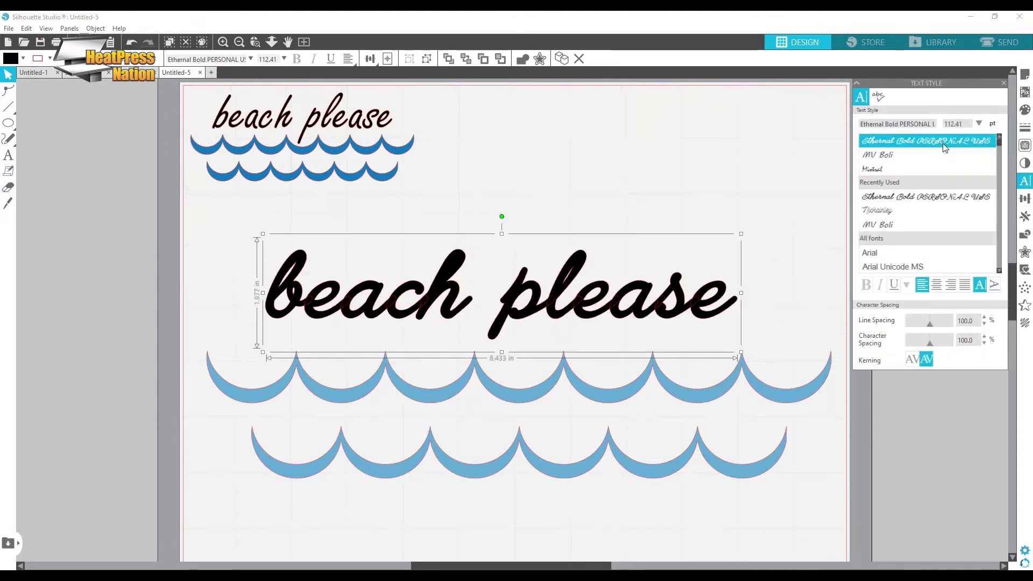
pyautogui.click(906, 210)
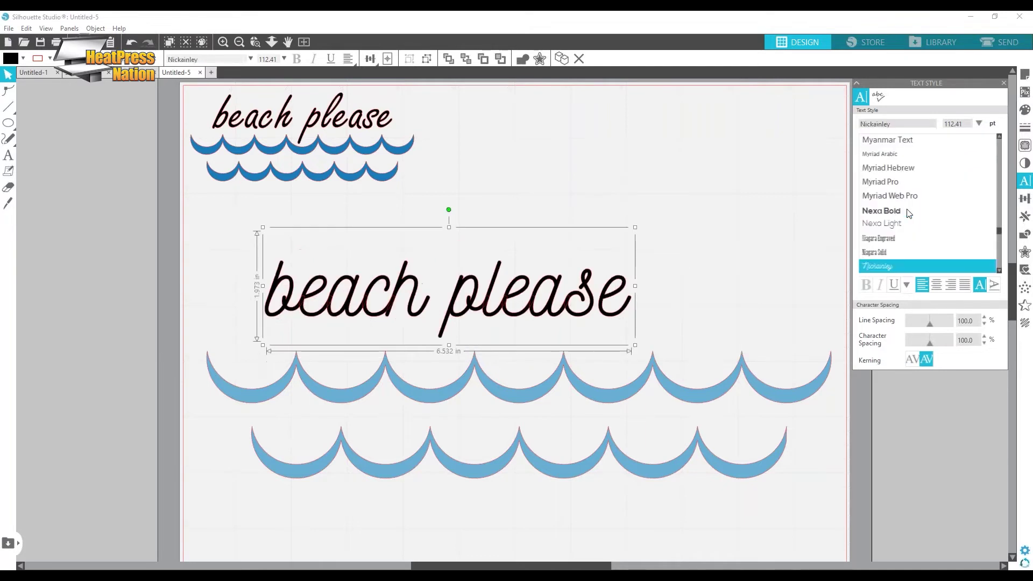
pyautogui.scroll(-3, 908, 215)
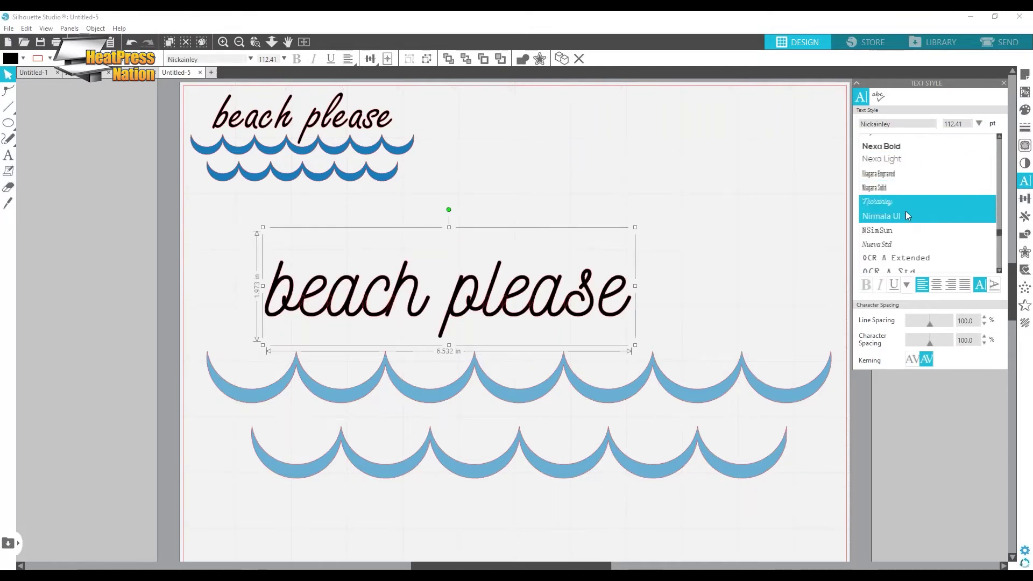
pyautogui.scroll(-2, 909, 213)
pyautogui.click(925, 212)
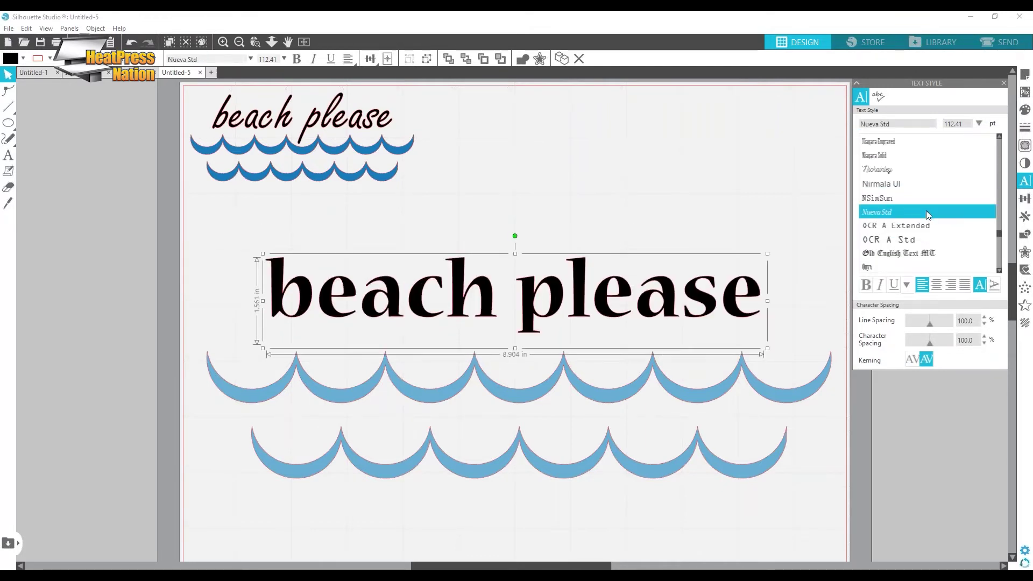
pyautogui.click(926, 224)
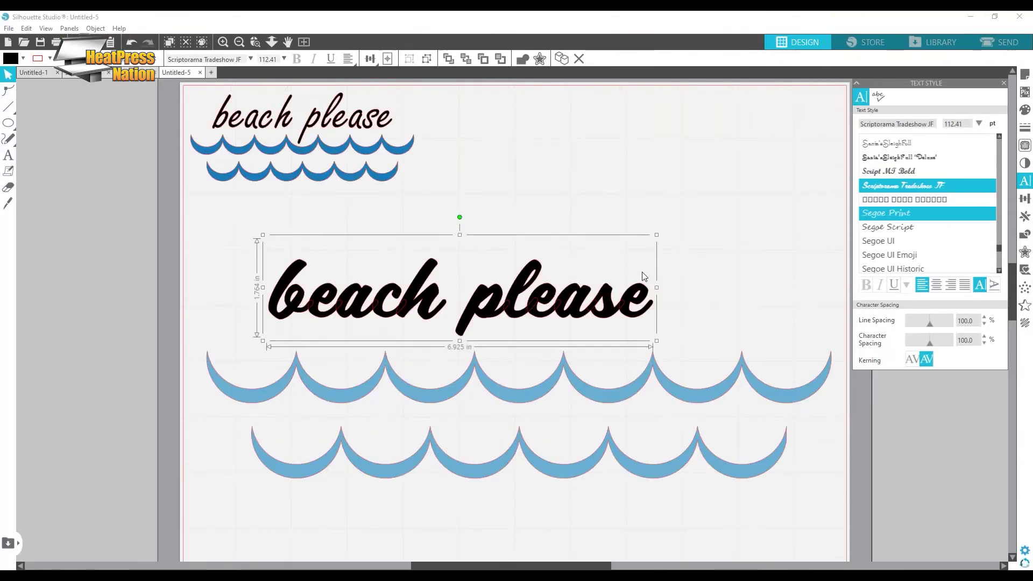
pyautogui.moveTo(530, 299); pyautogui.dragTo(579, 274)
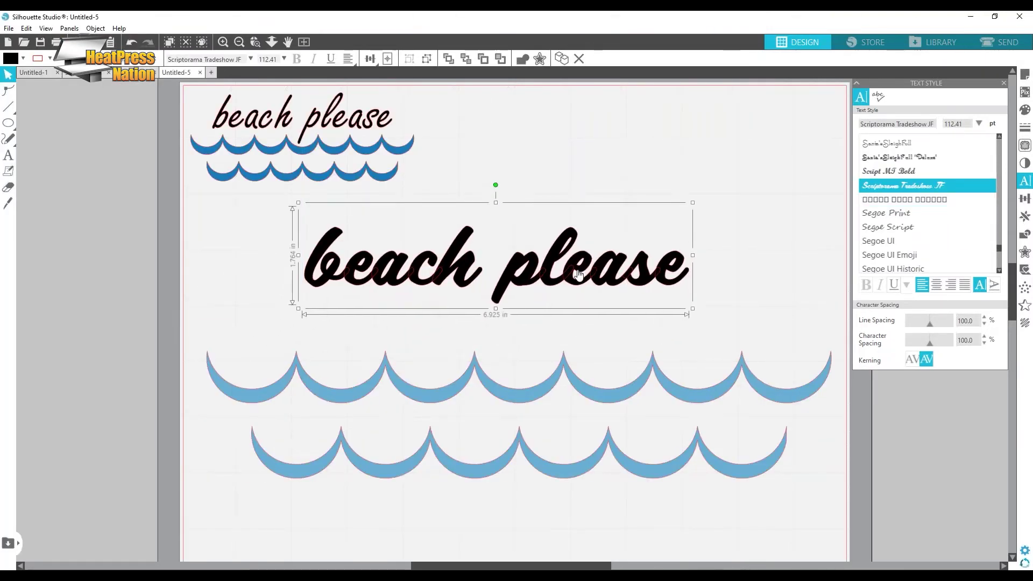
# - Weld the overlapping letters of the text and make both words one compound path
pyautogui.rightClick(579, 270)
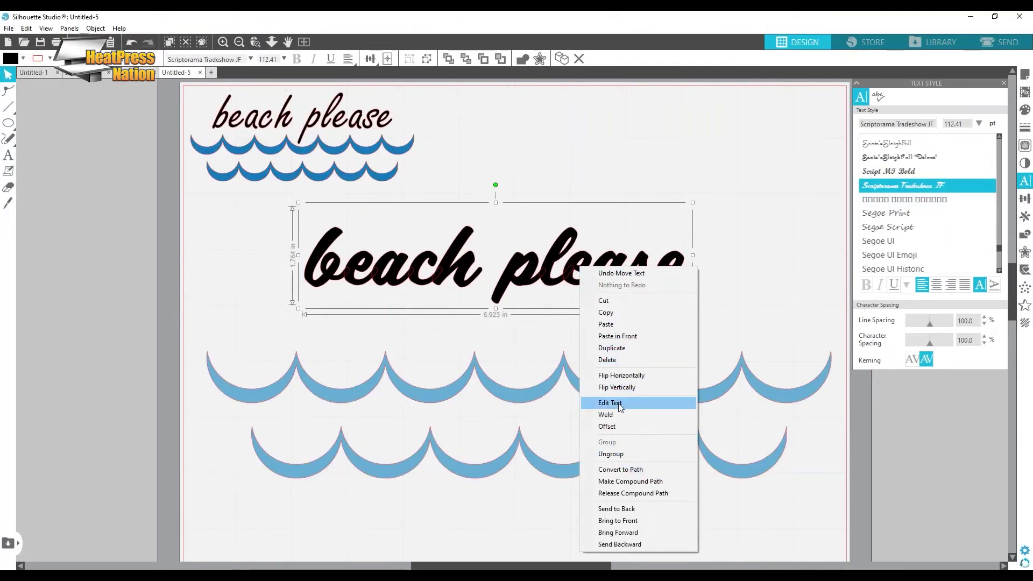
pyautogui.click(618, 414)
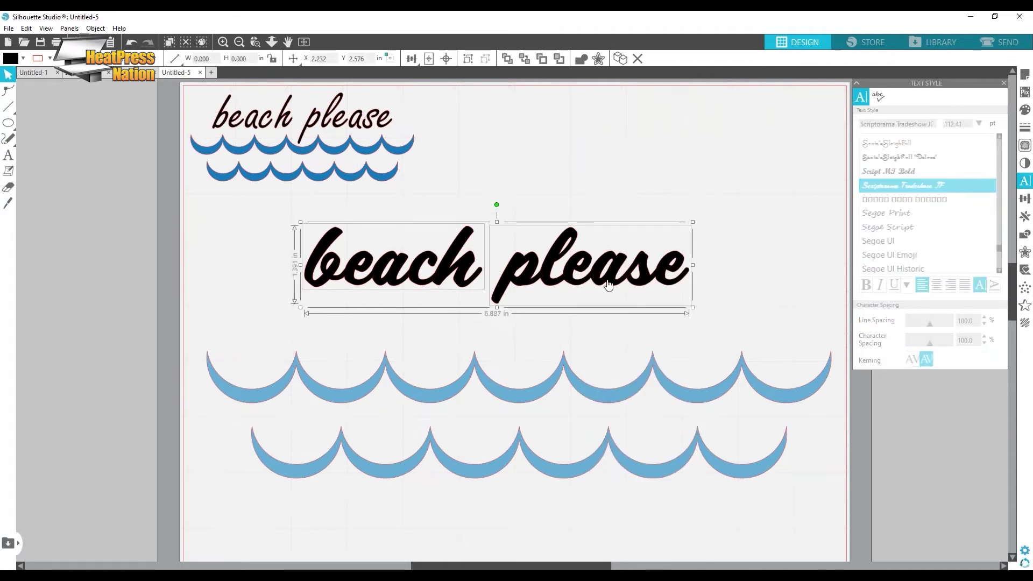
pyautogui.rightClick(635, 271)
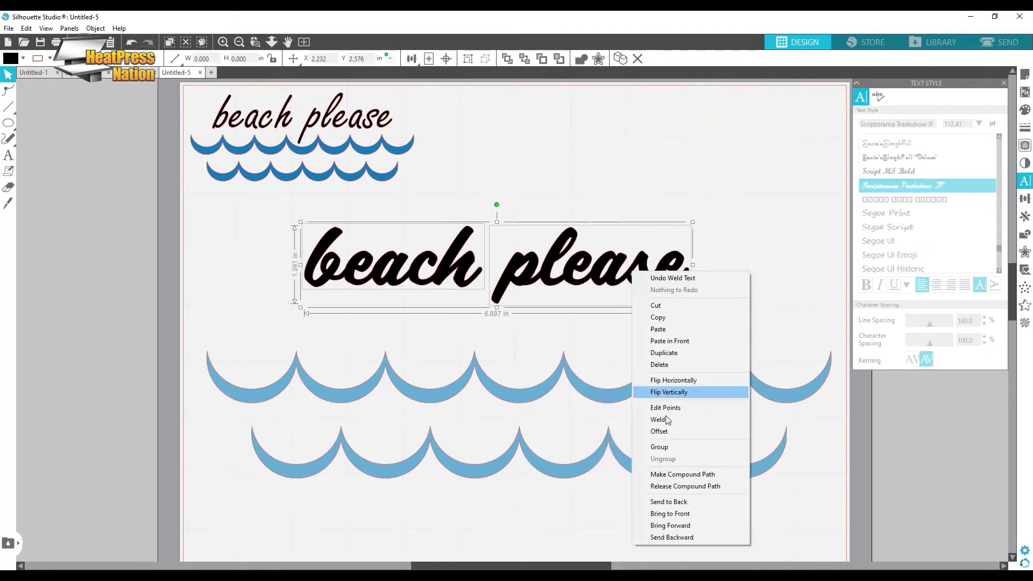
pyautogui.click(679, 473)
# - Enlarge the welded text to about 9.55 in wide and place it directly above the waves
pyautogui.moveTo(696, 226); pyautogui.dragTo(820, 231)
pyautogui.moveTo(642, 283); pyautogui.dragTo(624, 284)
# - Centre-align the welded text with the grouped waves and group them together as one design
pyautogui.moveTo(586, 324); pyautogui.dragTo(574, 473)
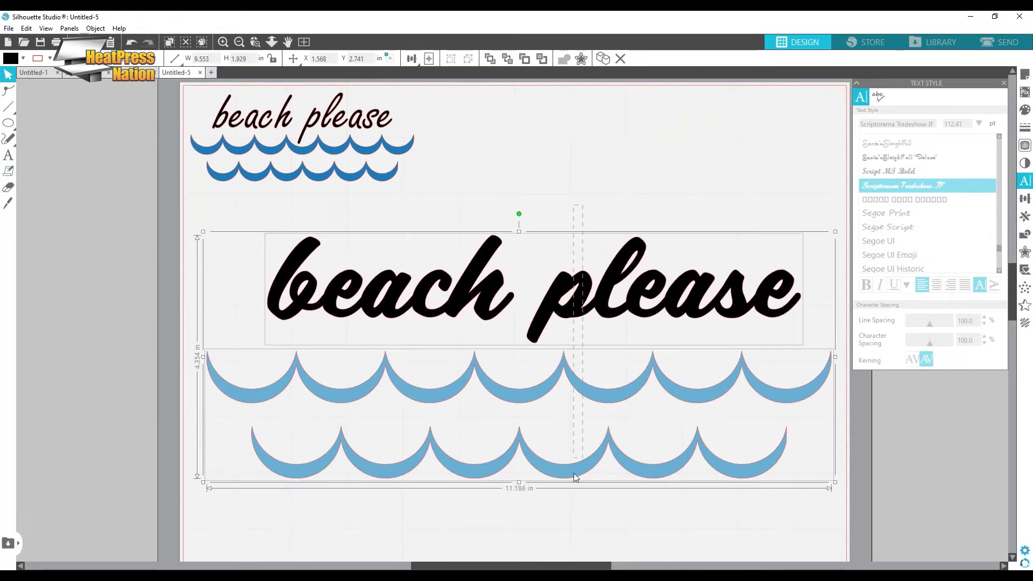
pyautogui.click(426, 61)
pyautogui.click(428, 76)
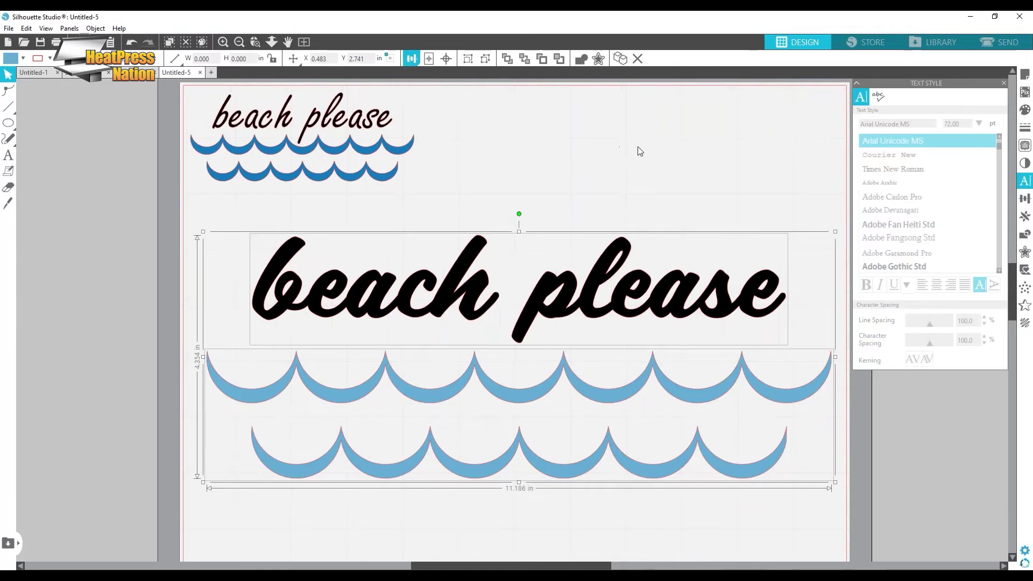
pyautogui.rightClick(606, 266)
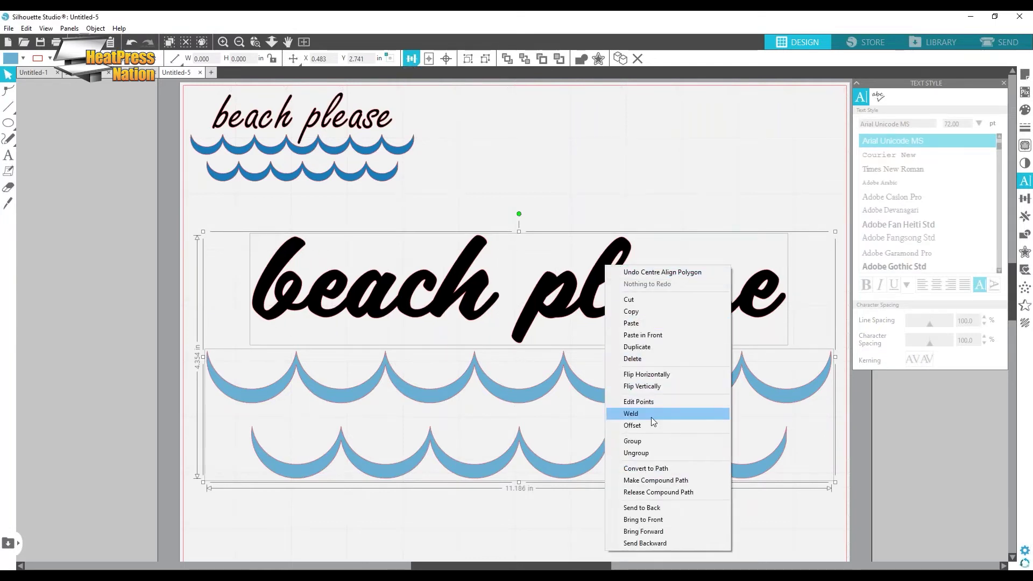
pyautogui.click(651, 443)
pyautogui.scroll(-3, 618, 344)
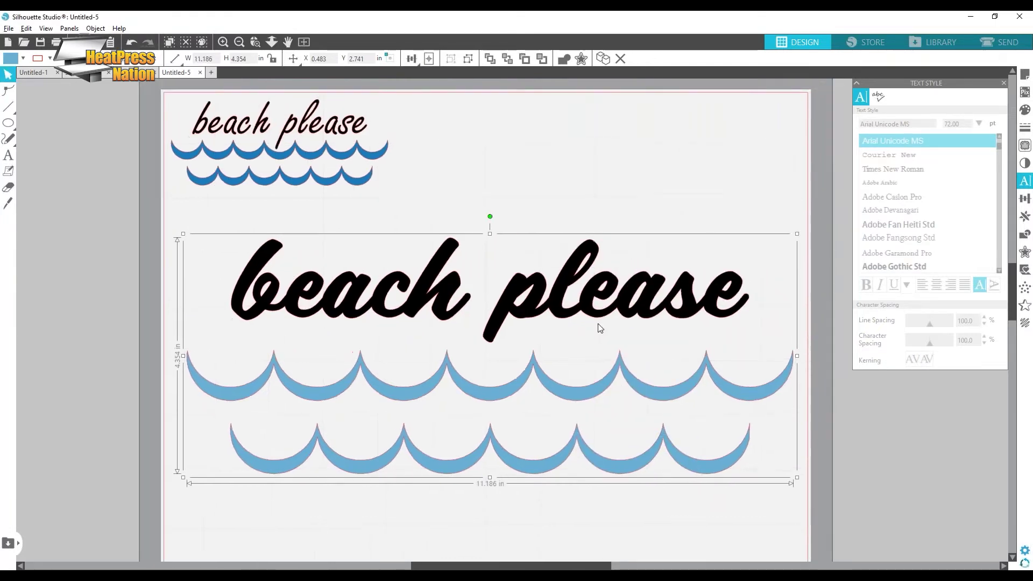
pyautogui.scroll(-4, 476, 328)
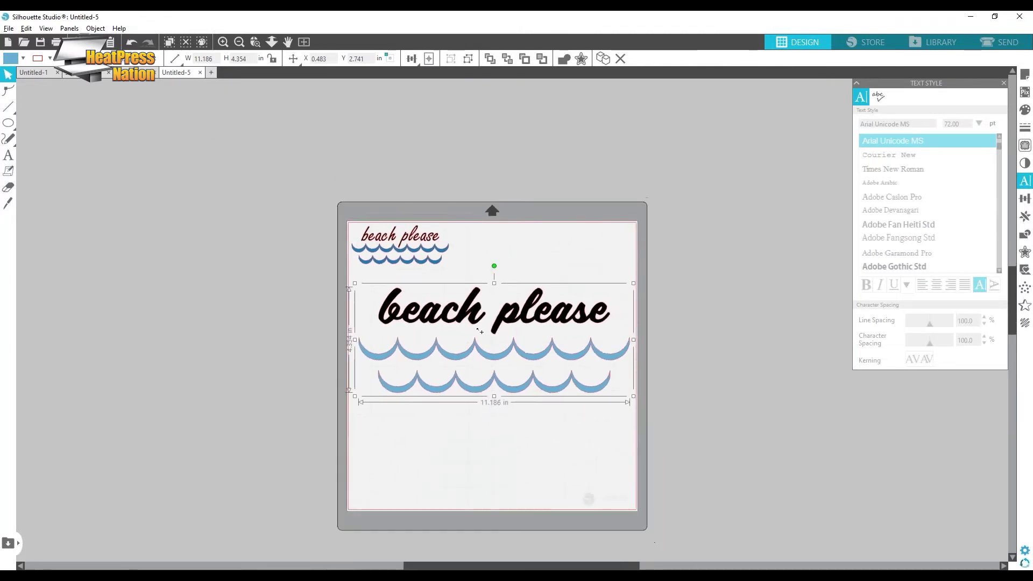
pyautogui.click(707, 262)
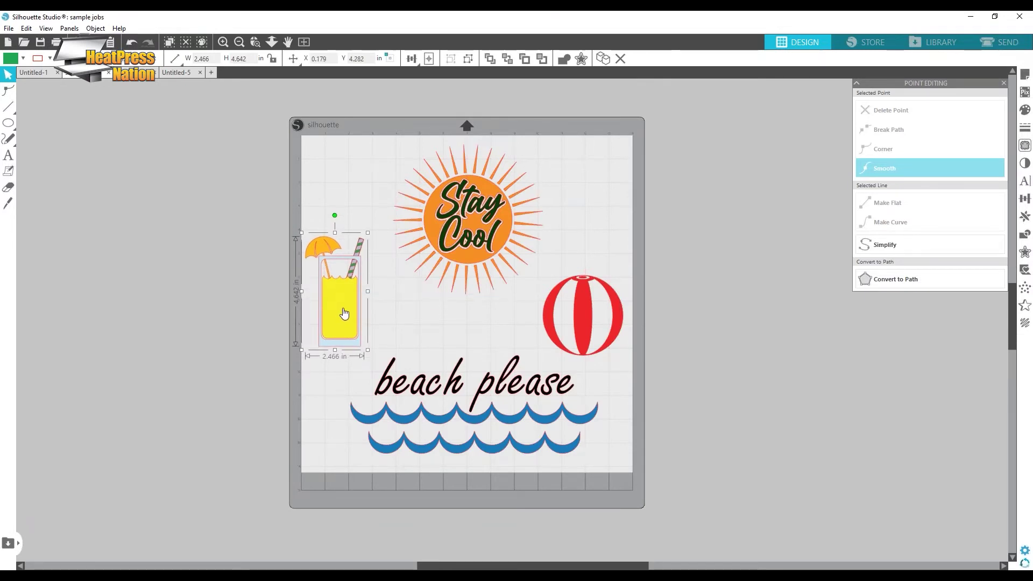
# - Paste the copied drink design into a new document and move it to the page's upper-left corner
pyautogui.click(212, 74)
pyautogui.hotkey('ctrl', 'v')
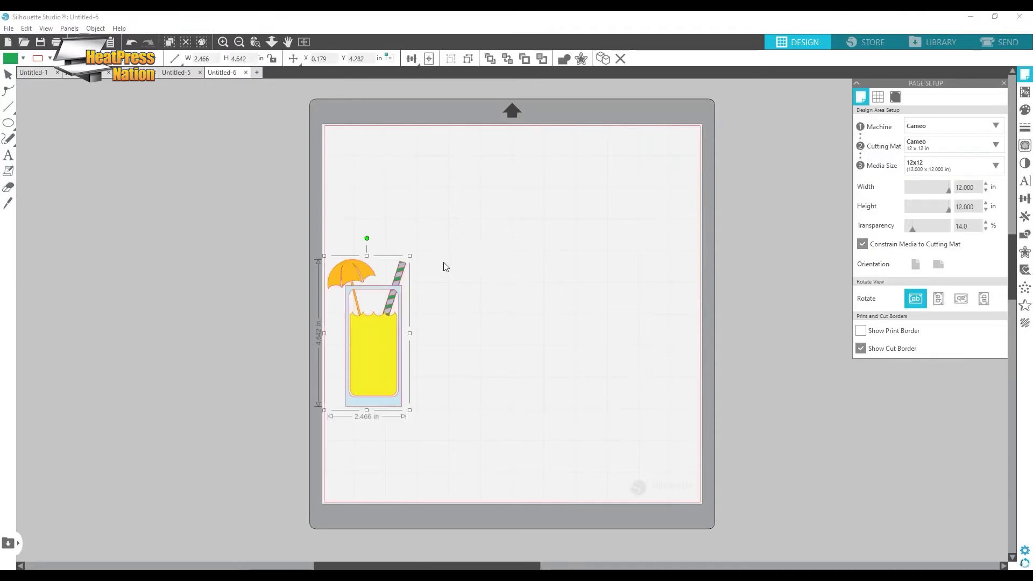
pyautogui.moveTo(375, 330); pyautogui.dragTo(374, 200)
pyautogui.click(484, 214)
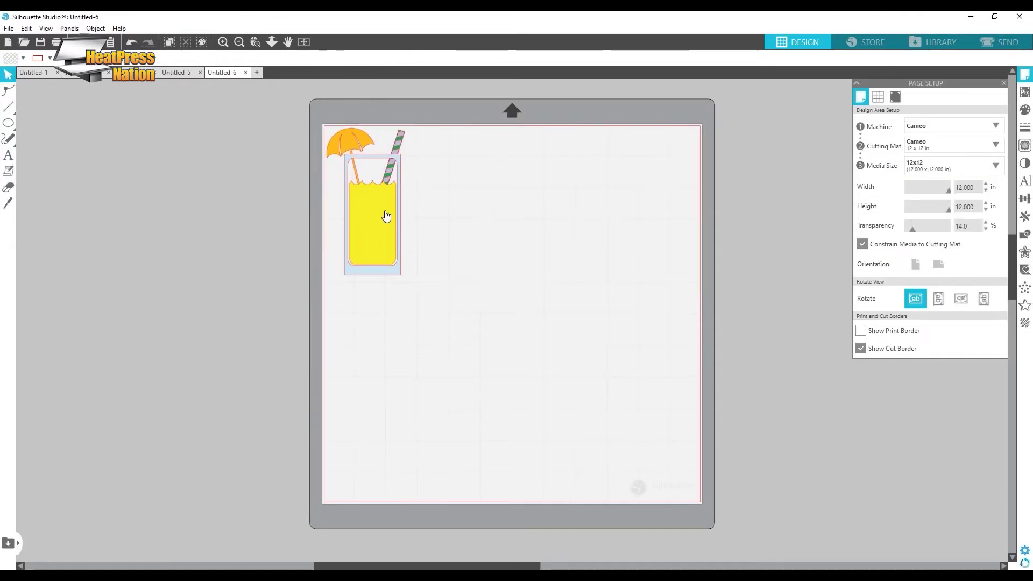
pyautogui.scroll(1, 386, 215)
pyautogui.scroll(2, 386, 214)
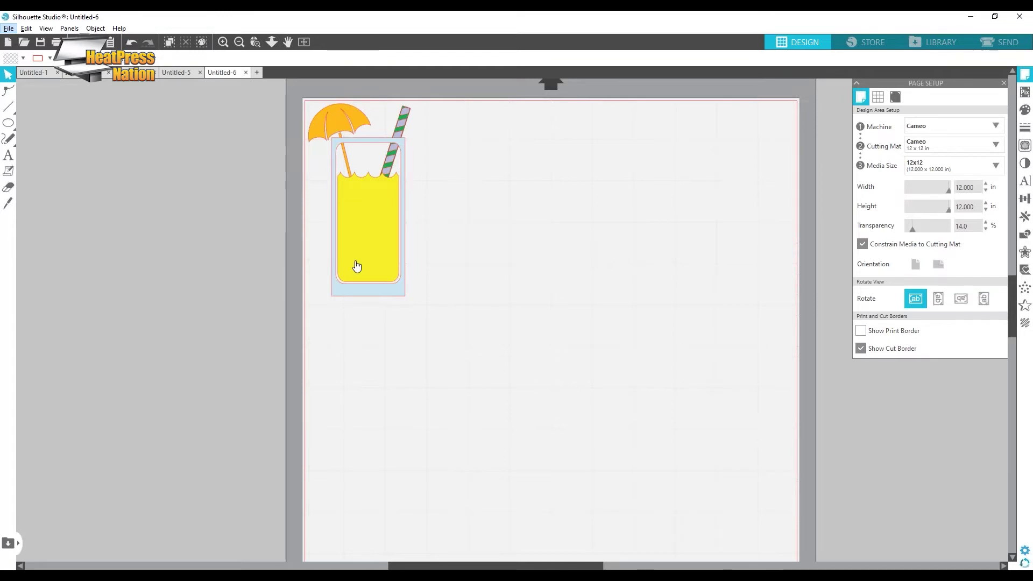
# - Draw a tall rectangle about 3.39 × 7.34 in beside the drink and fill it light blue
pyautogui.click(8, 125)
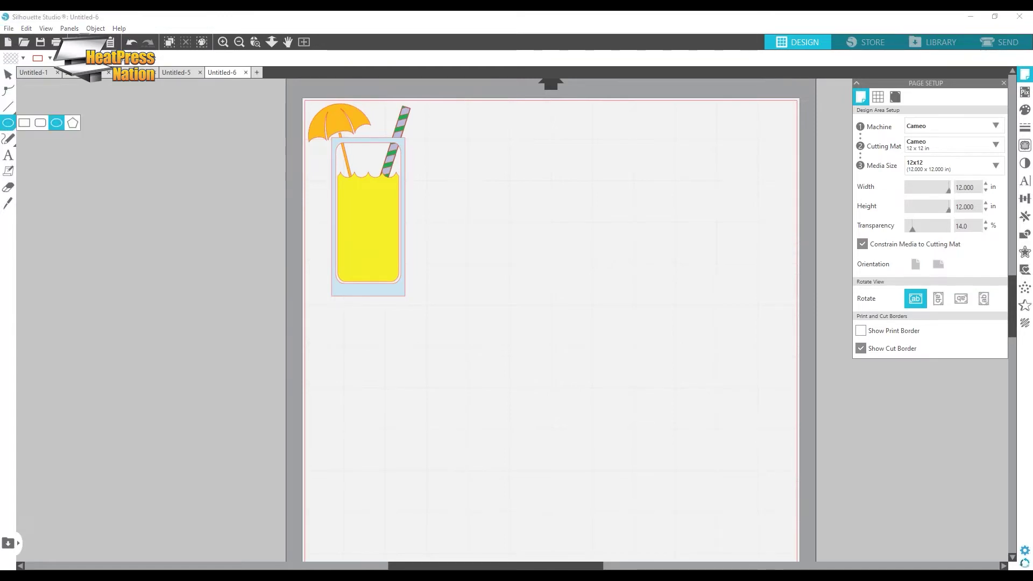
pyautogui.click(28, 126)
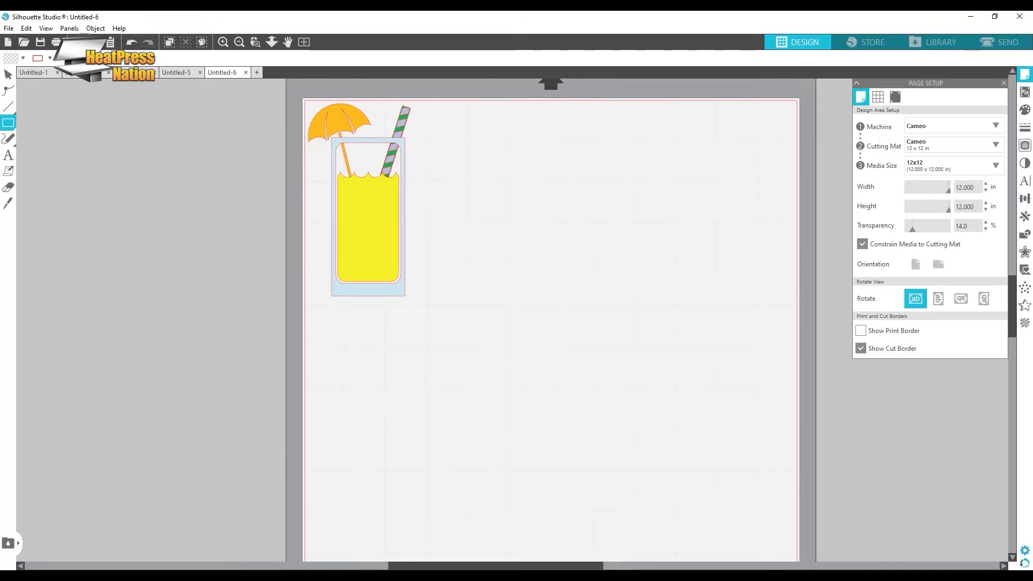
pyautogui.moveTo(518, 171)
pyautogui.mouseDown()
pyautogui.moveTo(530, 247)
pyautogui.moveTo(661, 458)
pyautogui.moveTo(659, 524)
pyautogui.moveTo(712, 530)
pyautogui.moveTo(705, 461)
pyautogui.moveTo(664, 467)
pyautogui.moveTo(731, 422)
pyautogui.moveTo(740, 374)
pyautogui.moveTo(625, 511)
pyautogui.moveTo(583, 508)
pyautogui.moveTo(660, 479)
pyautogui.moveTo(692, 362)
pyautogui.moveTo(644, 477)
pyautogui.moveTo(658, 474)
pyautogui.mouseUp()
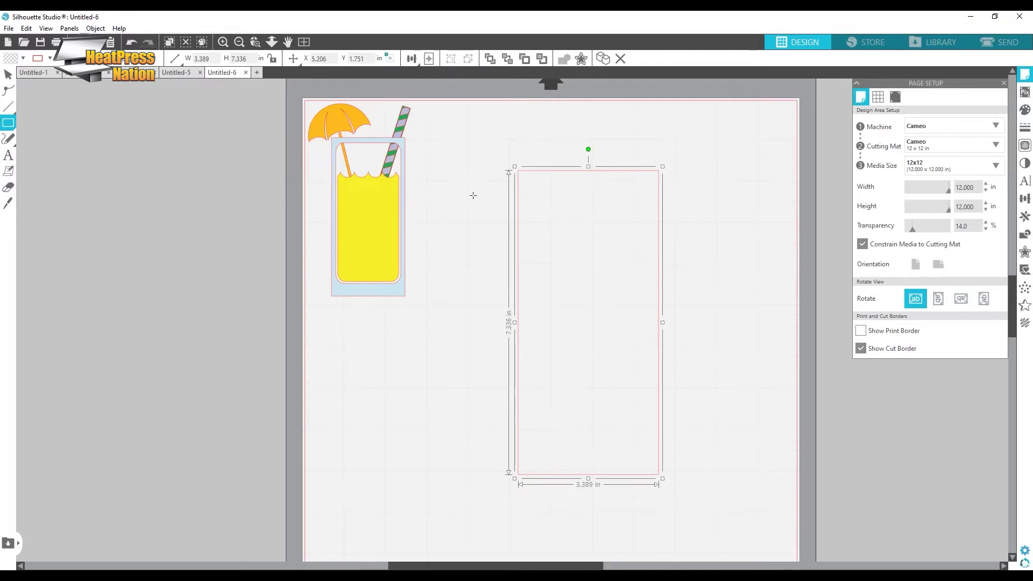
pyautogui.moveTo(8, 123)
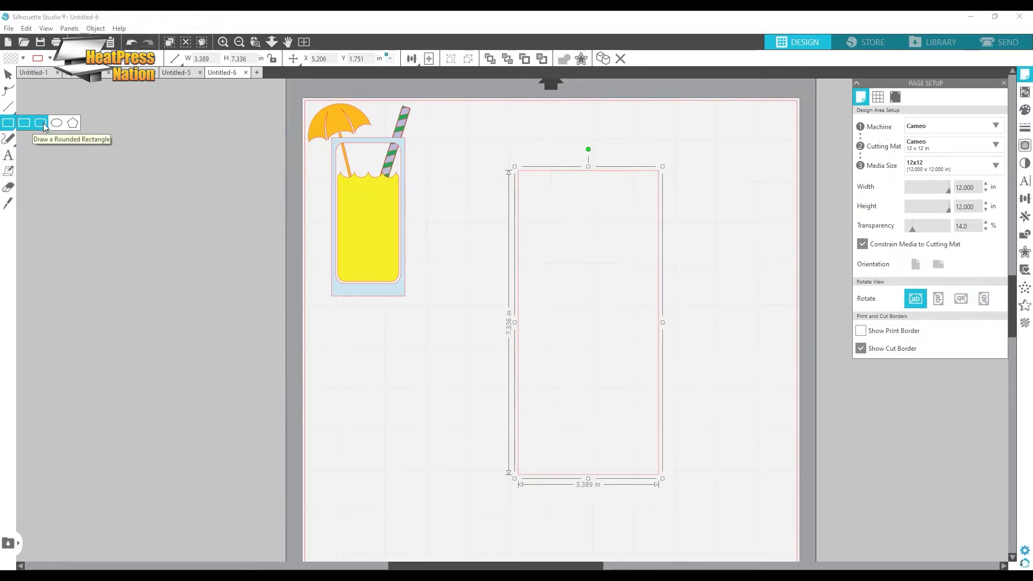
pyautogui.click(1025, 109)
pyautogui.click(917, 206)
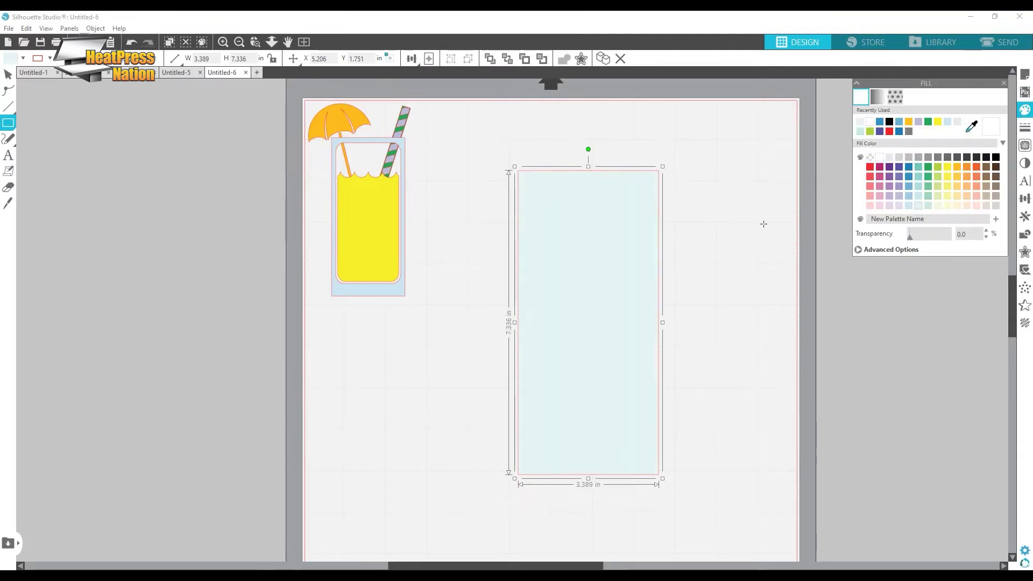
pyautogui.click(908, 206)
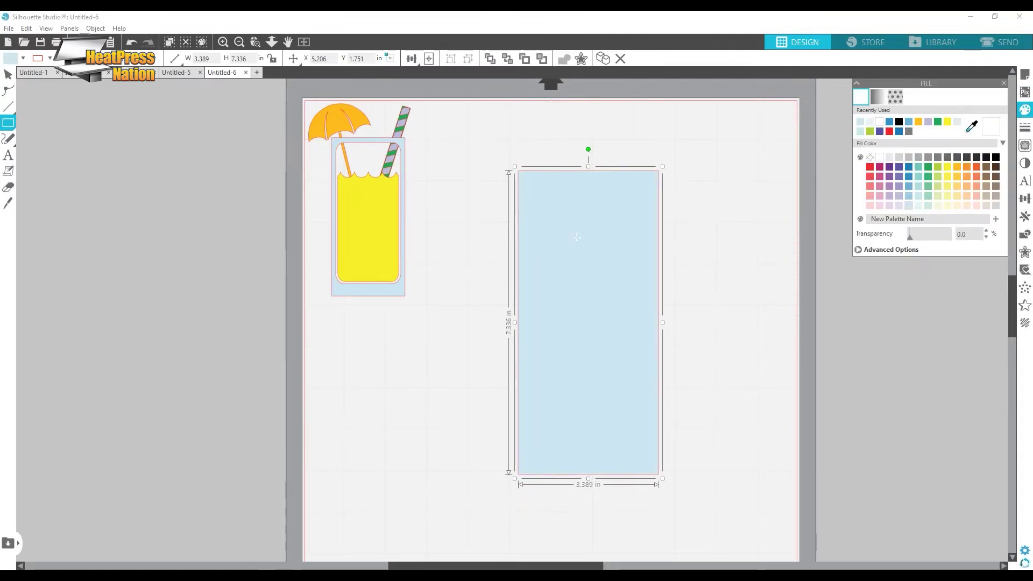
# - Draw a rounded rectangle about 2.82 × 5.90 in inside the blue rectangle and increase its corner rounding
pyautogui.click(8, 124)
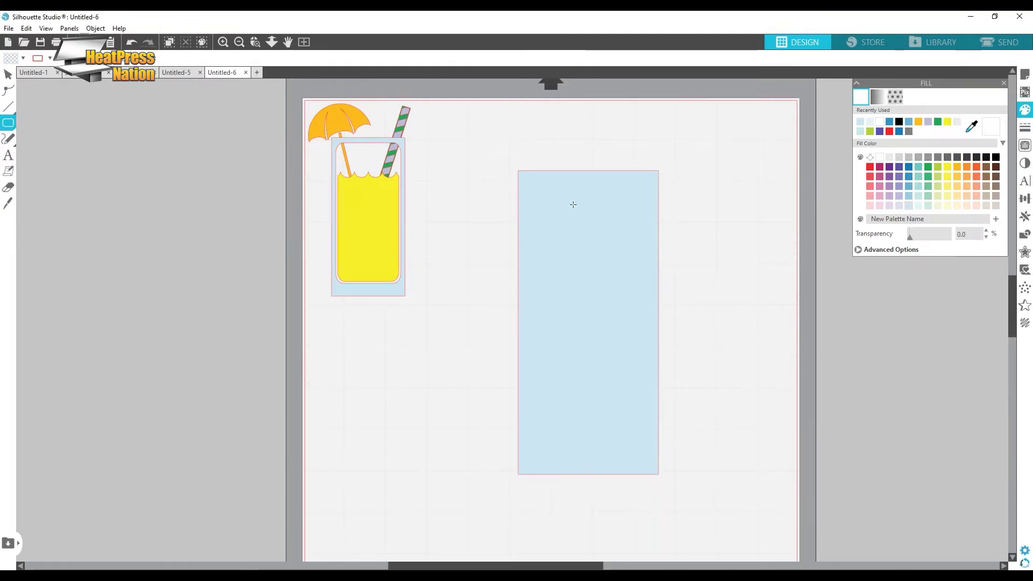
pyautogui.moveTo(531, 183)
pyautogui.mouseDown()
pyautogui.moveTo(556, 282)
pyautogui.moveTo(646, 452)
pyautogui.moveTo(647, 427)
pyautogui.mouseUp()
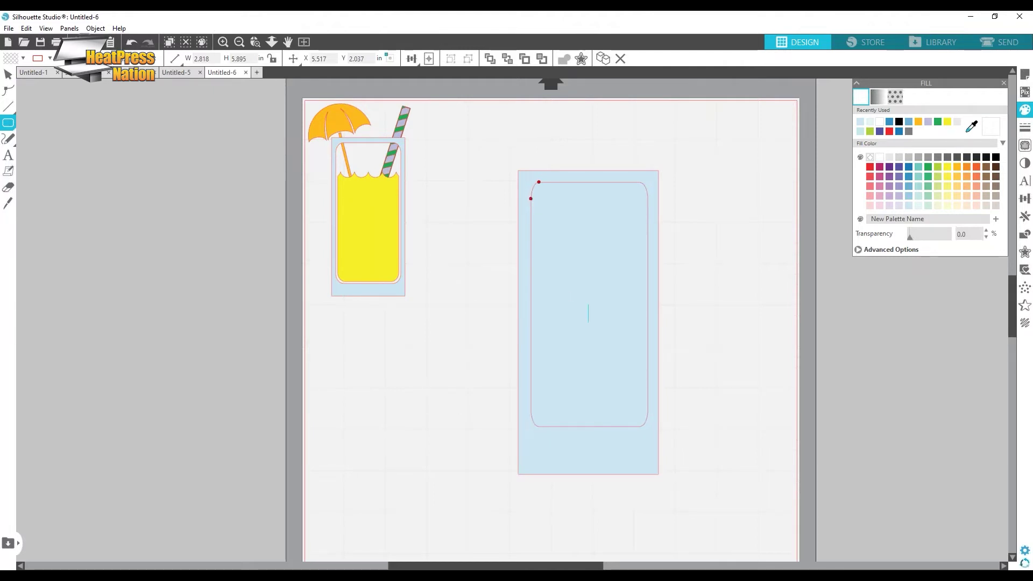
pyautogui.moveTo(544, 183); pyautogui.dragTo(581, 181)
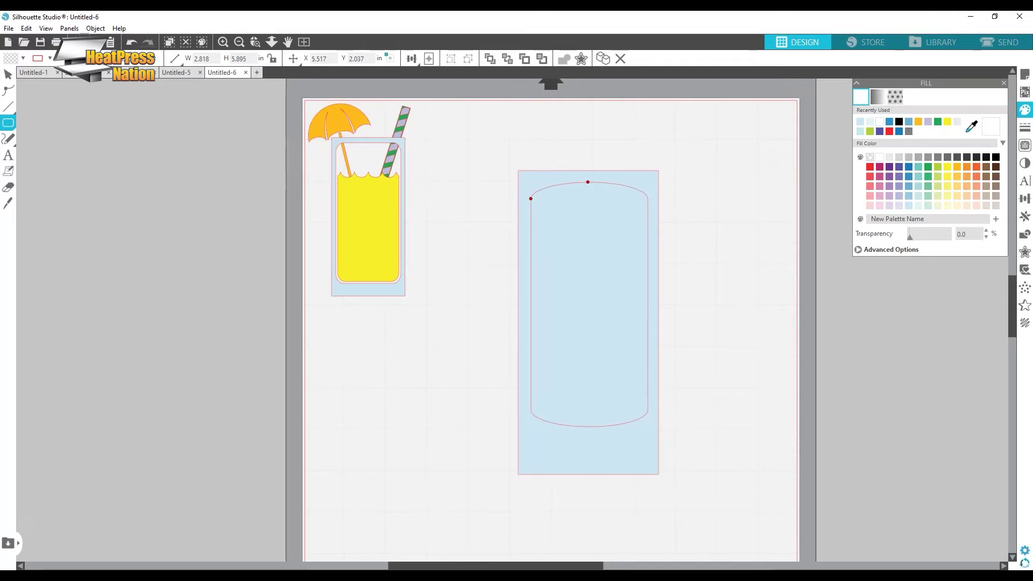
pyautogui.moveTo(530, 204)
pyautogui.mouseDown()
pyautogui.moveTo(532, 236)
pyautogui.moveTo(531, 196)
pyautogui.mouseUp()
pyautogui.moveTo(587, 182); pyautogui.dragTo(554, 183)
pyautogui.moveTo(554, 182); pyautogui.dragTo(554, 183)
# - Convert the rounded rectangle to a path and fill it dark grey
pyautogui.press('v')
pyautogui.click(587, 186)
pyautogui.rightClick(586, 185)
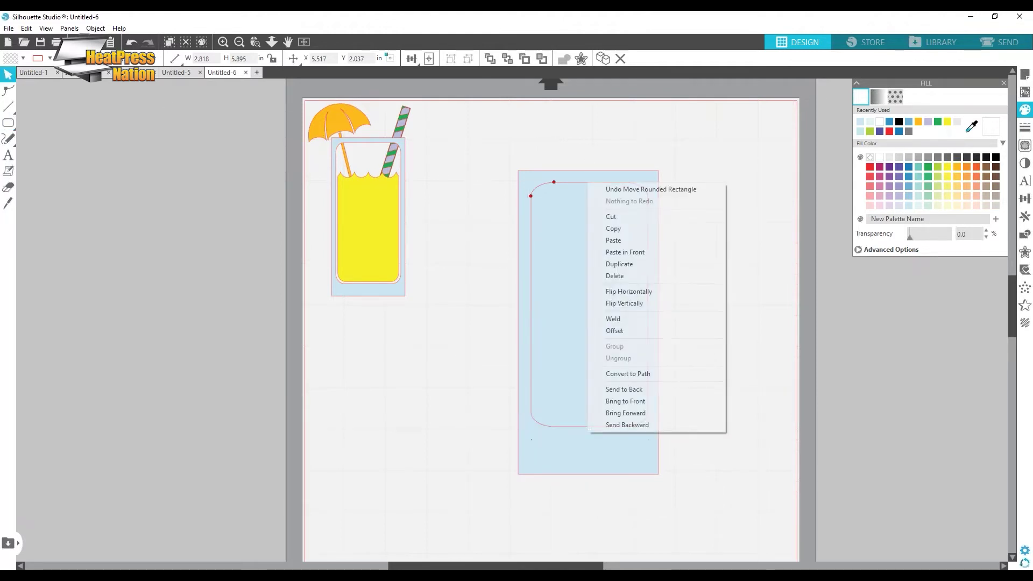
pyautogui.click(634, 372)
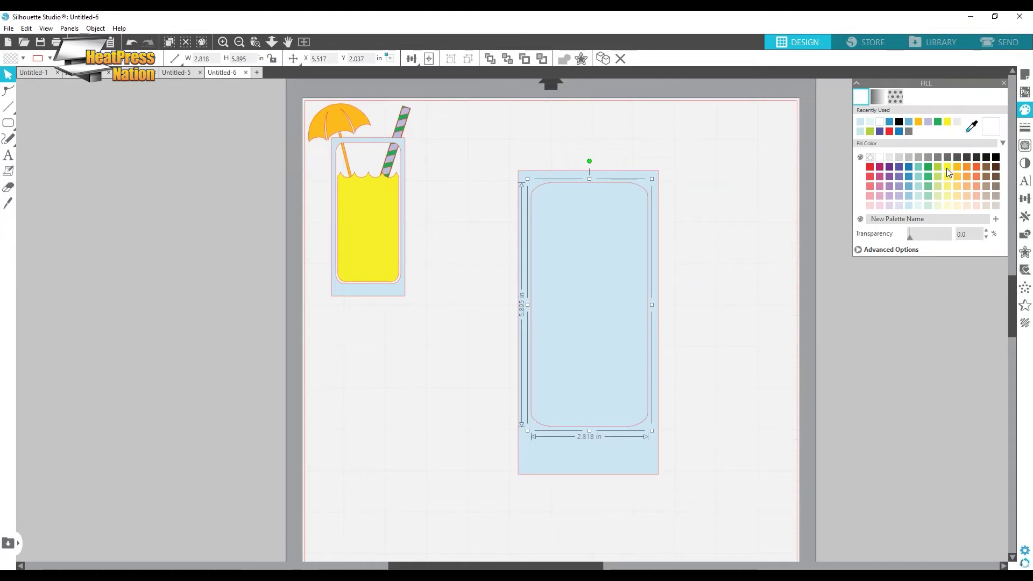
pyautogui.click(968, 157)
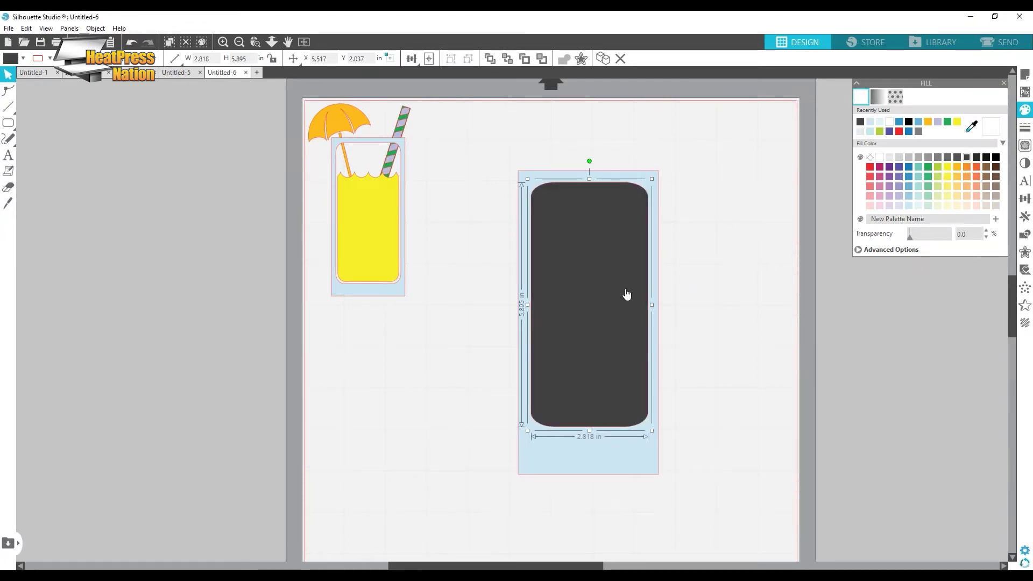
# - Centre the dark rounded rectangle horizontally on the blue rectangle
pyautogui.click(710, 280)
pyautogui.click(614, 277)
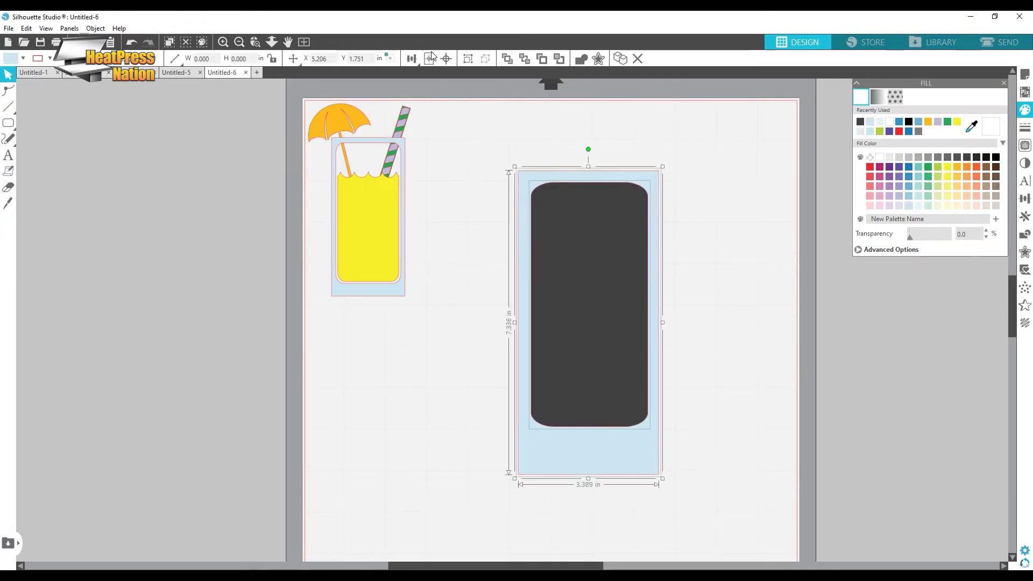
pyautogui.click(412, 58)
pyautogui.click(428, 78)
pyautogui.click(714, 196)
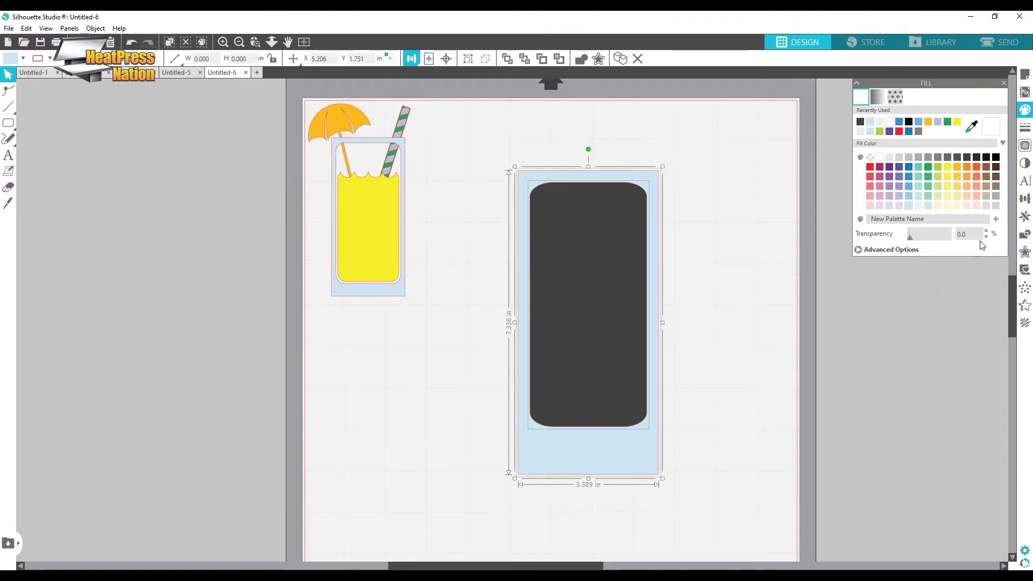
# - Try subtracting the dark rounded shape from the blue rectangle and undo the subtraction
pyautogui.click(1024, 234)
pyautogui.moveTo(952, 86); pyautogui.dragTo(935, 339)
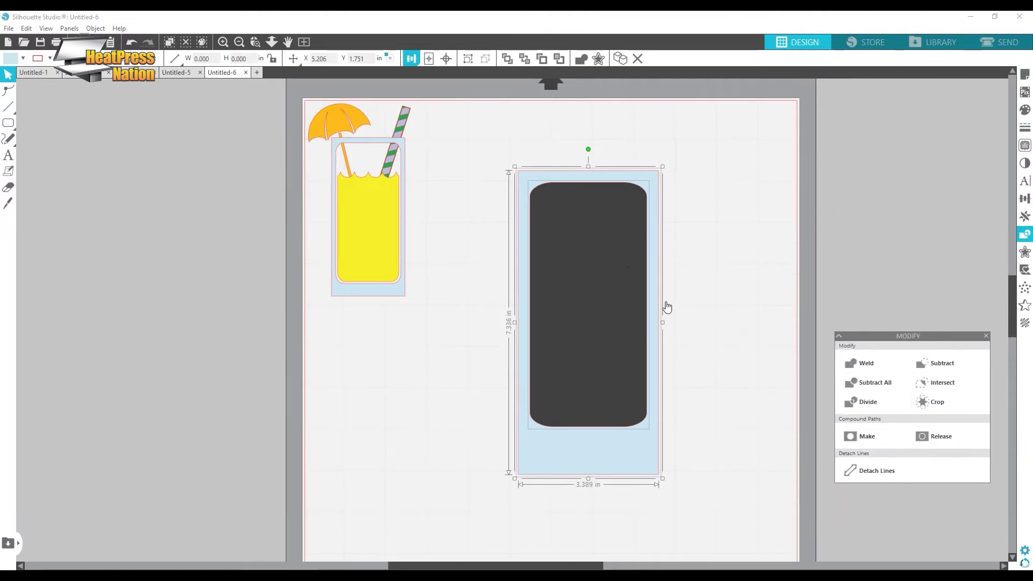
pyautogui.click(934, 363)
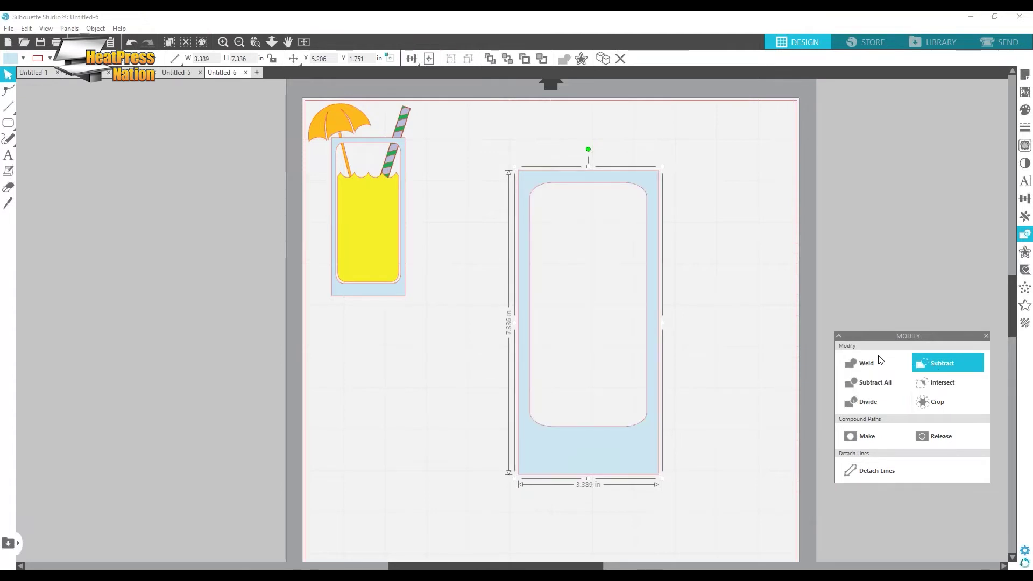
pyautogui.click(733, 296)
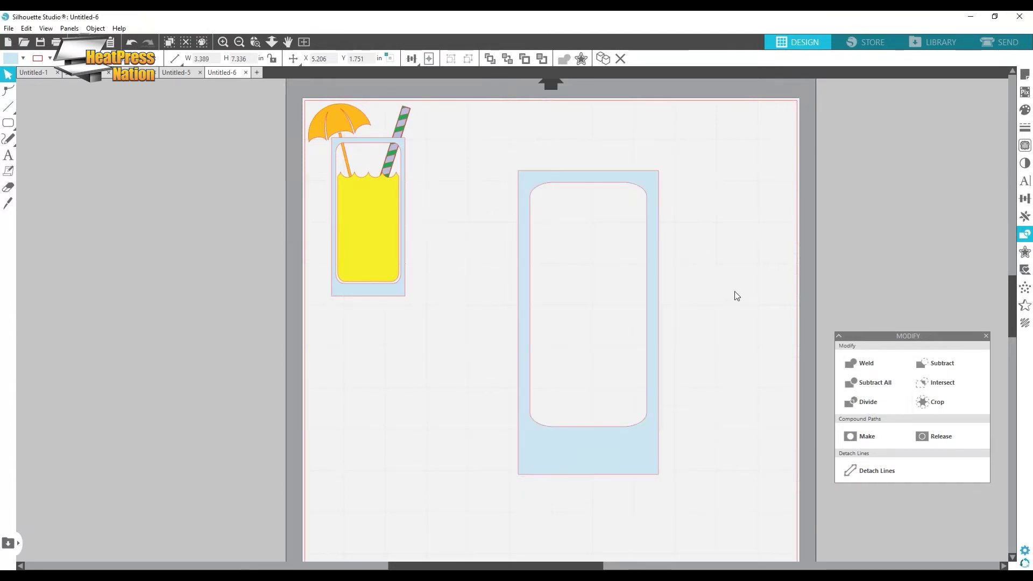
pyautogui.click(577, 255)
pyautogui.hotkey('ctrl', 'z')
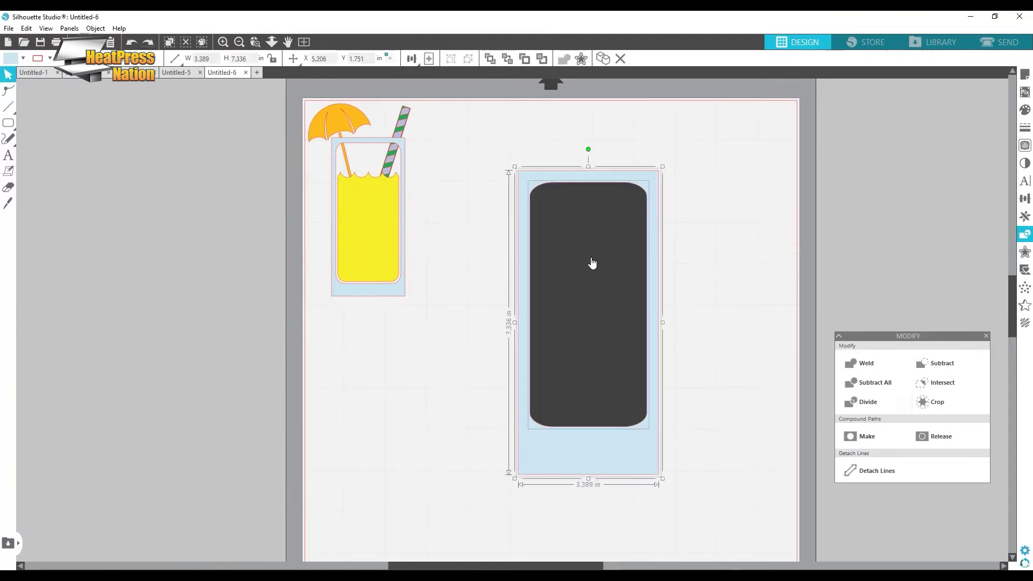
# - Place a copy of the dark rounded shape beside the blue rectangle
pyautogui.click(776, 224)
pyautogui.click(602, 282)
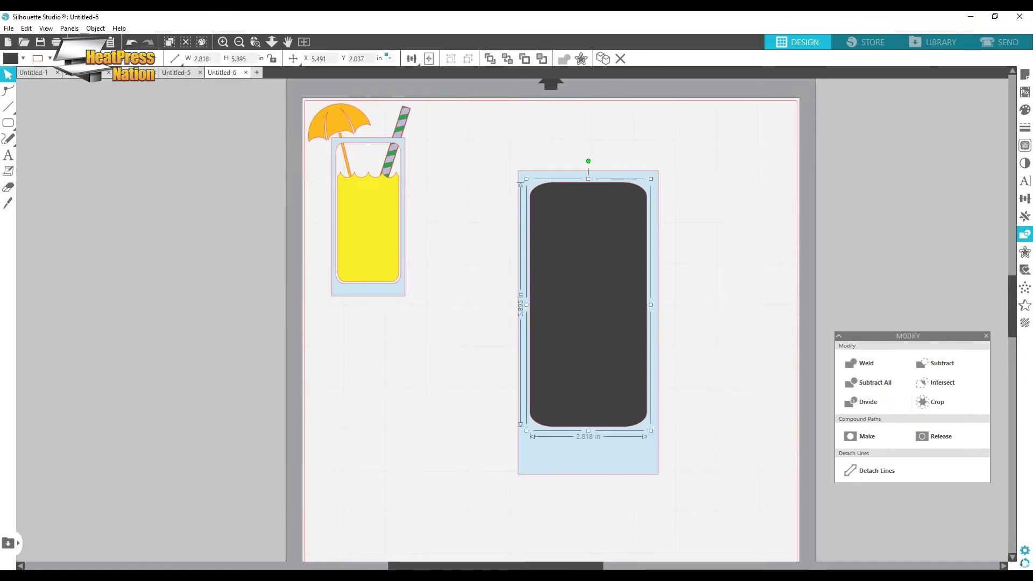
pyautogui.moveTo(602, 265); pyautogui.dragTo(745, 272)
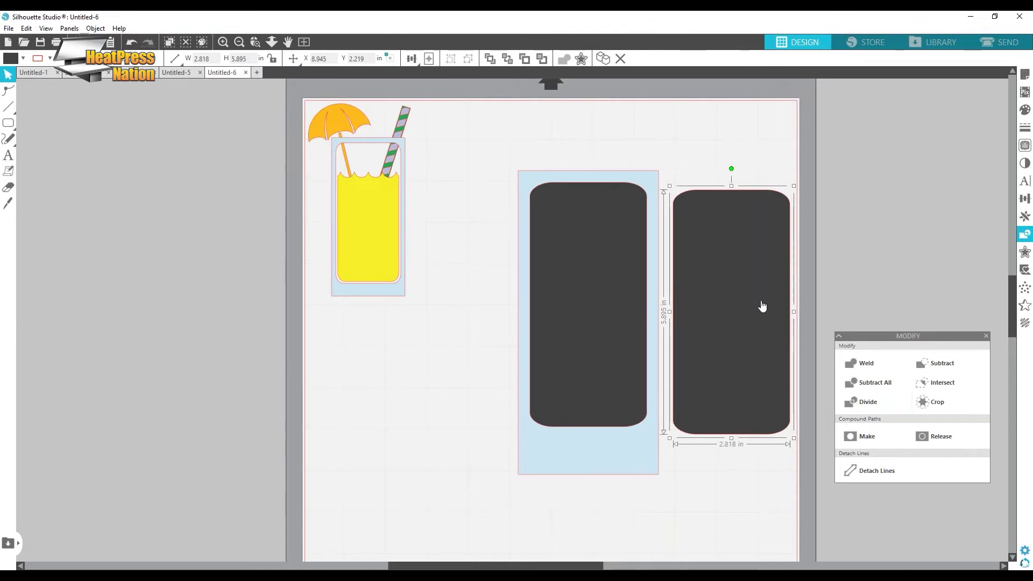
# - Subtract the original dark rounded shape from the blue rectangle to cut the glass opening
pyautogui.click(592, 294)
pyautogui.keyDown('shift'); pyautogui.click(654, 275); pyautogui.keyUp('shift')
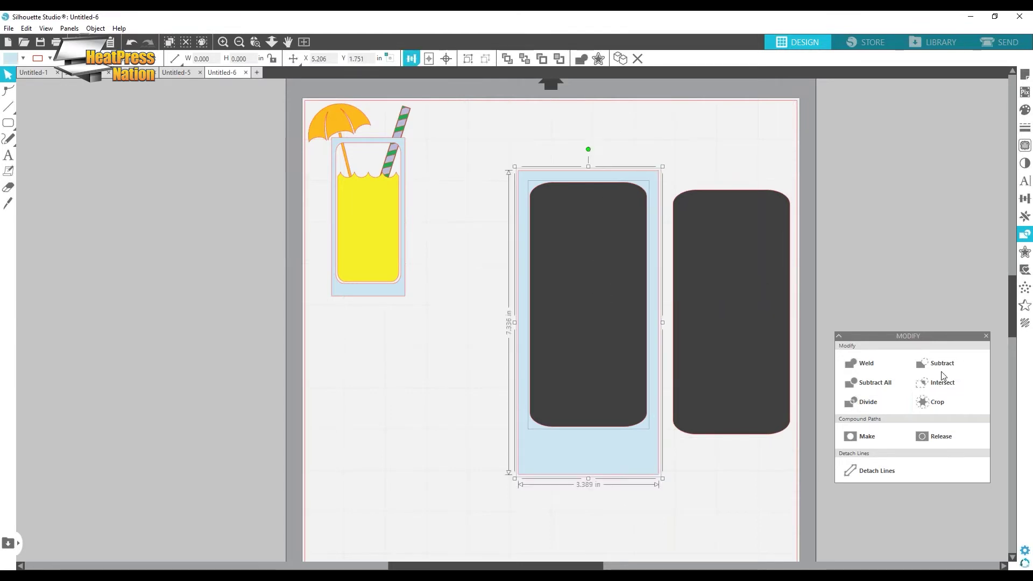
pyautogui.click(936, 363)
# - Fill the remaining dark copy yellow and fit it inside the glass opening at about 2.67 × 5.60 in
pyautogui.click(764, 278)
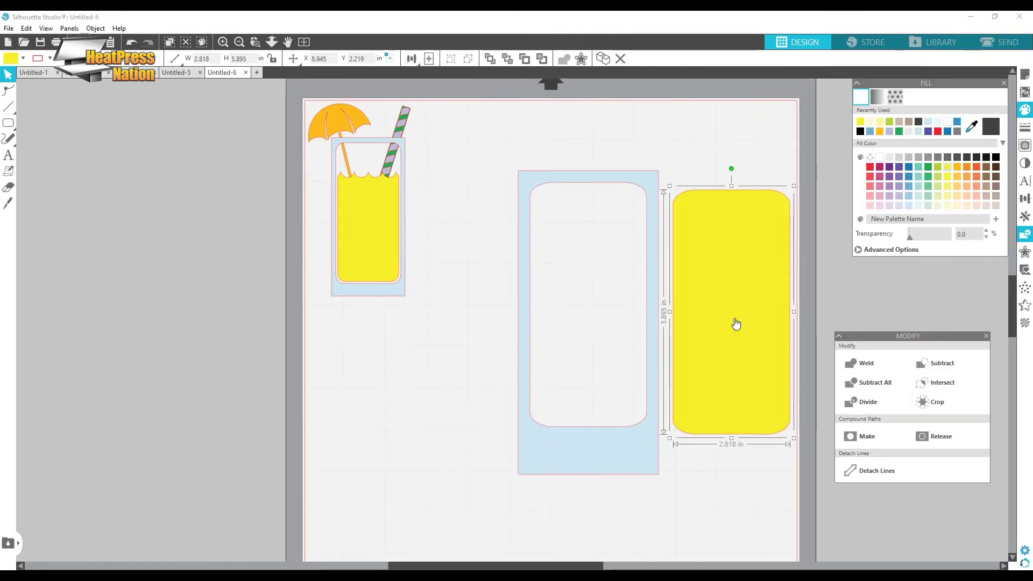
pyautogui.moveTo(733, 323); pyautogui.dragTo(598, 314)
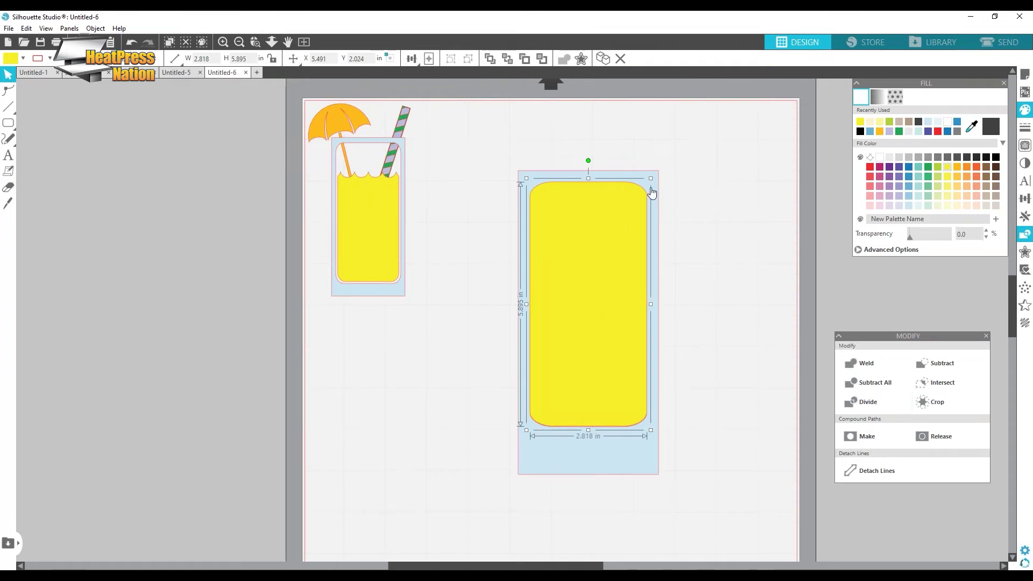
pyautogui.moveTo(651, 178); pyautogui.dragTo(644, 190)
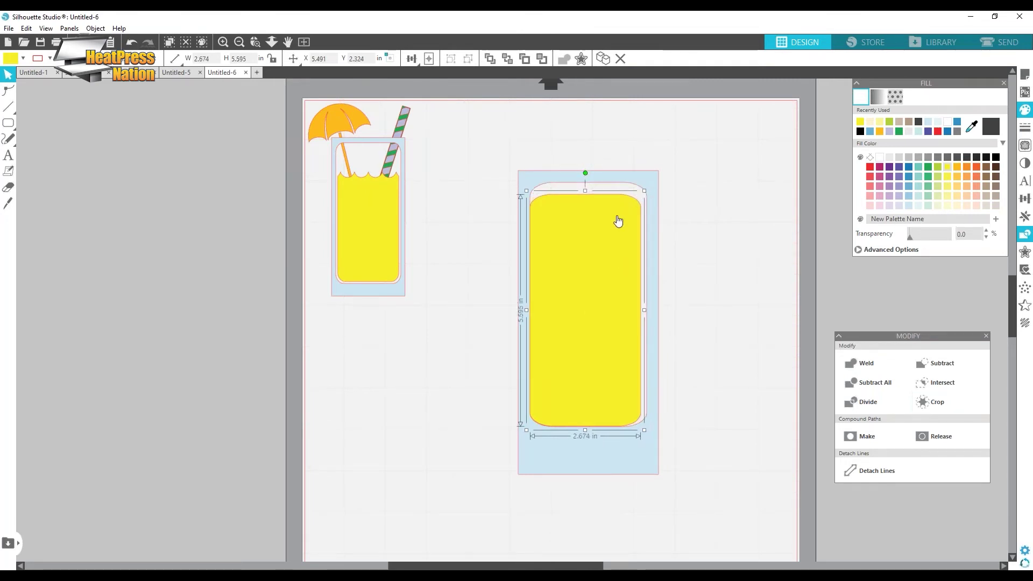
pyautogui.moveTo(610, 225); pyautogui.dragTo(612, 224)
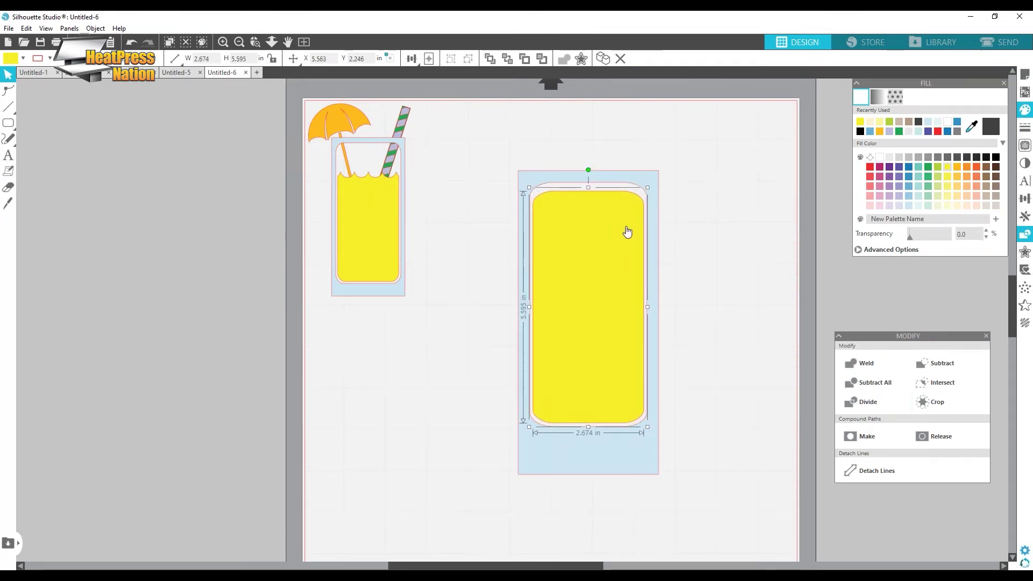
# - Centre the yellow liquid horizontally with the blue glass
pyautogui.moveTo(713, 236); pyautogui.dragTo(614, 248)
pyautogui.click(412, 58)
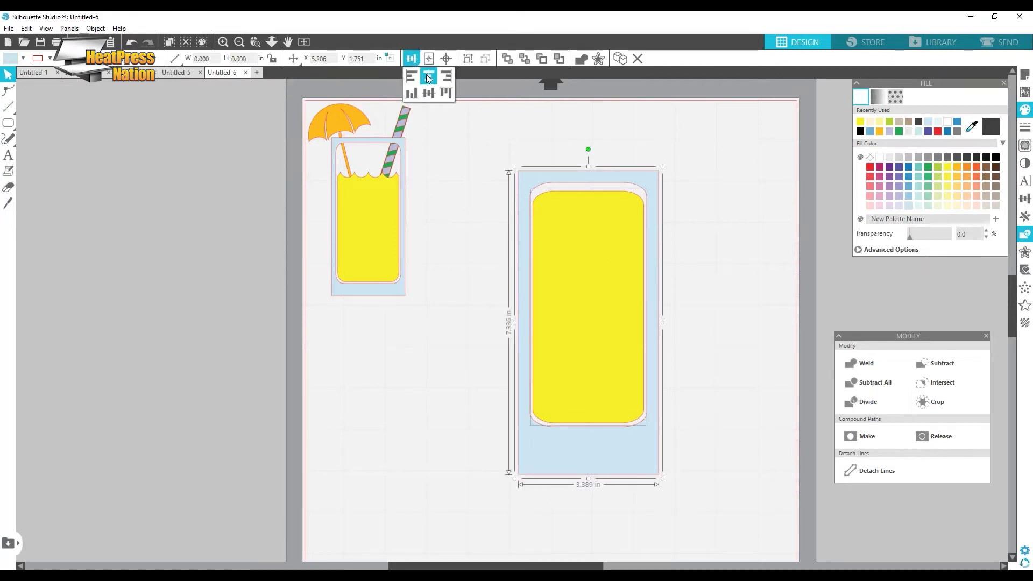
pyautogui.click(778, 282)
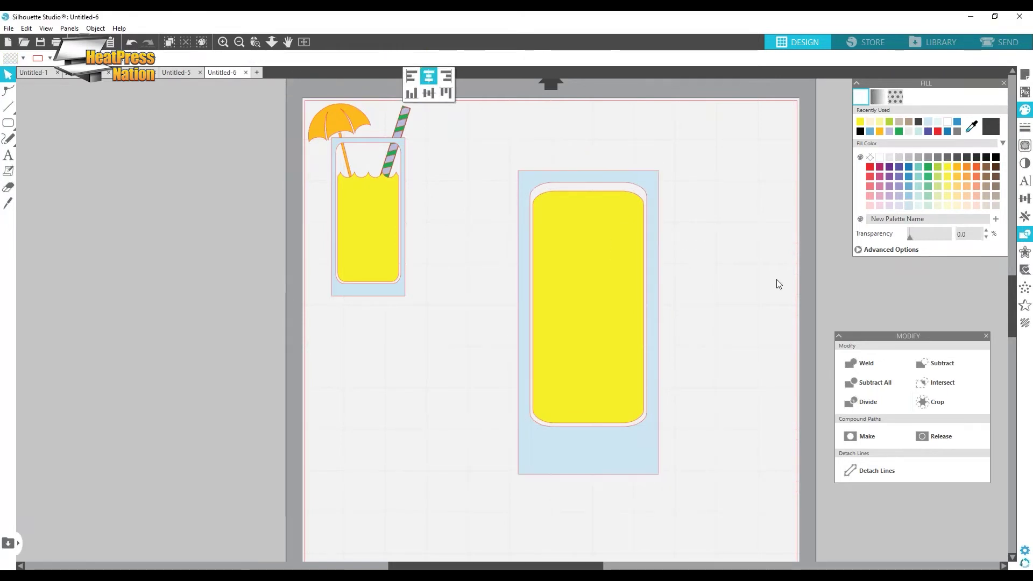
# - Ungroup the "beach please" design in the Untitled-5 document
pyautogui.click(173, 72)
pyautogui.scroll(-3, 644, 260)
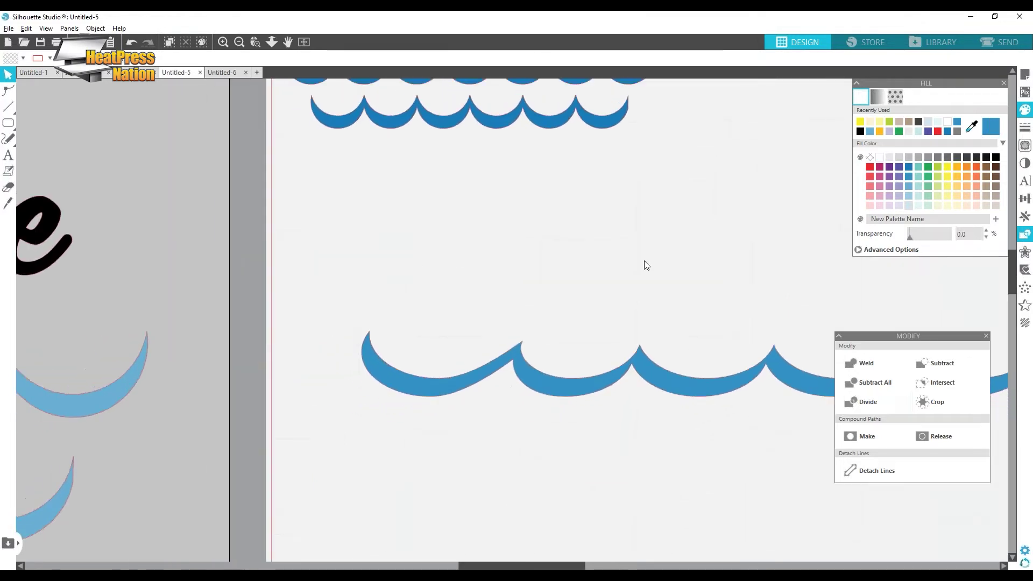
pyautogui.click(557, 186)
pyautogui.rightClick(557, 182)
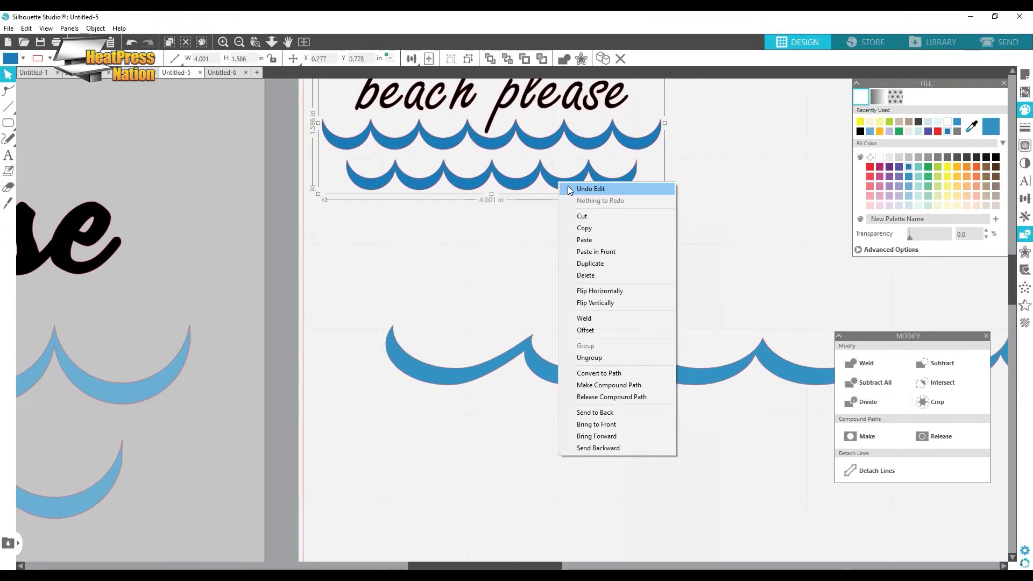
pyautogui.click(590, 358)
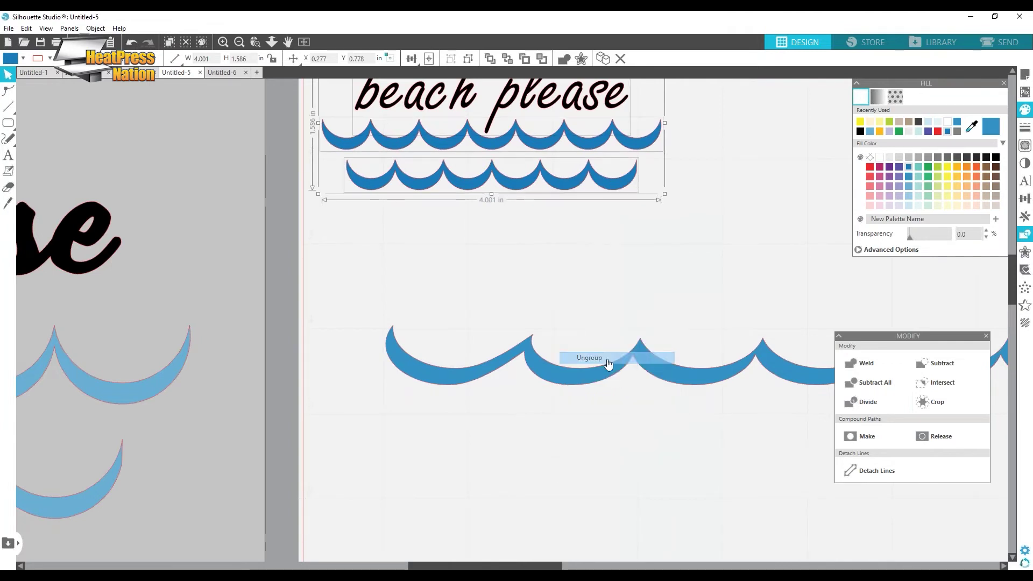
# - Move the lower wave row down away from the design and copy it
pyautogui.click(527, 202)
pyautogui.rightClick(525, 201)
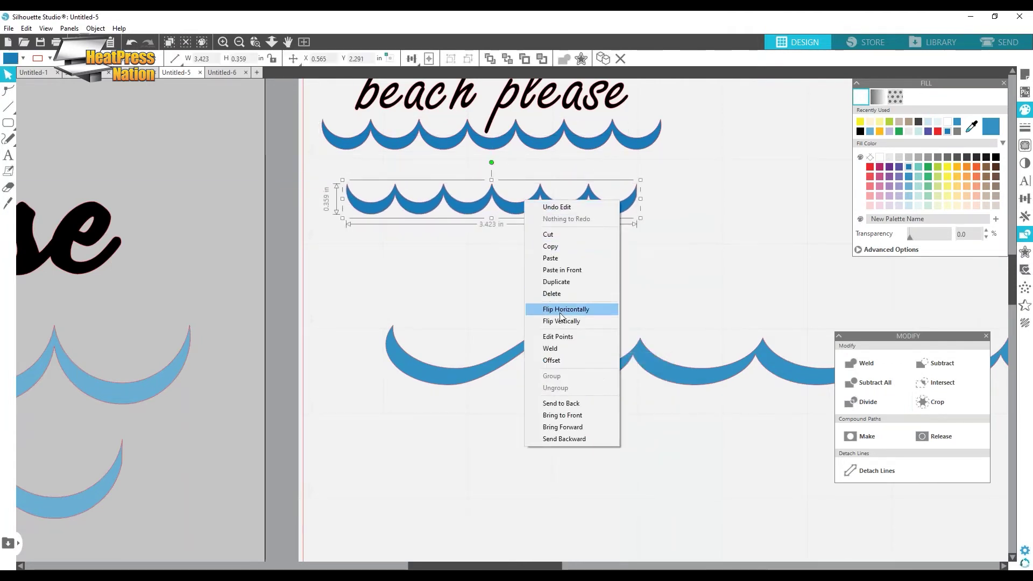
pyautogui.click(550, 246)
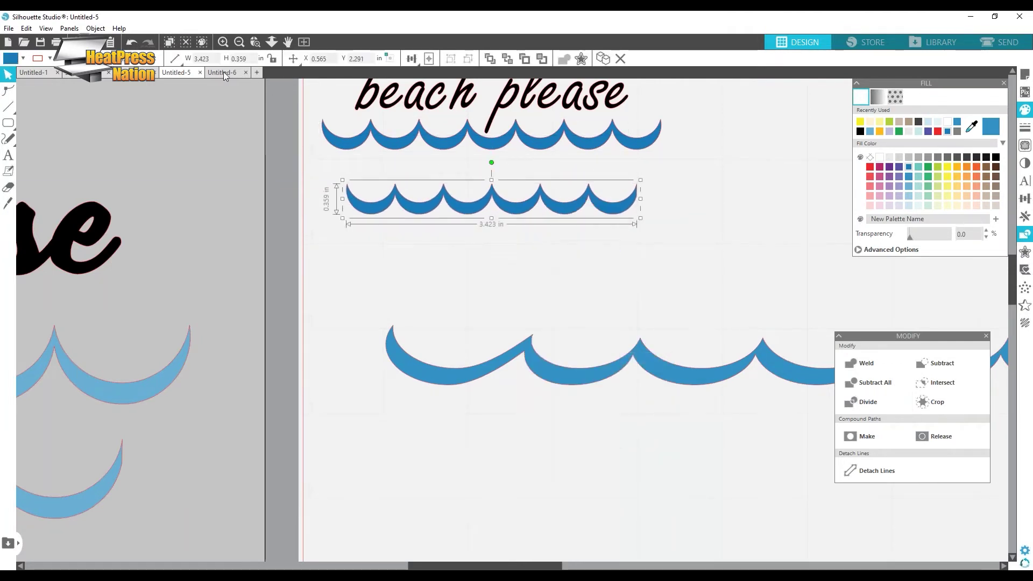
# - Paste the wave row into the Untitled-6 document and place it across the upper part of the yellow liquid
pyautogui.click(223, 72)
pyautogui.click(691, 223)
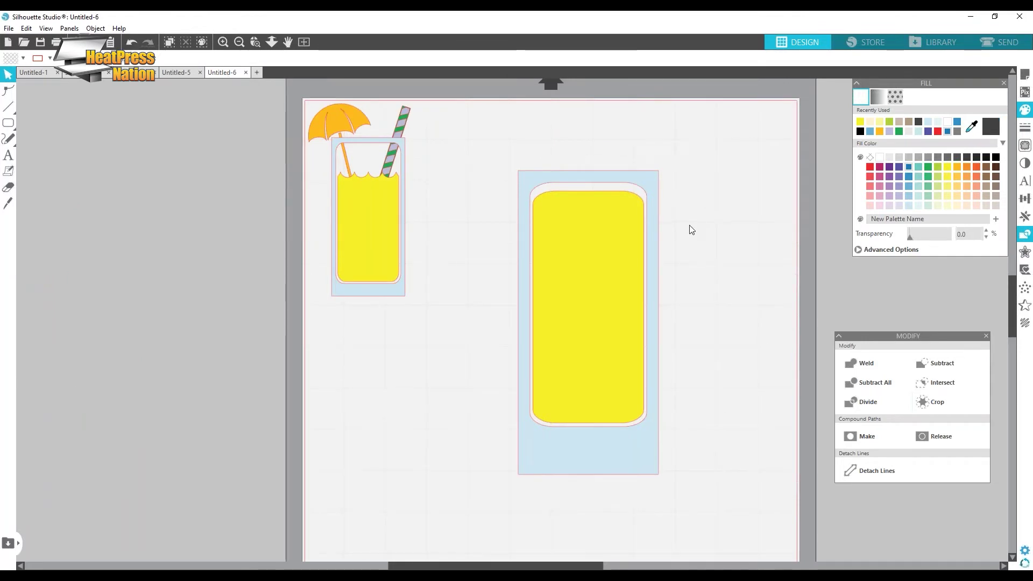
pyautogui.hotkey('ctrl', 'v')
pyautogui.moveTo(484, 241); pyautogui.dragTo(640, 235)
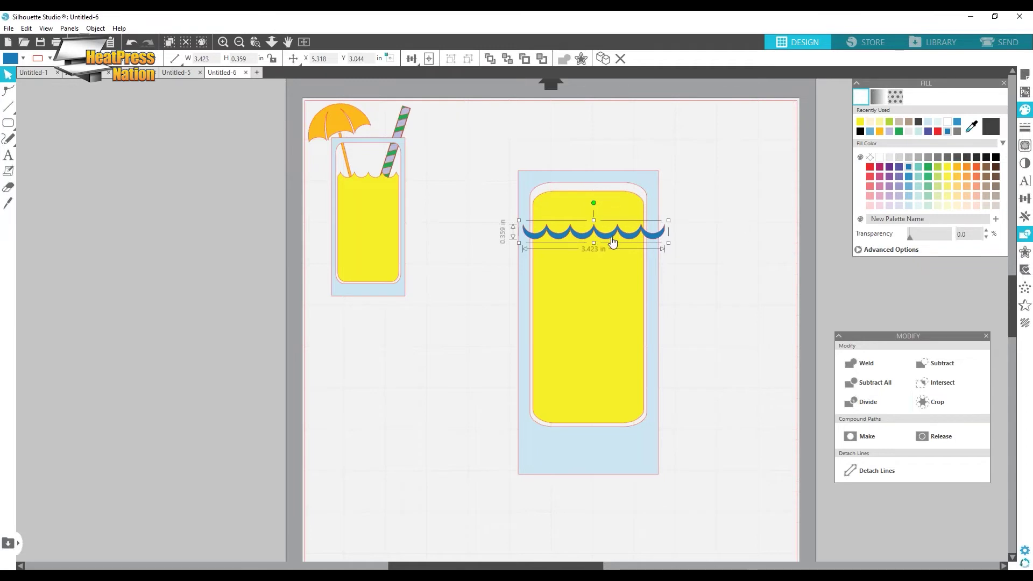
# - Centre the wave row horizontally with the yellow liquid and subtract it from the liquid
pyautogui.keyDown('shift'); pyautogui.click(606, 275); pyautogui.keyUp('shift')
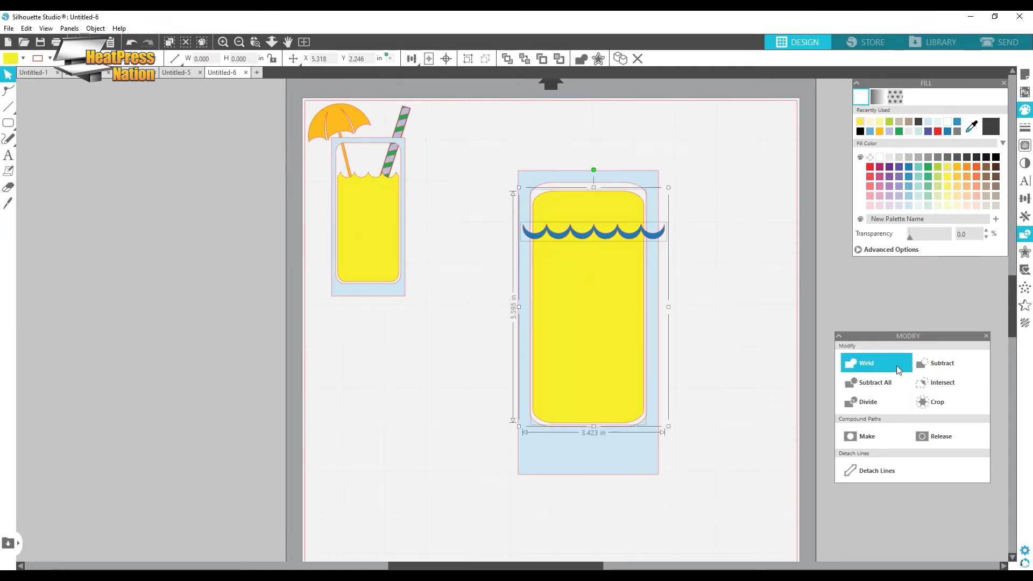
pyautogui.click(412, 58)
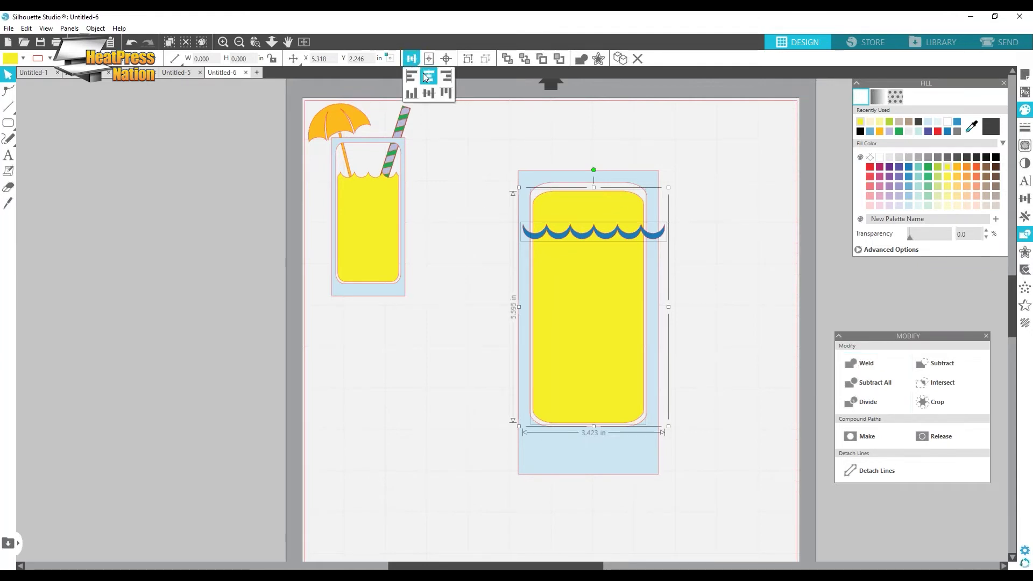
pyautogui.click(429, 77)
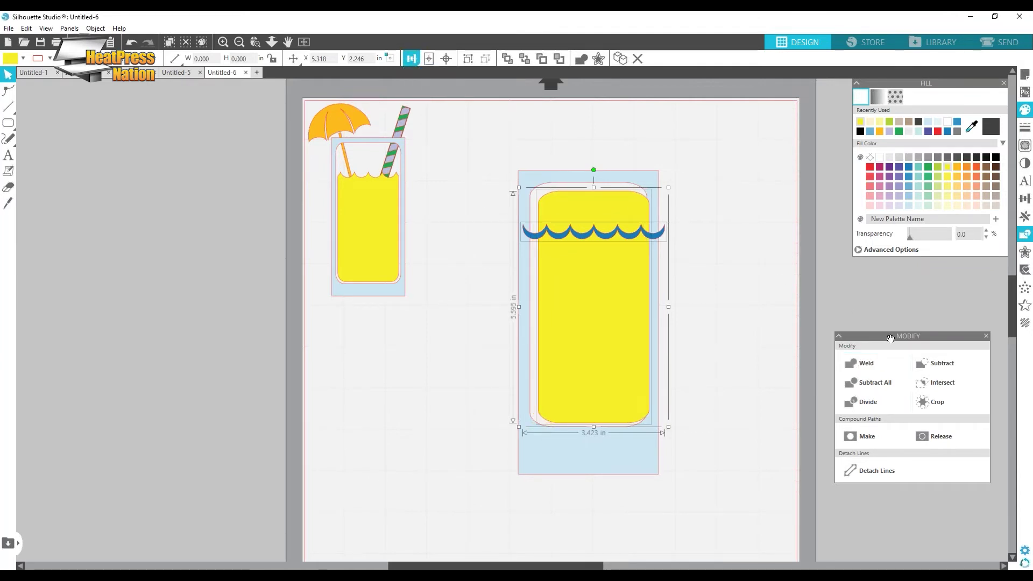
pyautogui.click(928, 362)
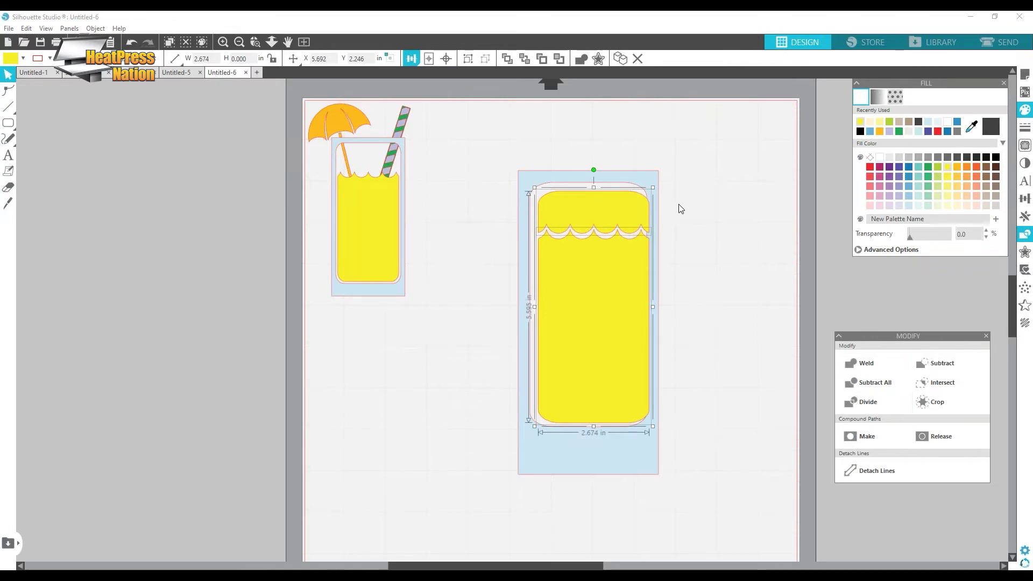
# - Delete the cut-off top piece of the liquid and reposition the remaining wavy liquid inside the glass opening
pyautogui.moveTo(628, 208); pyautogui.dragTo(756, 134)
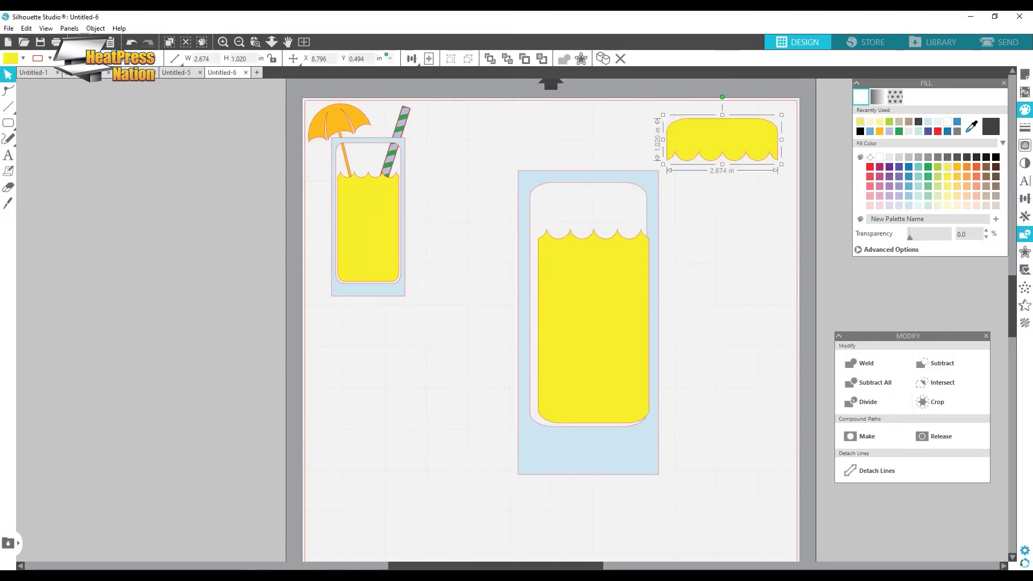
pyautogui.press('Delete')
pyautogui.moveTo(594, 301); pyautogui.dragTo(589, 299)
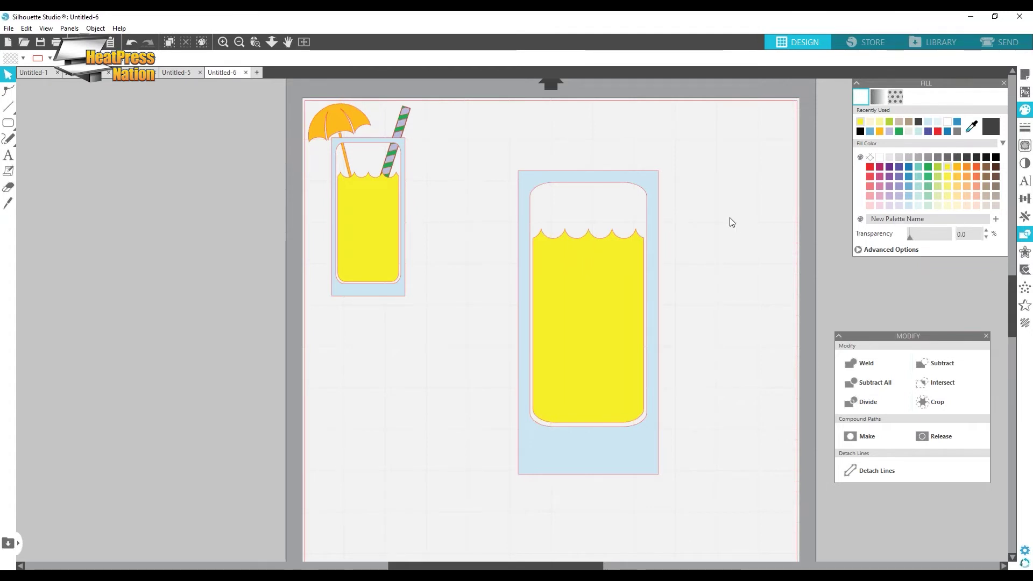
# - Move the blue glass together with its yellow liquid left and slightly down, next to the sample drink
pyautogui.click(609, 321)
pyautogui.moveTo(608, 320); pyautogui.dragTo(536, 318)
pyautogui.rightClick(547, 316)
pyautogui.click(589, 215)
pyautogui.click(680, 286)
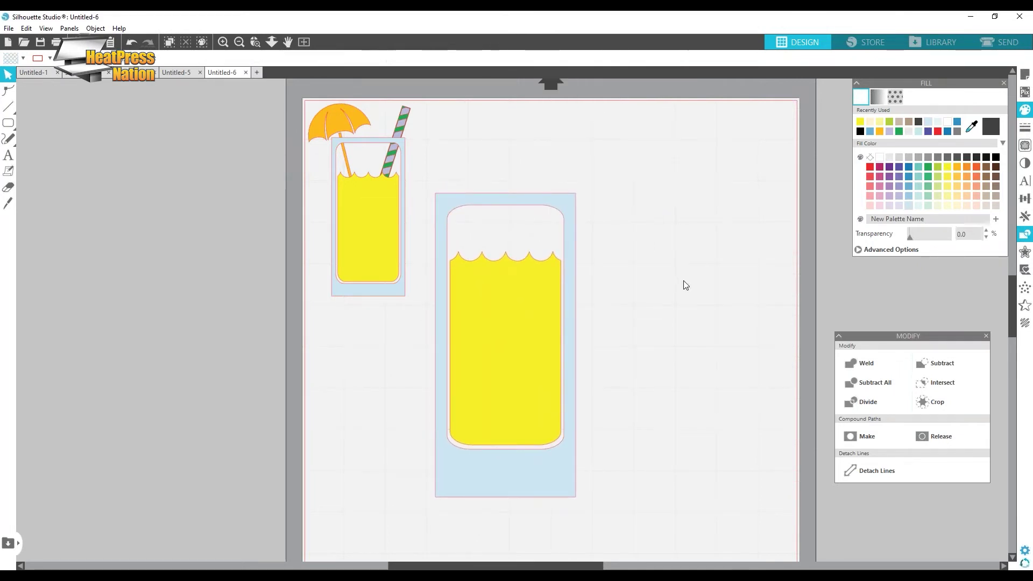
# - Draw a tall narrow rectangle about 0.77 × 9.64 in to the right of the glass and fill it teal
pyautogui.click(8, 122)
pyautogui.moveTo(653, 153)
pyautogui.mouseDown()
pyautogui.moveTo(666, 433)
pyautogui.moveTo(716, 521)
pyautogui.moveTo(684, 551)
pyautogui.mouseUp()
pyautogui.click(918, 166)
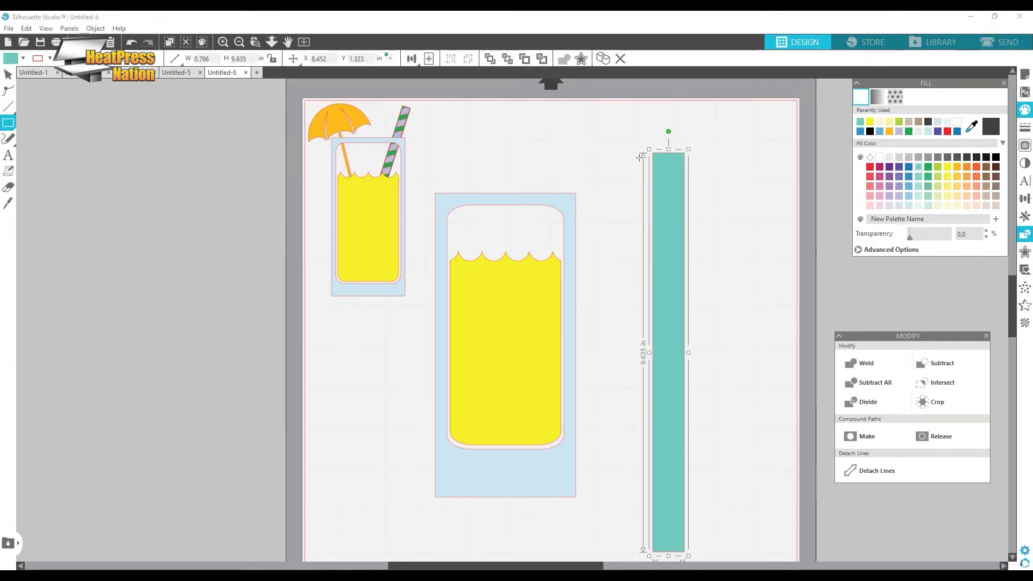
# - Draw a small rectangle about 1.87 × 0.51 in beside the teal bar, fill it orange and tilt it diagonally
pyautogui.moveTo(712, 138)
pyautogui.mouseDown()
pyautogui.moveTo(752, 165)
pyautogui.moveTo(790, 160)
pyautogui.mouseUp()
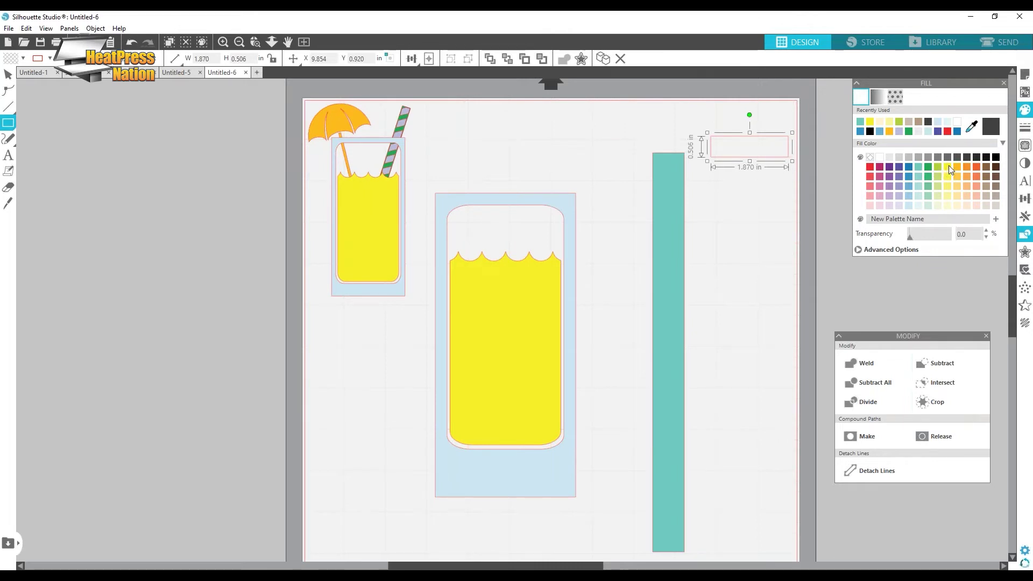
pyautogui.click(977, 167)
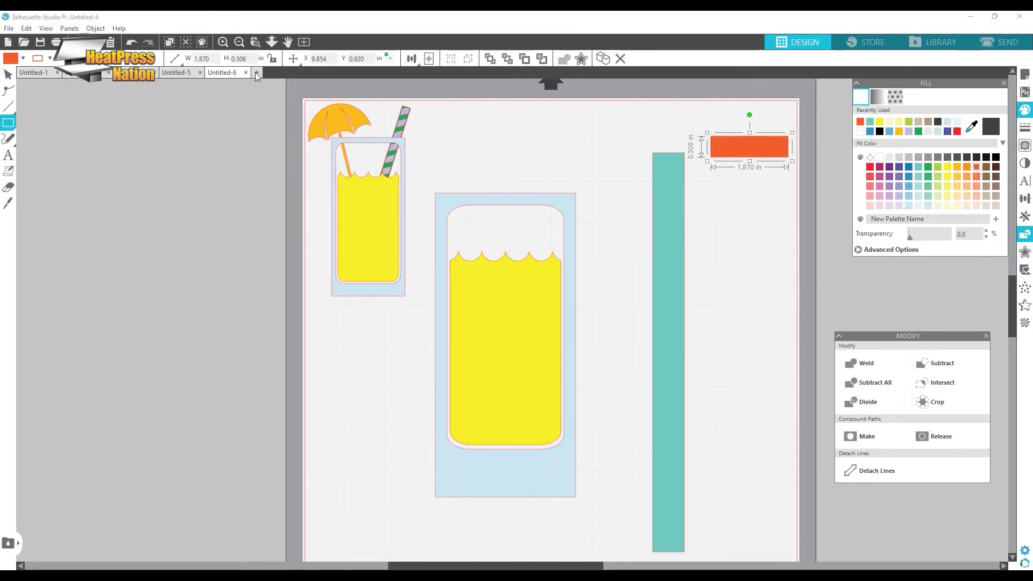
pyautogui.click(9, 73)
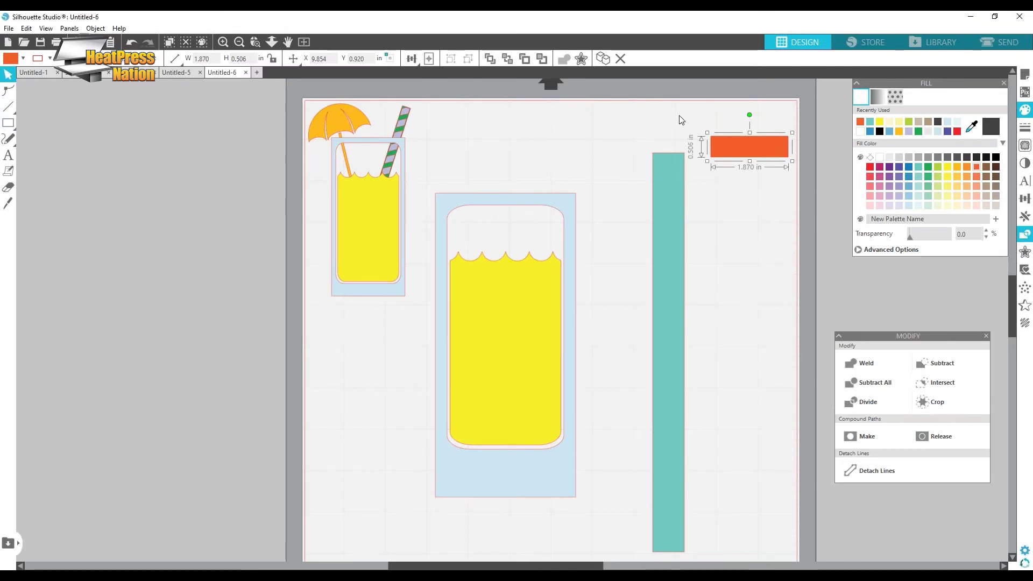
pyautogui.moveTo(751, 110); pyautogui.dragTo(730, 122)
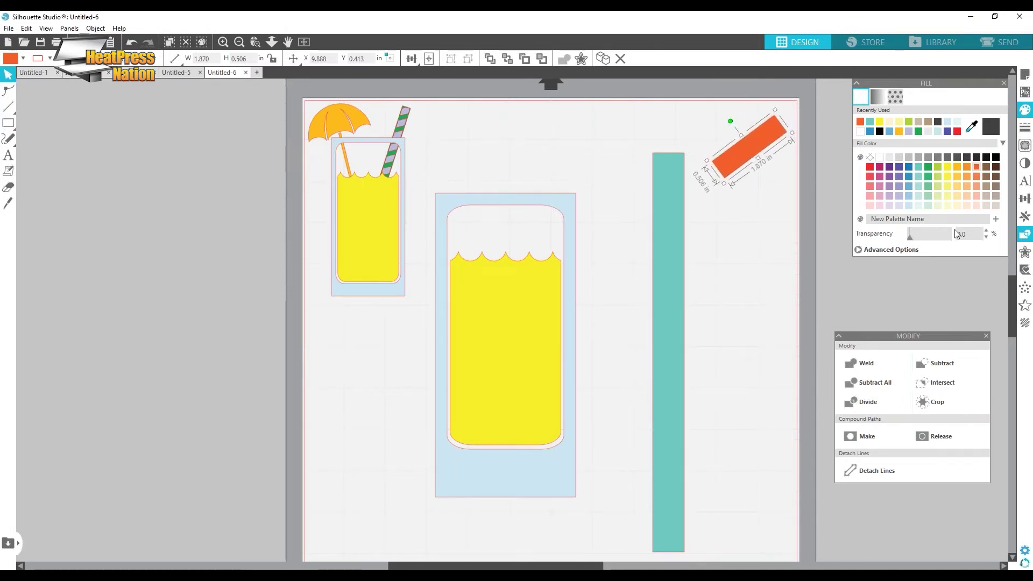
# - Duplicate the tilted orange rectangle downward repeatedly to build a column of diagonal stripes beside the teal bar
pyautogui.click(1025, 217)
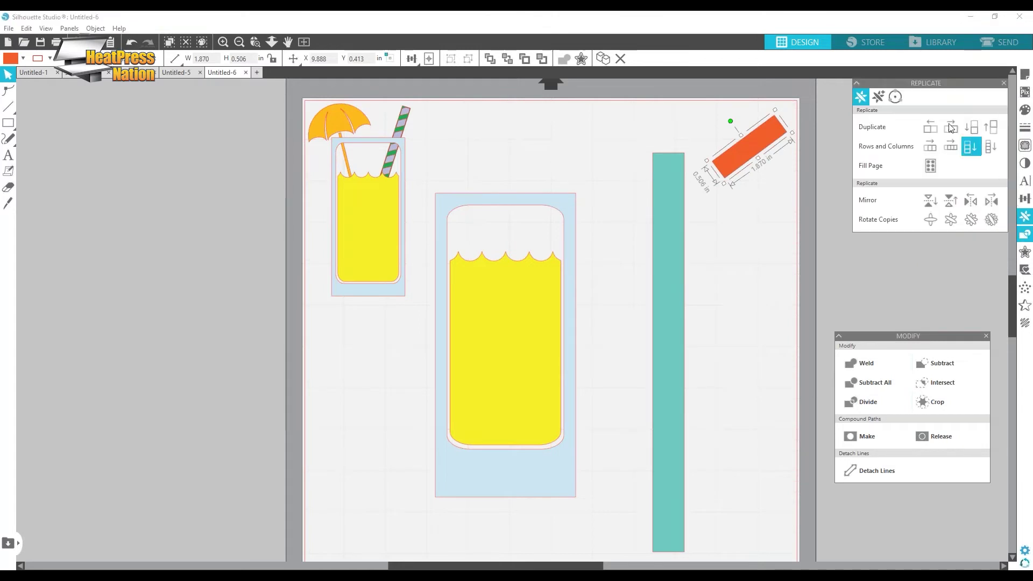
pyautogui.click(975, 129)
pyautogui.click(975, 129)
pyautogui.click(975, 129)
pyautogui.click(975, 129)
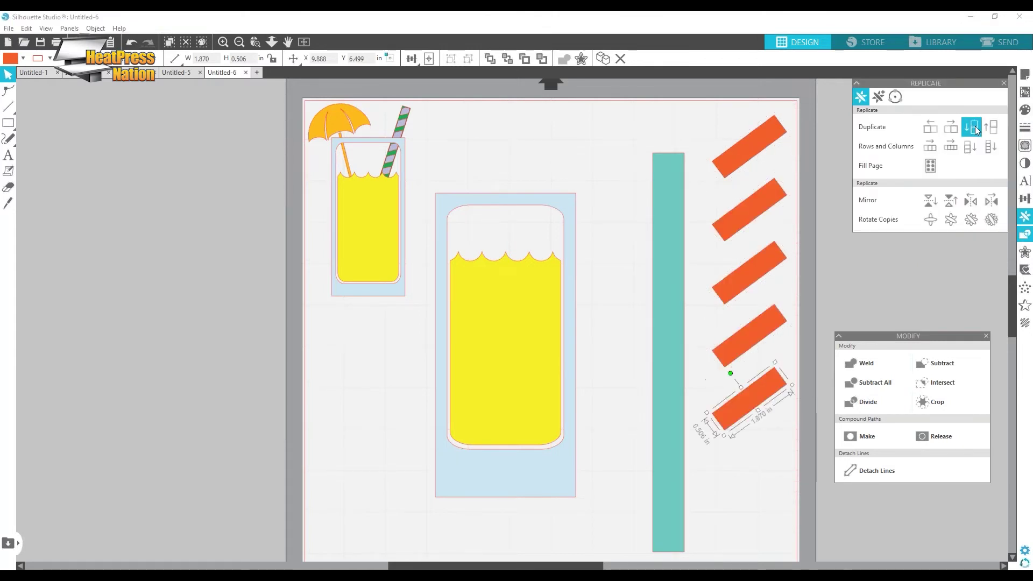
pyautogui.click(975, 129)
pyautogui.click(761, 128)
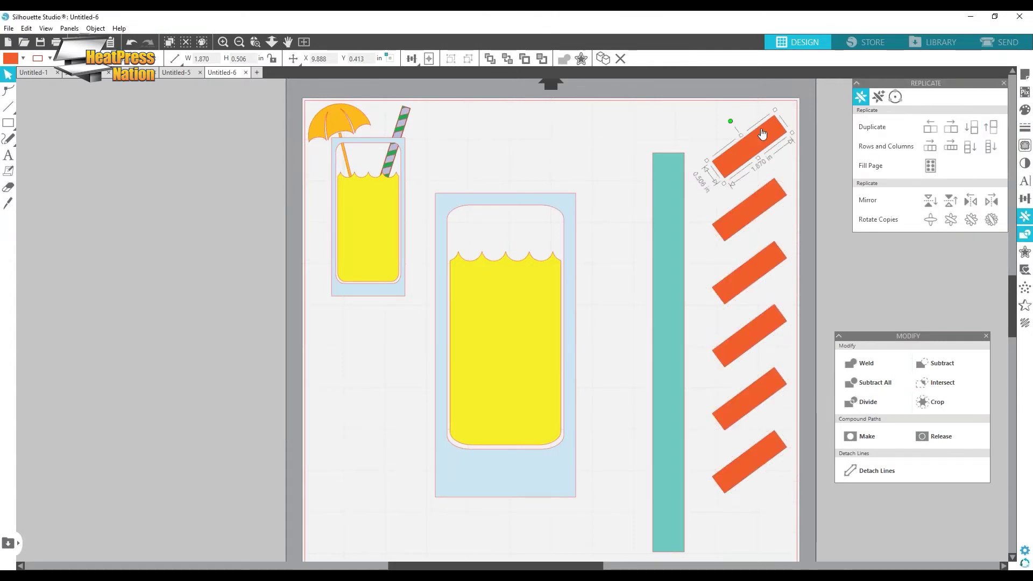
pyautogui.click(975, 129)
pyautogui.click(975, 129)
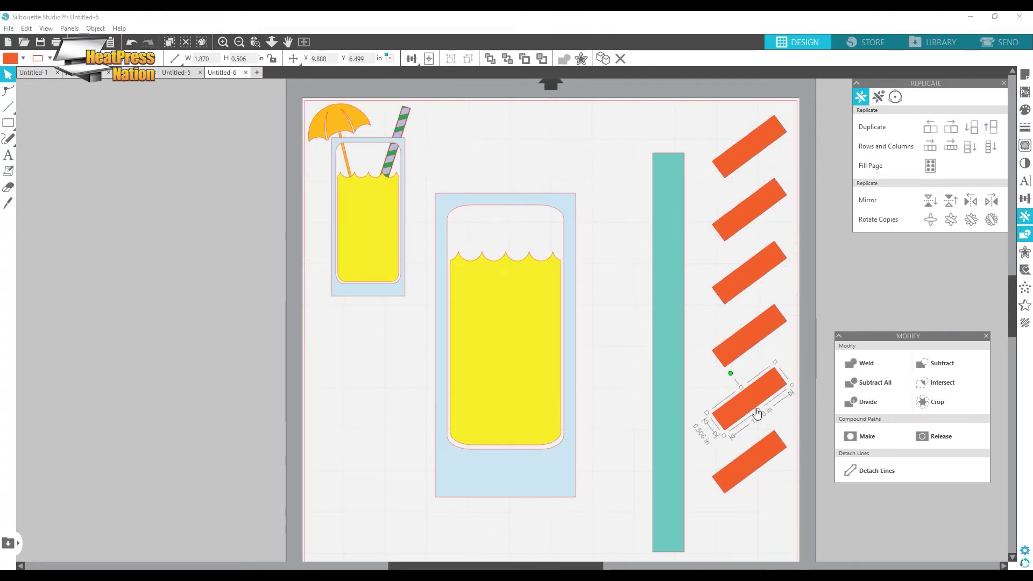
# - Shift the top stripe slightly down and move the lowest stripe down to the bottom end of the teal bar
pyautogui.scroll(-1, 708, 428)
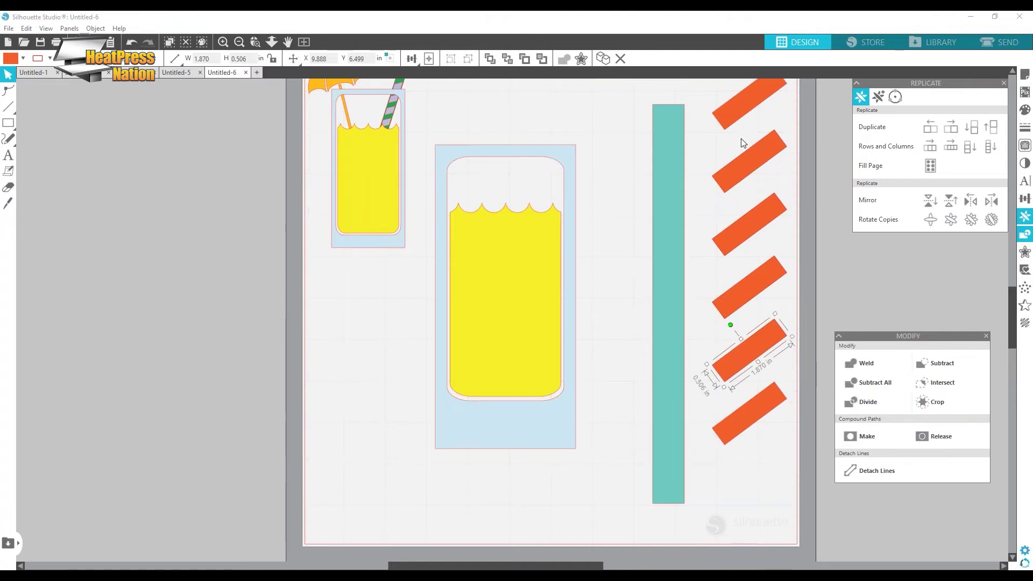
pyautogui.scroll(1, 743, 143)
pyautogui.press('Escape')
pyautogui.moveTo(752, 131); pyautogui.dragTo(751, 138)
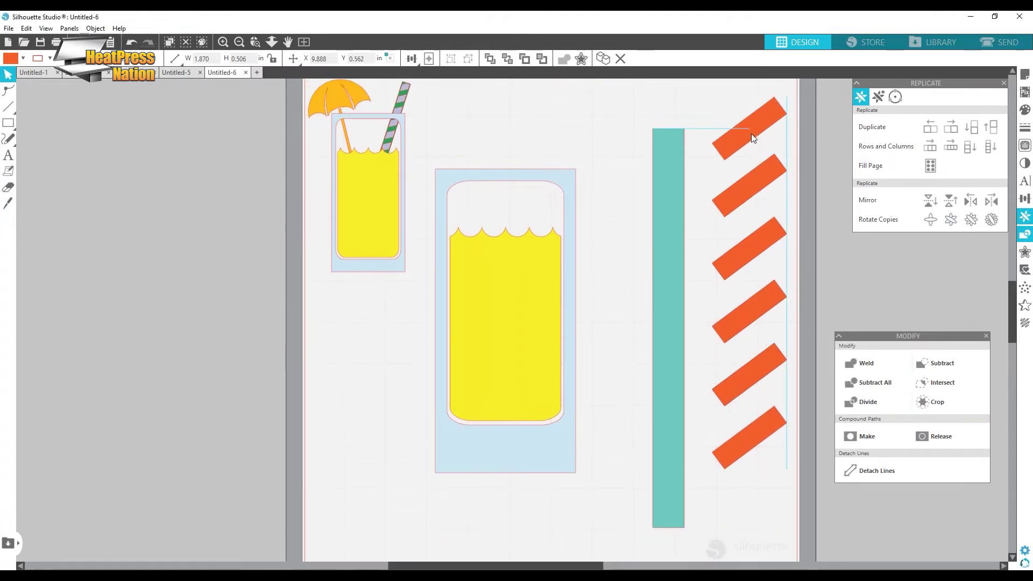
pyautogui.click(651, 138)
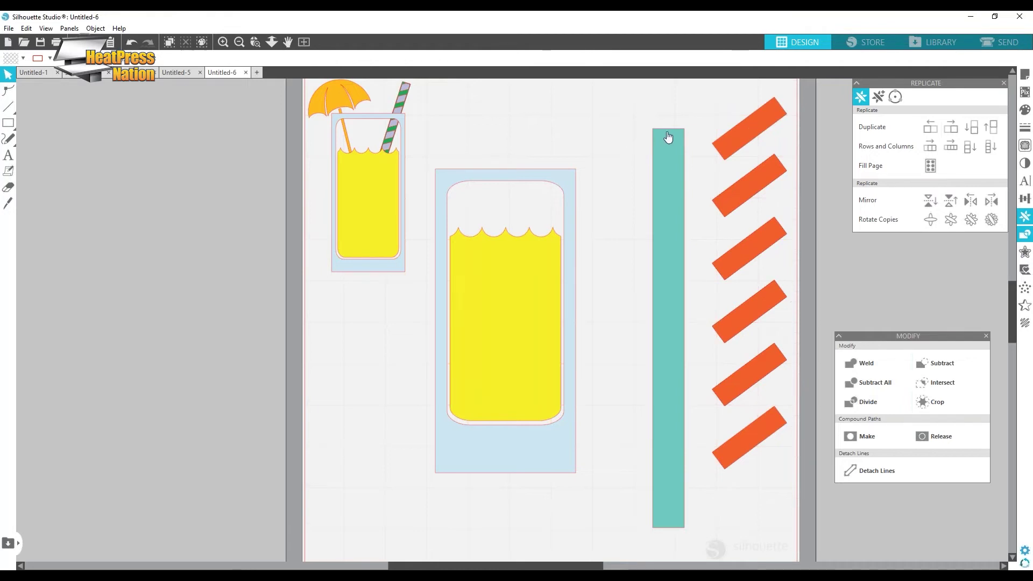
pyautogui.scroll(-1, 720, 438)
pyautogui.moveTo(749, 393); pyautogui.dragTo(751, 475)
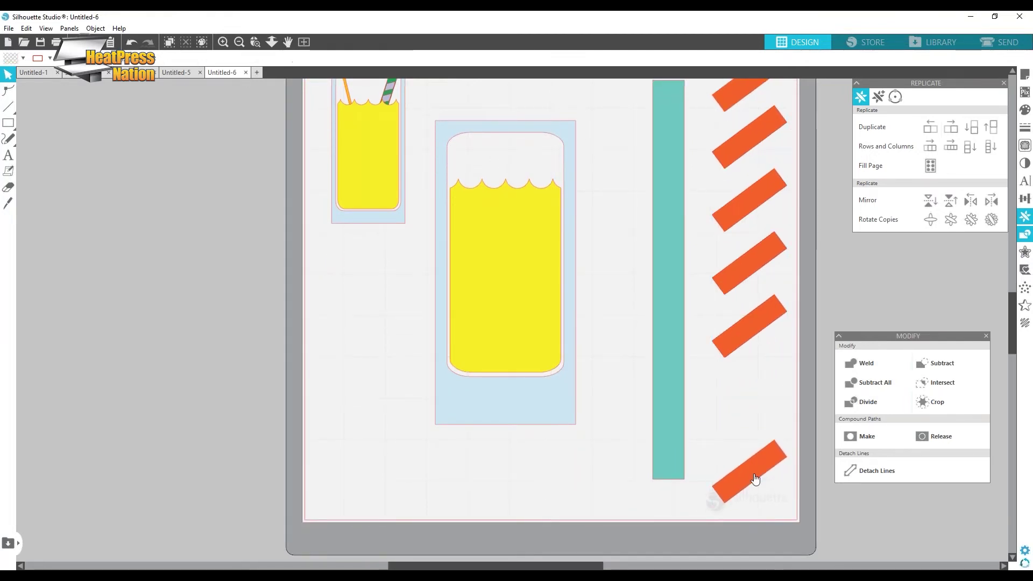
# - Align the centres of all the orange stripes and space them evenly in the vertical direction
pyautogui.scroll(-3, 796, 322)
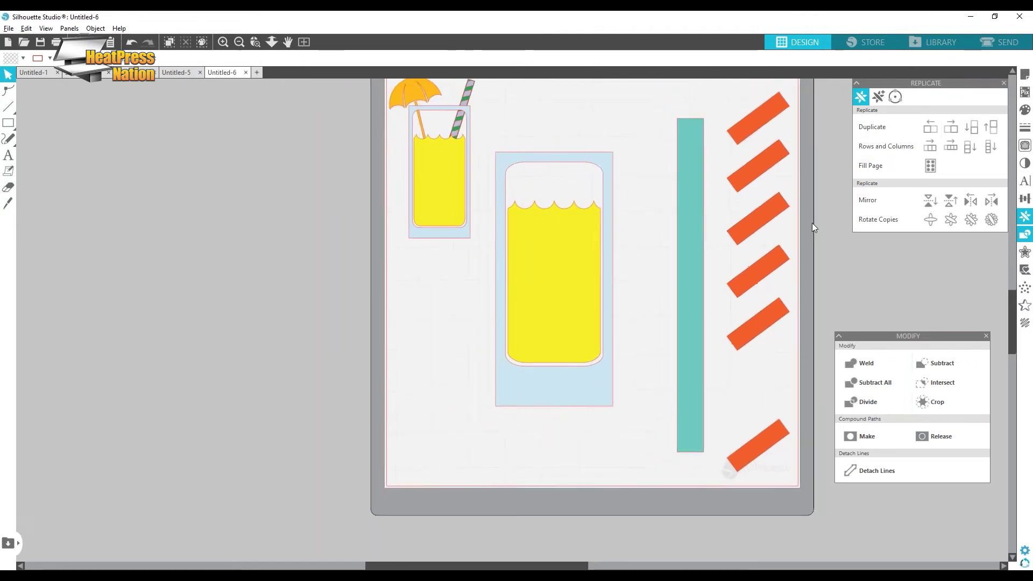
pyautogui.moveTo(821, 85); pyautogui.dragTo(715, 486)
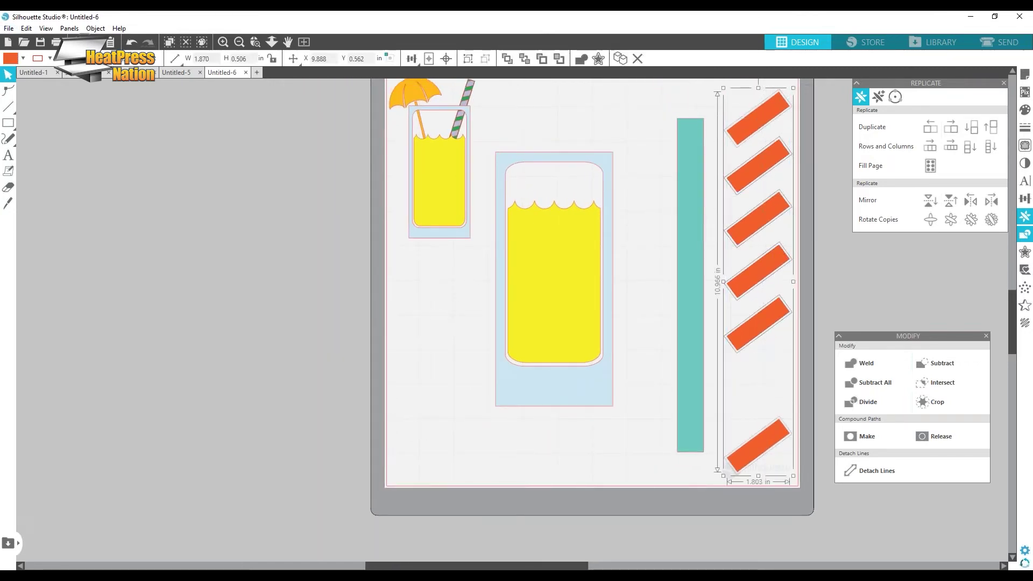
pyautogui.click(411, 58)
pyautogui.click(432, 77)
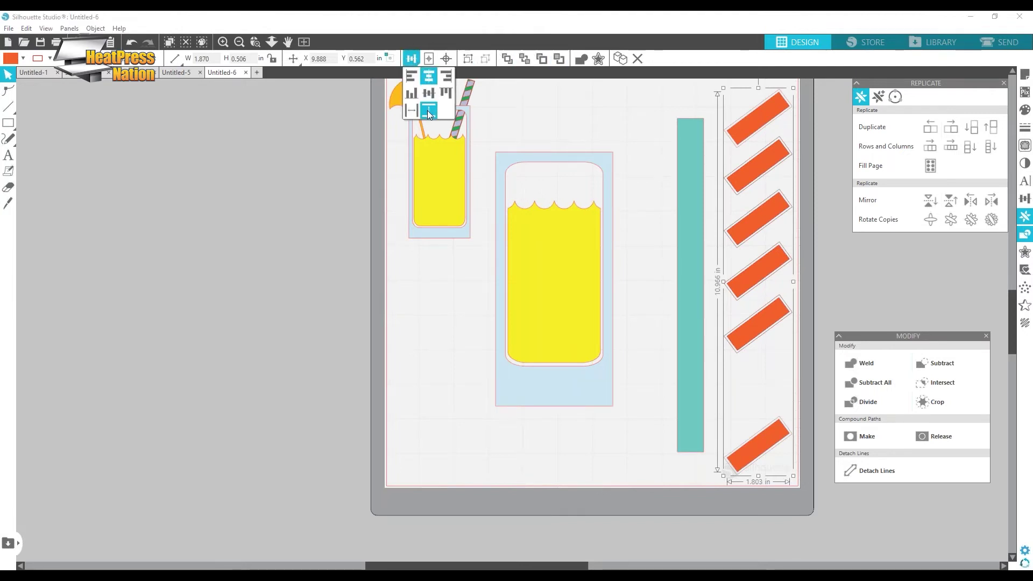
pyautogui.click(430, 111)
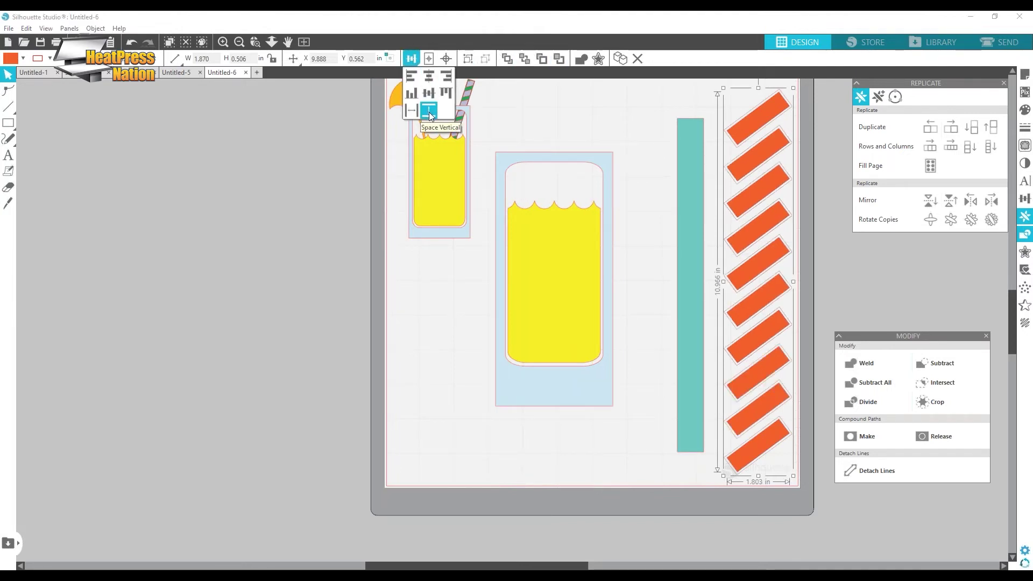
# - Delete the fifth stripe from the top and space the remaining orange stripes evenly in the vertical direction
pyautogui.click(847, 242)
pyautogui.click(759, 263)
pyautogui.press('Delete')
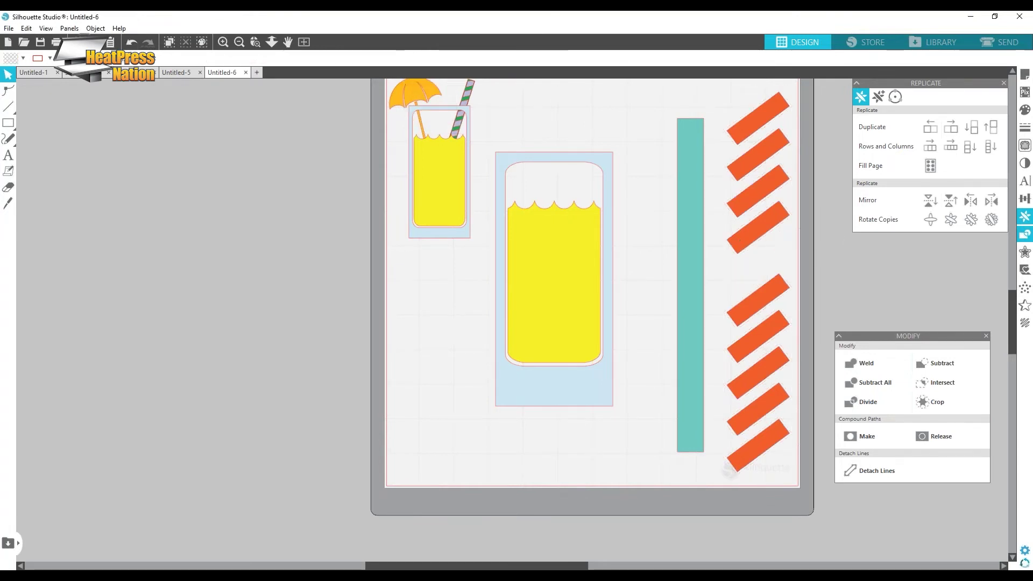
pyautogui.moveTo(745, 126); pyautogui.dragTo(718, 473)
pyautogui.click(430, 58)
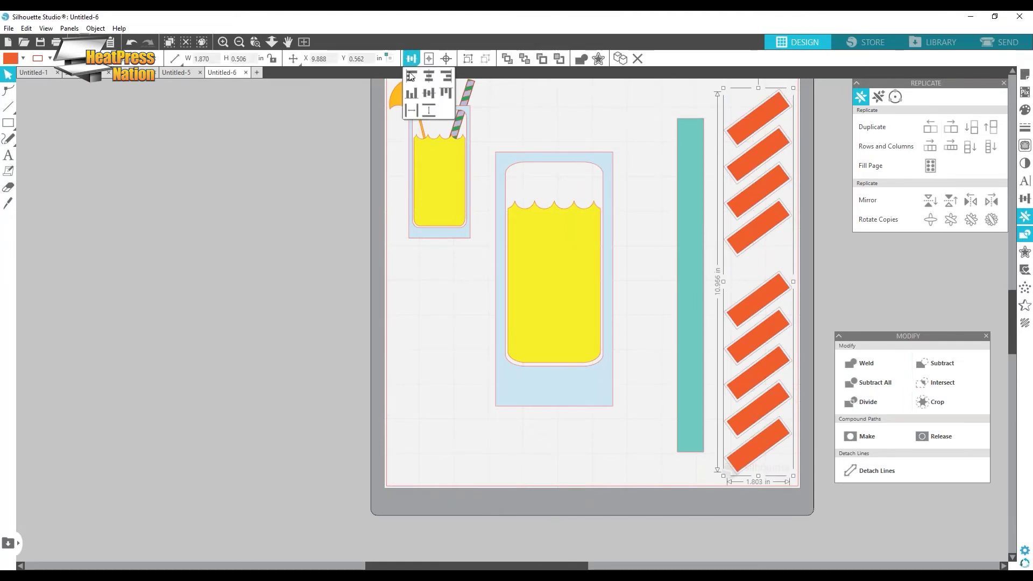
pyautogui.click(427, 111)
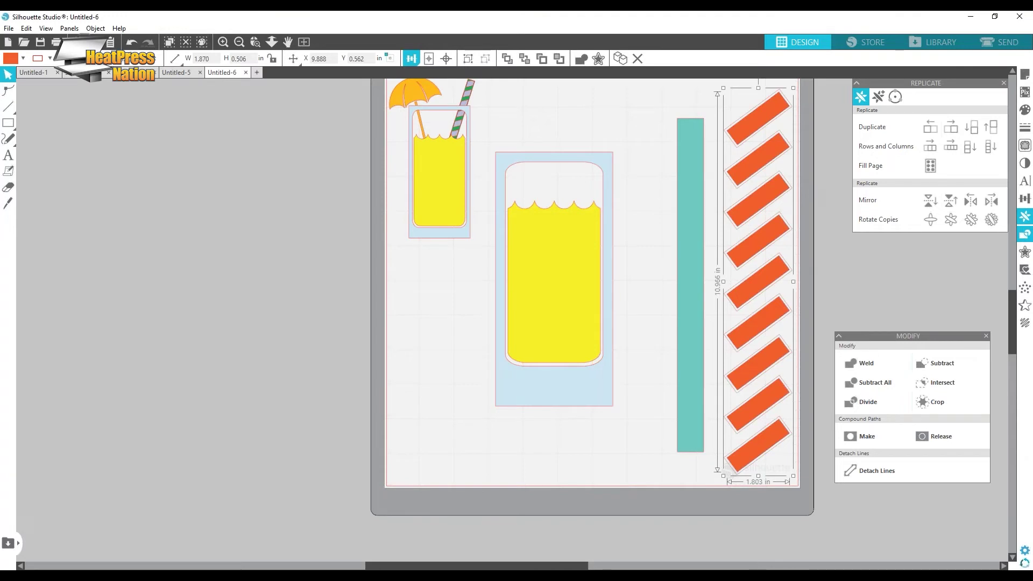
# - Combine all the orange stripes into one compound path
pyautogui.click(868, 436)
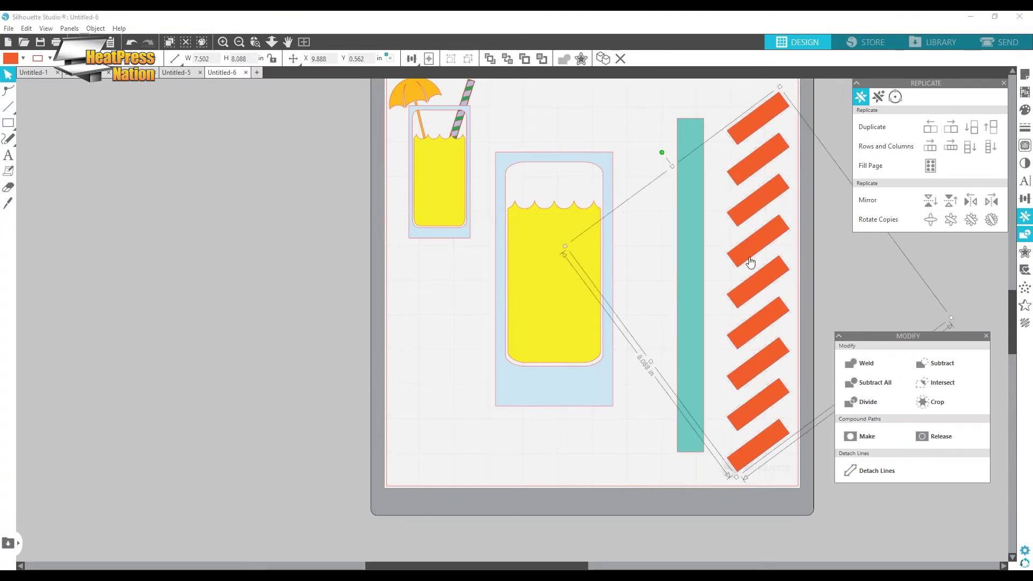
pyautogui.keyDown('shift'); pyautogui.click(695, 231); pyautogui.keyUp('shift')
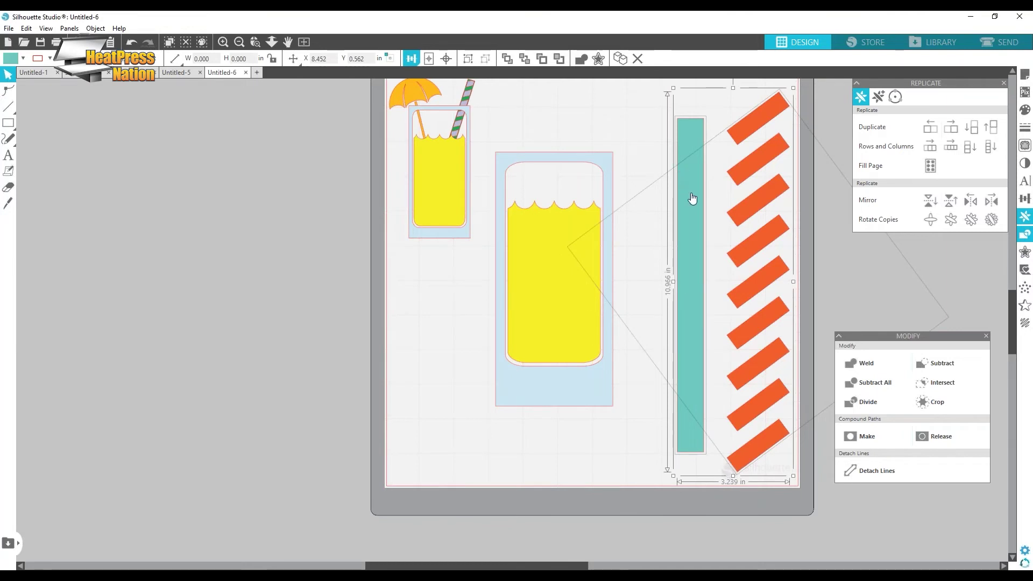
pyautogui.press('Escape')
# - Duplicate the teal bar and place the copy between the glass and the original bar
pyautogui.click(690, 142)
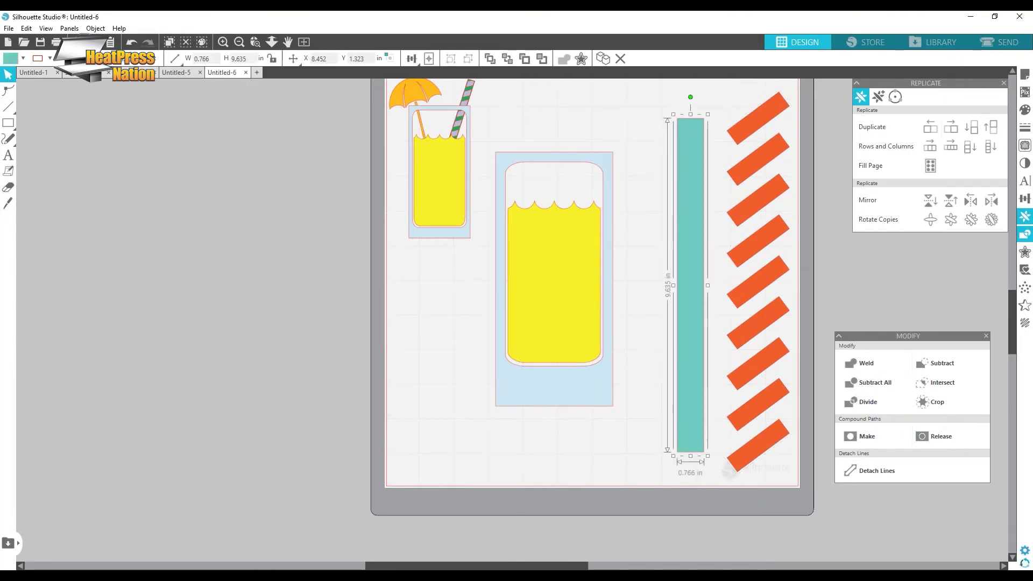
pyautogui.hotkey('ctrl', 'd')
pyautogui.moveTo(706, 168); pyautogui.dragTo(631, 144)
# - Centre the orange stripes and the original teal bar on each other and subtract the stripes from the bar
pyautogui.click(768, 119)
pyautogui.keyDown('shift'); pyautogui.click(701, 143); pyautogui.keyUp('shift')
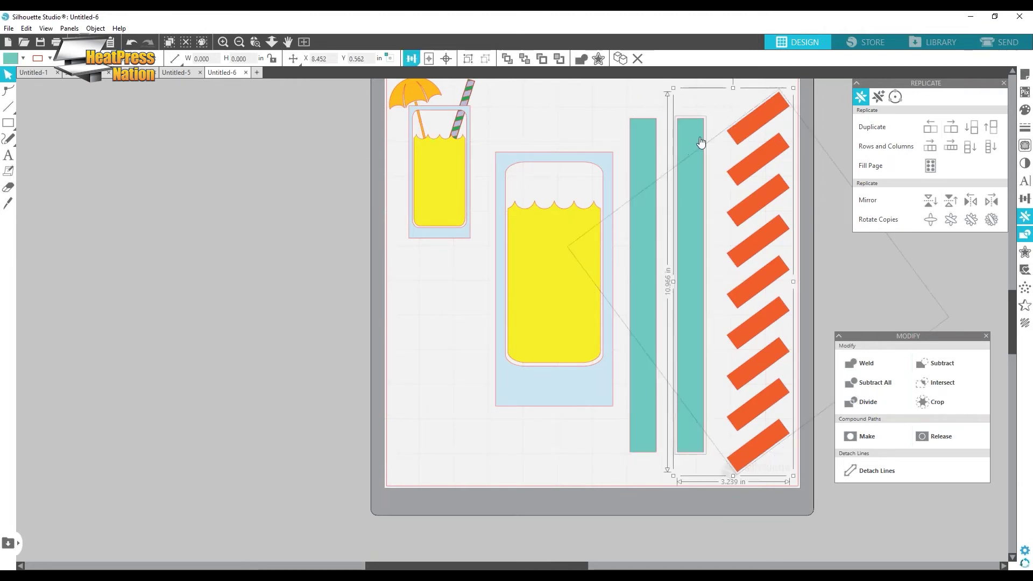
pyautogui.click(411, 58)
pyautogui.click(446, 59)
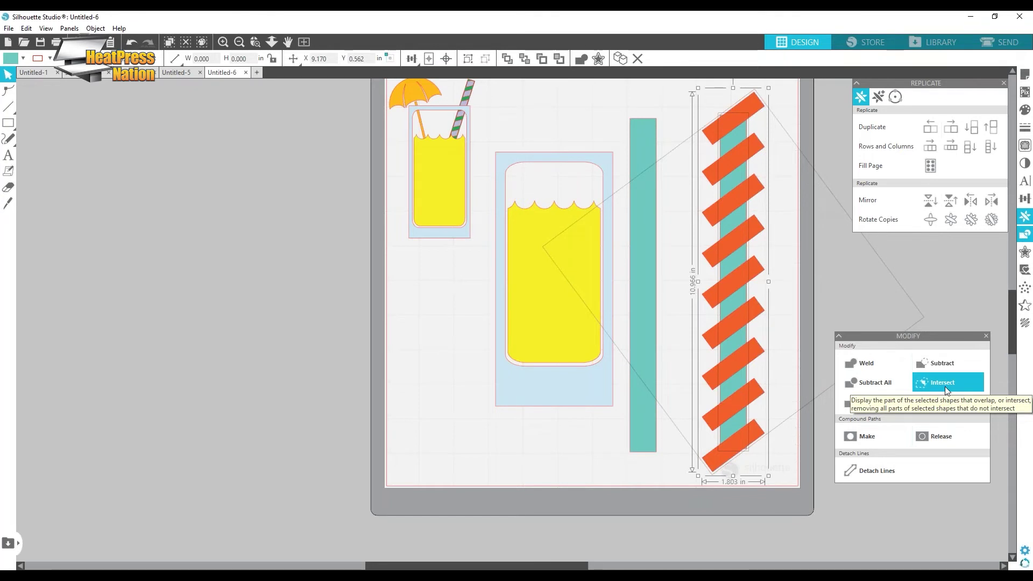
pyautogui.click(956, 363)
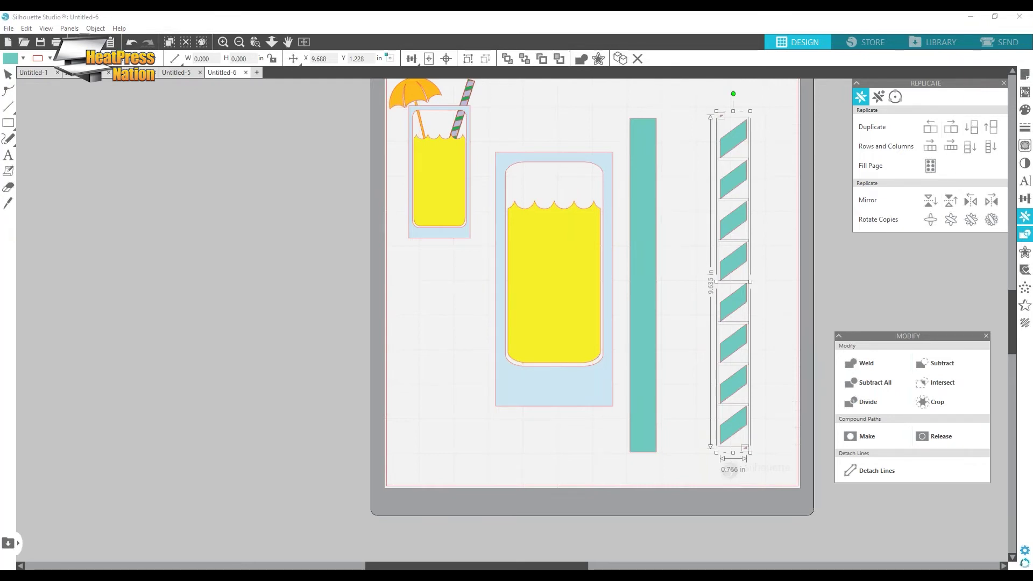
# - Replace the subtraction with an intersection of the orange stripes and teal bar, combining the trimmed stripes into one compound path
pyautogui.hotkey('ctrl', 'z')
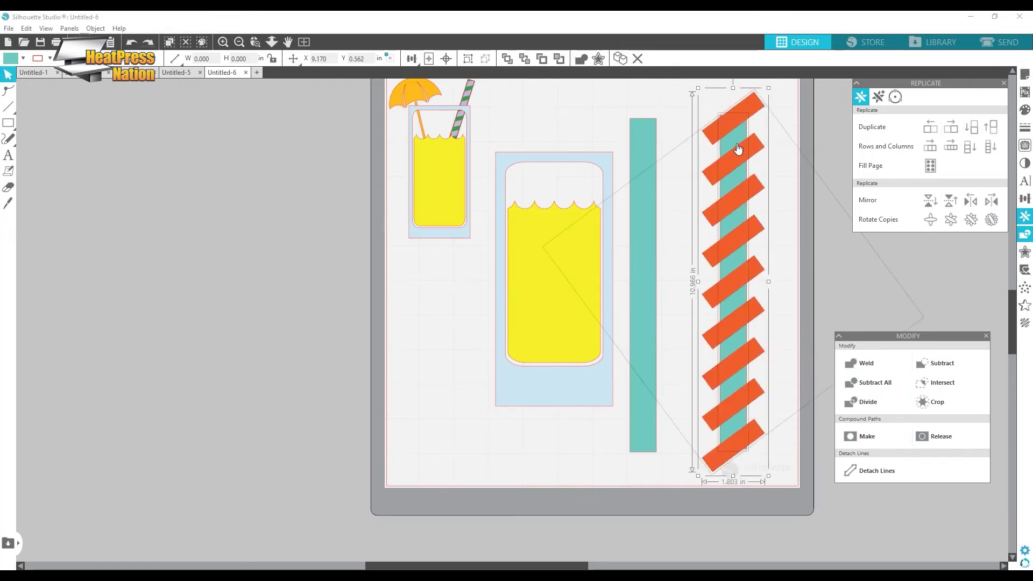
pyautogui.click(954, 383)
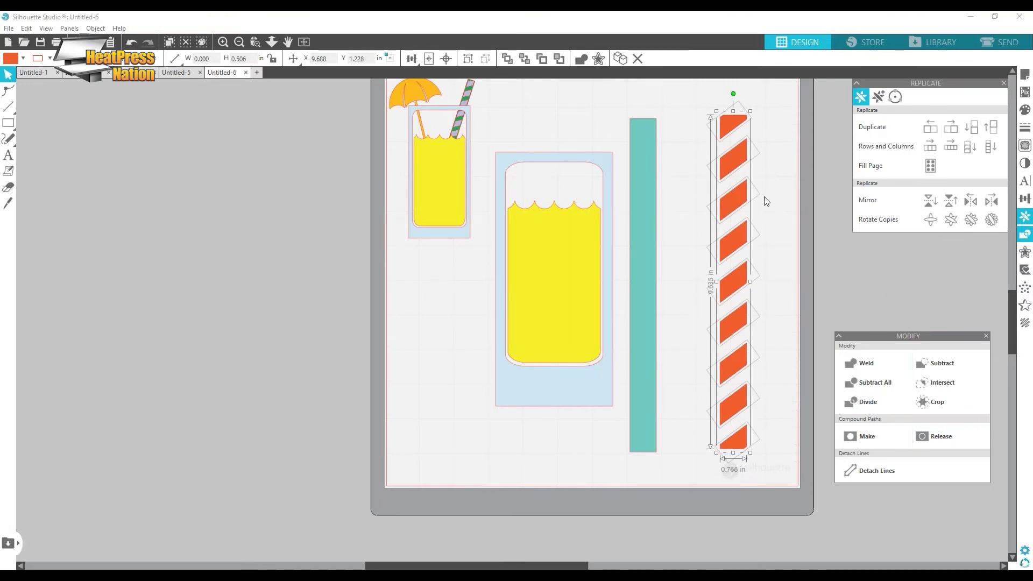
pyautogui.click(867, 436)
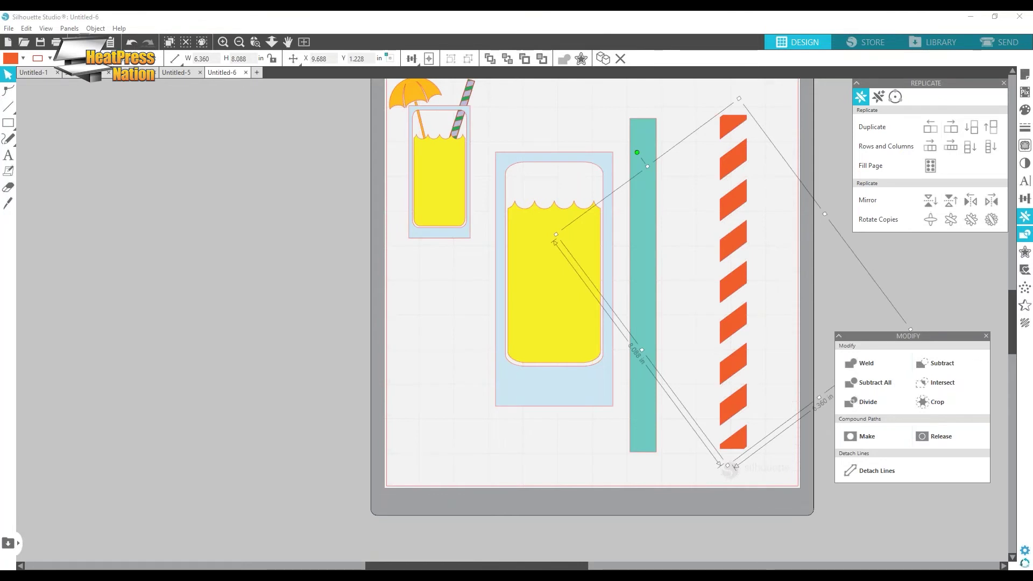
# - Move the spare teal bar over the trimmed orange stripes and enlarge it to about 1 in wide and 9.77 in tall
pyautogui.moveTo(641, 209); pyautogui.dragTo(729, 203)
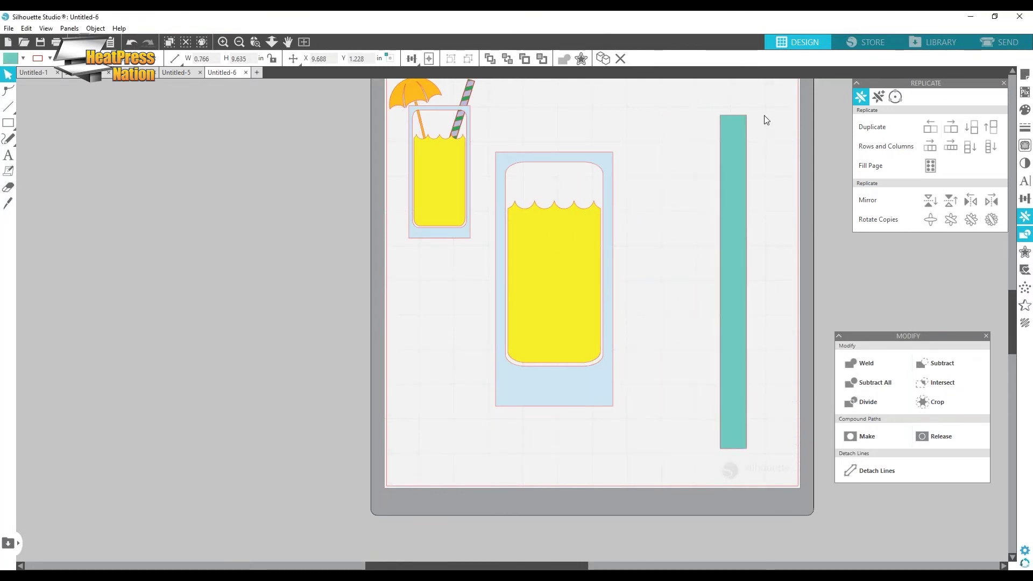
pyautogui.moveTo(763, 107); pyautogui.dragTo(712, 458)
pyautogui.moveTo(732, 111); pyautogui.dragTo(732, 106)
pyautogui.moveTo(749, 280); pyautogui.dragTo(759, 281)
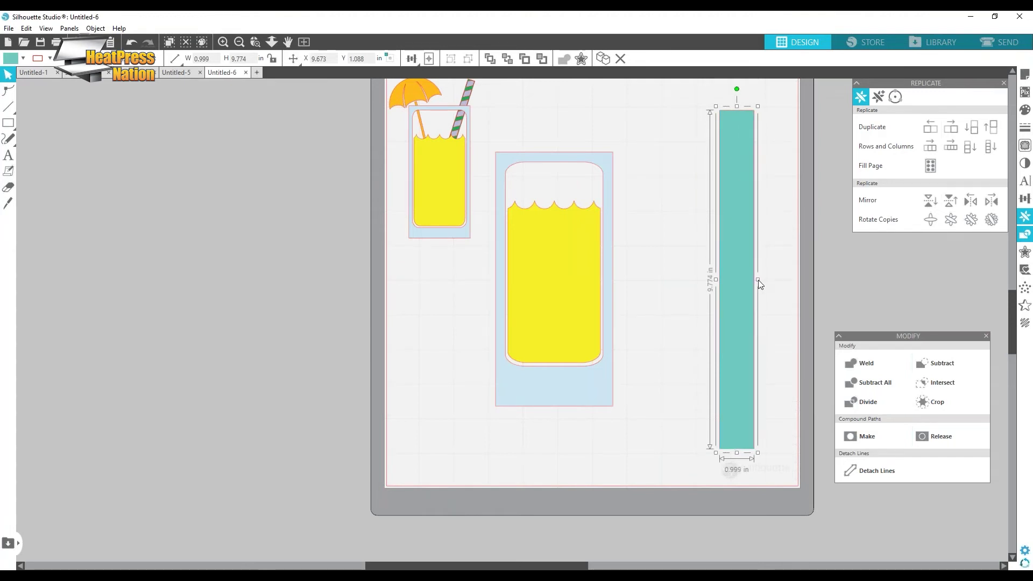
pyautogui.moveTo(721, 135); pyautogui.dragTo(721, 136)
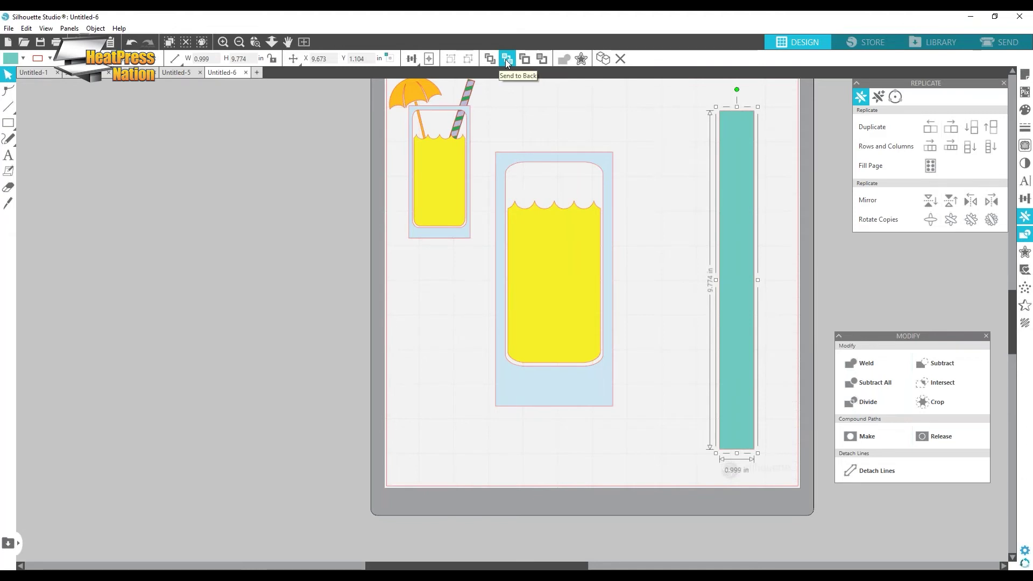
# - Send the teal bar behind the orange stripes and centre the two on each other
pyautogui.click(506, 62)
pyautogui.click(738, 156)
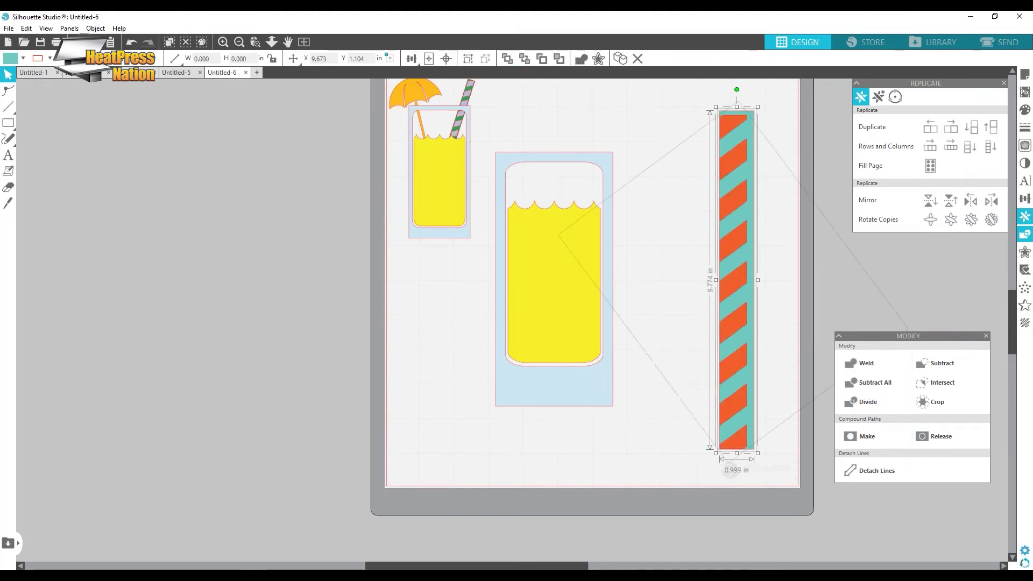
pyautogui.click(790, 157)
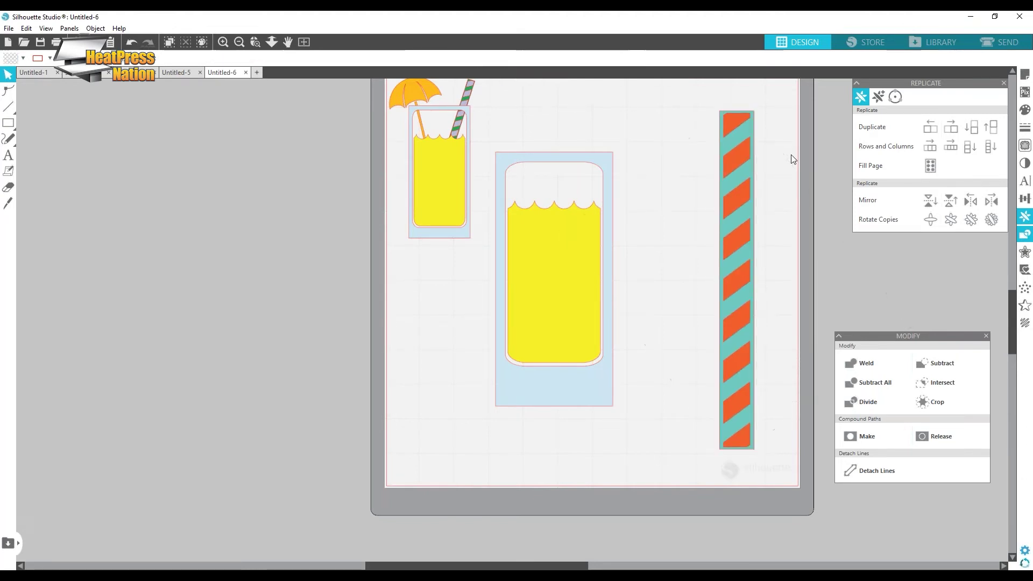
# - Reduce the teal bar to about 0.89 in wide and 9.73 in tall and recentre it with the orange stripes
pyautogui.scroll(4, 770, 155)
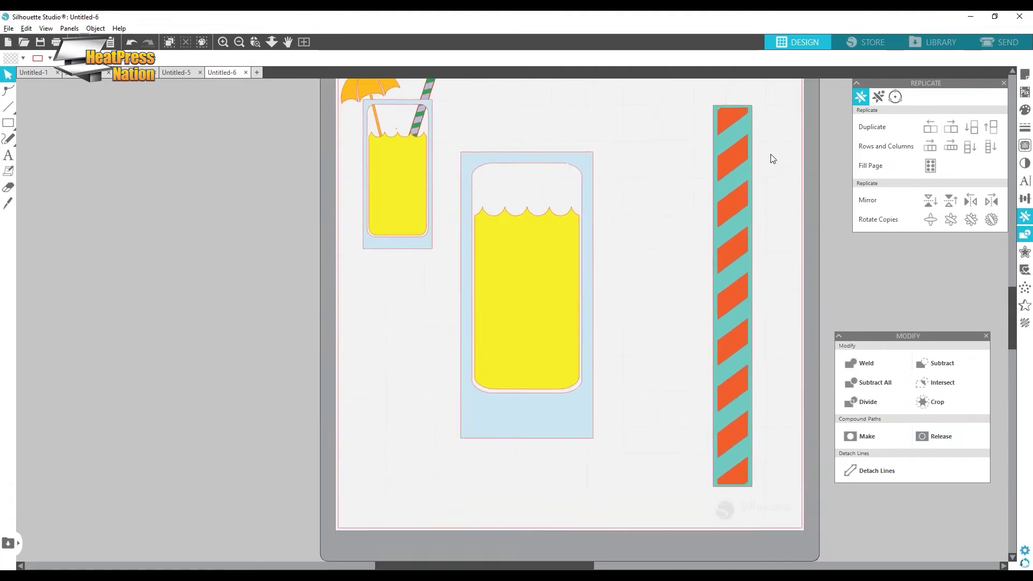
pyautogui.scroll(3, 767, 142)
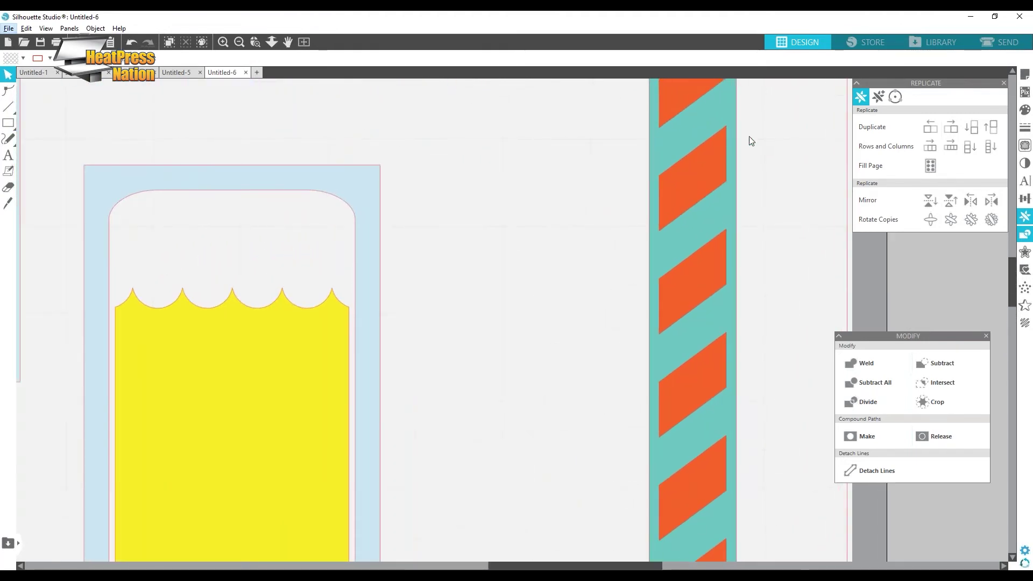
pyautogui.scroll(3, 793, 216)
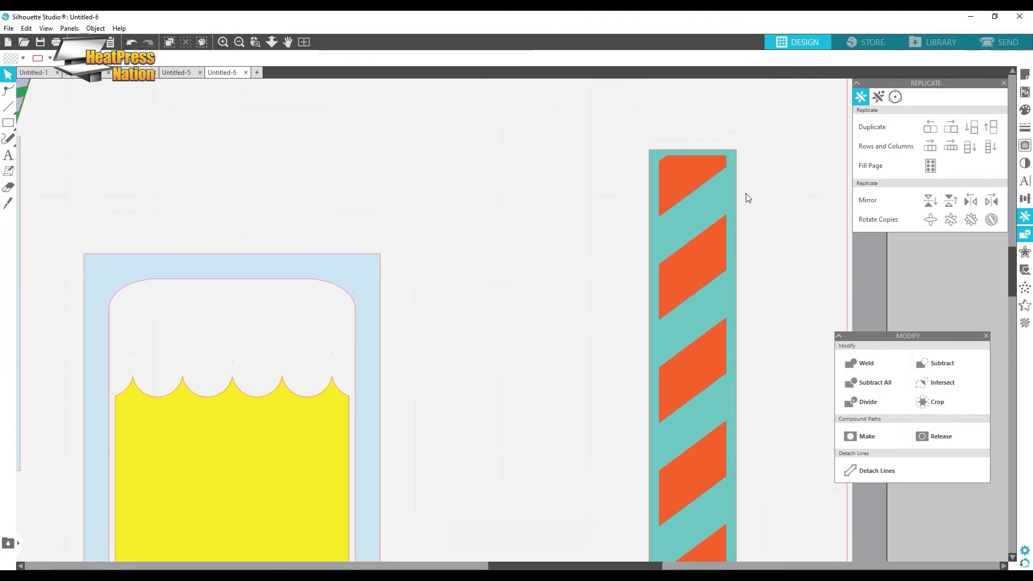
pyautogui.click(727, 197)
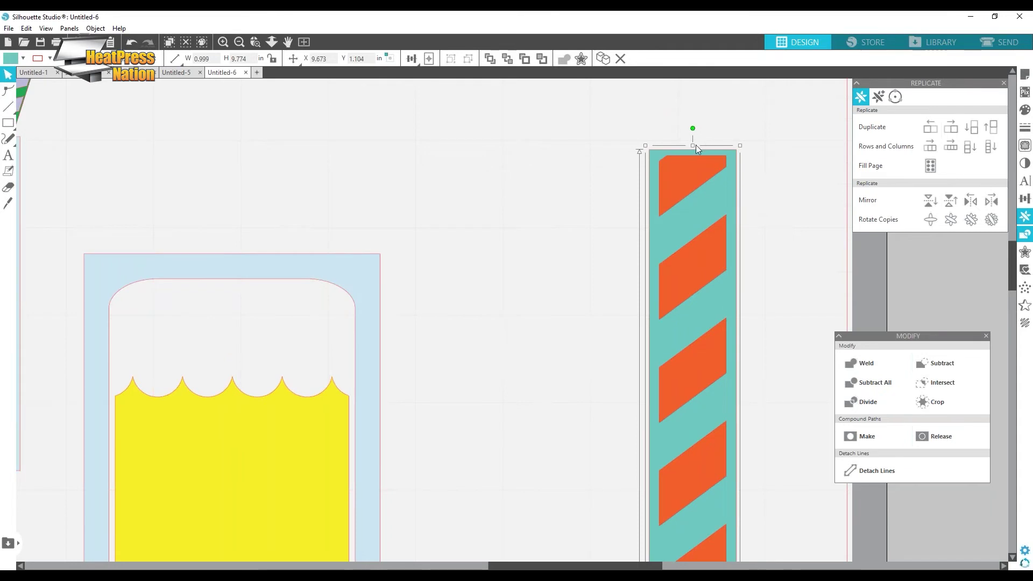
pyautogui.moveTo(693, 146); pyautogui.dragTo(694, 150)
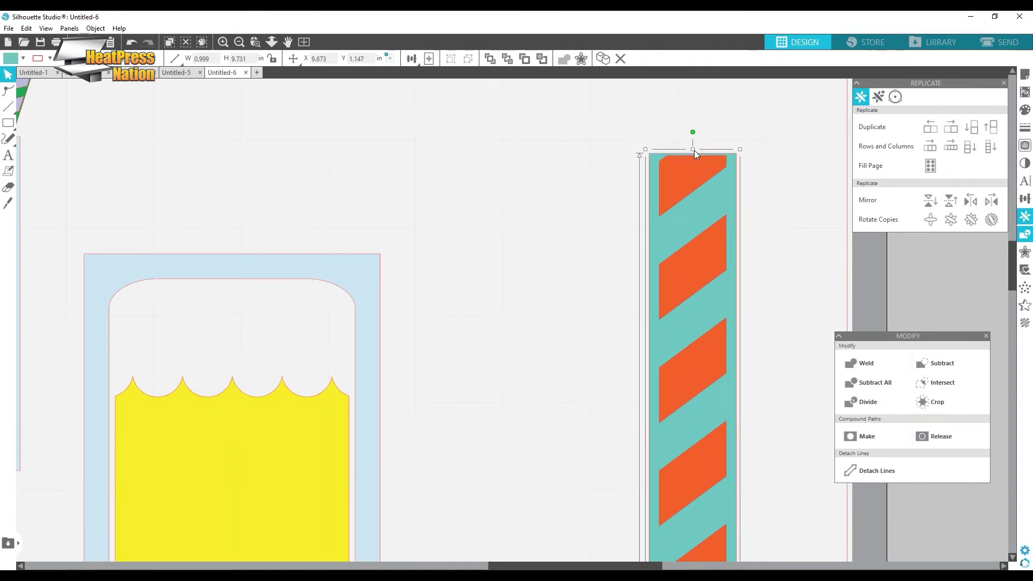
pyautogui.scroll(-1, 678, 399)
pyautogui.scroll(-3, 678, 399)
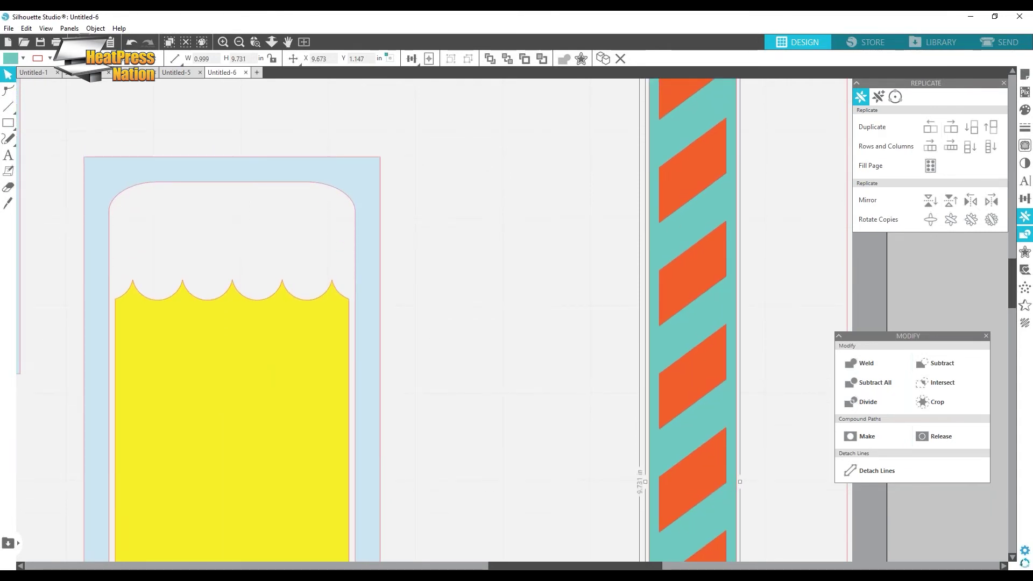
pyautogui.moveTo(738, 482); pyautogui.dragTo(730, 482)
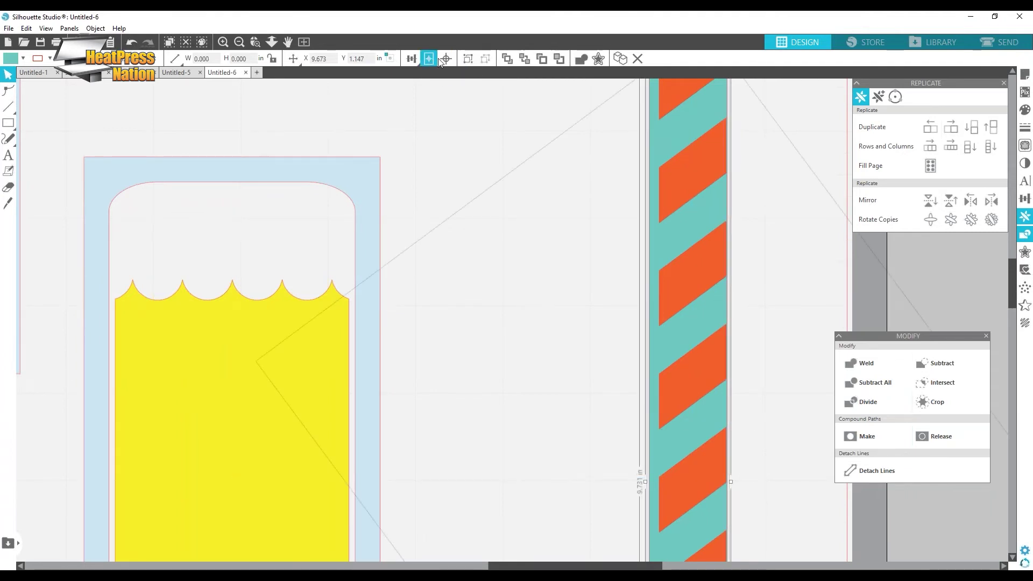
pyautogui.click(446, 61)
pyautogui.scroll(-5, 575, 260)
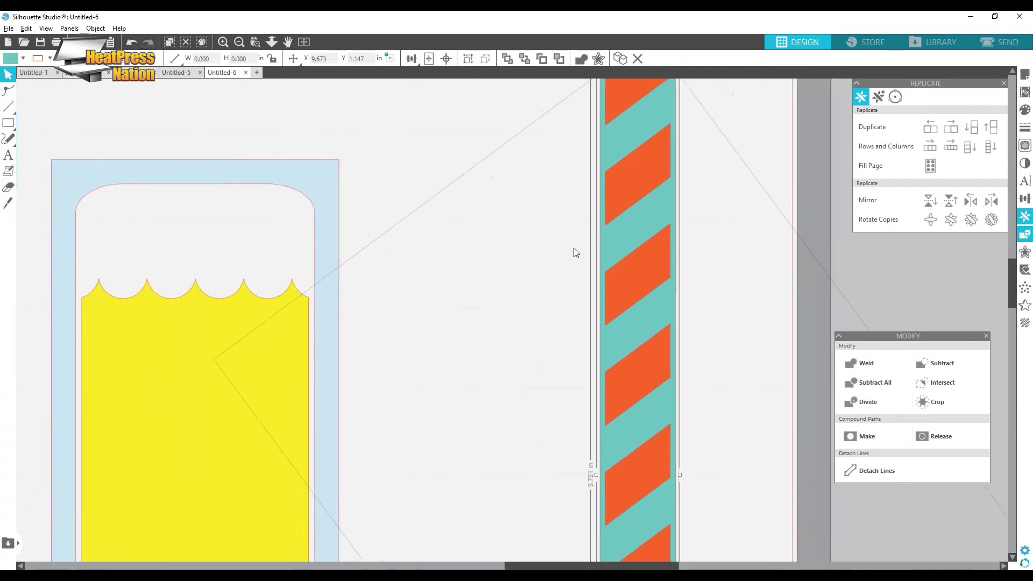
pyautogui.scroll(-5, 575, 259)
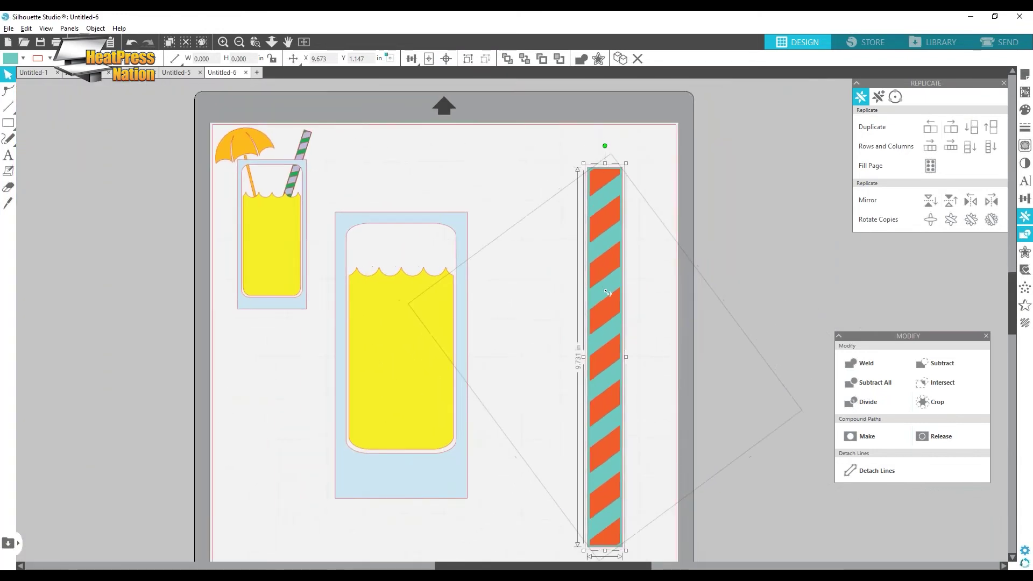
pyautogui.click(662, 196)
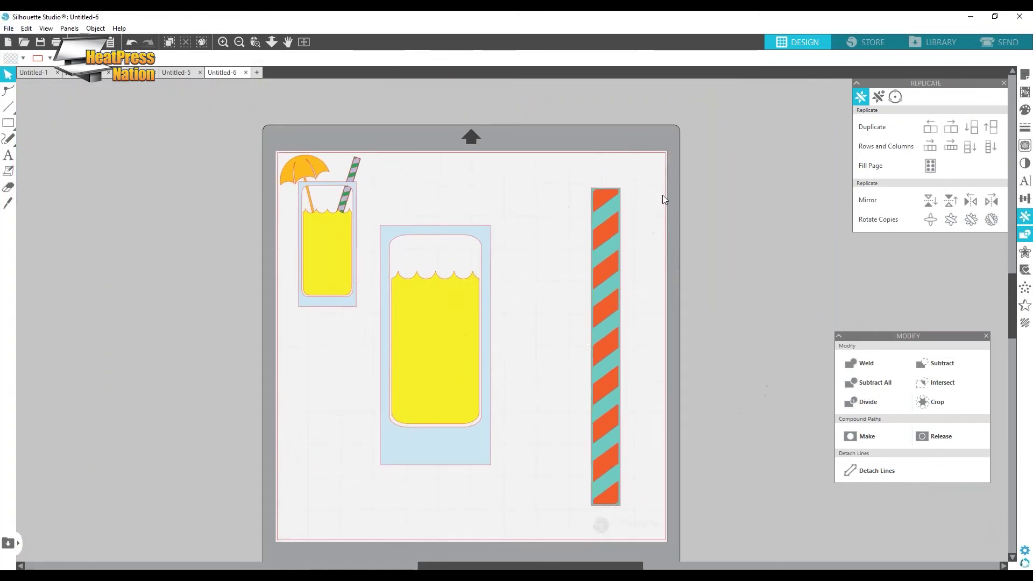
# - Recolour the straw with purple stripes on a yellow bar
pyautogui.click(617, 224)
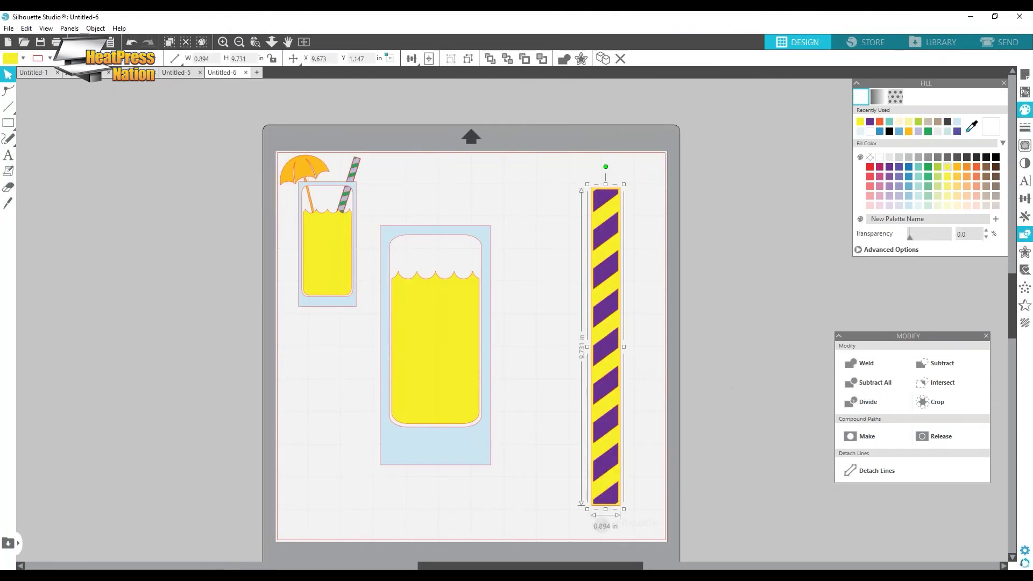
# - Move the large drink glass down the page and enlarge it proportionally to about 4 in wide
pyautogui.moveTo(450, 364); pyautogui.dragTo(458, 396)
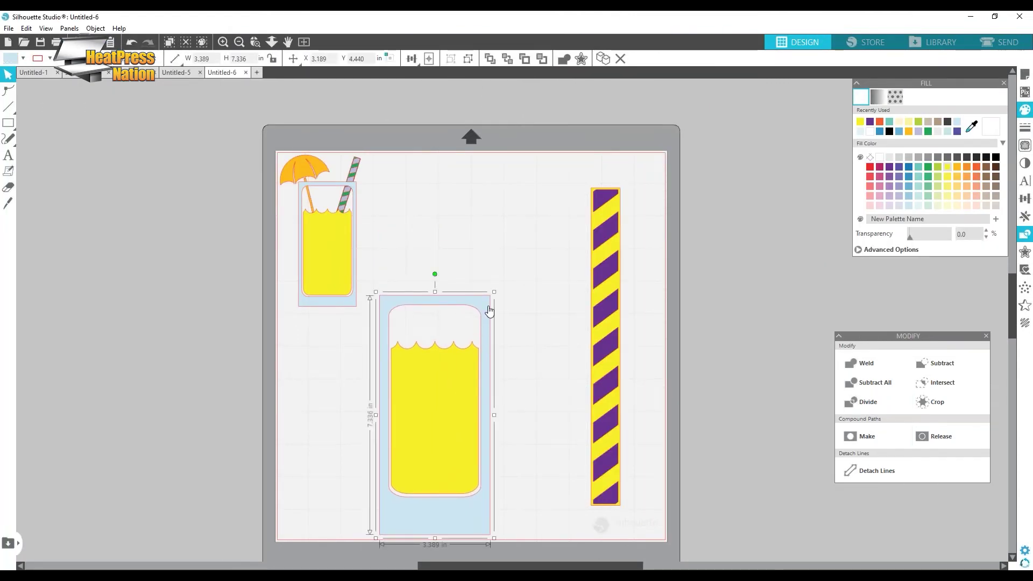
pyautogui.moveTo(494, 291)
pyautogui.mouseDown()
pyautogui.moveTo(566, 240)
pyautogui.moveTo(530, 213)
pyautogui.moveTo(504, 292)
pyautogui.mouseUp()
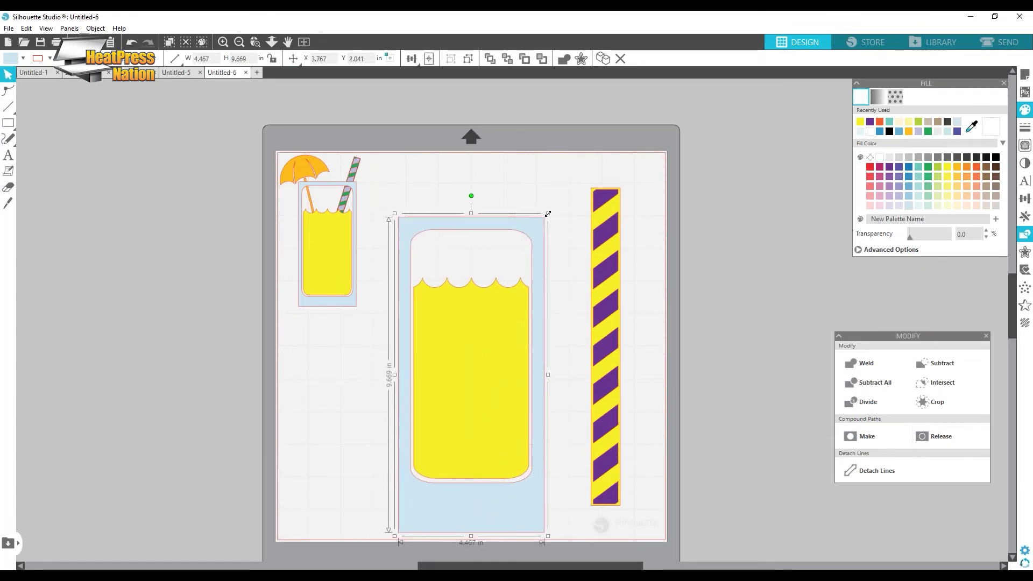
pyautogui.moveTo(547, 213); pyautogui.dragTo(532, 247)
pyautogui.moveTo(469, 308); pyautogui.dragTo(481, 305)
# - Move the striped straw over the right part of the large glass and send it behind the glass and liquid
pyautogui.moveTo(588, 285); pyautogui.dragTo(507, 254)
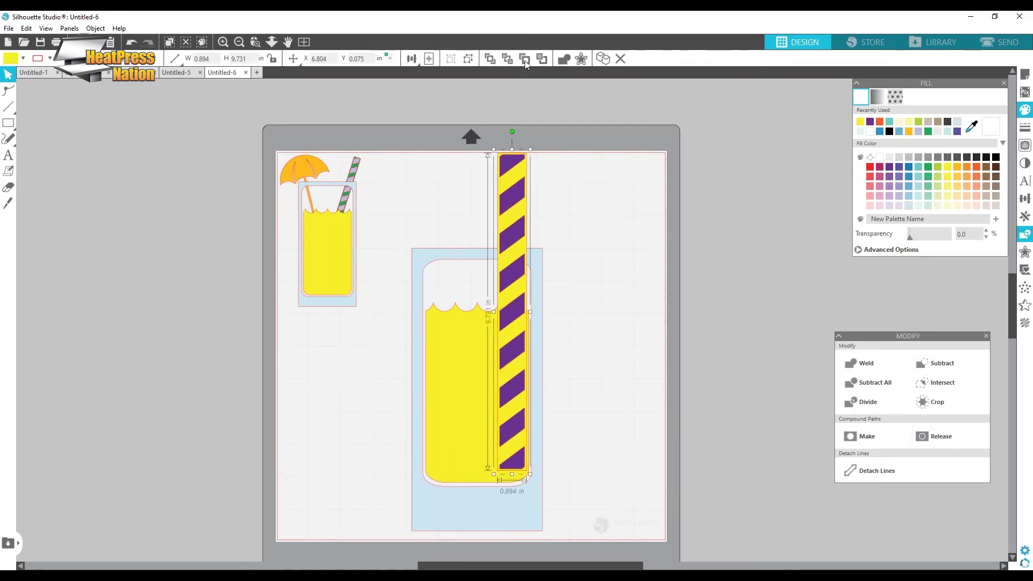
pyautogui.click(506, 60)
pyautogui.moveTo(510, 173); pyautogui.dragTo(508, 184)
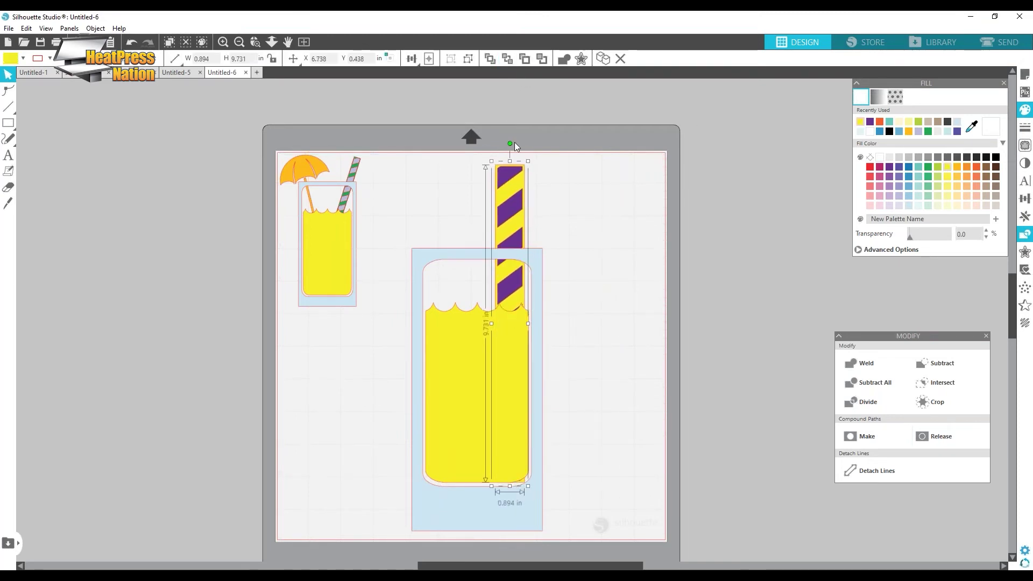
# - Tilt the straw clockwise, shrink it to about 0.42 by 4.53 in, and fit it back into the glass
pyautogui.moveTo(508, 143); pyautogui.dragTo(385, 383)
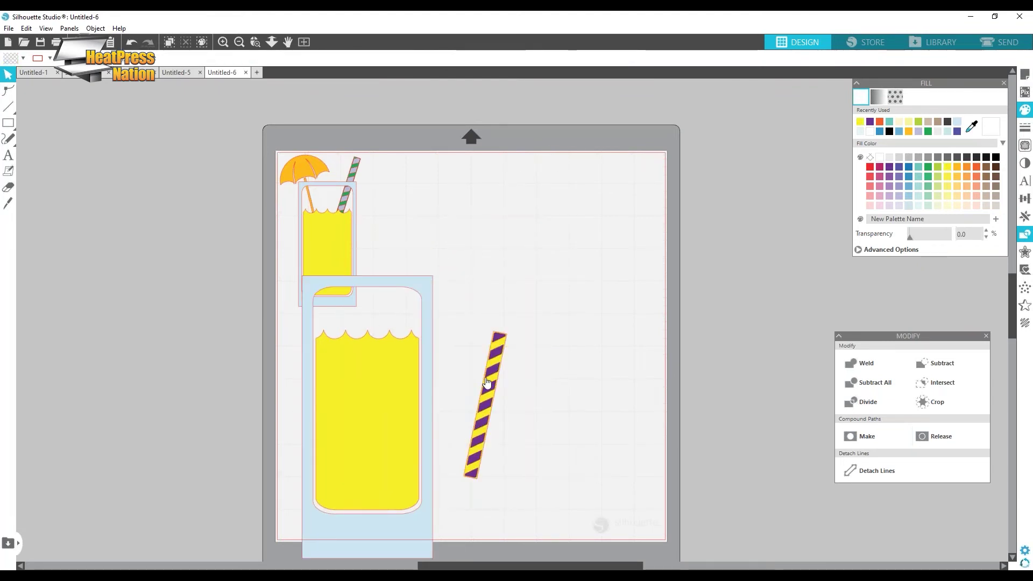
pyautogui.moveTo(497, 366); pyautogui.dragTo(539, 183)
pyautogui.moveTo(443, 349); pyautogui.dragTo(508, 328)
pyautogui.moveTo(535, 192); pyautogui.dragTo(532, 236)
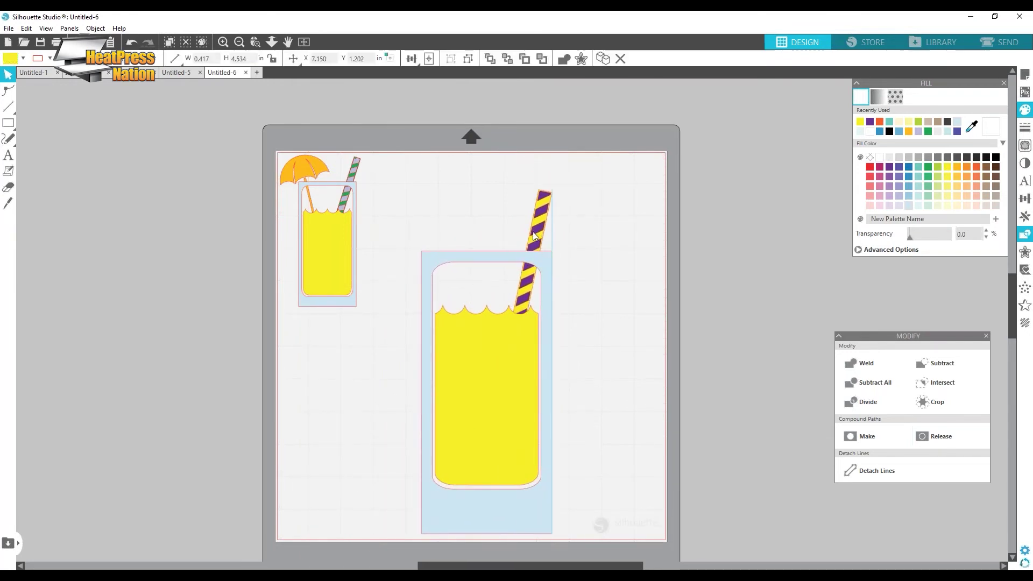
# - Rotate the straw slightly further clockwise and shift it a little left so its lower end sits in the liquid
pyautogui.click(544, 203)
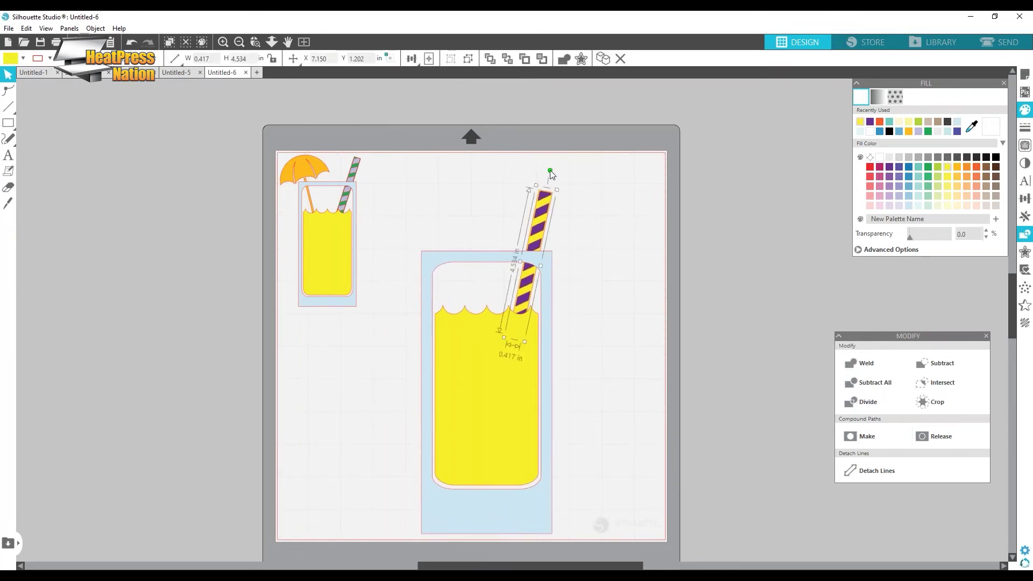
pyautogui.moveTo(550, 170); pyautogui.dragTo(560, 175)
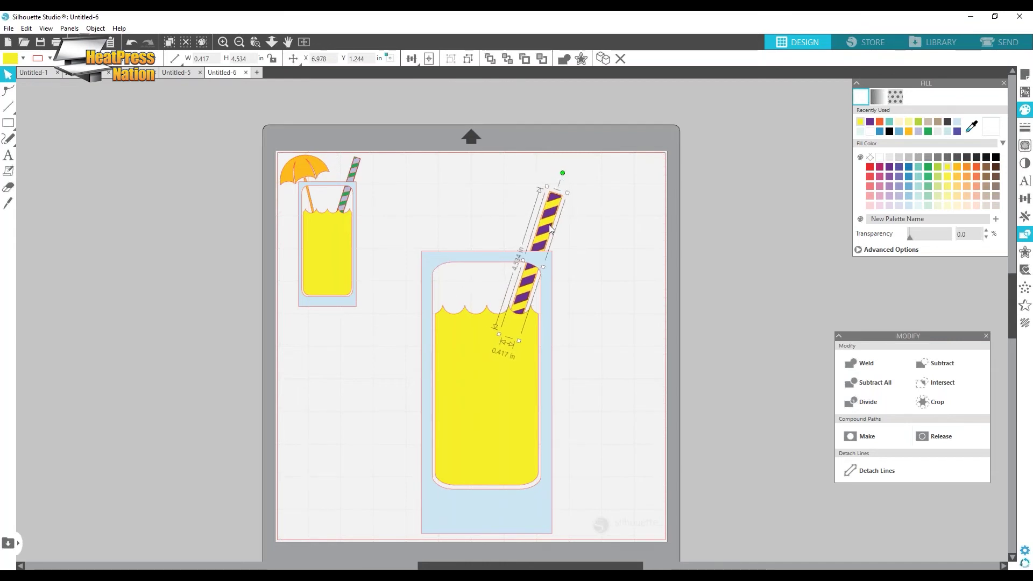
pyautogui.moveTo(548, 223); pyautogui.dragTo(538, 226)
pyautogui.click(579, 226)
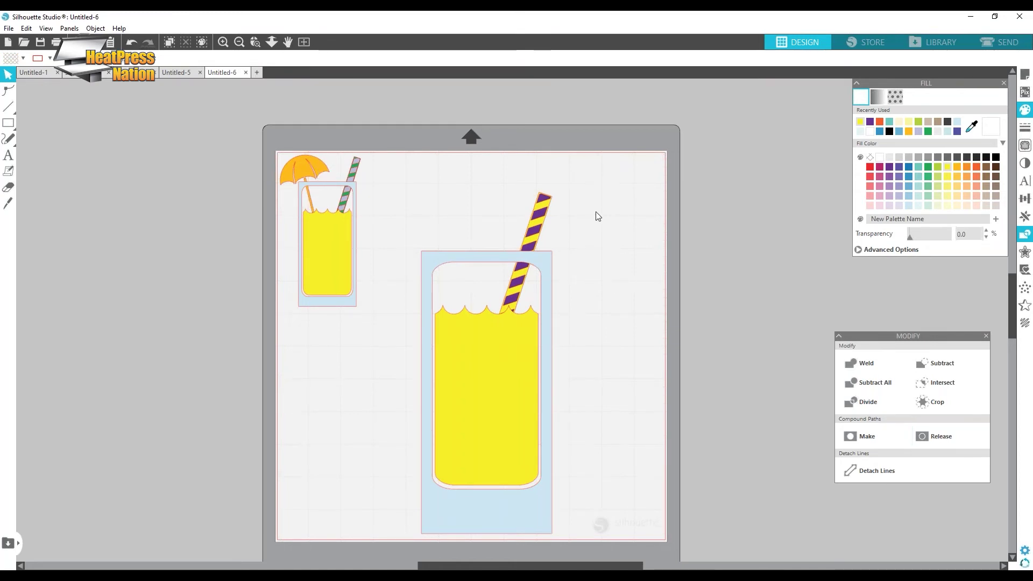
# - Move the finished large glass with its straw off the page to the empty area on the right
pyautogui.moveTo(512, 364); pyautogui.dragTo(772, 364)
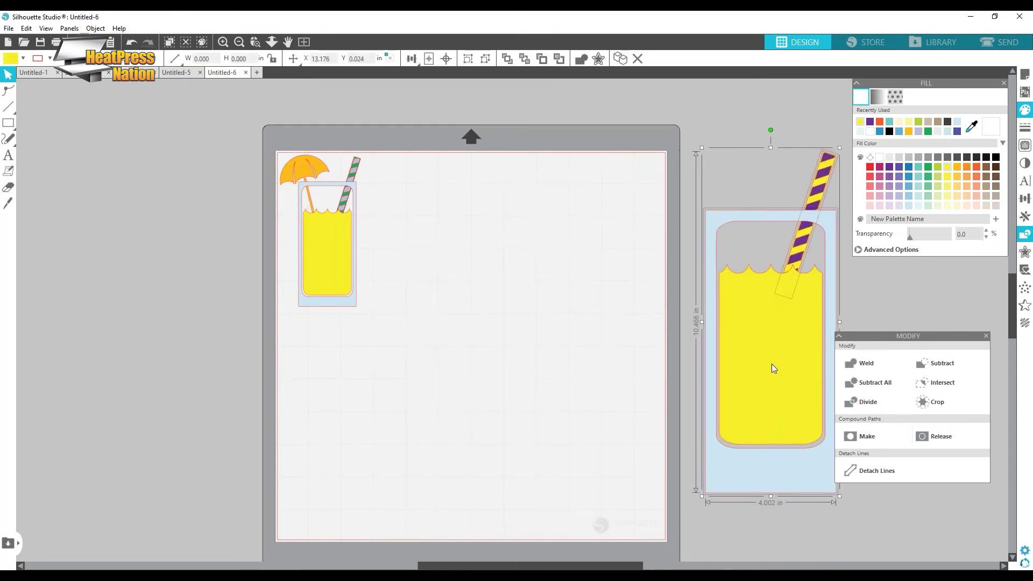
pyautogui.click(505, 355)
# - Draw a circle about 5.4 in across beside the small sample drink and fill it with light teal
pyautogui.press('e')
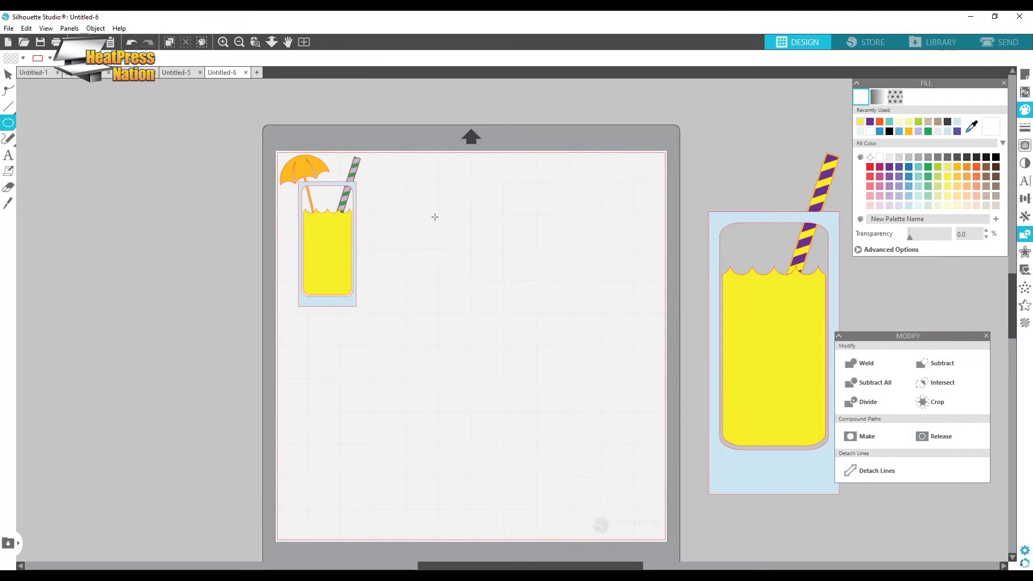
pyautogui.moveTo(432, 216); pyautogui.dragTo(651, 390)
pyautogui.press('shift')
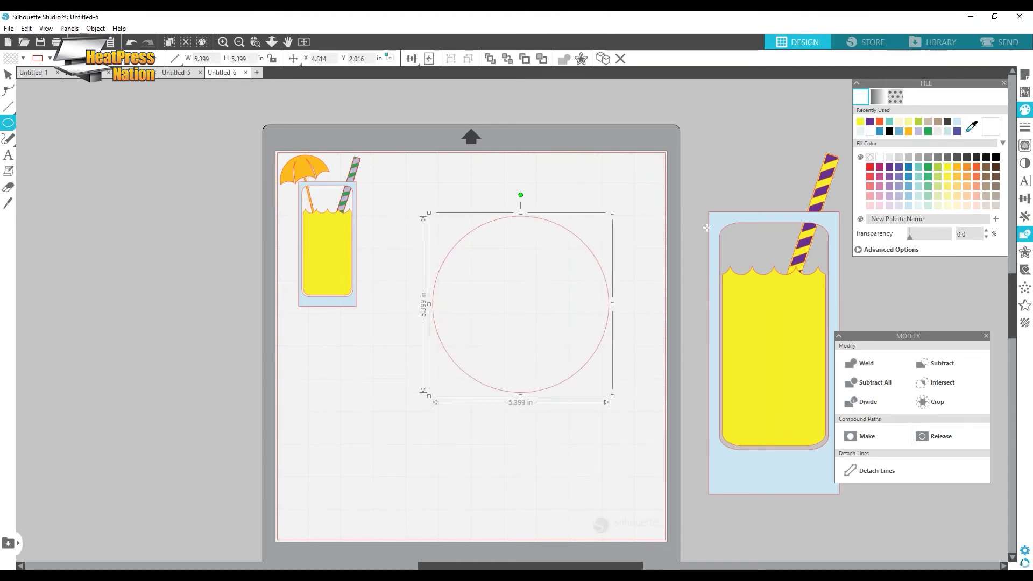
pyautogui.click(906, 166)
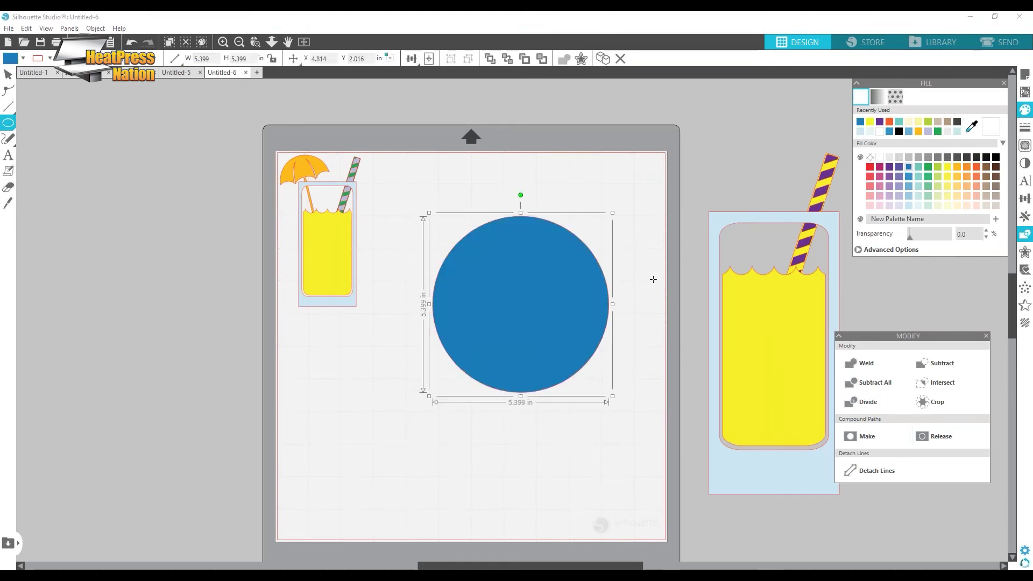
pyautogui.click(918, 176)
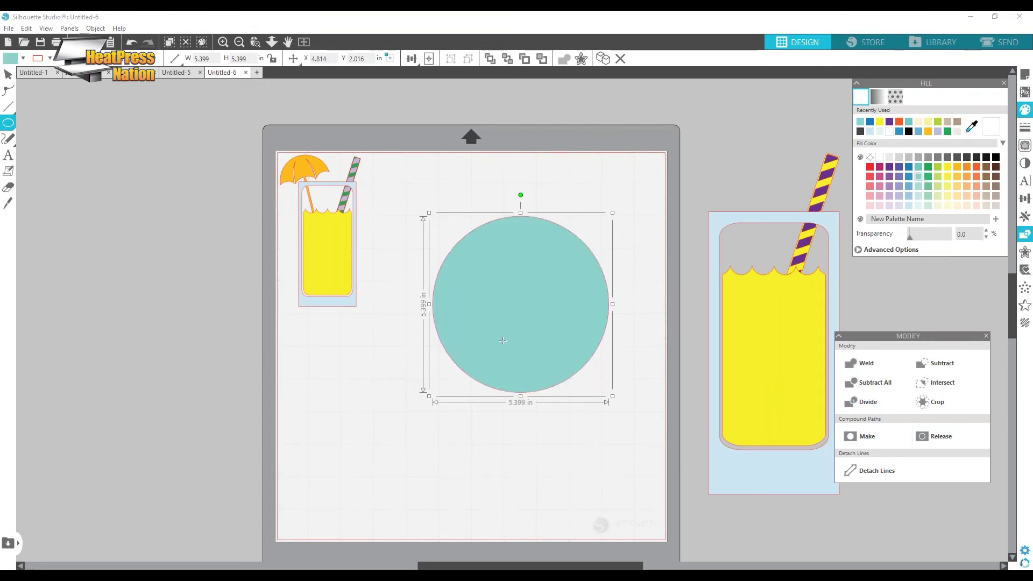
# - Duplicate the light teal circle and place the copy slightly below the original so that they overlap
pyautogui.click(8, 75)
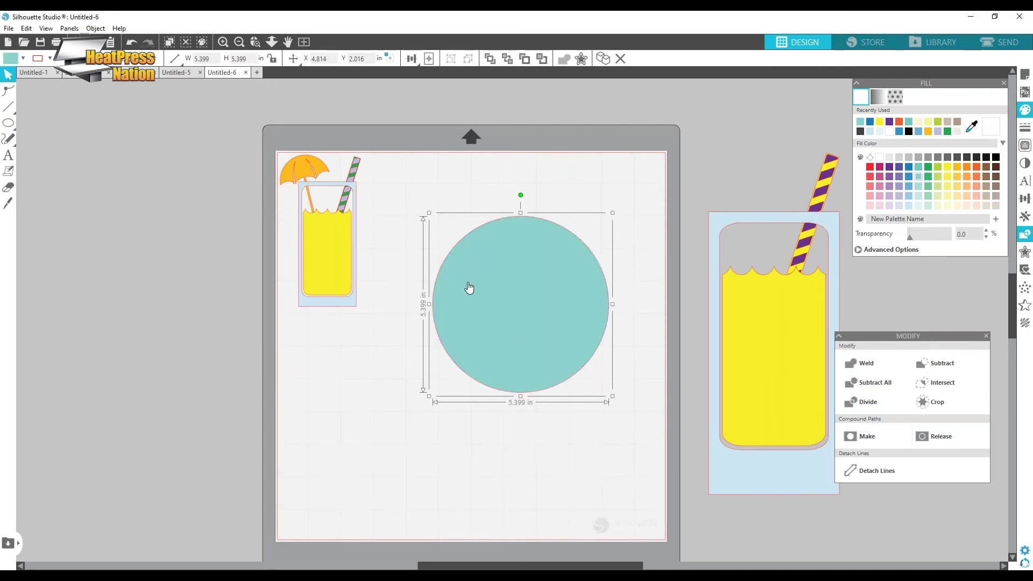
pyautogui.rightClick(524, 272)
pyautogui.click(563, 314)
pyautogui.rightClick(551, 325)
pyautogui.click(577, 380)
pyautogui.moveTo(581, 307); pyautogui.dragTo(555, 303)
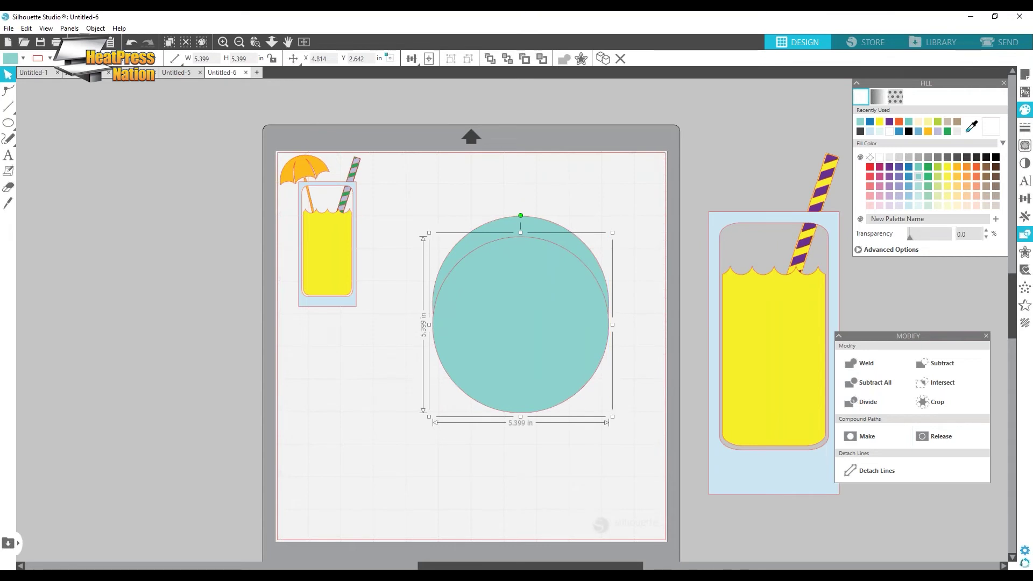
# - Fill the overlapping circle copy with dark grey, narrow it to an ellipse about 2.94 in wide, and place it over the original's middle
pyautogui.click(947, 156)
pyautogui.moveTo(525, 361); pyautogui.dragTo(530, 342)
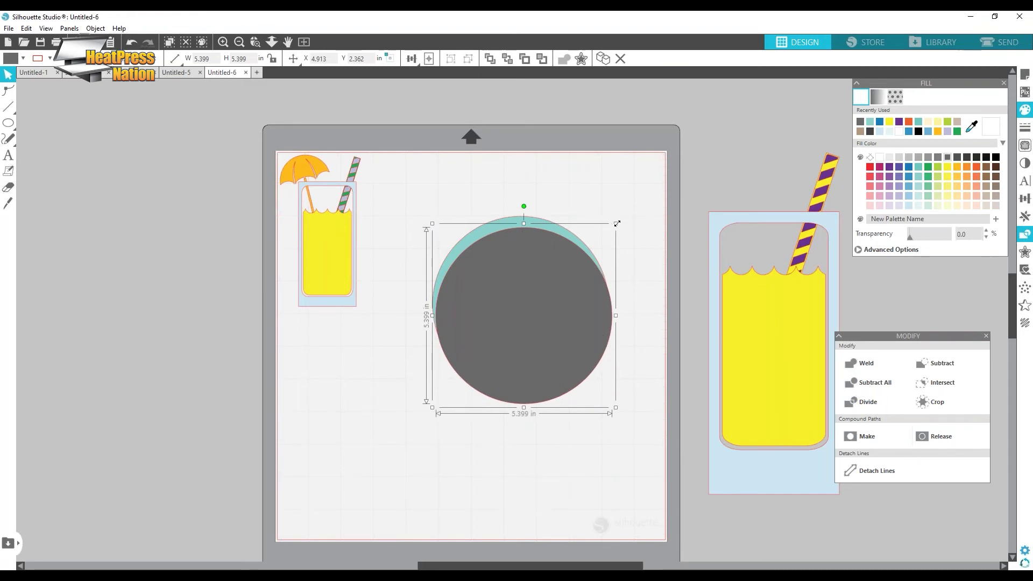
pyautogui.moveTo(616, 224); pyautogui.dragTo(581, 264)
pyautogui.moveTo(616, 315); pyautogui.dragTo(534, 331)
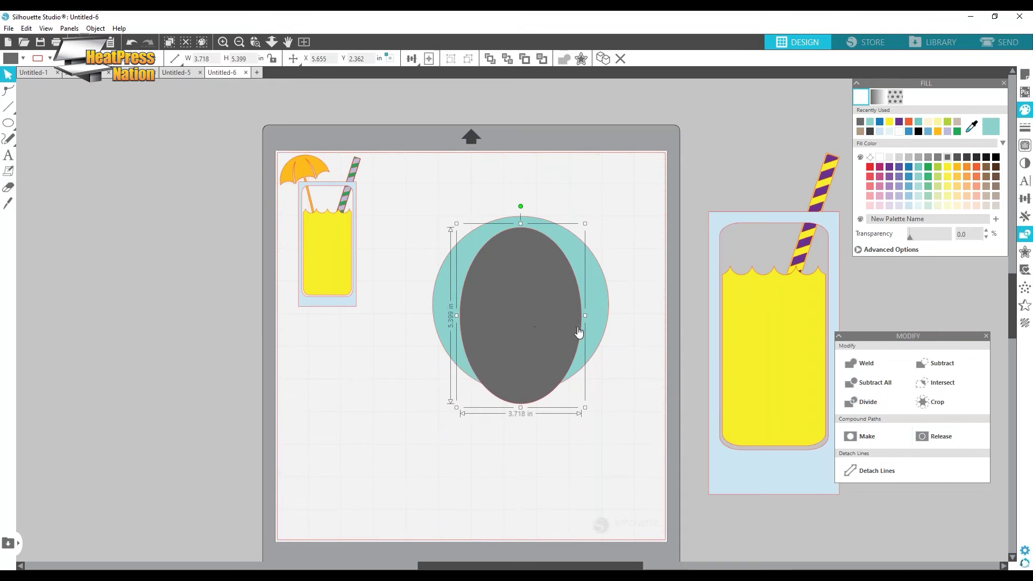
pyautogui.moveTo(586, 320); pyautogui.dragTo(527, 325)
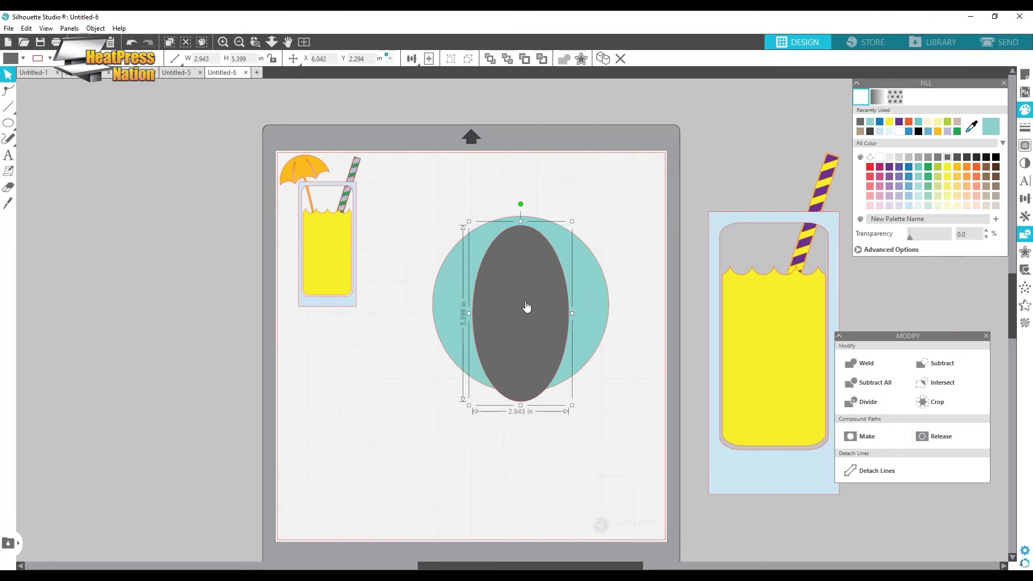
pyautogui.moveTo(526, 303); pyautogui.dragTo(523, 298)
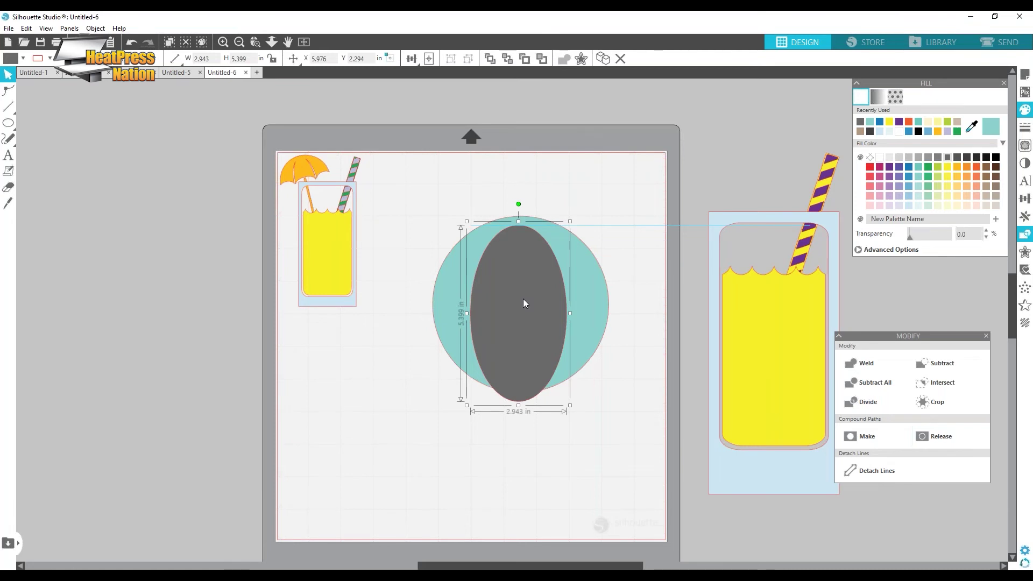
# - Copy the dark grey ellipse, fill the copy with darker teal, and fit it over the grey one at about 2.73 in wide
pyautogui.rightClick(529, 300)
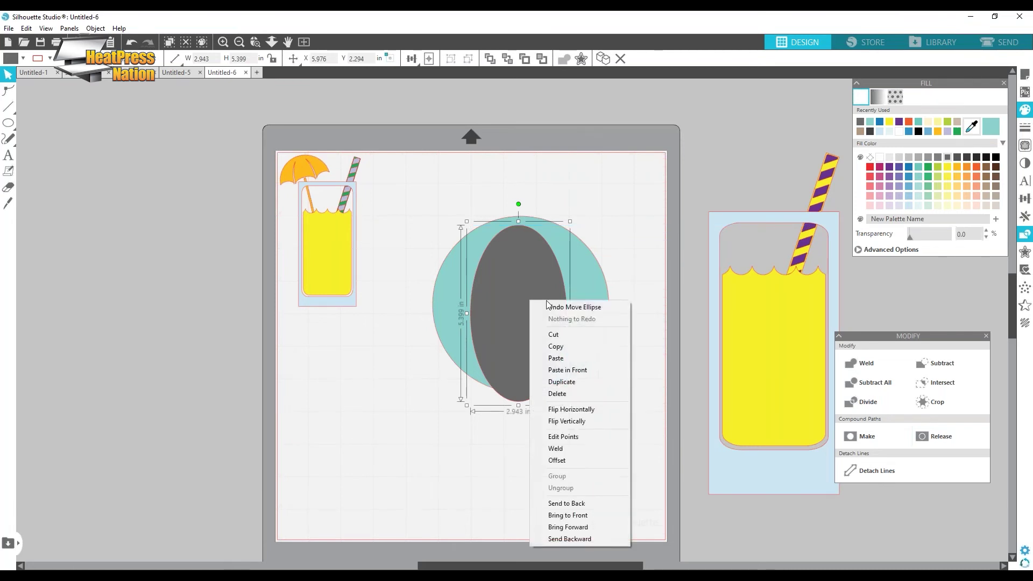
pyautogui.click(572, 351)
pyautogui.rightClick(653, 281)
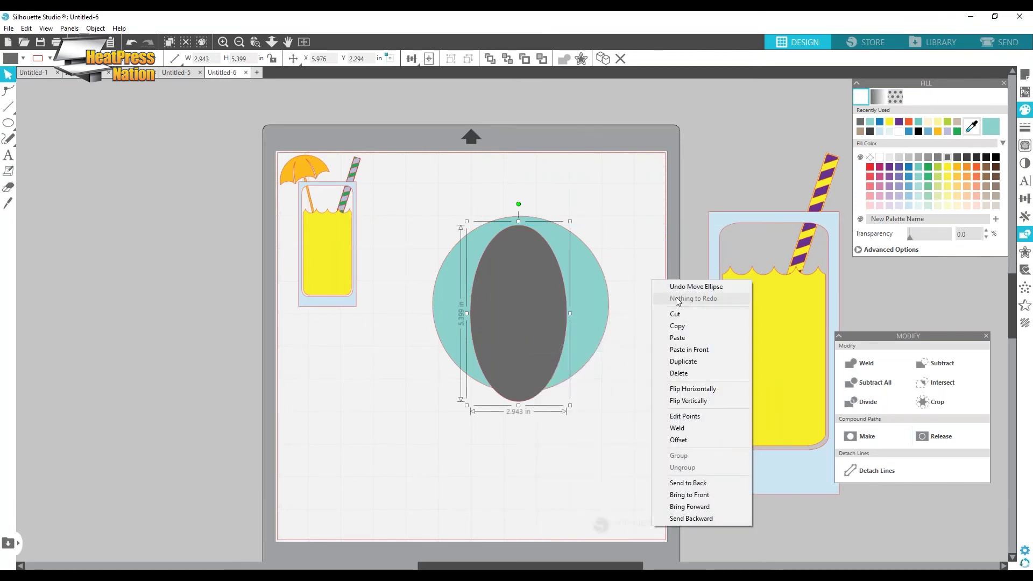
pyautogui.click(675, 337)
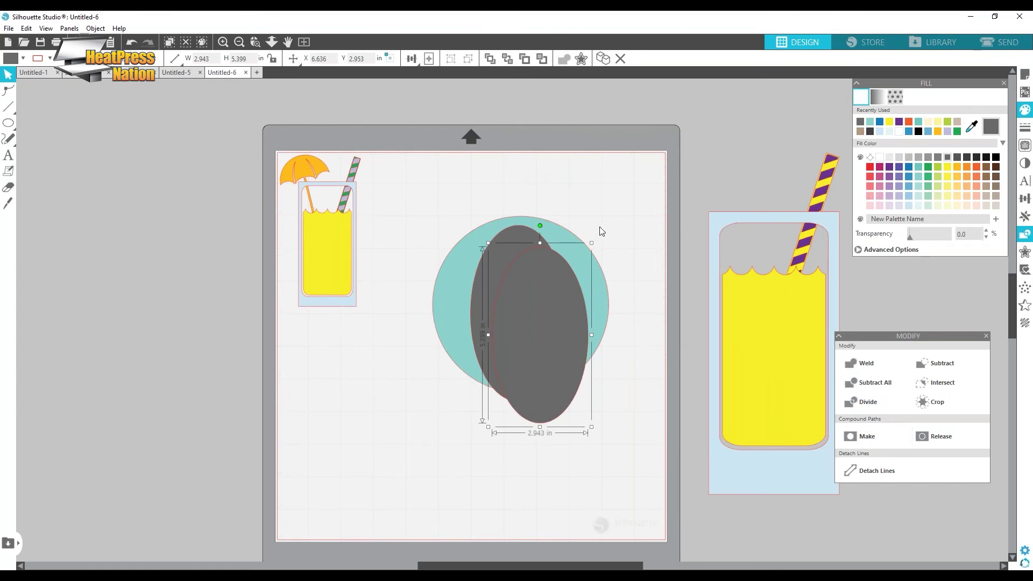
pyautogui.click(917, 167)
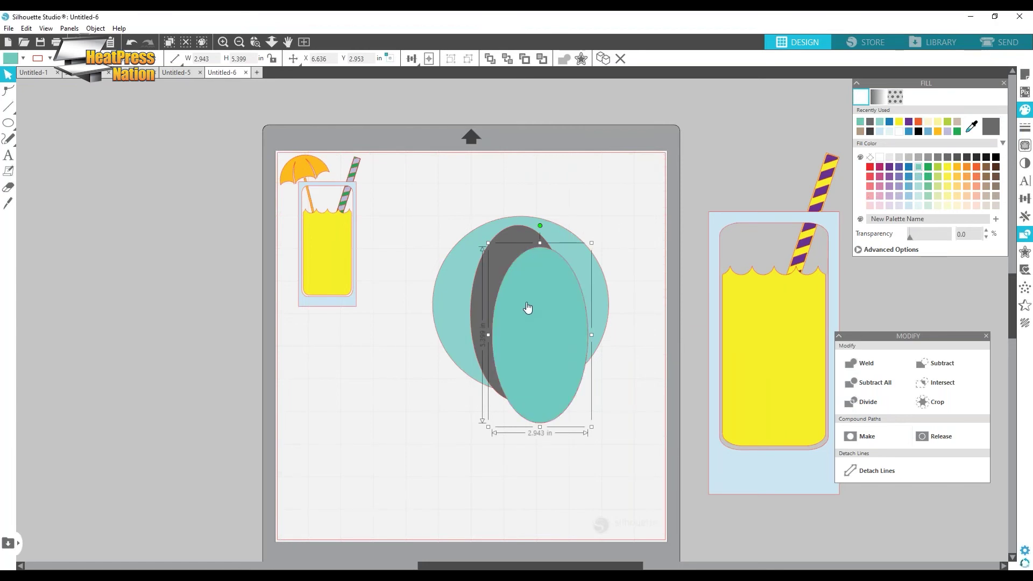
pyautogui.moveTo(527, 307); pyautogui.dragTo(502, 280)
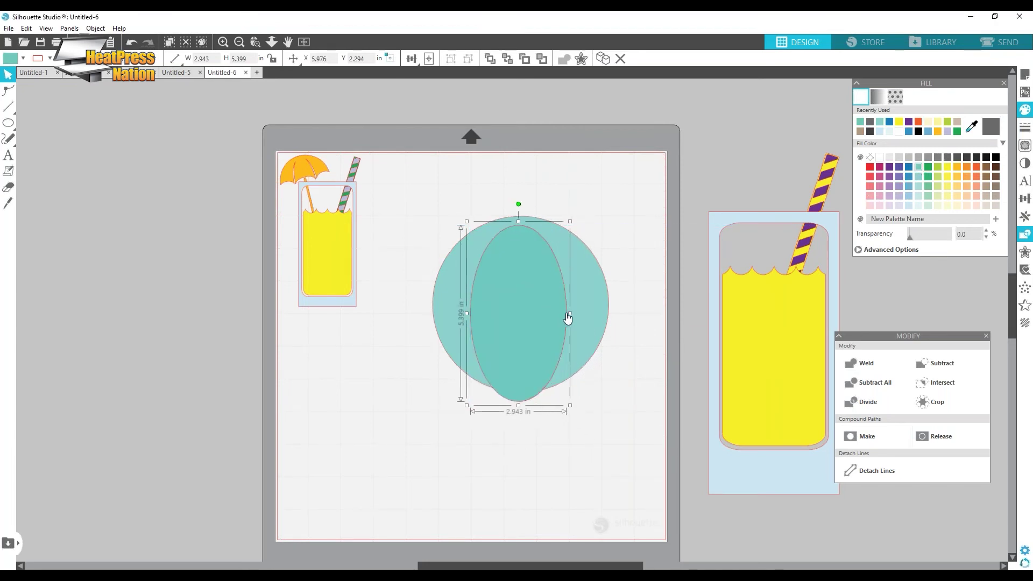
pyautogui.moveTo(570, 313); pyautogui.dragTo(563, 312)
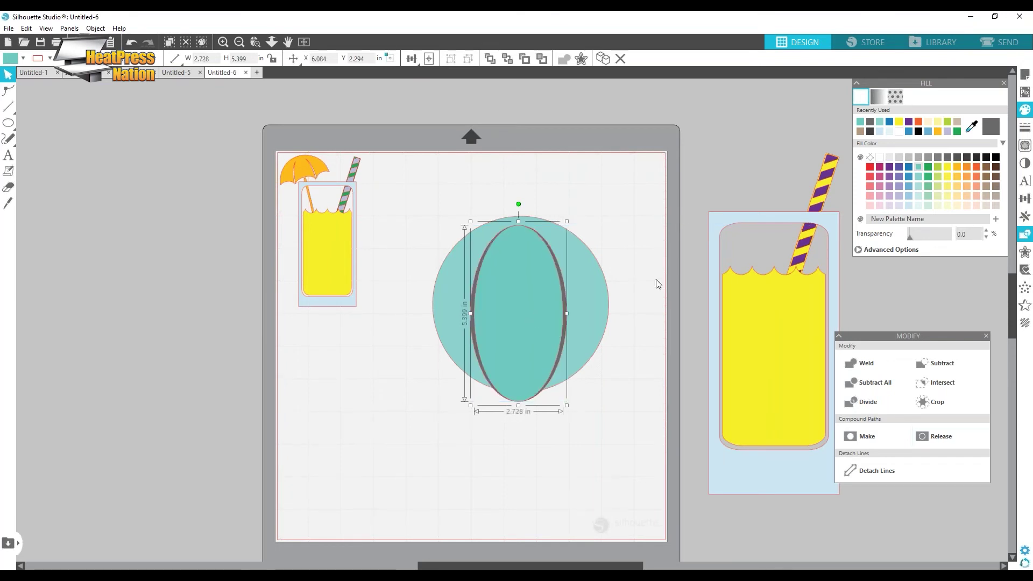
# - Select the circle and both ellipses and align their centers so all three share one vertical axis
pyautogui.moveTo(656, 279); pyautogui.dragTo(467, 288)
pyautogui.click(411, 58)
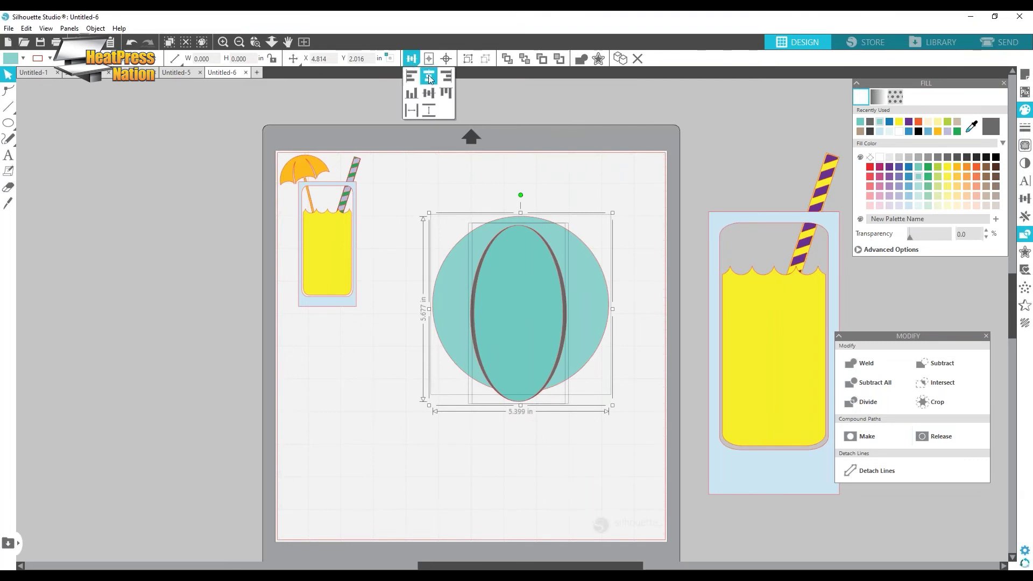
pyautogui.click(428, 76)
pyautogui.click(567, 455)
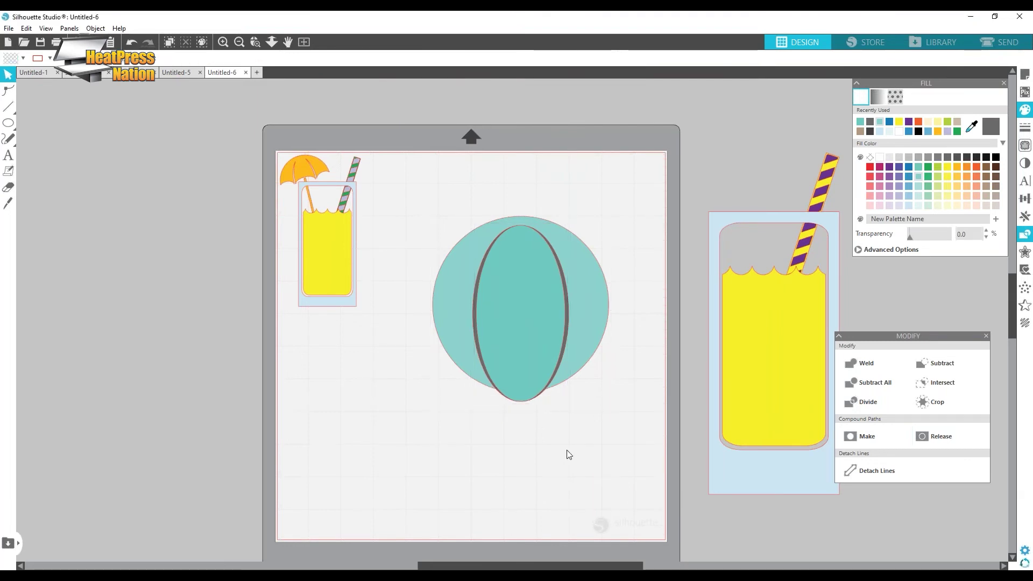
# - Nudge the narrower teal ellipse up slightly over the dark grey ellipse
pyautogui.click(516, 327)
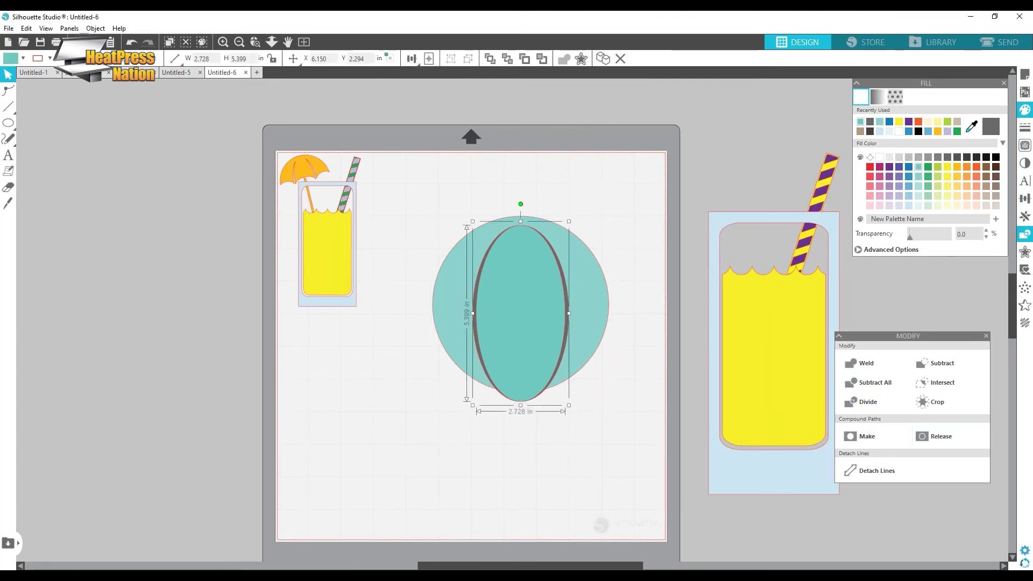
pyautogui.press('Up')
pyautogui.press('Up')
pyautogui.press('Up')
pyautogui.press('Up')
pyautogui.press('Up')
pyautogui.press('Up')
pyautogui.press('Up')
pyautogui.press('Up')
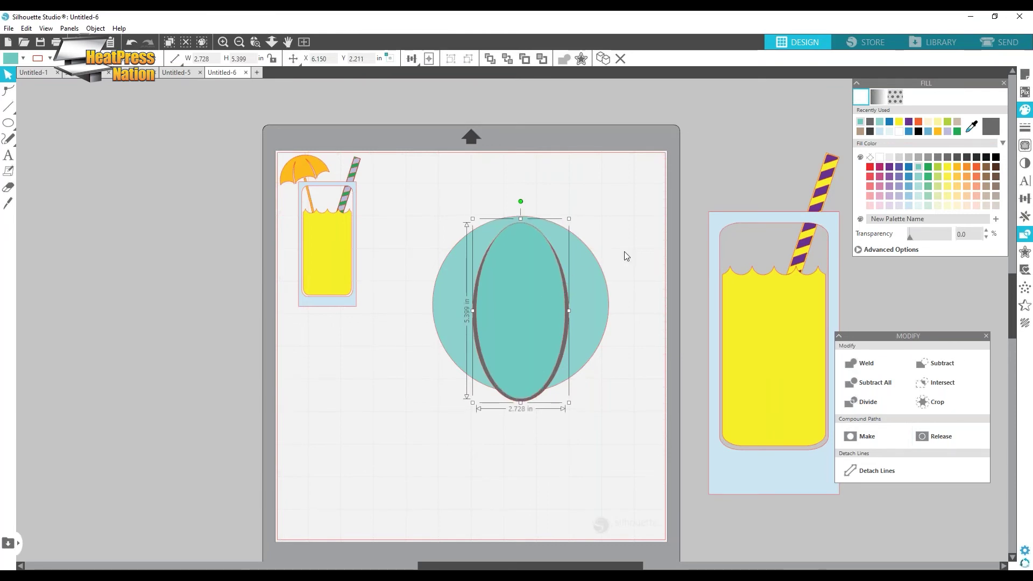
# - Move the teal ellipse aside below the sample drink, and subtract the dark grey ellipse from the light teal circle
pyautogui.moveTo(546, 288); pyautogui.dragTo(334, 376)
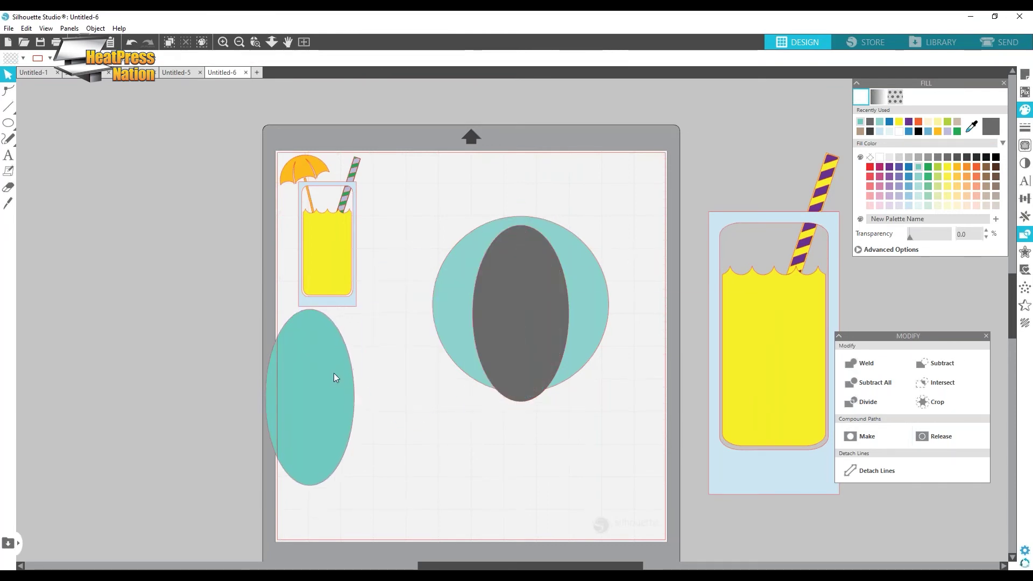
pyautogui.click(508, 301)
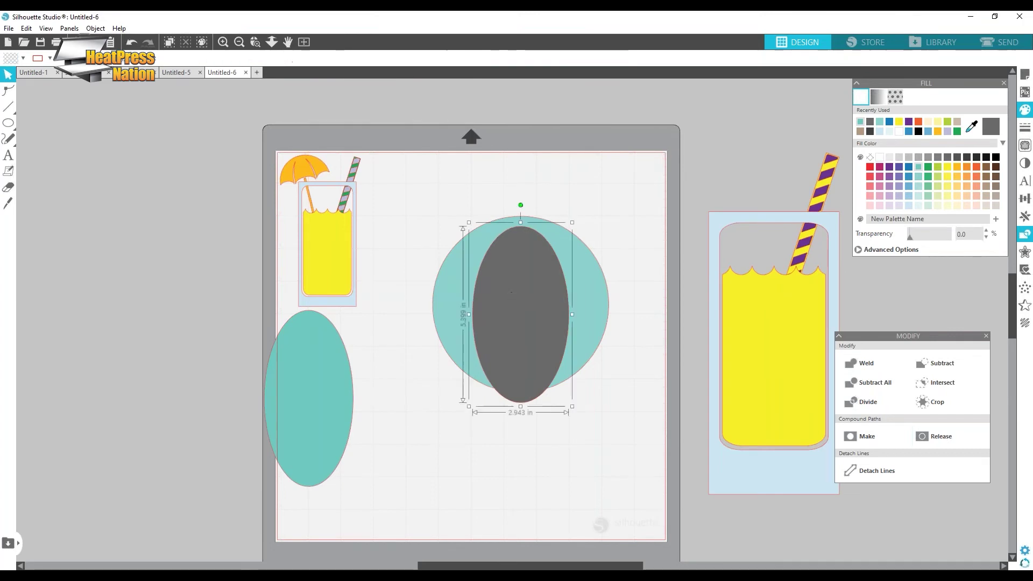
pyautogui.keyDown('shift'); pyautogui.click(585, 281); pyautogui.keyUp('shift')
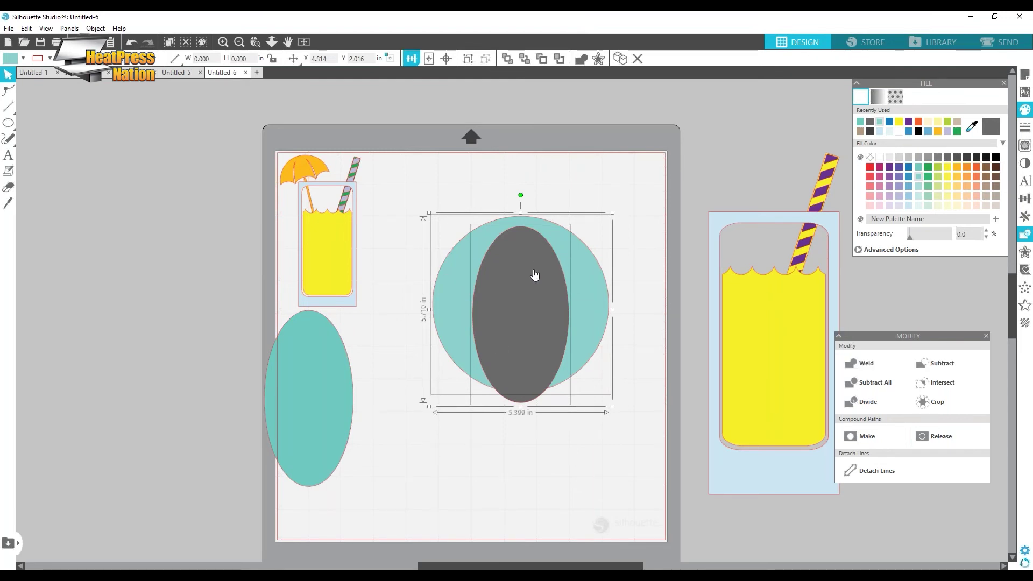
pyautogui.click(942, 364)
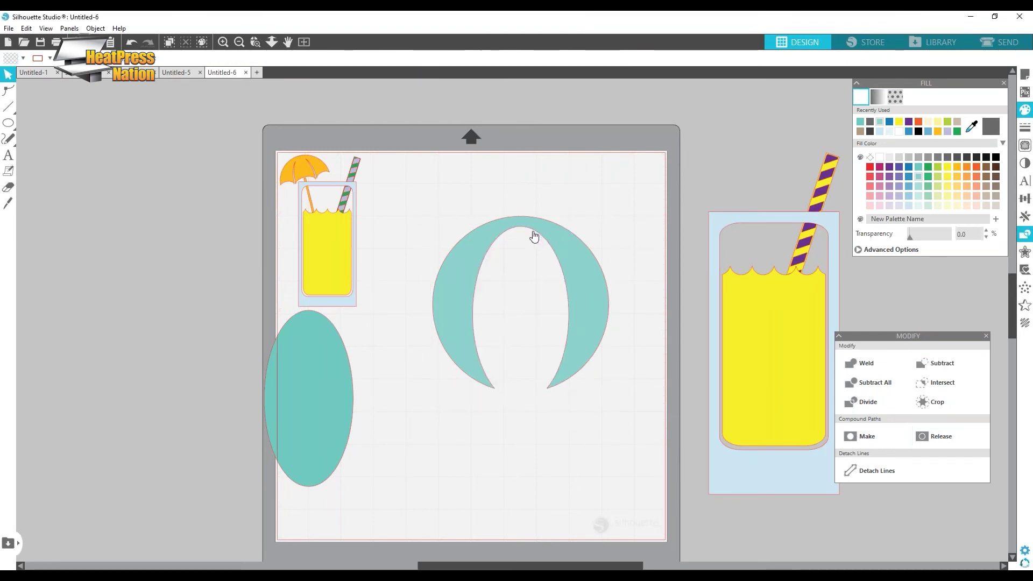
# - Move the teal ellipse back into the cut-out of the light teal circle and center the two shapes on each other
pyautogui.moveTo(307, 404); pyautogui.dragTo(522, 309)
pyautogui.moveTo(622, 192); pyautogui.dragTo(419, 411)
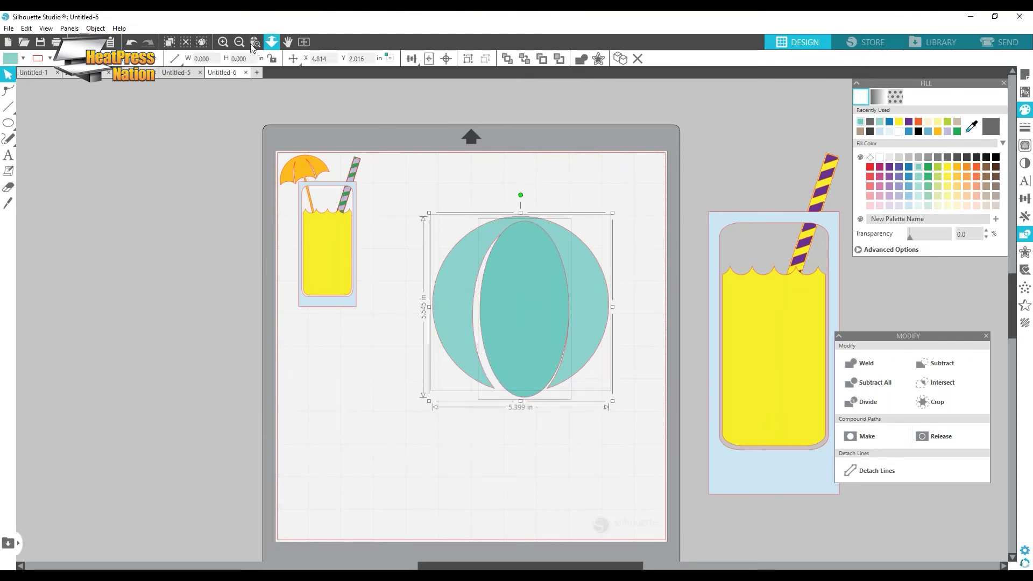
pyautogui.click(447, 58)
pyautogui.click(648, 213)
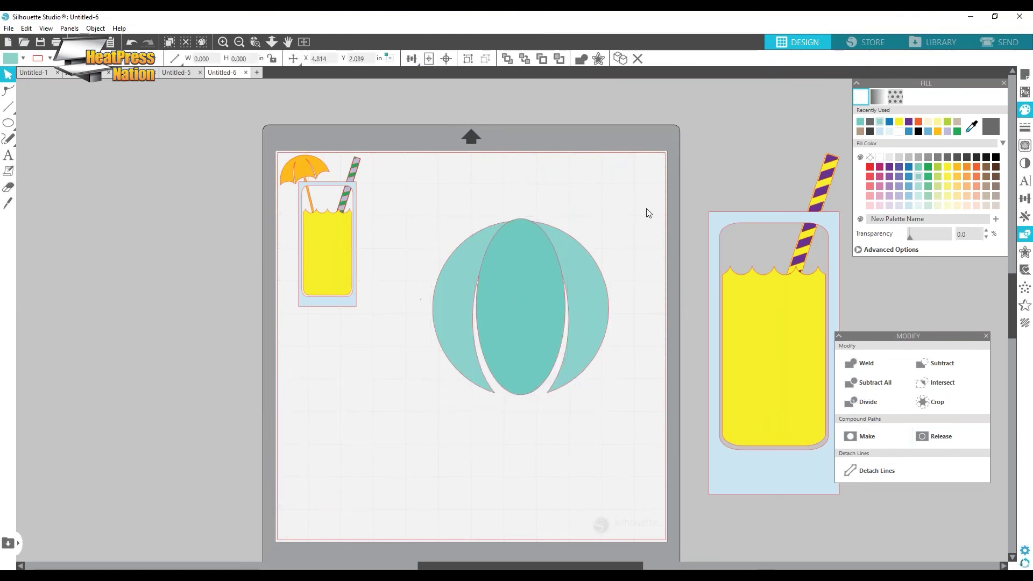
# - Nudge the teal ellipse down slightly so its lower end extends below the side panels, and weld it to the cut circle
pyautogui.click(523, 298)
pyautogui.press('Down')
pyautogui.press('Down')
pyautogui.press('Down')
pyautogui.press('Down')
pyautogui.press('Down')
pyautogui.press('Down')
pyautogui.press('Down')
pyautogui.press('Down')
pyautogui.press('Down')
pyautogui.press('Down')
pyautogui.press('Down')
pyautogui.press('Down')
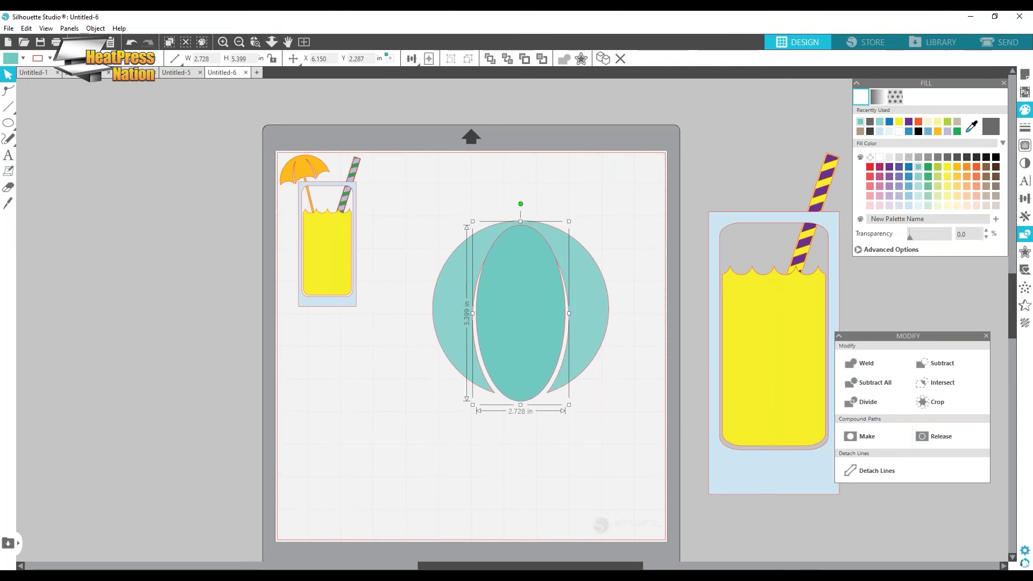
pyautogui.press('Up')
pyautogui.press('Up')
pyautogui.keyDown('shift'); pyautogui.click(580, 291); pyautogui.keyUp('shift')
pyautogui.click(872, 365)
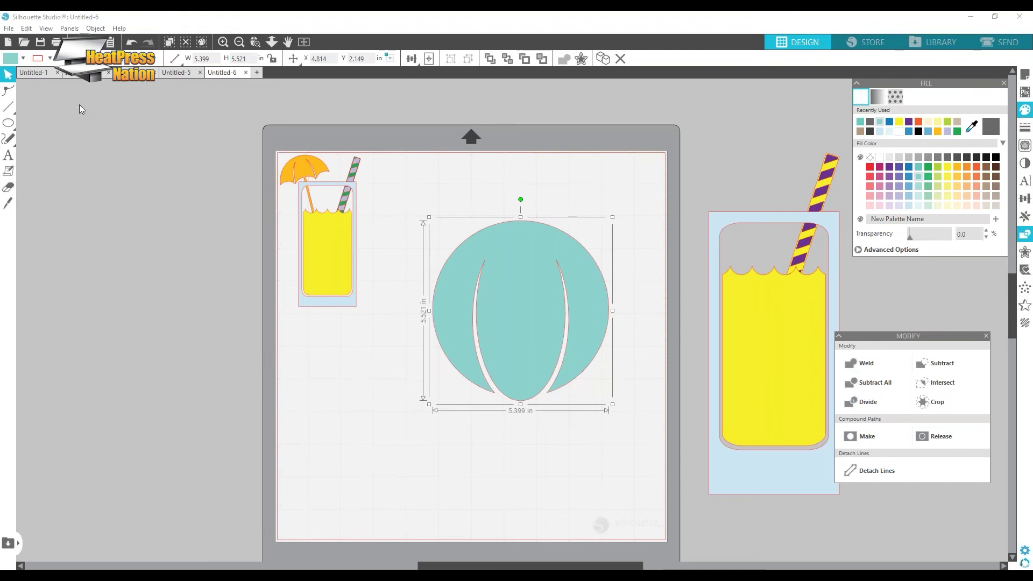
# - Draw a circle about 1.78 in across below the sample drink and fill it with orange
pyautogui.click(8, 123)
pyautogui.moveTo(358, 388); pyautogui.dragTo(423, 447)
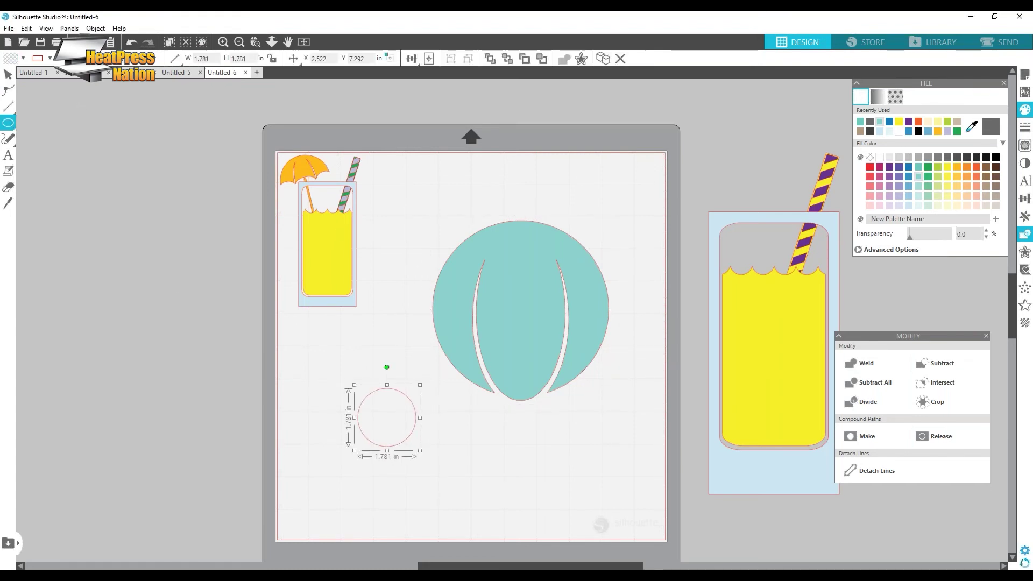
pyautogui.click(968, 168)
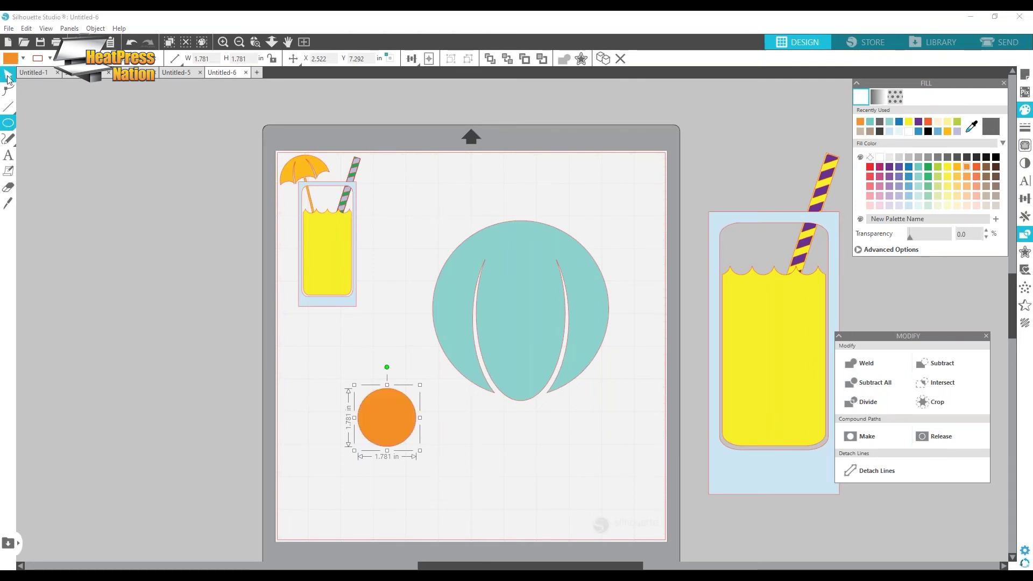
pyautogui.click(8, 76)
# - Resize the orange circle into an ellipse about 1.33 by 0.8 in, place it across the umbrella's left panel, and tilt it slightly clockwise
pyautogui.scroll(4, 560, 299)
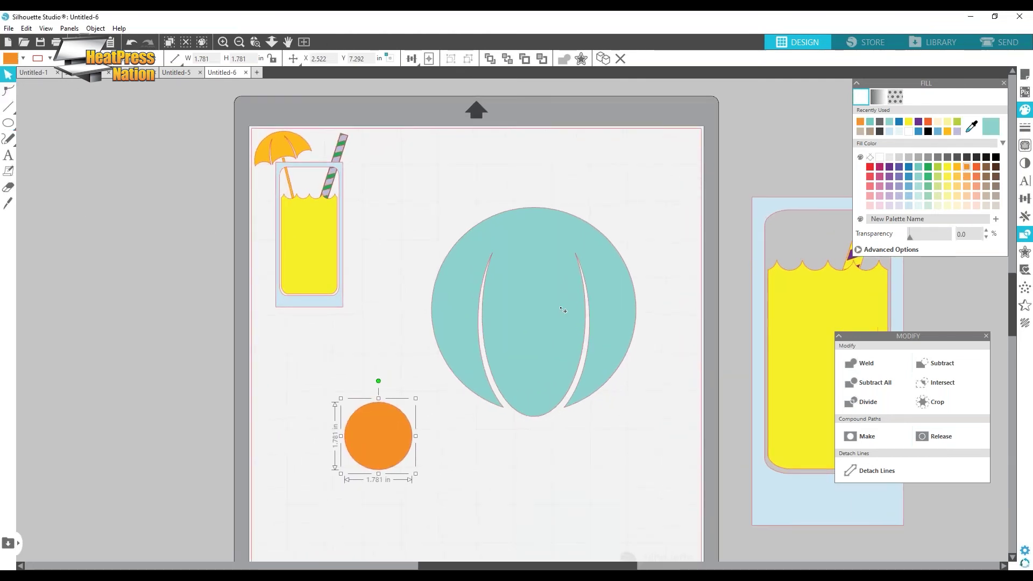
pyautogui.moveTo(284, 537); pyautogui.dragTo(267, 430)
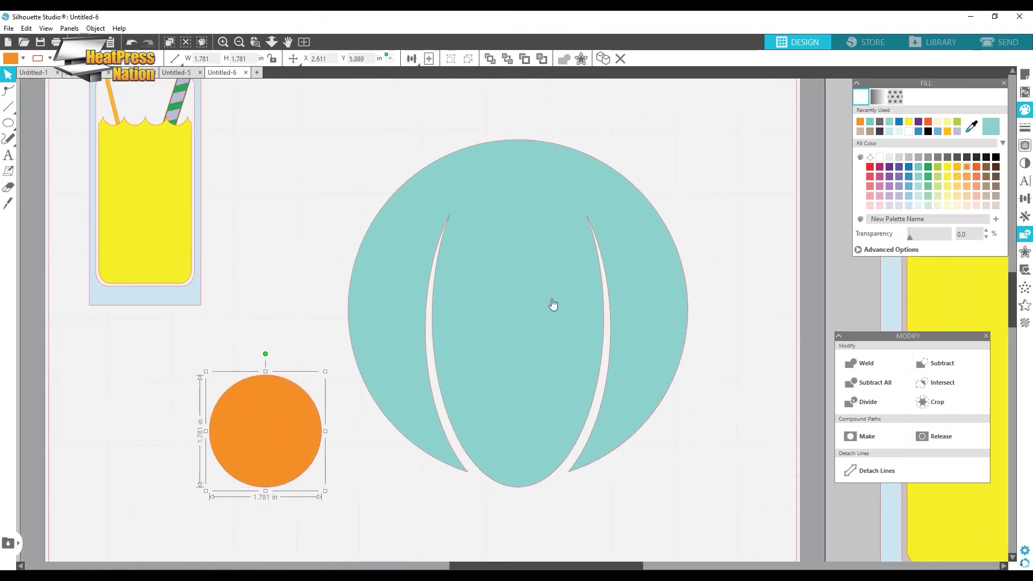
pyautogui.moveTo(207, 471); pyautogui.dragTo(374, 338)
pyautogui.moveTo(436, 262); pyautogui.dragTo(411, 289)
pyautogui.moveTo(385, 334); pyautogui.dragTo(403, 320)
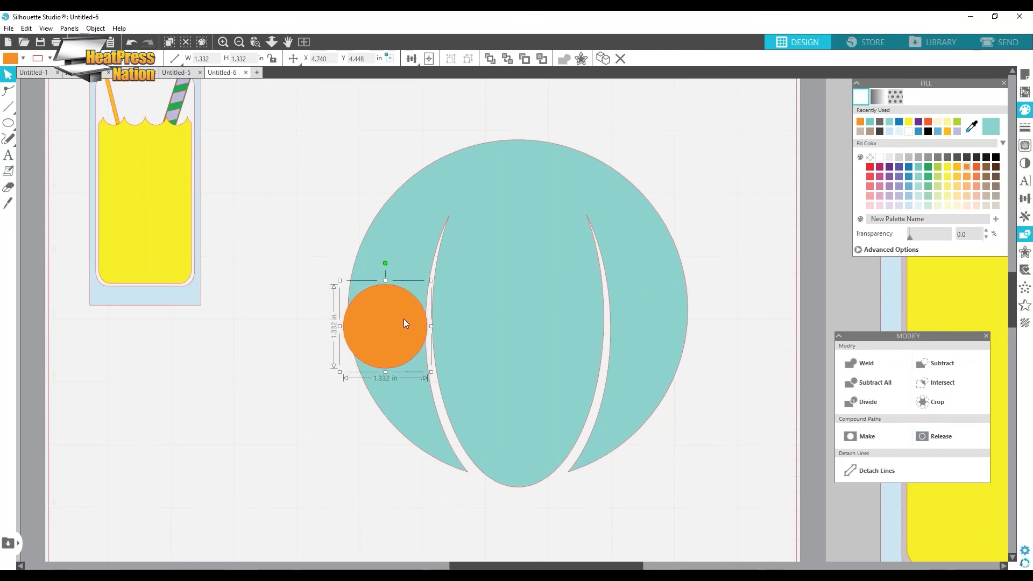
pyautogui.moveTo(386, 371); pyautogui.dragTo(395, 327)
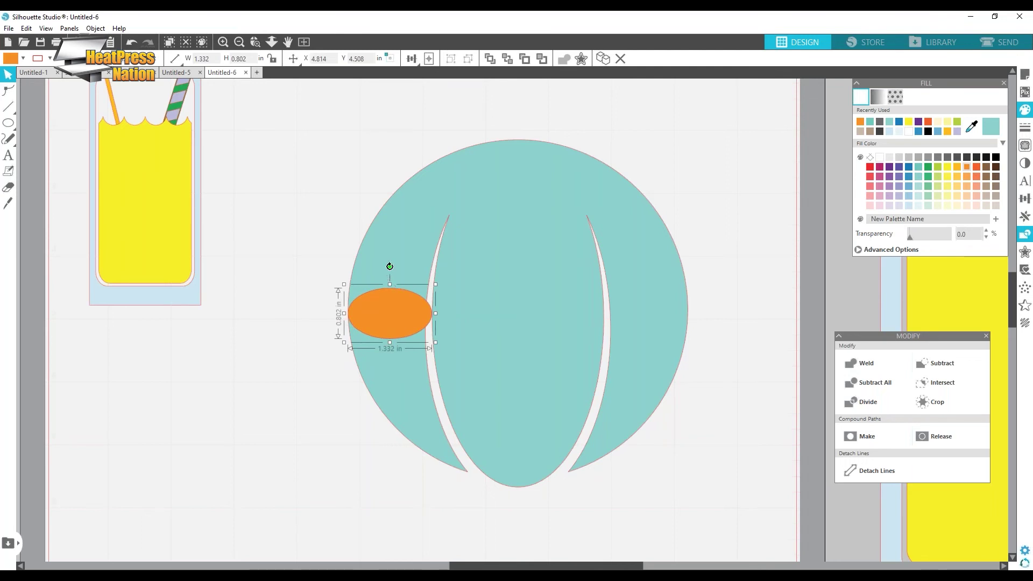
pyautogui.moveTo(389, 266); pyautogui.dragTo(404, 269)
# - Place a copy of the orange ellipse across the umbrella's right panel, tilted counterclockwise to mirror the left one
pyautogui.moveTo(393, 308); pyautogui.dragTo(663, 303)
pyautogui.moveTo(676, 255); pyautogui.dragTo(653, 260)
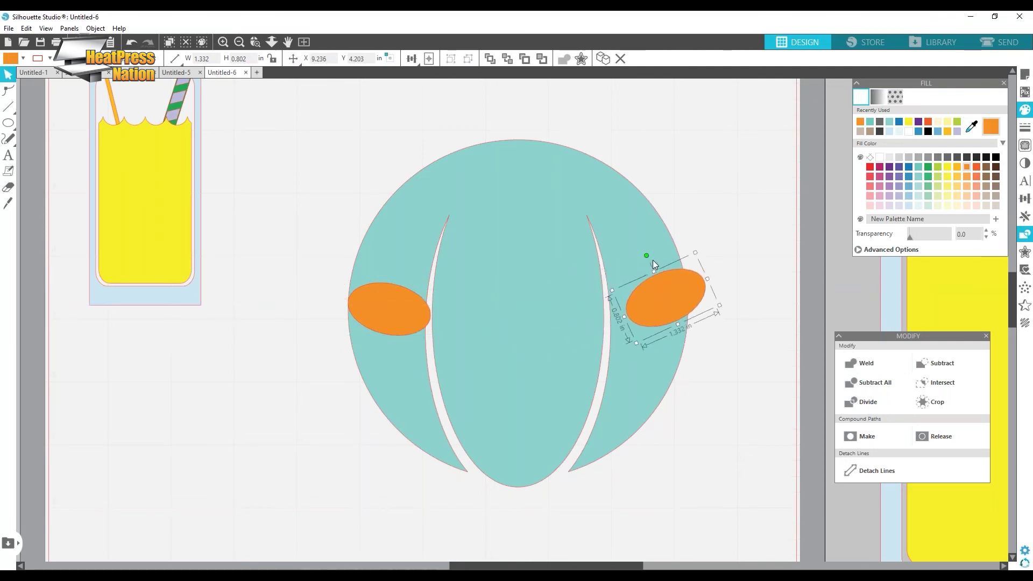
pyautogui.moveTo(665, 299)
pyautogui.mouseDown()
pyautogui.moveTo(653, 304)
pyautogui.moveTo(660, 291)
pyautogui.moveTo(665, 300)
pyautogui.mouseUp()
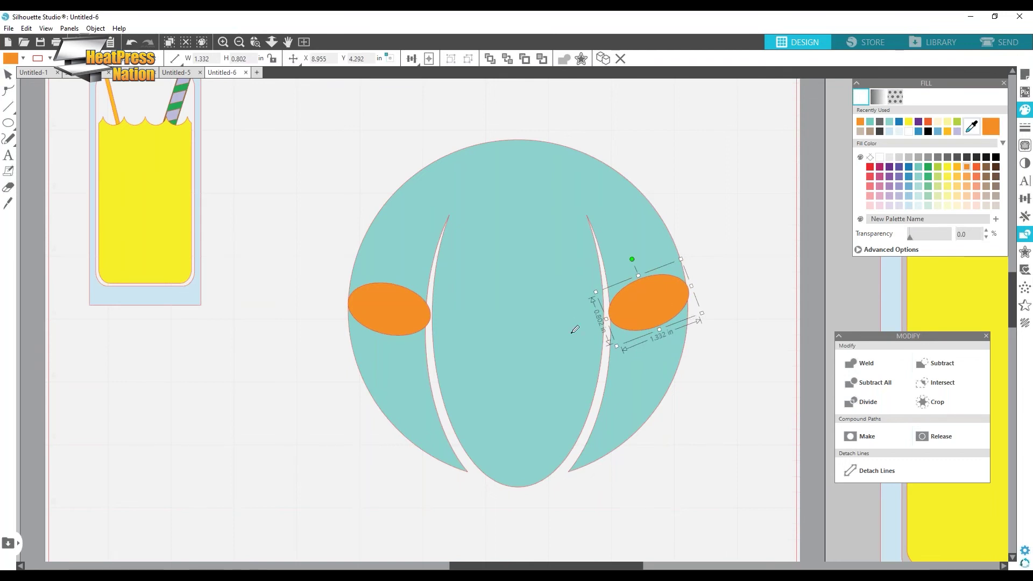
# - Paste another orange ellipse, straighten it, enlarge it to about 2.73 by 1.64 in, and fit it across the umbrella's middle panel
pyautogui.hotkey('ctrl', 'v')
pyautogui.moveTo(447, 343); pyautogui.dragTo(532, 318)
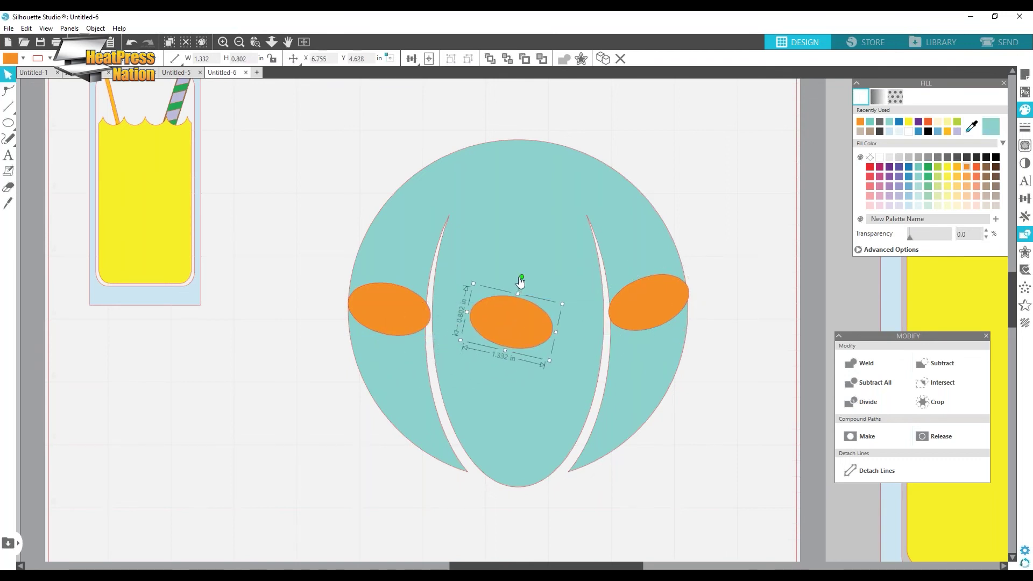
pyautogui.moveTo(524, 280); pyautogui.dragTo(618, 276)
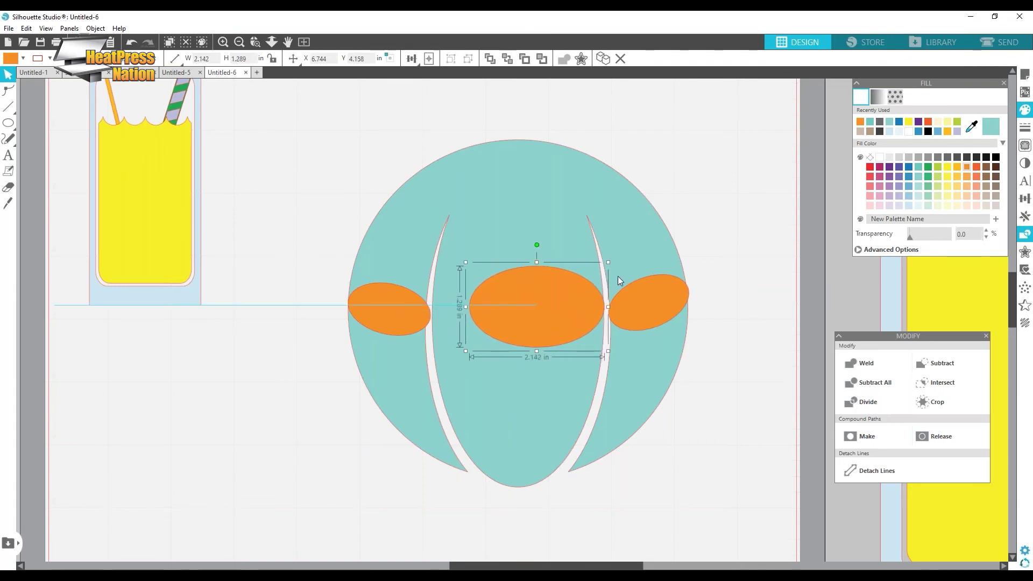
pyautogui.moveTo(465, 351); pyautogui.dragTo(430, 373)
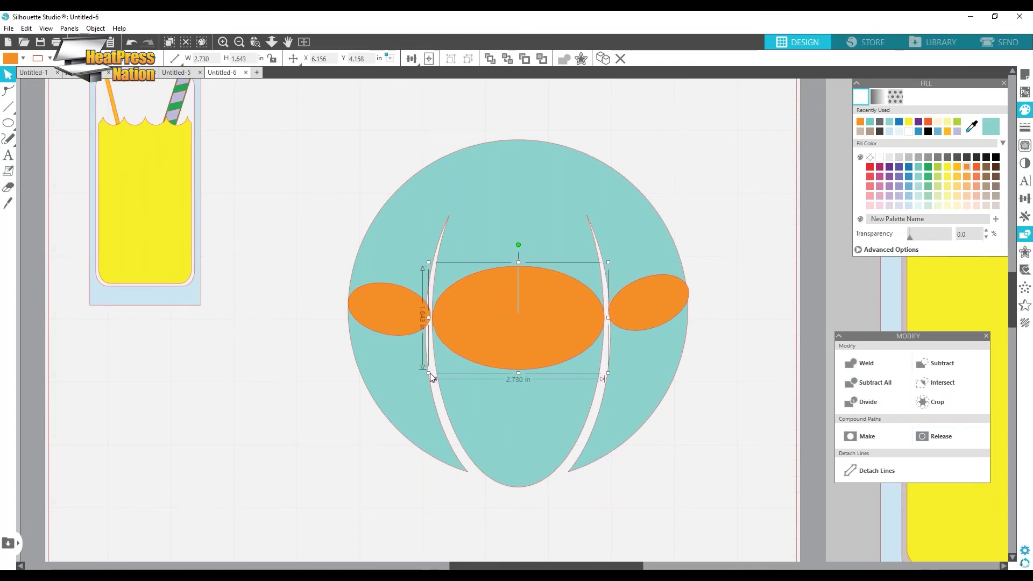
pyautogui.moveTo(476, 328); pyautogui.dragTo(476, 332)
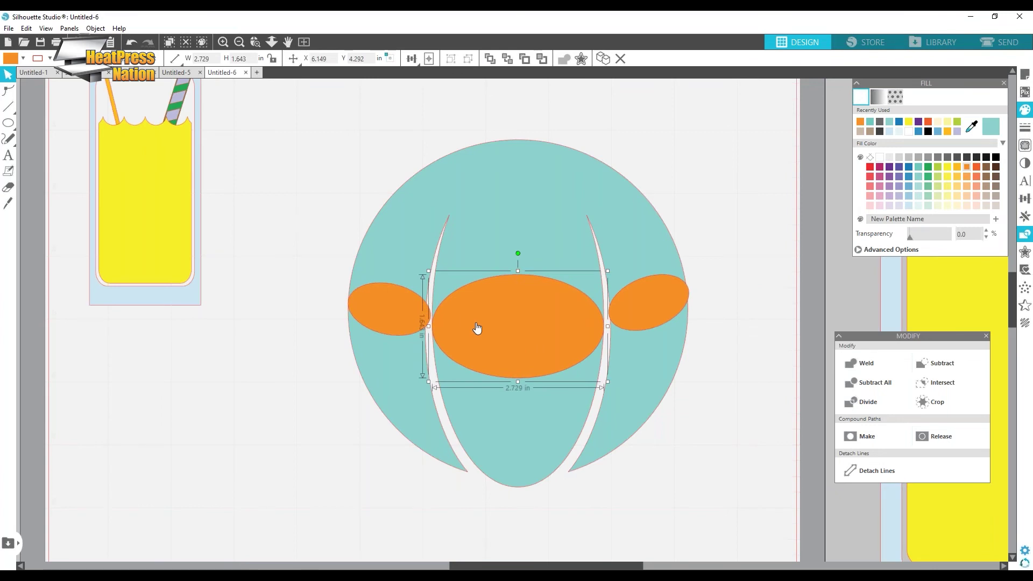
pyautogui.scroll(5, 500, 320)
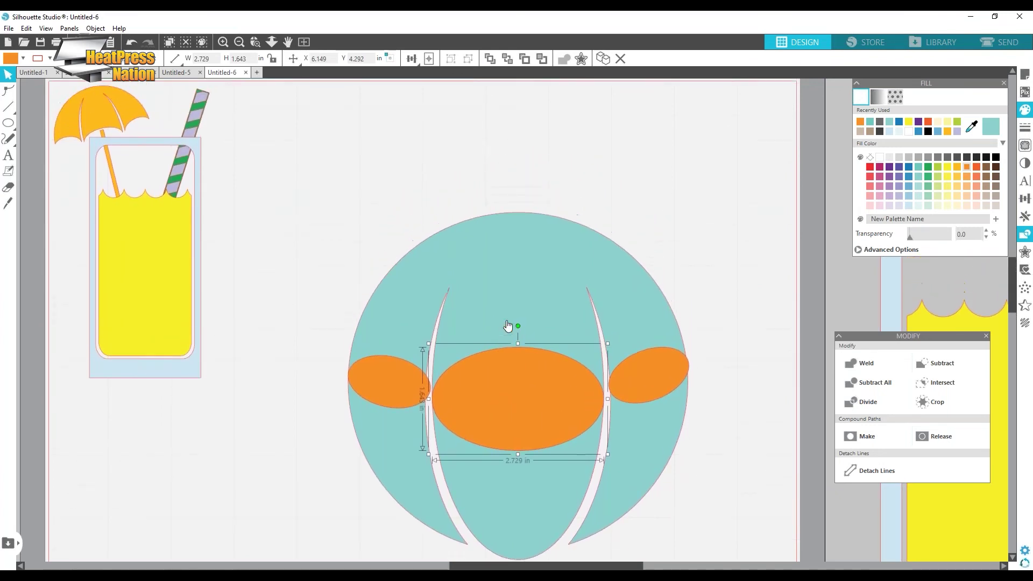
# - Flatten the middle orange ellipse to about 2.73 by 1.31 in and center it across the umbrella's middle panel
pyautogui.scroll(-4, 529, 395)
pyautogui.moveTo(530, 351)
pyautogui.mouseDown()
pyautogui.moveTo(530, 386)
pyautogui.moveTo(524, 370)
pyautogui.mouseUp()
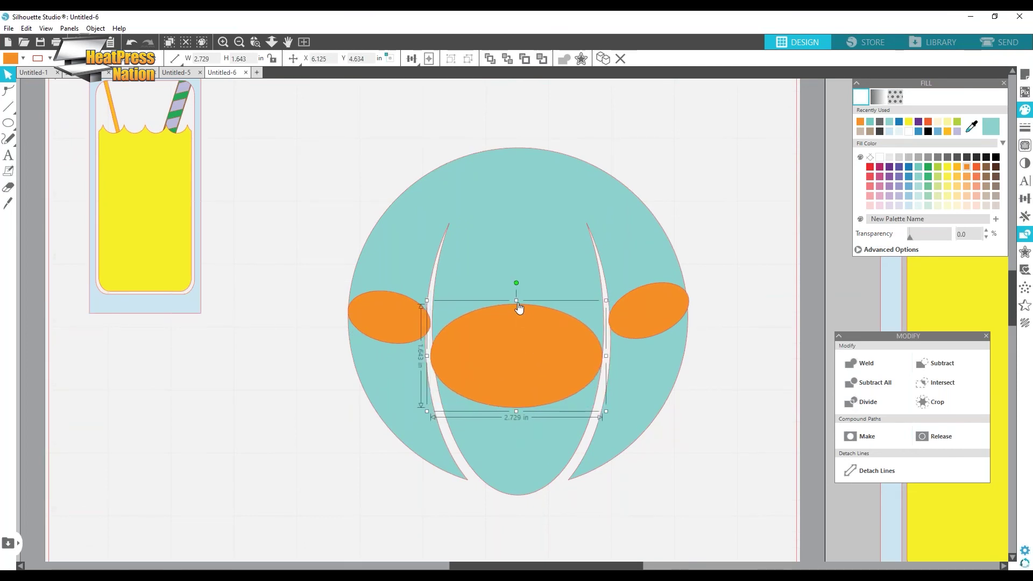
pyautogui.moveTo(516, 301); pyautogui.dragTo(515, 318)
pyautogui.moveTo(515, 354); pyautogui.dragTo(568, 321)
pyautogui.press('Escape')
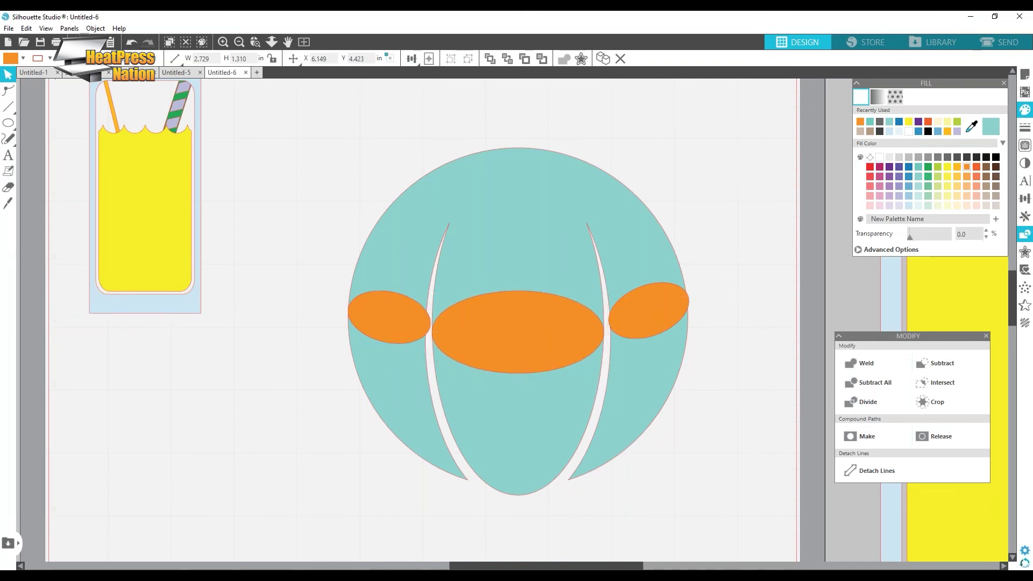
# - Combine the three orange ellipses into a compound path and subtract it from the teal circle
pyautogui.click(647, 323)
pyautogui.keyDown('shift'); pyautogui.click(524, 338); pyautogui.keyUp('shift')
pyautogui.keyDown('shift'); pyautogui.click(390, 332); pyautogui.keyUp('shift')
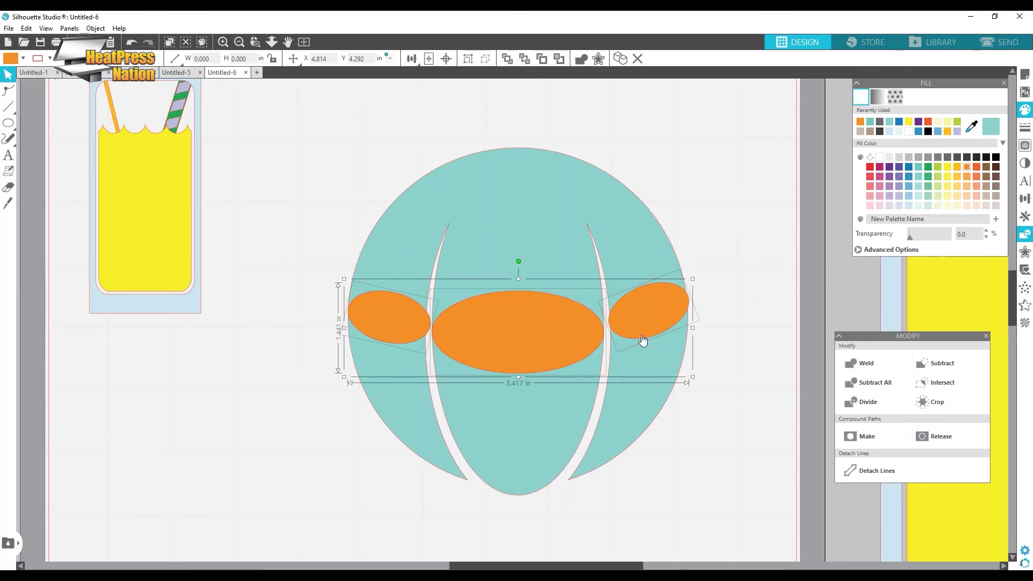
pyautogui.click(862, 437)
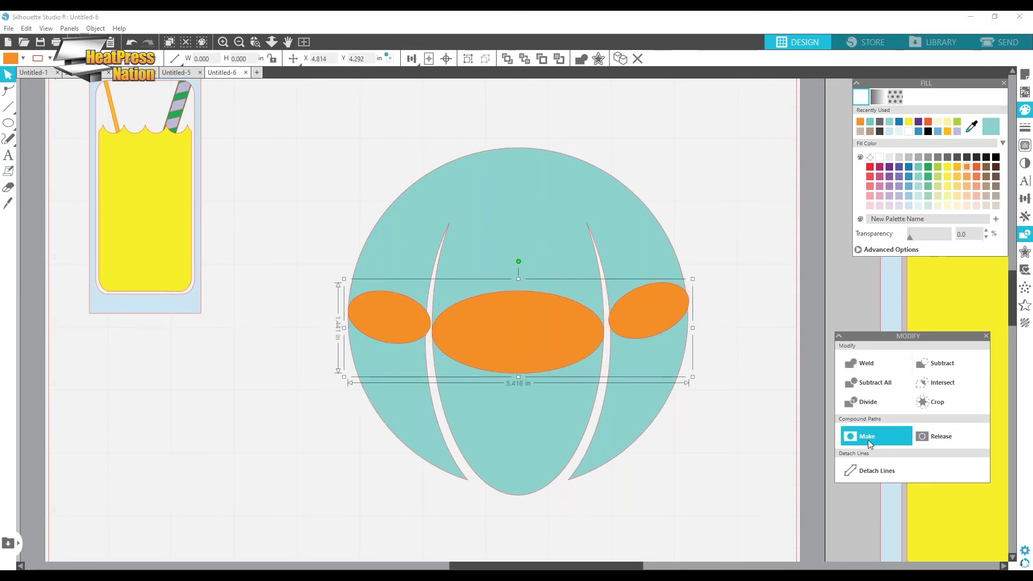
pyautogui.keyDown('shift'); pyautogui.click(638, 232); pyautogui.keyUp('shift')
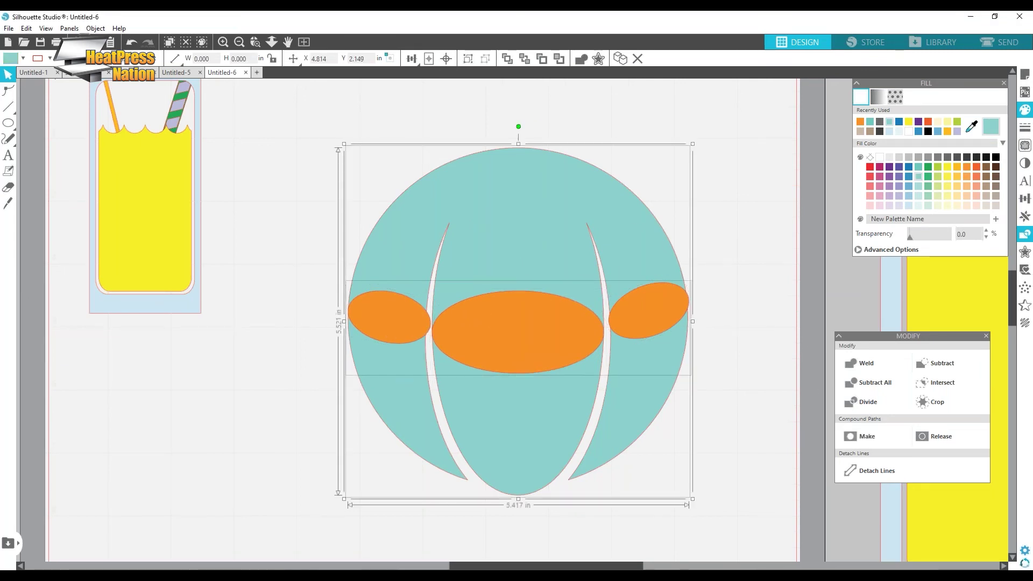
pyautogui.click(950, 366)
pyautogui.click(731, 240)
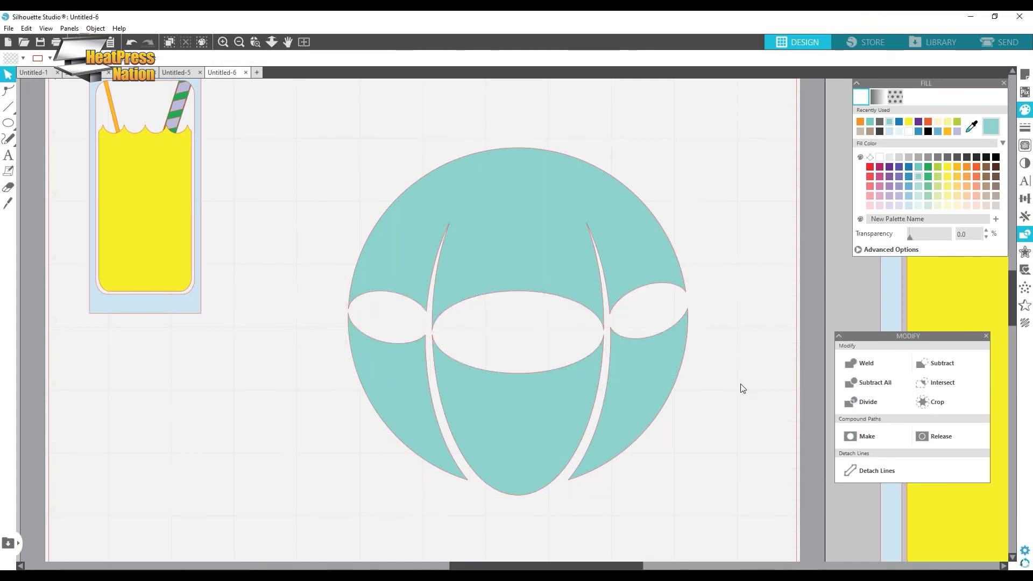
# - Delete the three teal pieces below the cut-outs, leaving only the umbrella canopy
pyautogui.moveTo(695, 508); pyautogui.dragTo(369, 406)
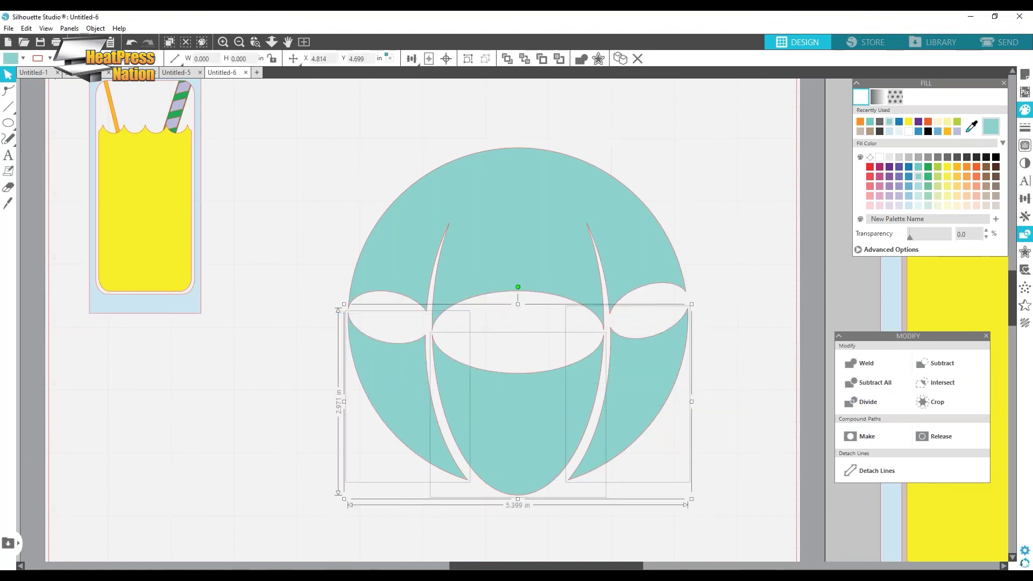
pyautogui.press('Delete')
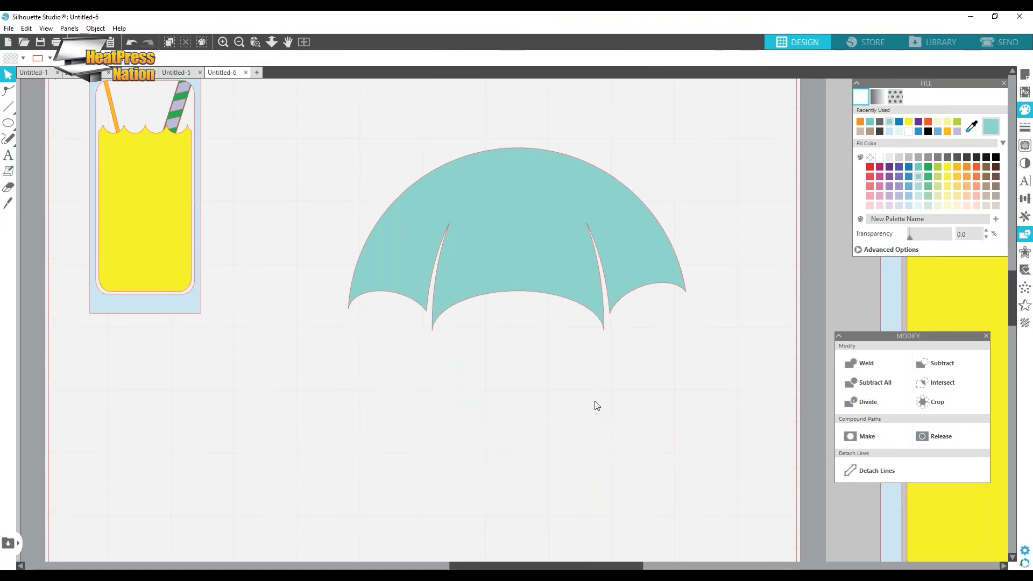
pyautogui.scroll(1, 595, 406)
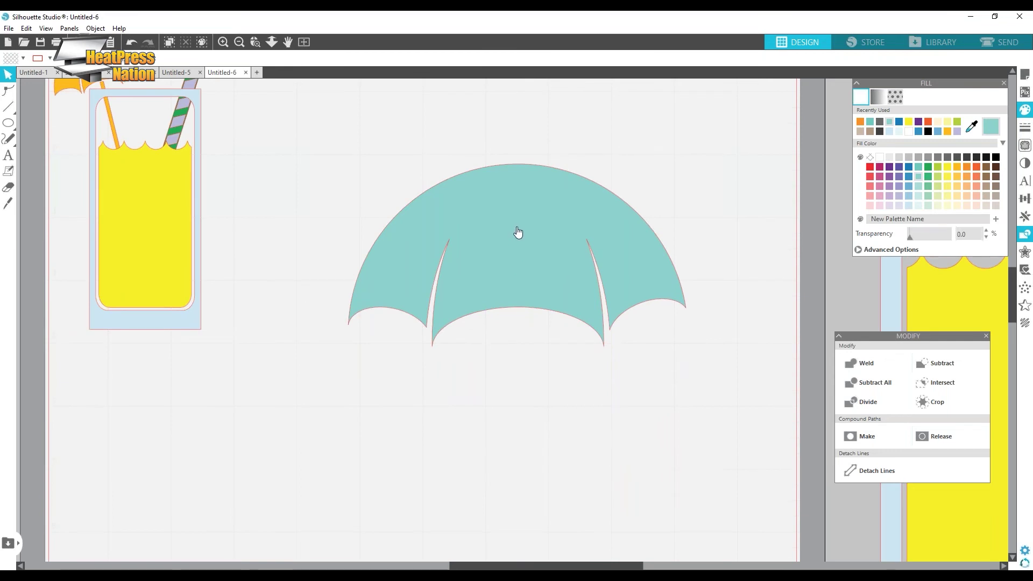
pyautogui.scroll(3, 563, 405)
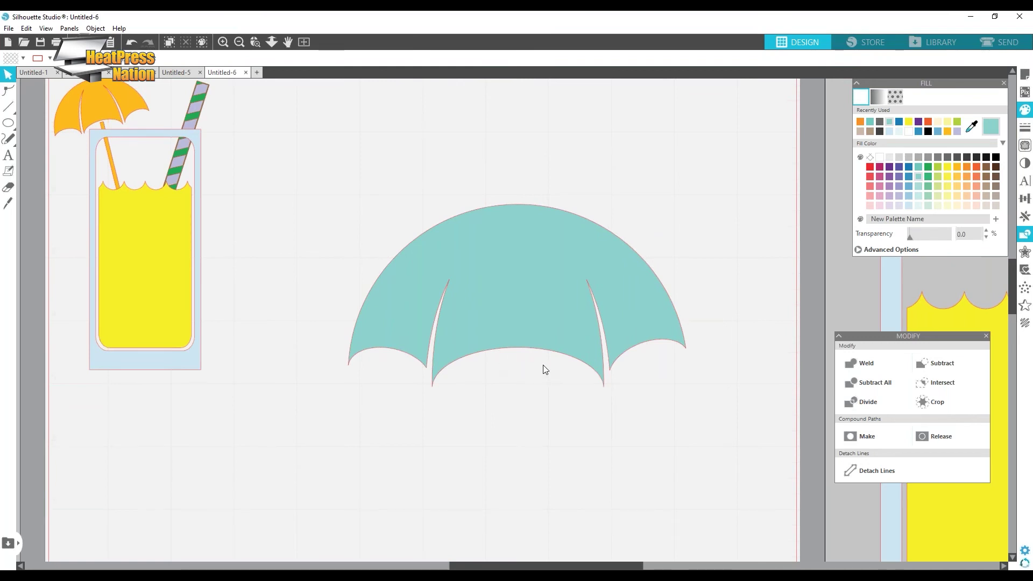
# - Undo the deletion, the subtraction and the compound path to get back to three separate orange ellipses
pyautogui.click(130, 43)
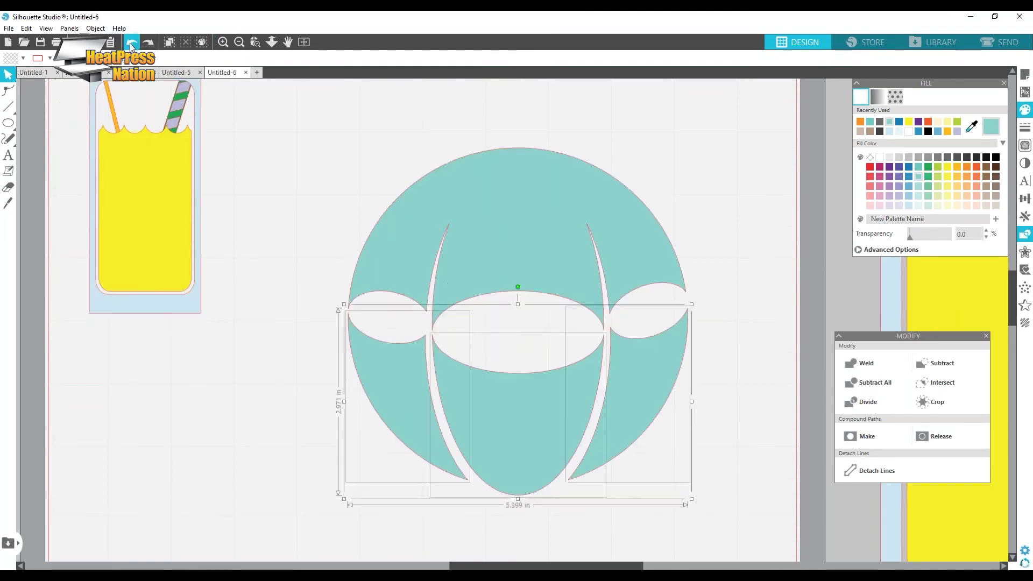
pyautogui.click(130, 43)
pyautogui.click(130, 43)
pyautogui.click(130, 43)
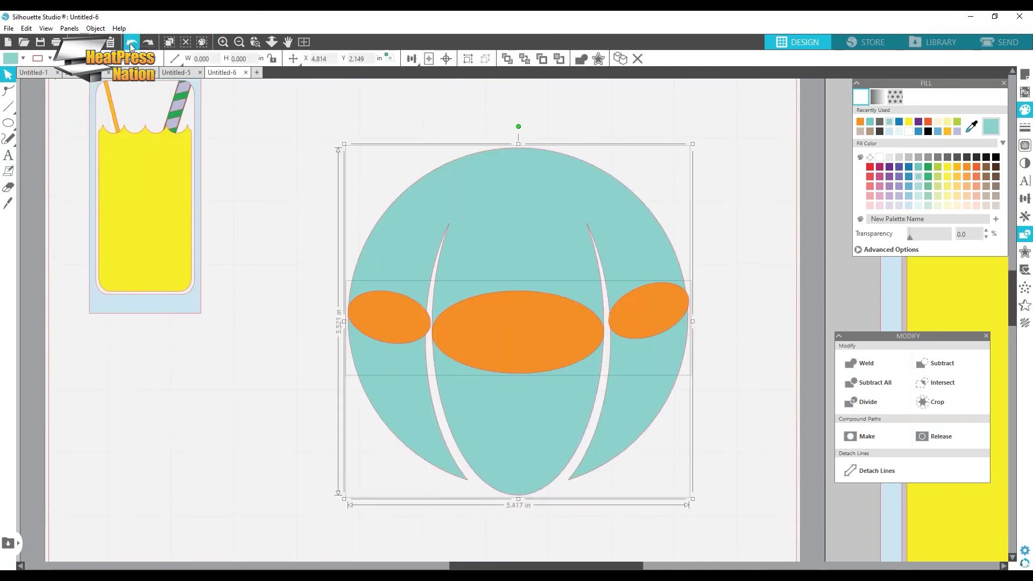
pyautogui.click(686, 267)
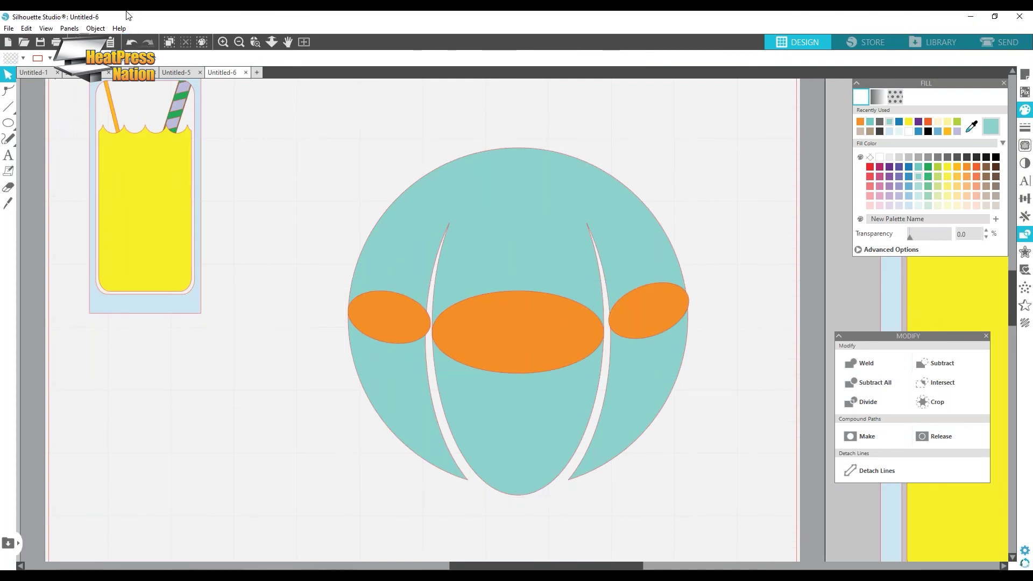
pyautogui.click(132, 42)
pyautogui.click(131, 41)
pyautogui.click(682, 266)
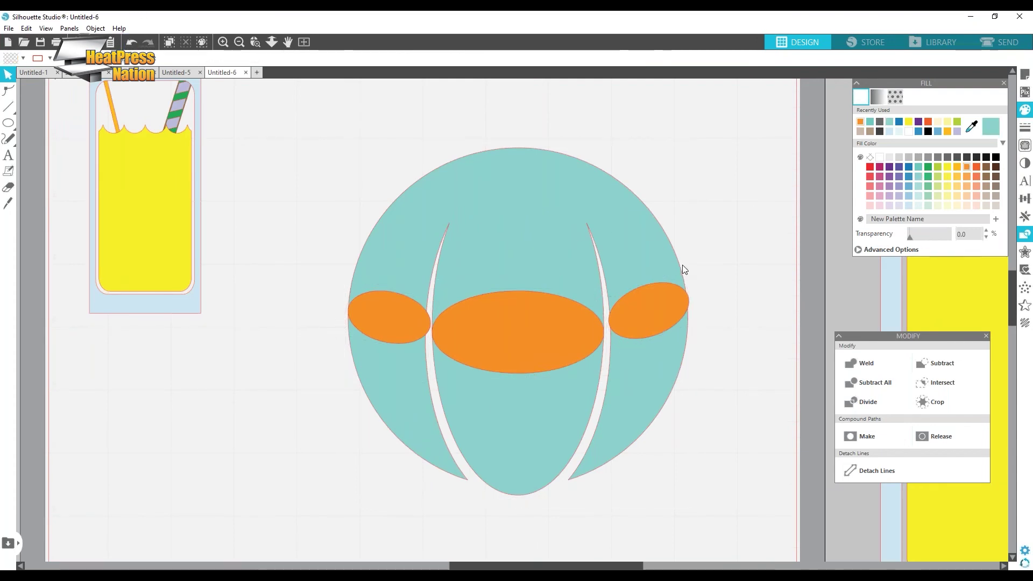
# - Flatten the middle orange ellipse to about 2.77 by 0.86 in and shift the two side ellipses slightly upward
pyautogui.moveTo(528, 337); pyautogui.dragTo(529, 318)
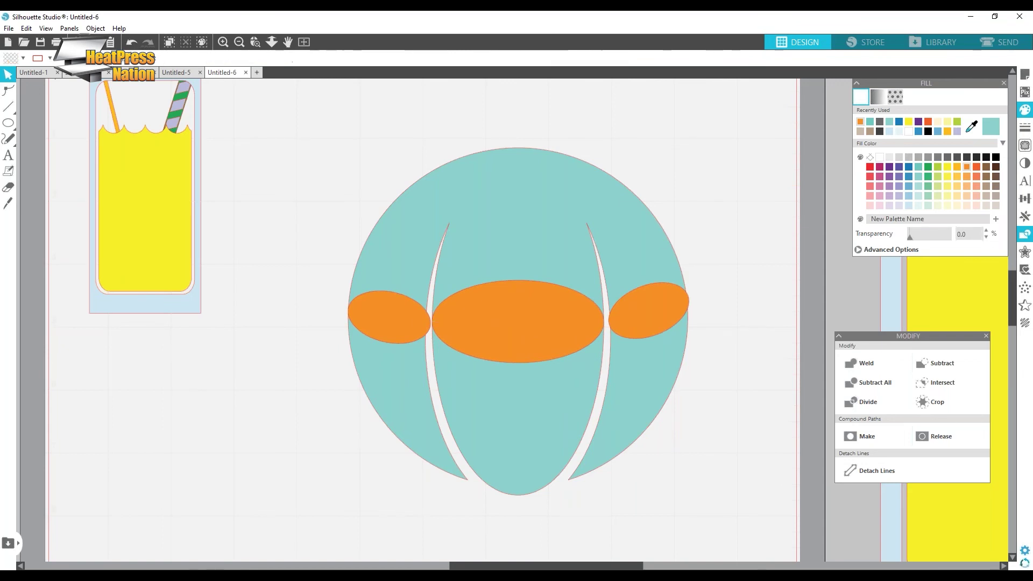
pyautogui.moveTo(518, 277); pyautogui.dragTo(517, 303)
pyautogui.press('Up')
pyautogui.press('Up')
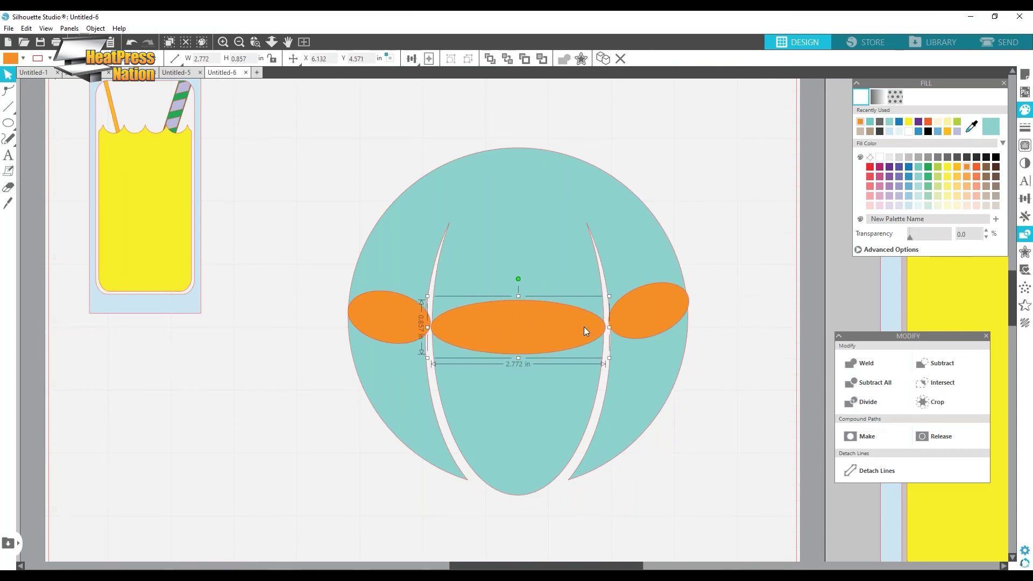
pyautogui.moveTo(584, 327); pyautogui.dragTo(584, 325)
pyautogui.moveTo(404, 325); pyautogui.dragTo(399, 309)
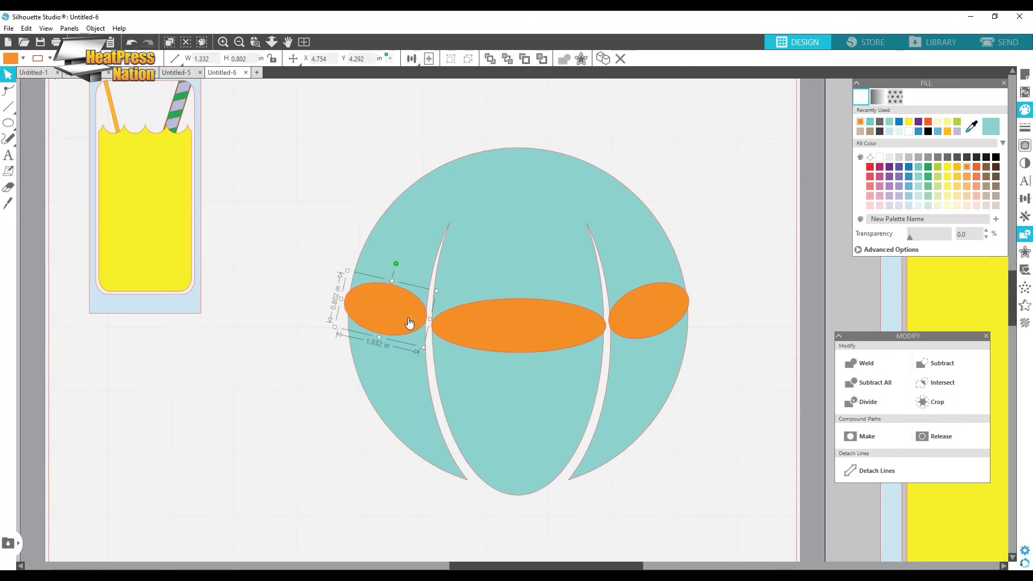
pyautogui.moveTo(648, 309); pyautogui.dragTo(648, 304)
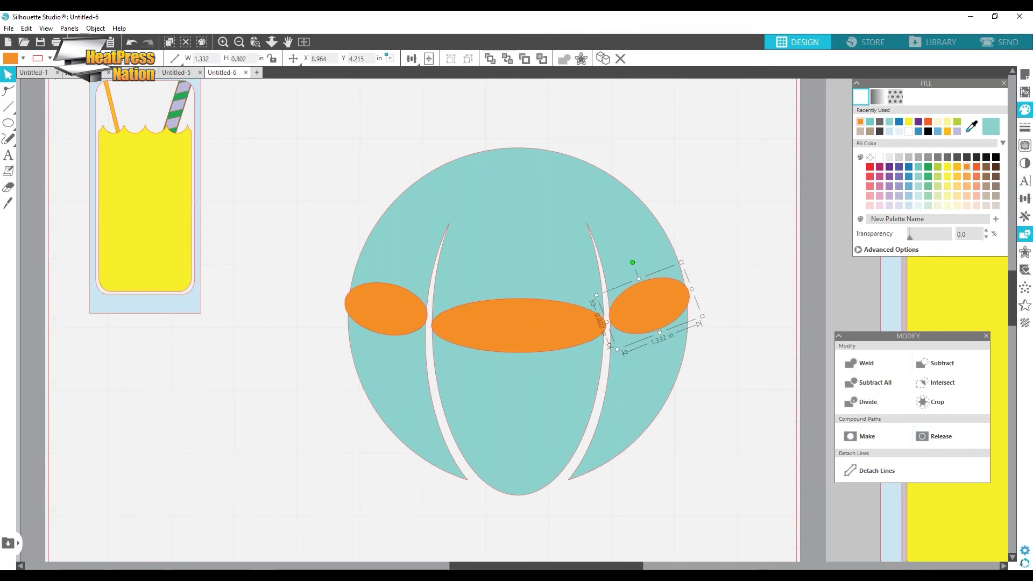
# - Make a compound path from the three adjusted ellipses and subtract it from the teal circle
pyautogui.keyDown('shift'); pyautogui.click(551, 327); pyautogui.keyUp('shift')
pyautogui.keyDown('shift'); pyautogui.click(389, 319); pyautogui.keyUp('shift')
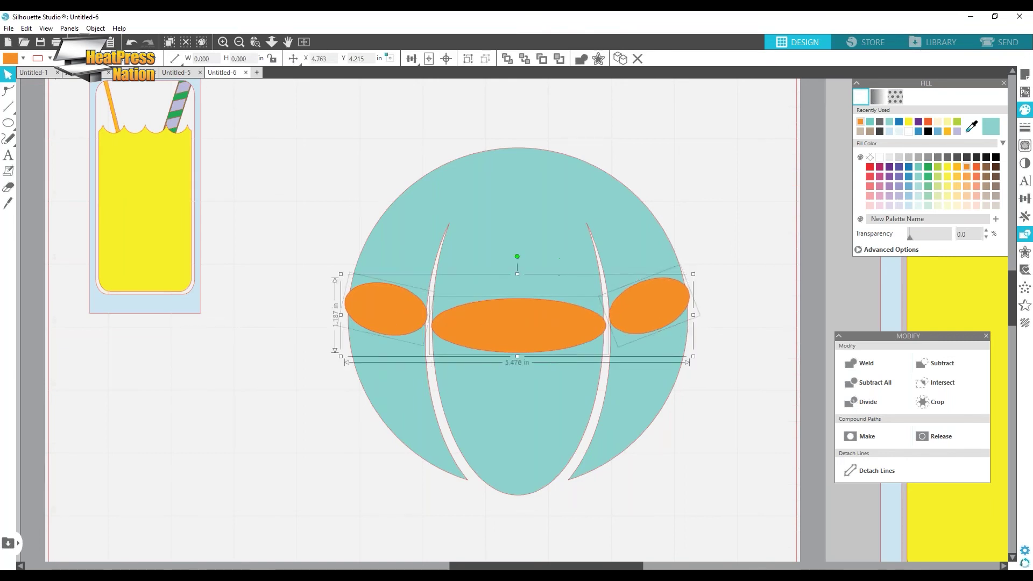
pyautogui.click(871, 434)
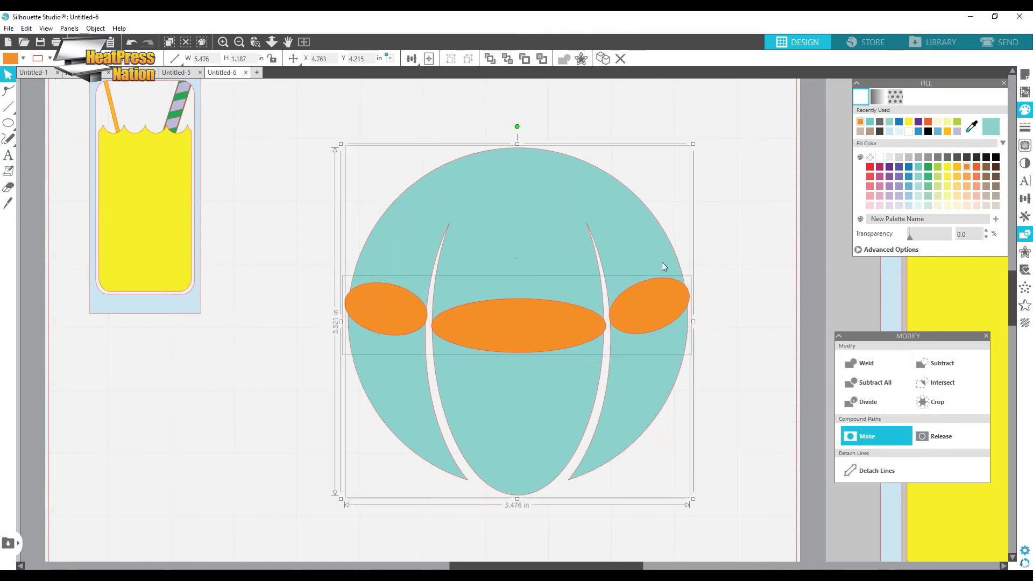
pyautogui.click(956, 371)
# - Delete the three leftover teal pieces under the scalloped canopy edge
pyautogui.click(766, 353)
pyautogui.moveTo(765, 352); pyautogui.dragTo(314, 431)
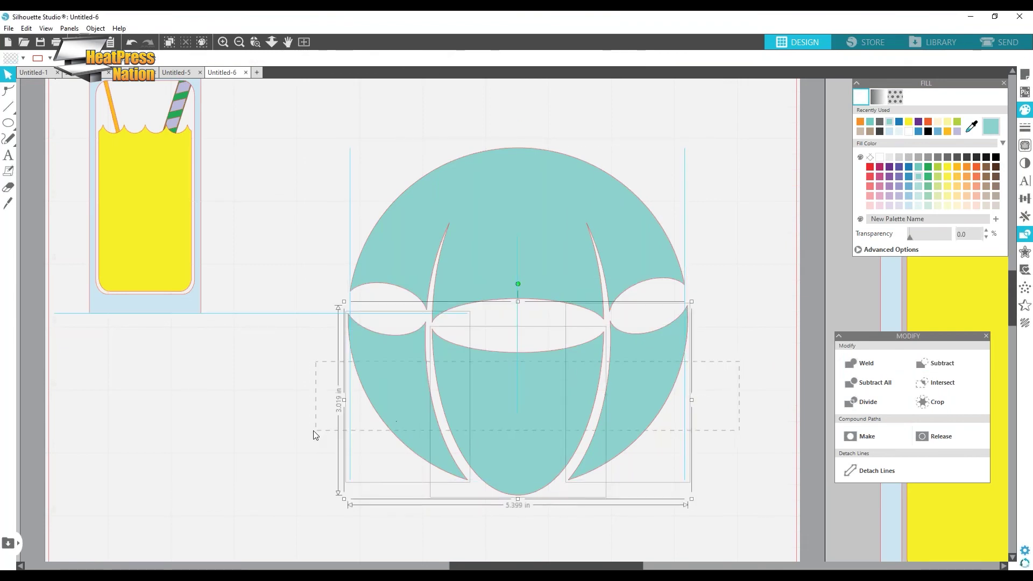
pyautogui.press('Delete')
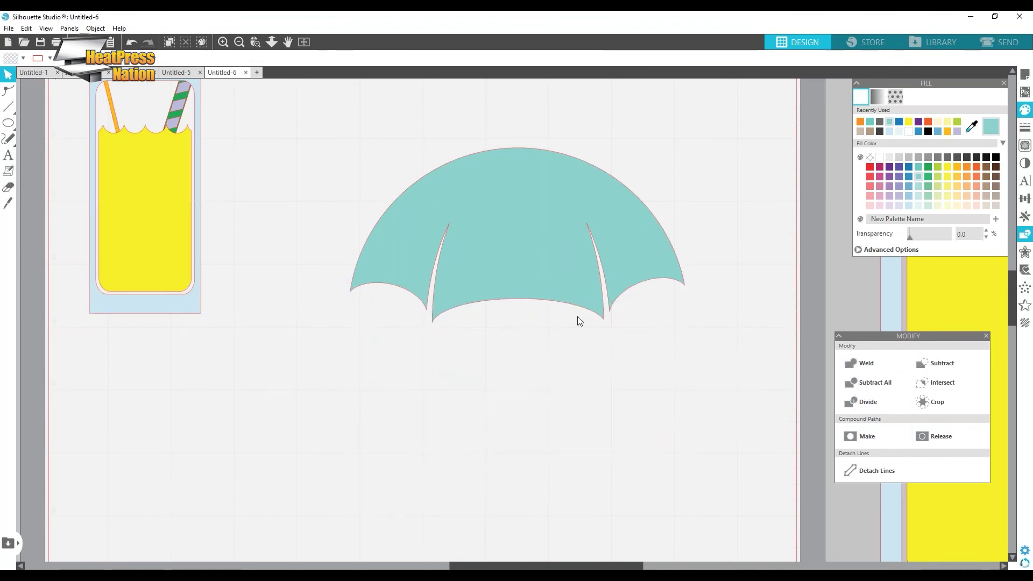
# - Draw a narrow rectangle about 0.25 by 5.52 in below the canopy as the umbrella's handle and fill it with teal
pyautogui.click(8, 122)
pyautogui.click(27, 127)
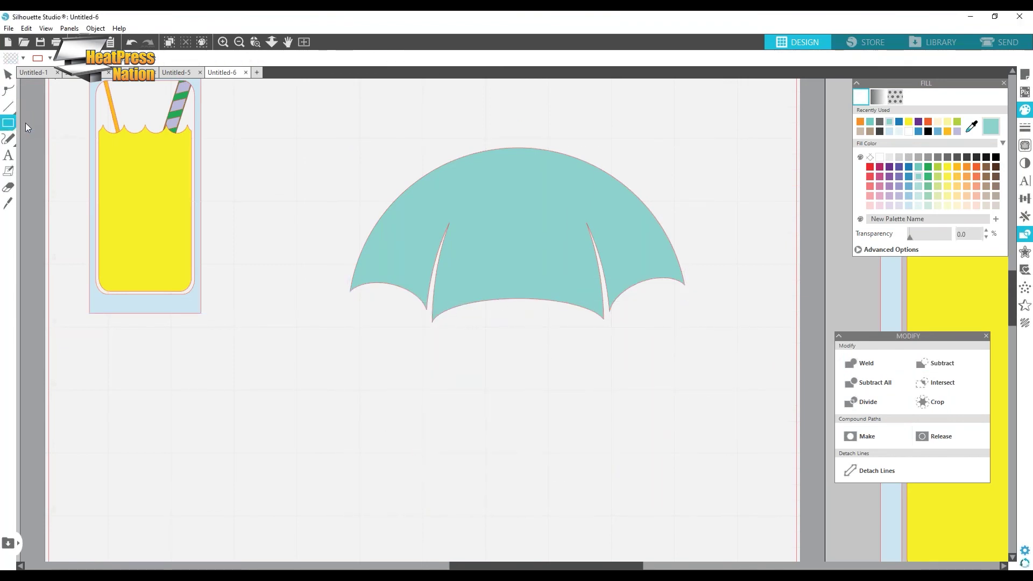
pyautogui.moveTo(504, 312); pyautogui.dragTo(515, 521)
pyautogui.click(918, 168)
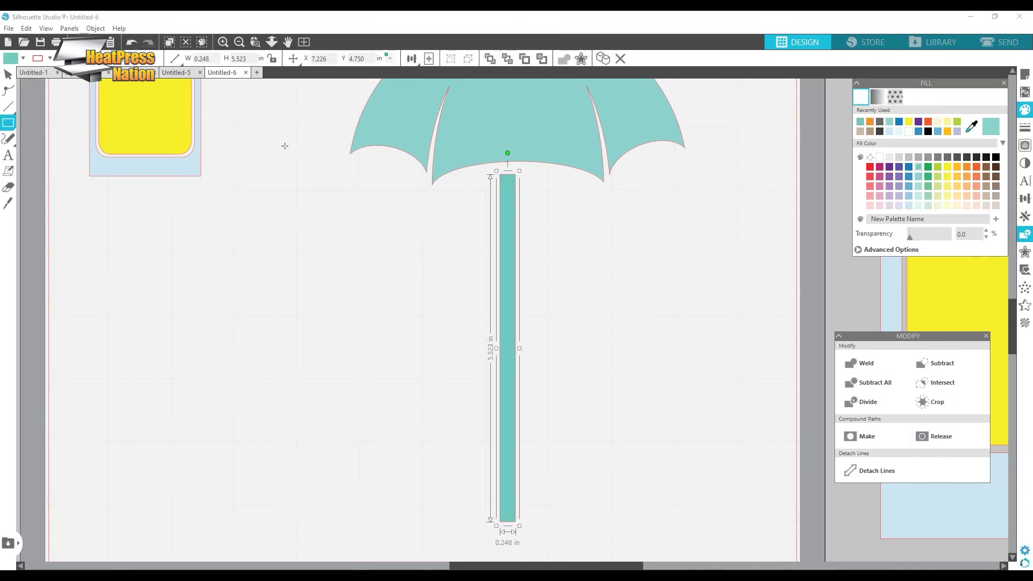
# - Center the handle horizontally on the canopy and group the two shapes
pyautogui.click(8, 74)
pyautogui.keyDown('shift'); pyautogui.click(567, 161); pyautogui.keyUp('shift')
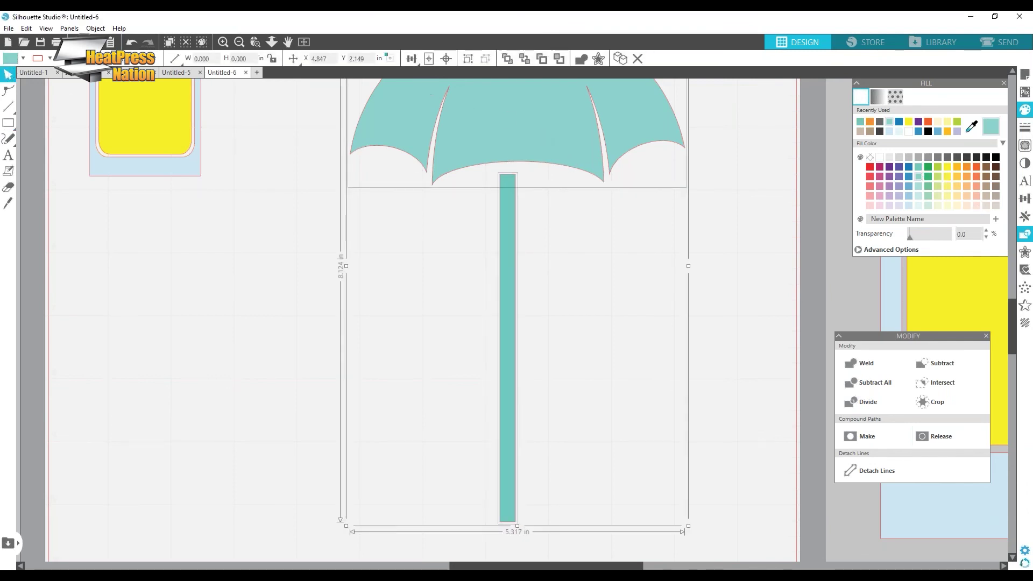
pyautogui.click(420, 60)
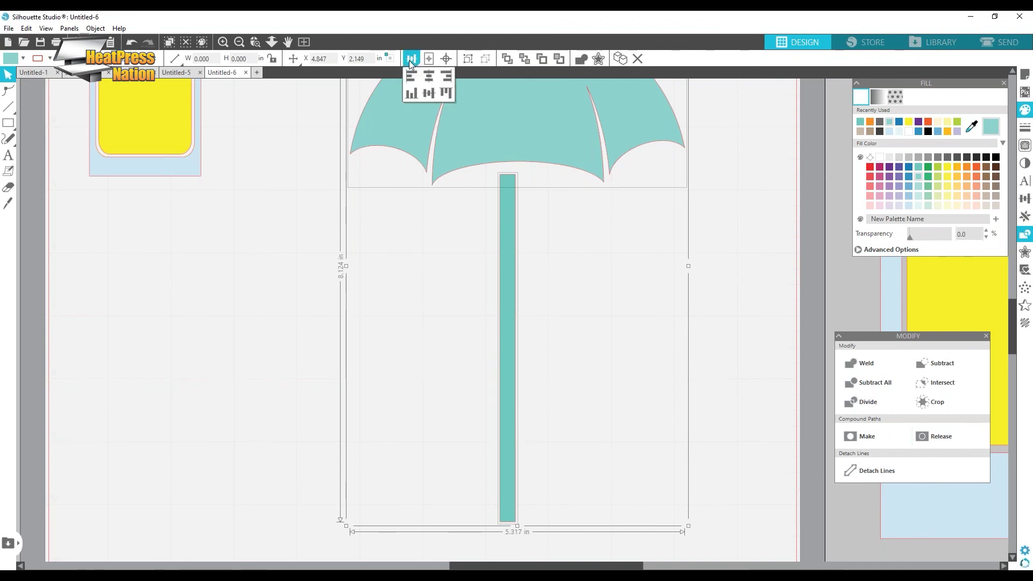
pyautogui.click(429, 76)
pyautogui.rightClick(518, 208)
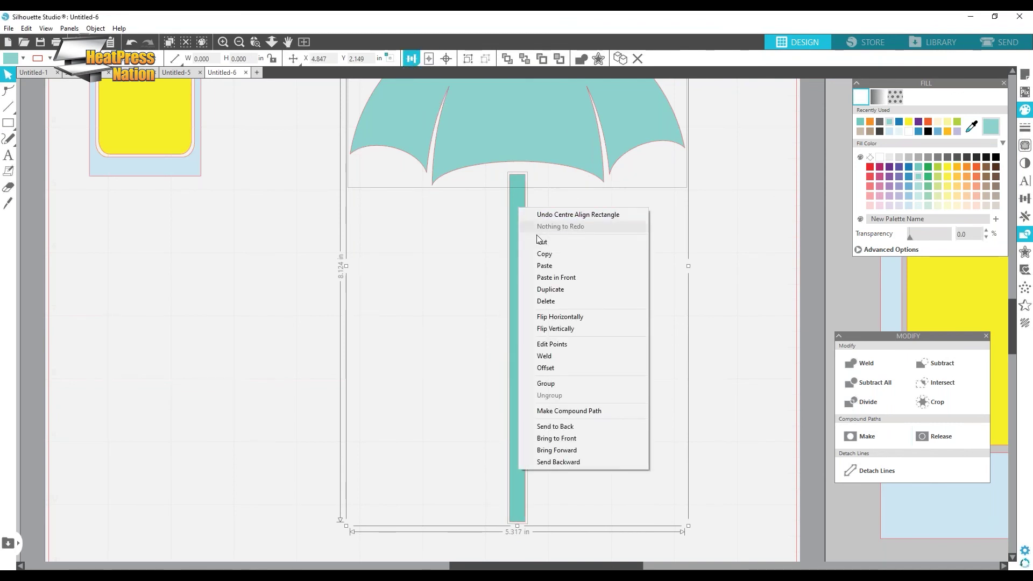
pyautogui.click(570, 384)
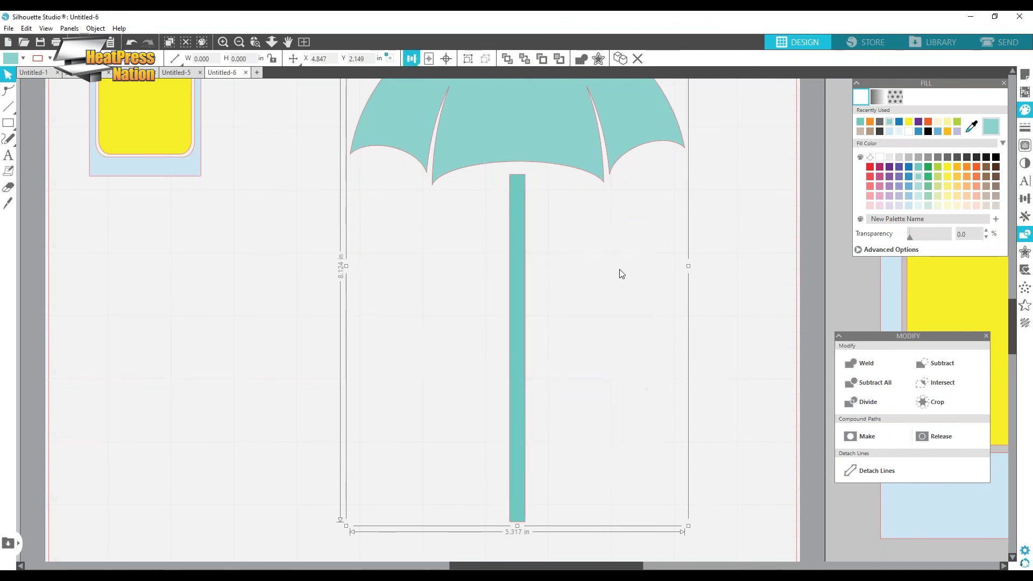
# - Fill the grouped umbrella with the handle's teal and move it aside to the page's left edge
pyautogui.scroll(-3, 575, 261)
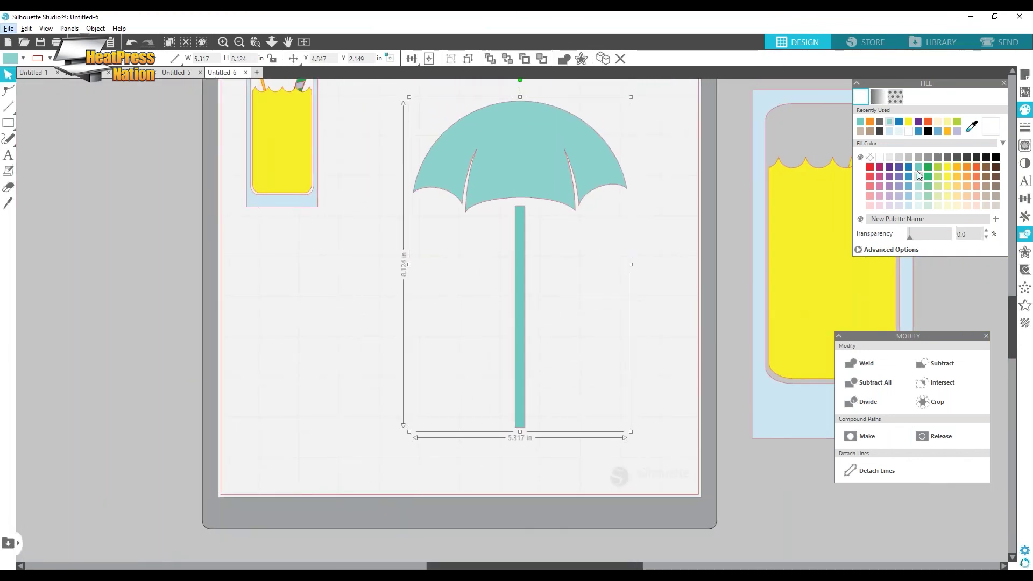
pyautogui.scroll(-3, 595, 220)
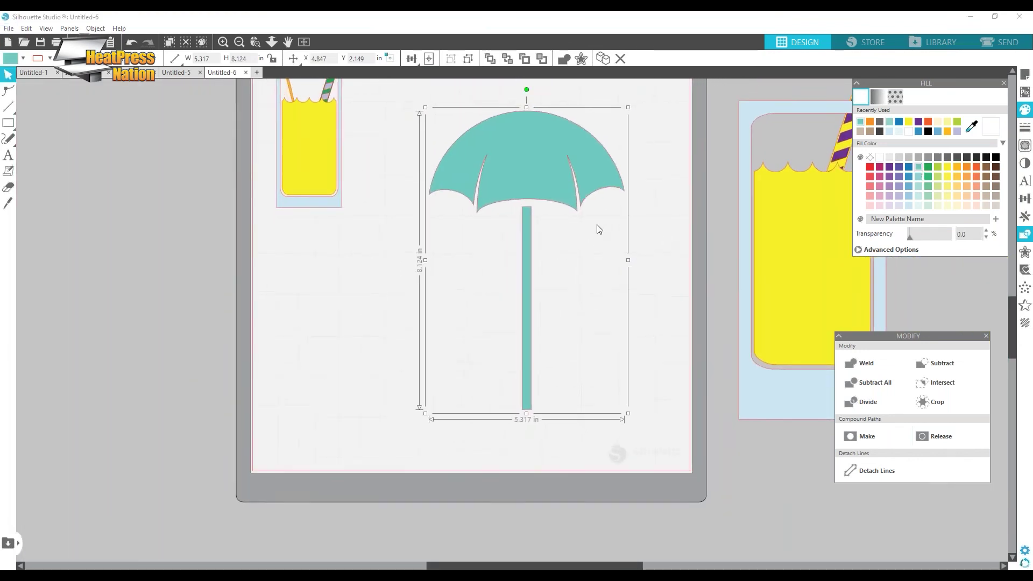
pyautogui.moveTo(594, 225); pyautogui.dragTo(343, 210)
# - Group the glass, liquid and straw of the large drink and move the group onto the page
pyautogui.moveTo(764, 215); pyautogui.dragTo(533, 232)
pyautogui.hotkey('ctrl', 'z')
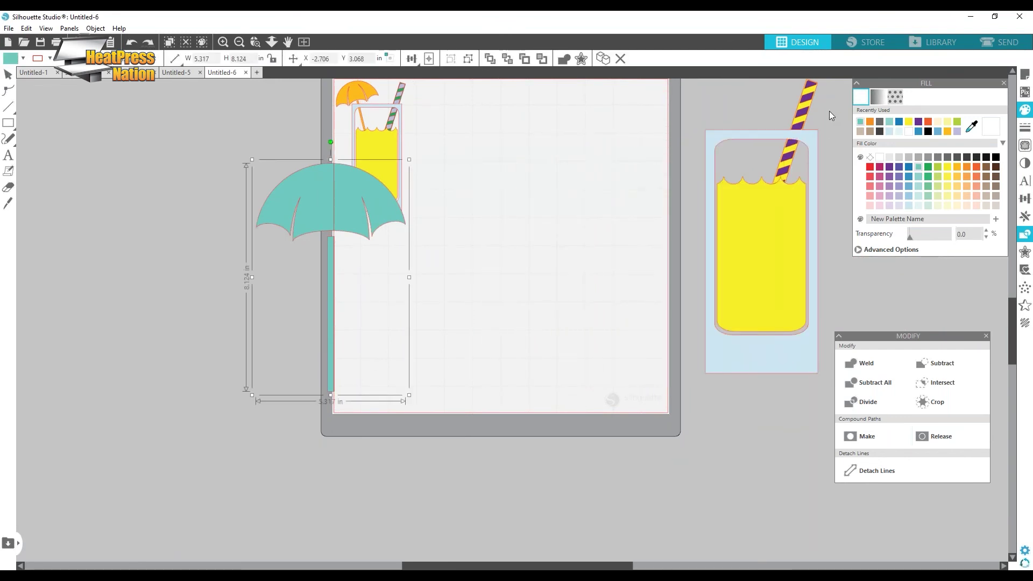
pyautogui.rightClick(750, 209)
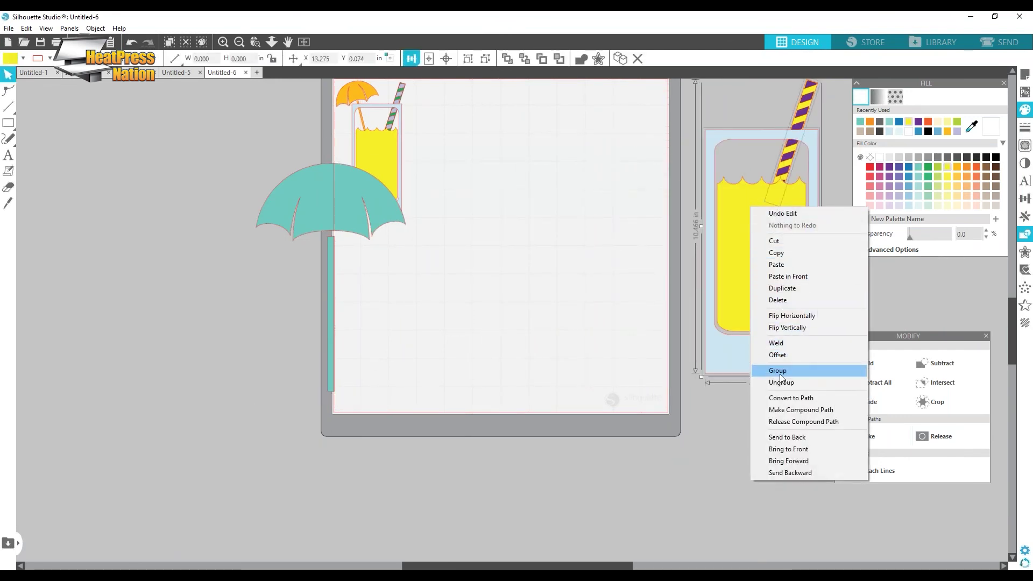
pyautogui.click(788, 199)
pyautogui.moveTo(789, 198); pyautogui.dragTo(563, 214)
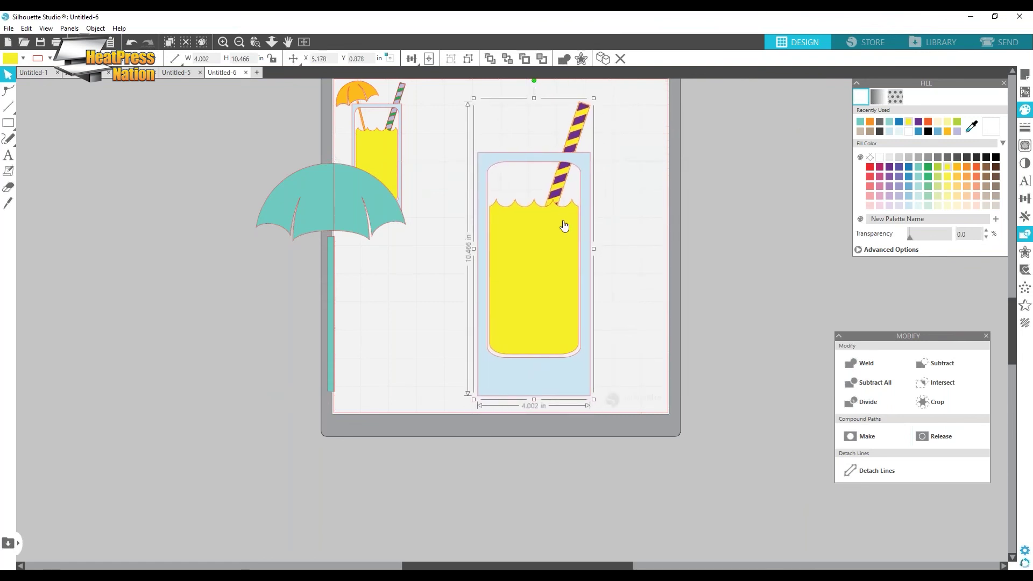
# - Place the umbrella over the large glass and tilt it counterclockwise so its handle runs down into the drink
pyautogui.scroll(2, 621, 211)
pyautogui.moveTo(330, 244); pyautogui.dragTo(486, 144)
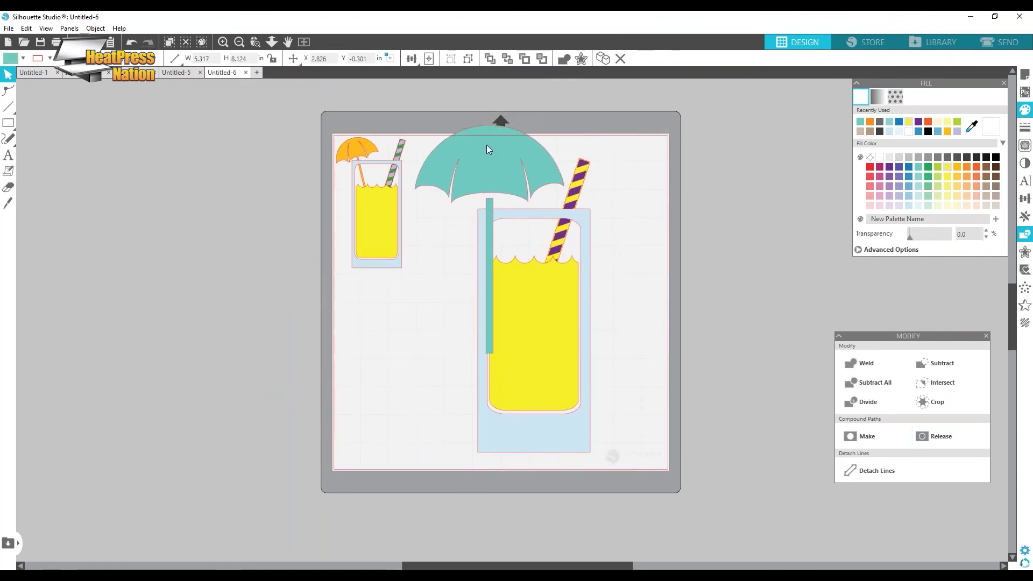
pyautogui.moveTo(487, 105); pyautogui.dragTo(441, 112)
pyautogui.moveTo(457, 169); pyautogui.dragTo(479, 165)
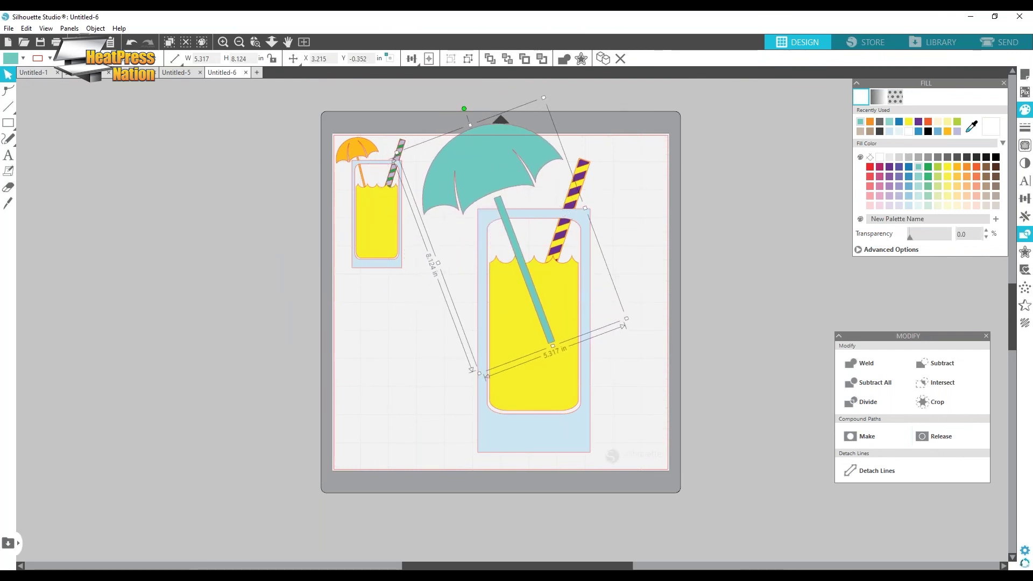
# - Scale the teal umbrella down to about 3.4 × 5.2 in and stand its handle in the large glass behind the liquid
pyautogui.moveTo(625, 319); pyautogui.dragTo(535, 251)
pyautogui.moveTo(462, 160); pyautogui.dragTo(490, 170)
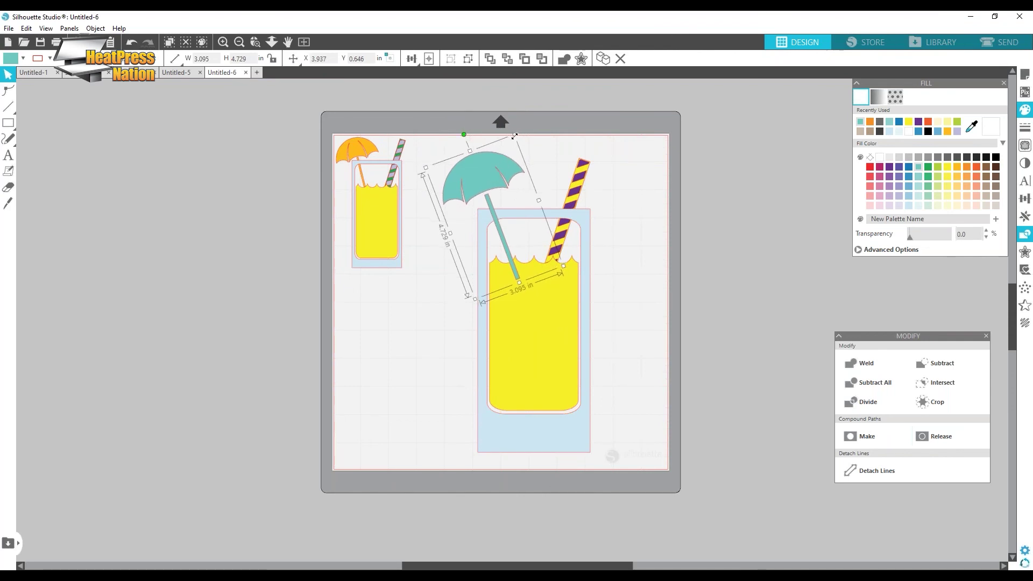
pyautogui.moveTo(514, 136); pyautogui.dragTo(517, 123)
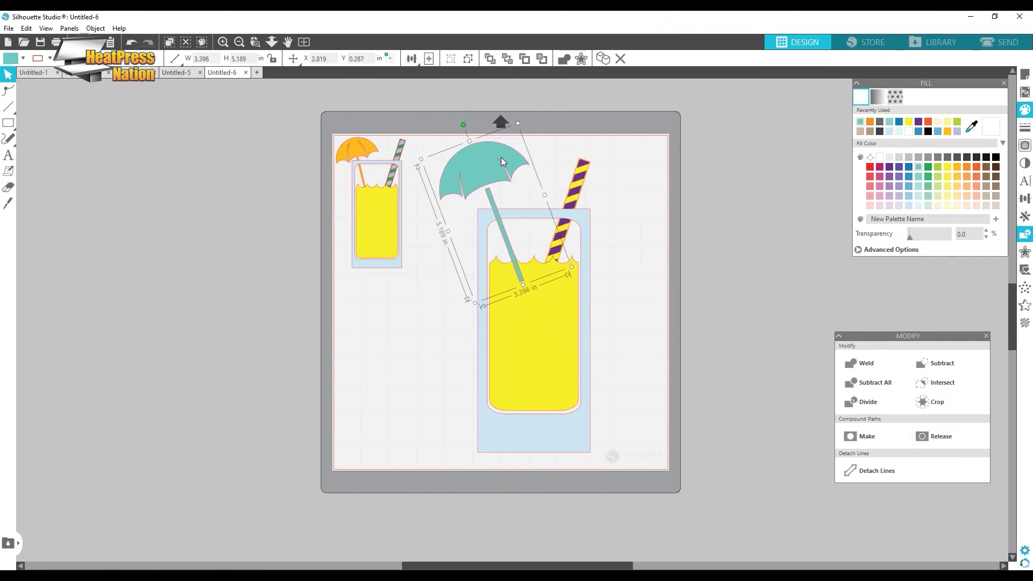
pyautogui.click(676, 163)
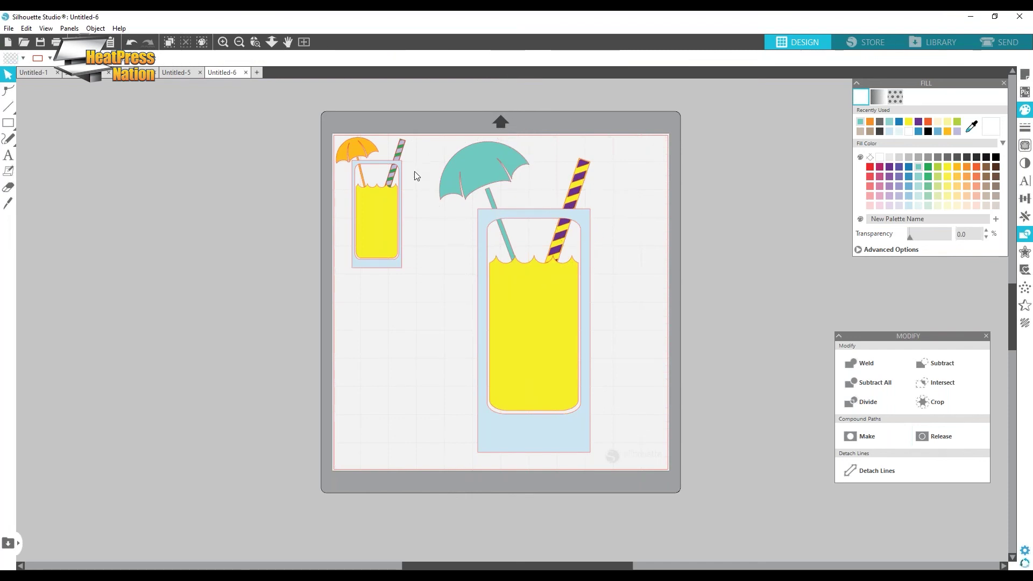
# - Move the small sample drink off the page and shift the large drink over the page's left edge
pyautogui.moveTo(390, 203); pyautogui.dragTo(198, 251)
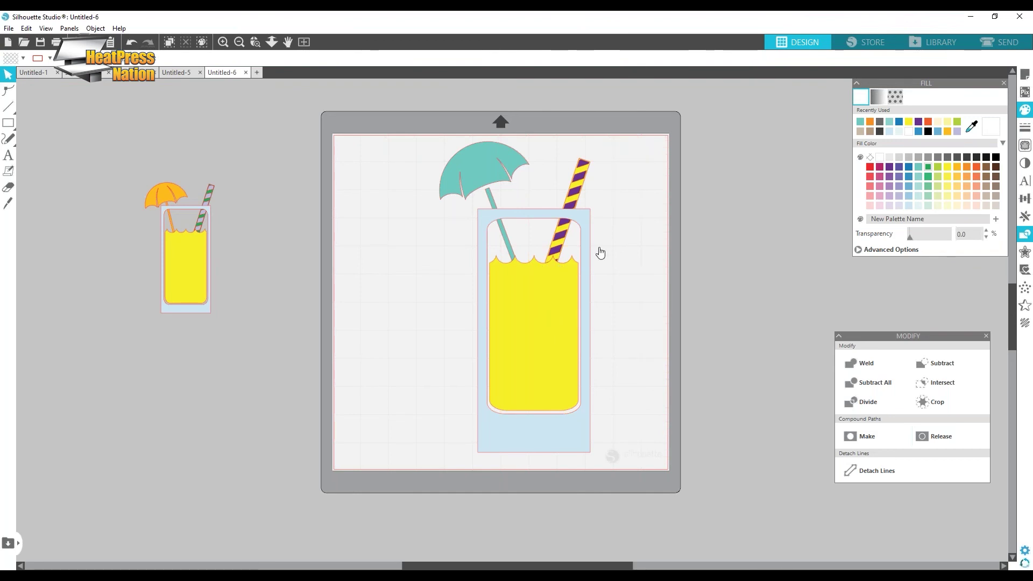
pyautogui.moveTo(477, 360); pyautogui.dragTo(349, 350)
# - Draw a large triangle, about 10.1 × 11.5 in, with the regular polygon tool reduced to three sides
pyautogui.moveTo(12, 124)
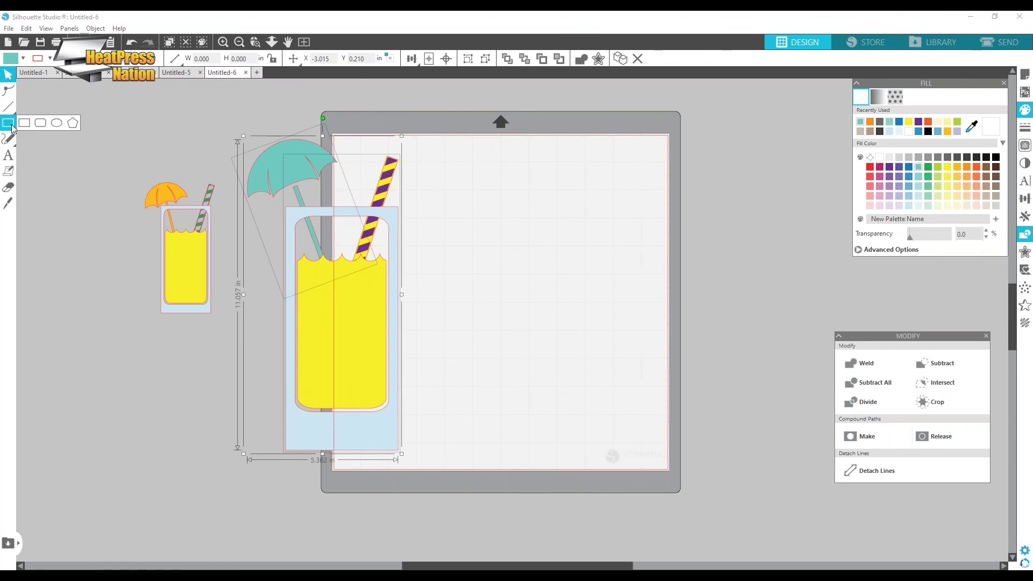
pyautogui.click(72, 124)
pyautogui.moveTo(460, 223)
pyautogui.mouseDown()
pyautogui.moveTo(579, 229)
pyautogui.moveTo(574, 220)
pyautogui.mouseUp()
pyautogui.moveTo(450, 224); pyautogui.dragTo(447, 224)
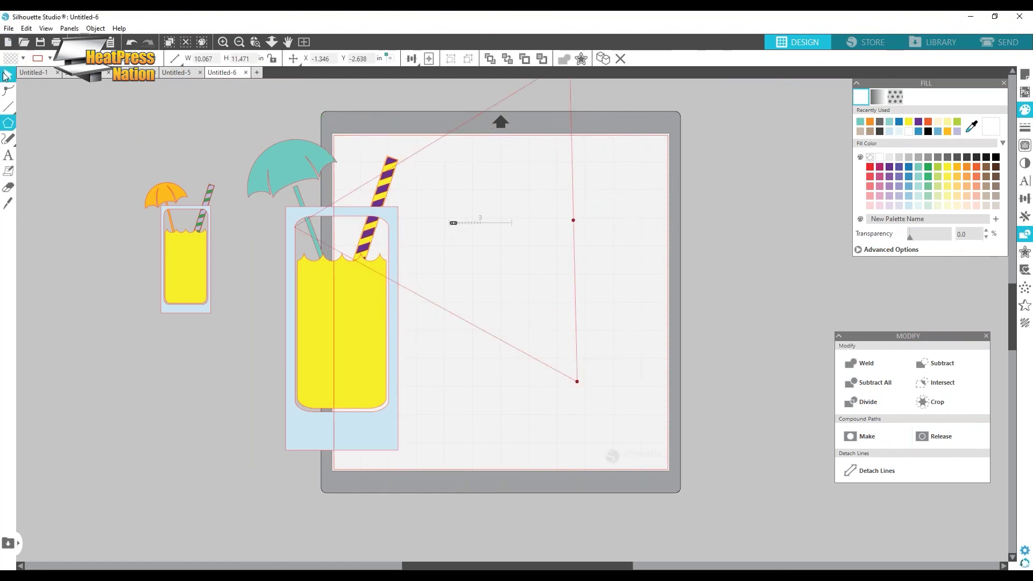
# - Convert the triangle to a path and rotate it over the page so one corner points down
pyautogui.click(6, 74)
pyautogui.moveTo(437, 149); pyautogui.dragTo(540, 221)
pyautogui.rightClick(540, 222)
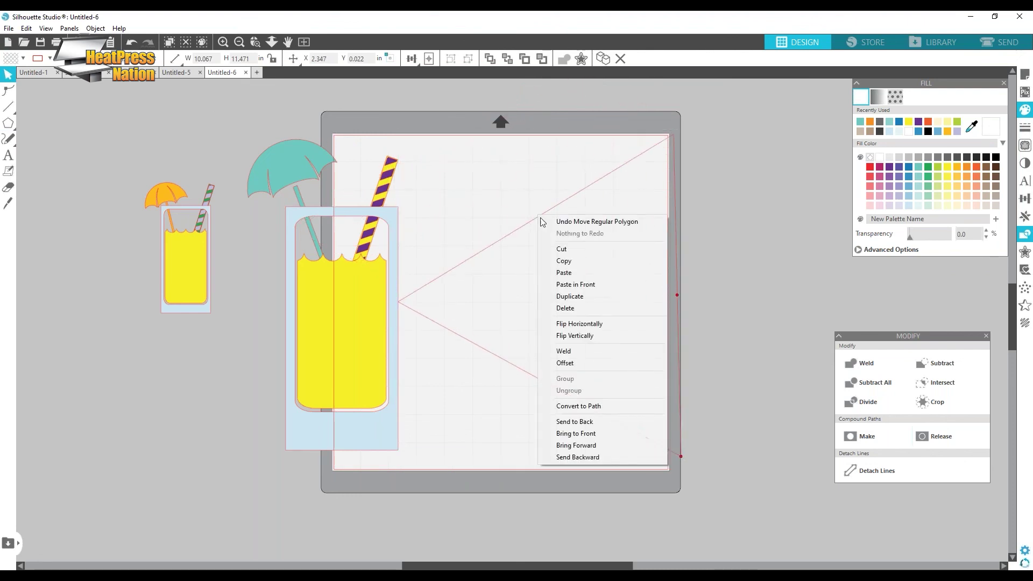
pyautogui.click(611, 407)
pyautogui.moveTo(540, 115); pyautogui.dragTo(633, 146)
pyautogui.moveTo(633, 232); pyautogui.dragTo(603, 201)
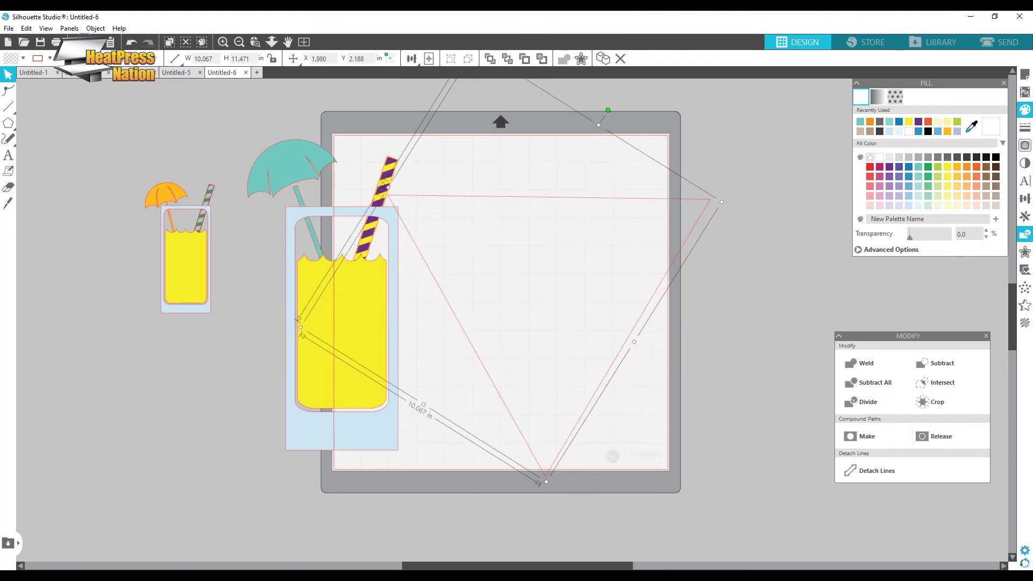
# - Edit the triangle's points to raise its lower corner, level the upper edge and narrow the shape slightly
pyautogui.doubleClick(603, 201)
pyautogui.moveTo(545, 475); pyautogui.dragTo(529, 339)
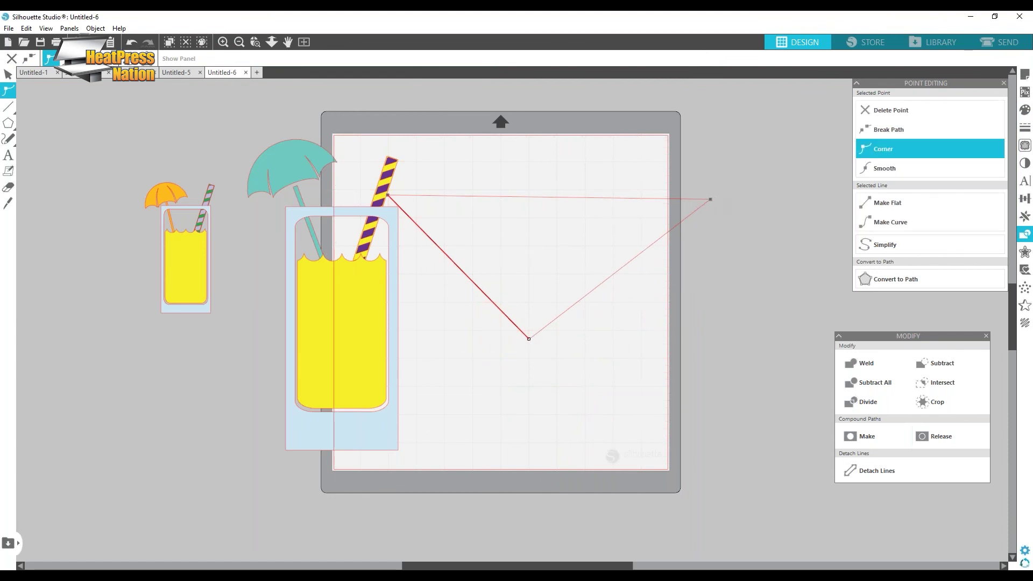
pyautogui.moveTo(710, 199); pyautogui.dragTo(709, 195)
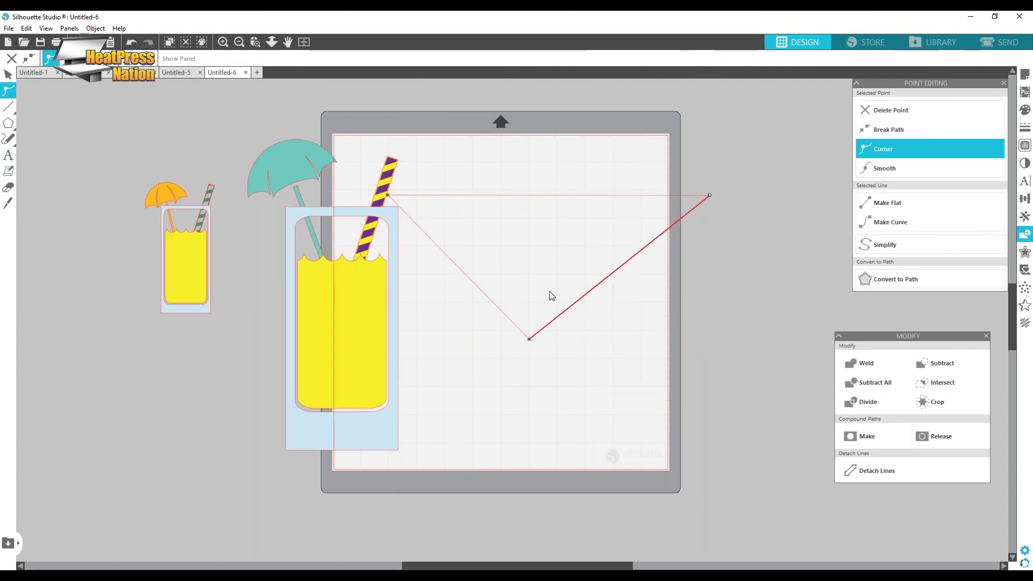
pyautogui.moveTo(390, 196); pyautogui.dragTo(412, 193)
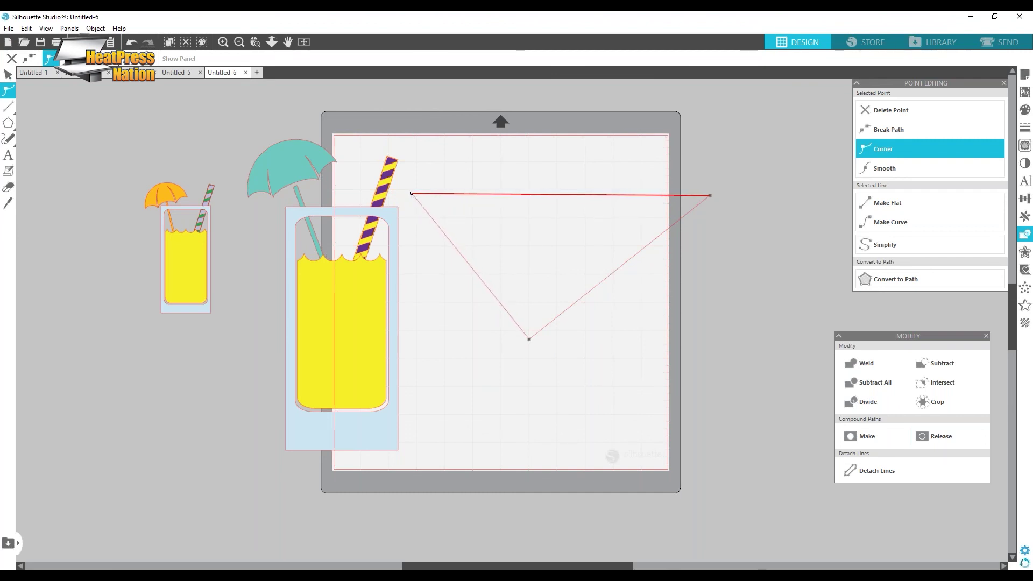
pyautogui.moveTo(529, 339); pyautogui.dragTo(553, 338)
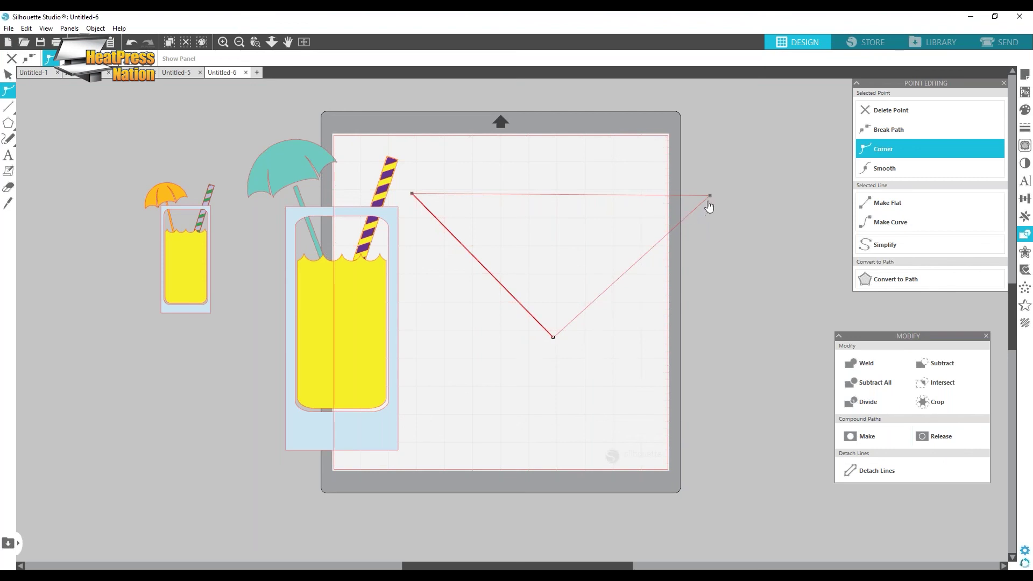
# - Fill the triangle yellow-orange and add a smaller teal duplicate of it, about 7.5 × 6.1 in
pyautogui.click(606, 232)
pyautogui.hotkey('ctrl', 'd')
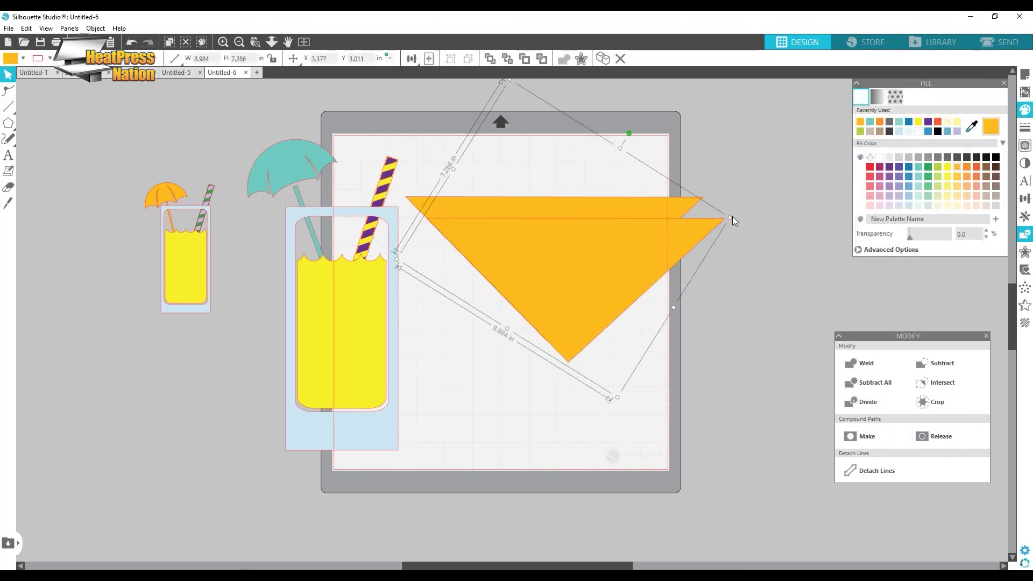
pyautogui.moveTo(729, 219); pyautogui.dragTo(625, 226)
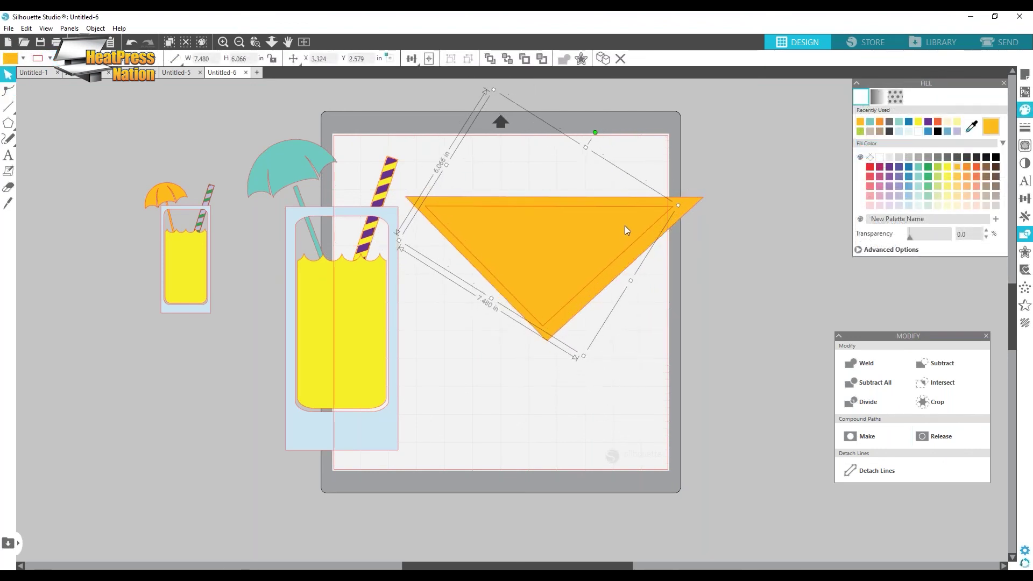
pyautogui.click(916, 166)
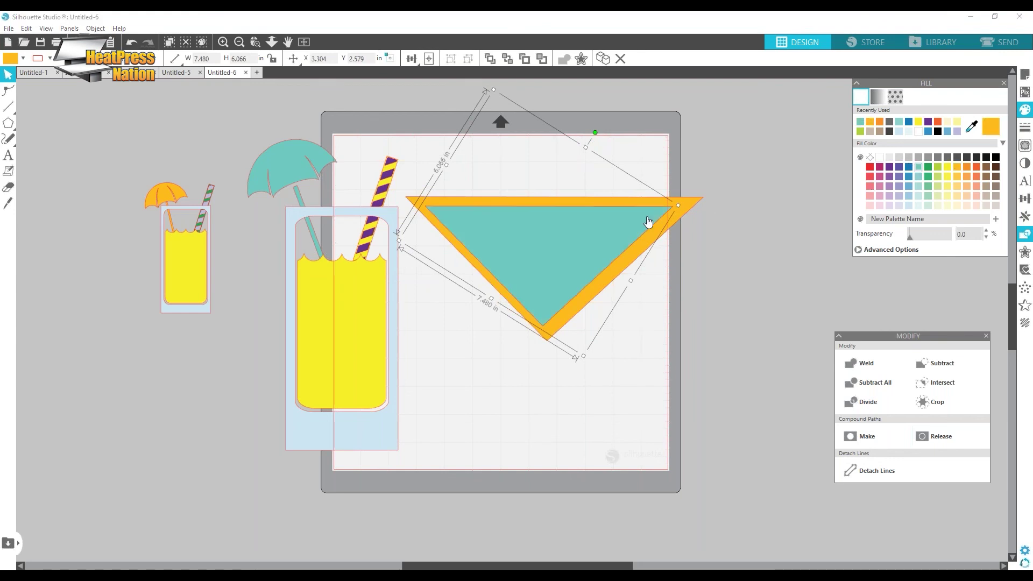
# - Place a spare copy of the teal triangle off the page and subtract the inner triangle from the orange one
pyautogui.moveTo(609, 219); pyautogui.dragTo(854, 271)
pyautogui.click(588, 245)
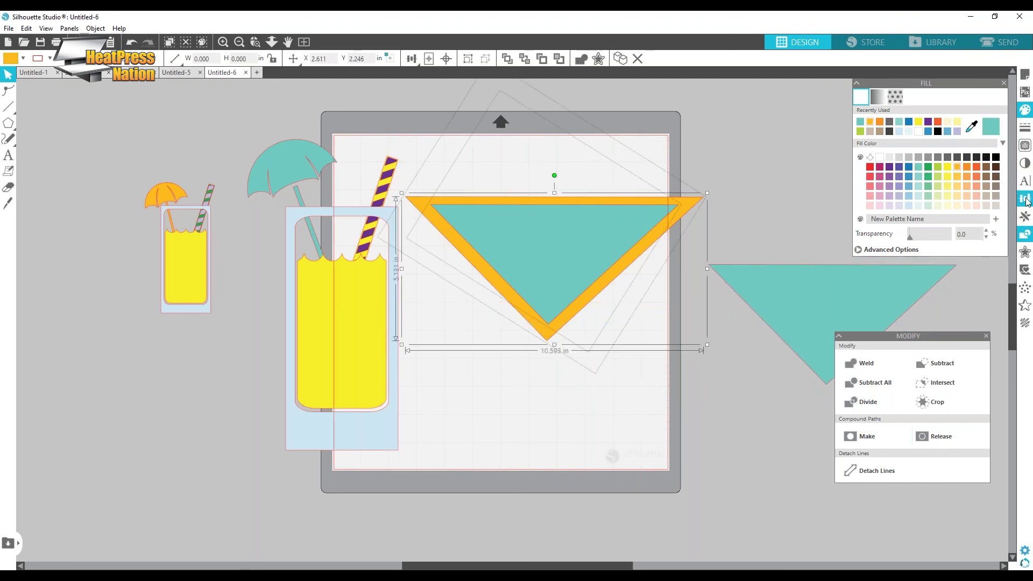
pyautogui.click(947, 362)
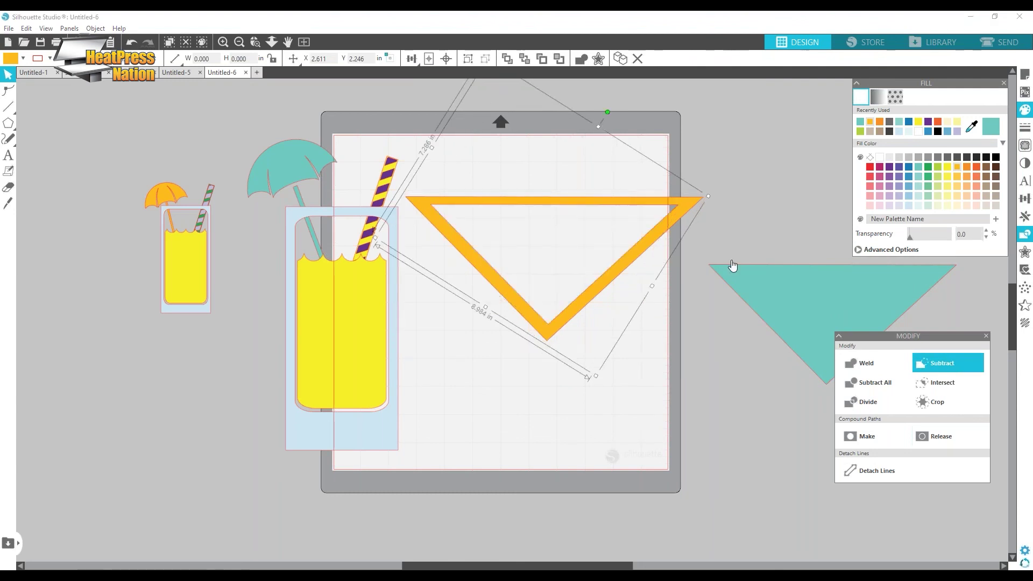
# - Move the spare teal triangle inside the orange frame and shrink it to about 6.1 × 5.0 in, leaving an even gap
pyautogui.moveTo(805, 299); pyautogui.dragTo(535, 239)
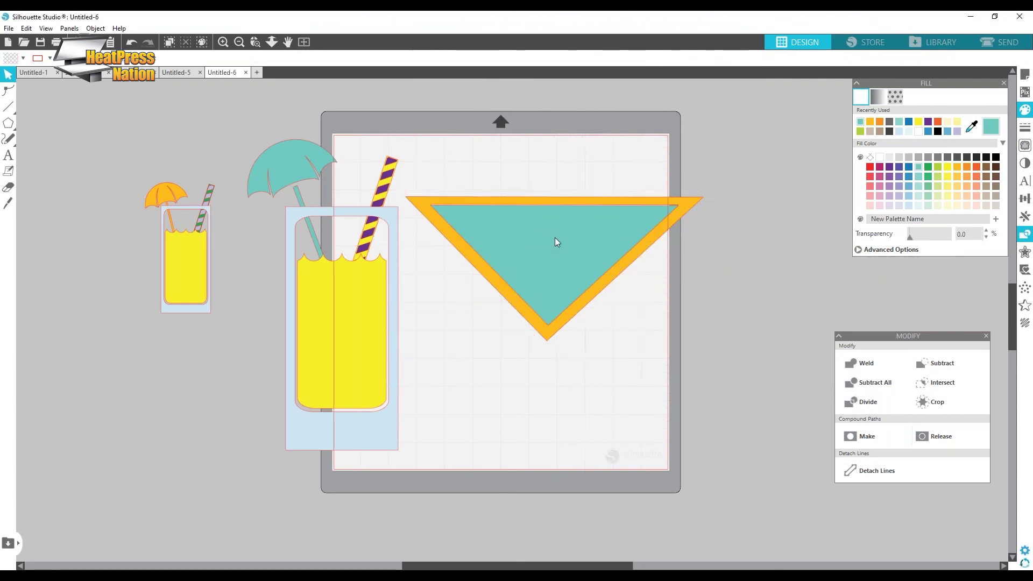
pyautogui.moveTo(683, 205); pyautogui.dragTo(633, 211)
pyautogui.moveTo(560, 233); pyautogui.dragTo(587, 246)
pyautogui.click(715, 348)
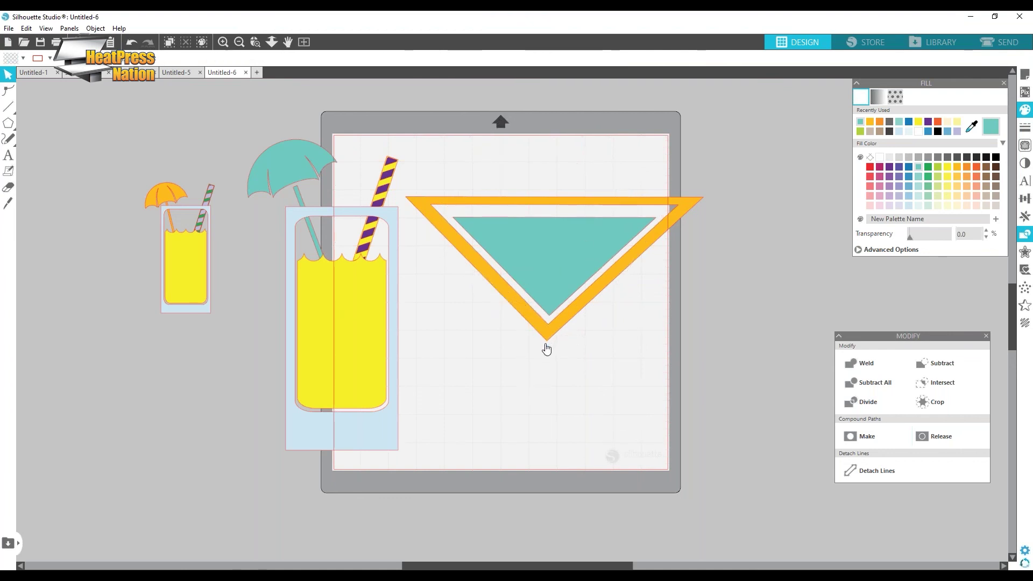
# - Duplicate the teal triangle below the frame, rotate it to point upward and shrink it to about 4.0 × 3.2 in
pyautogui.click(568, 255)
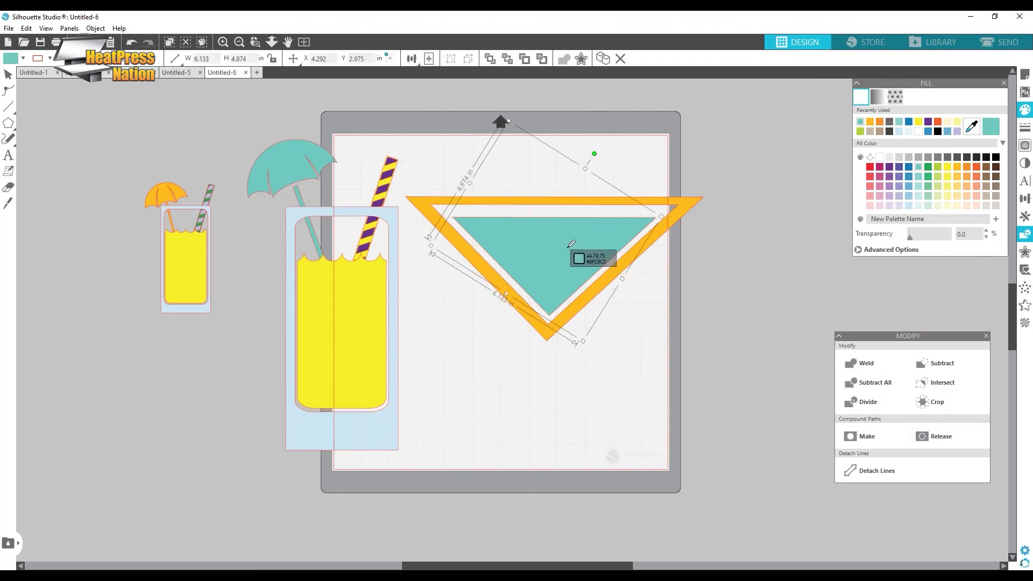
pyautogui.moveTo(568, 255); pyautogui.dragTo(580, 378)
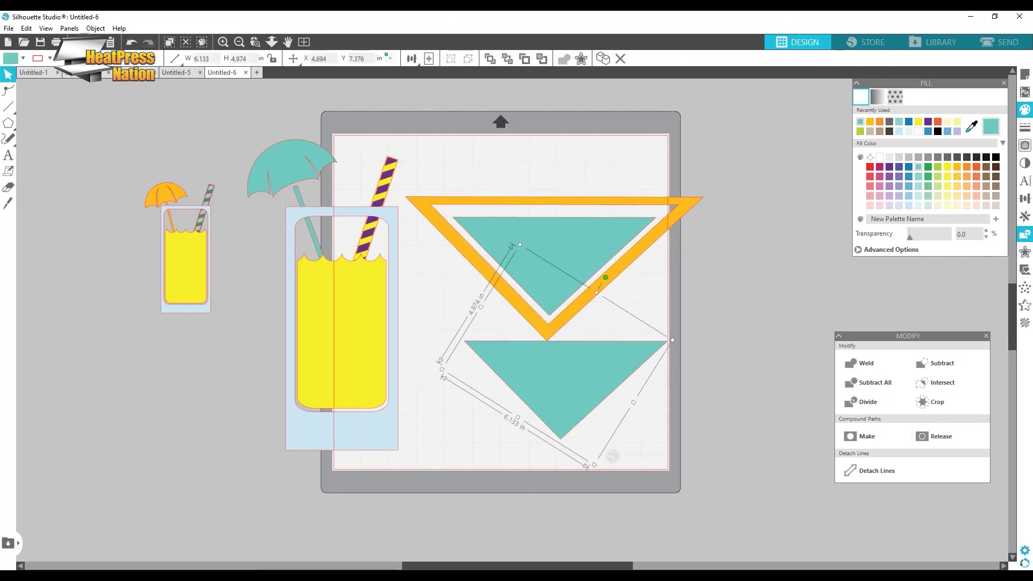
pyautogui.moveTo(605, 277); pyautogui.dragTo(487, 466)
pyautogui.moveTo(560, 350); pyautogui.dragTo(557, 426)
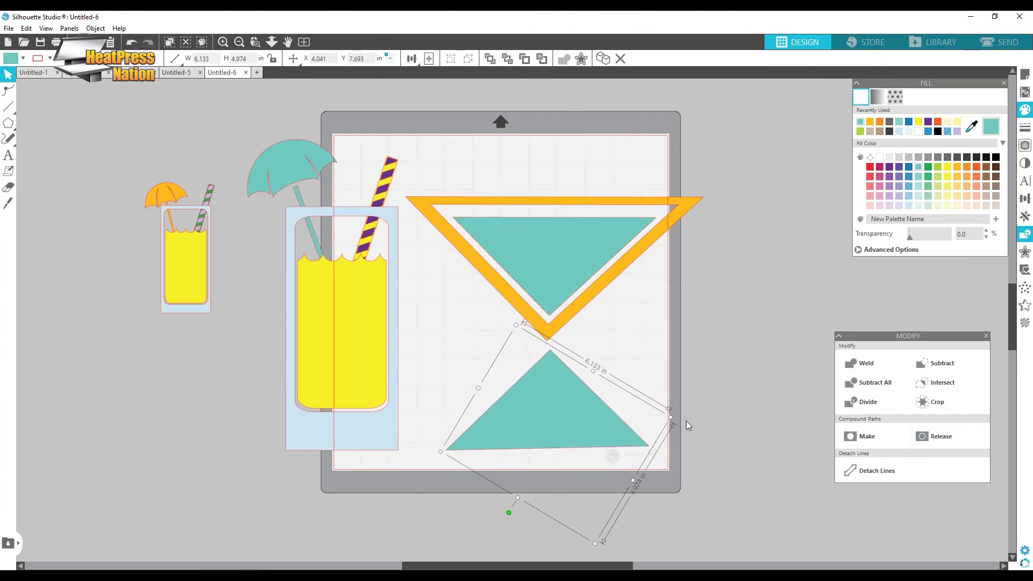
pyautogui.moveTo(670, 416); pyautogui.dragTo(556, 452)
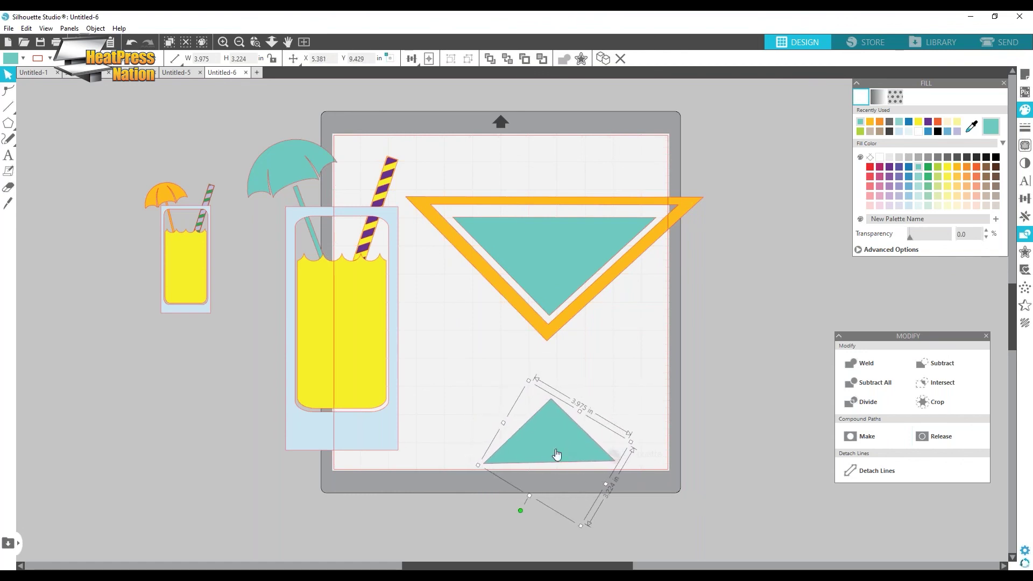
# - Draw a gray-filled rectangular stem about 0.54 × 3.54 in between the orange frame and the teal base
pyautogui.click(13, 127)
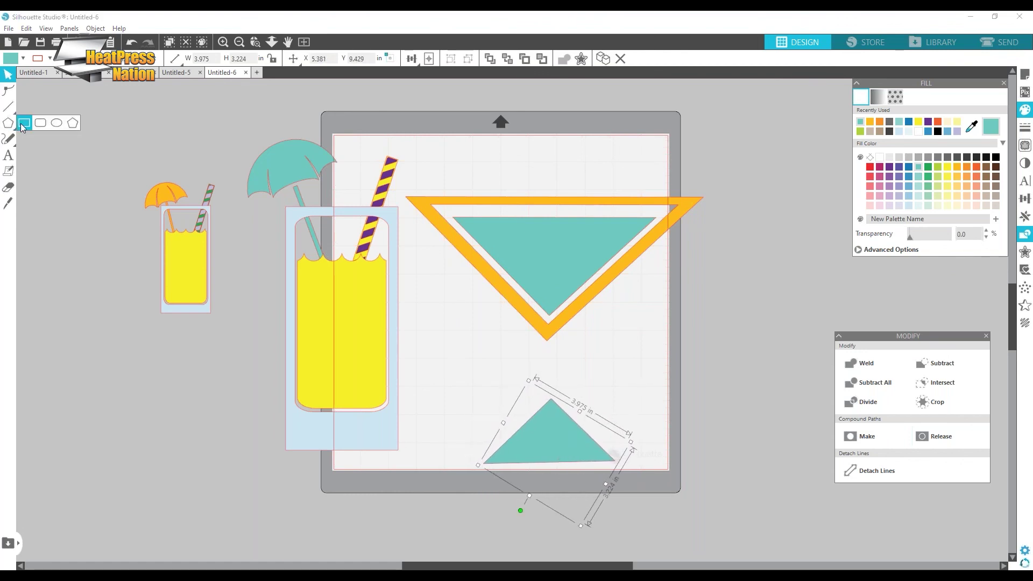
pyautogui.click(23, 124)
pyautogui.moveTo(536, 327); pyautogui.dragTo(557, 433)
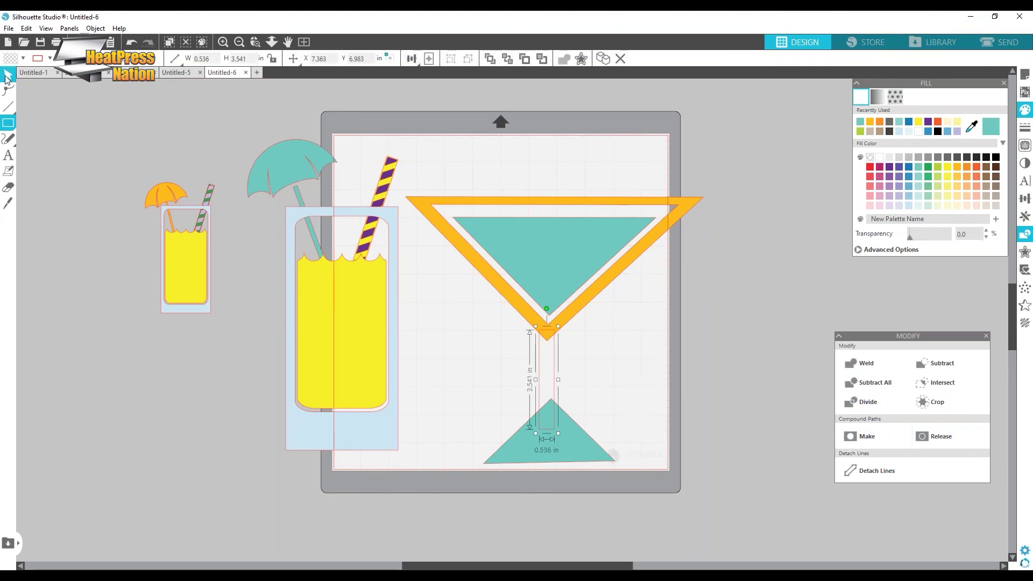
pyautogui.click(908, 158)
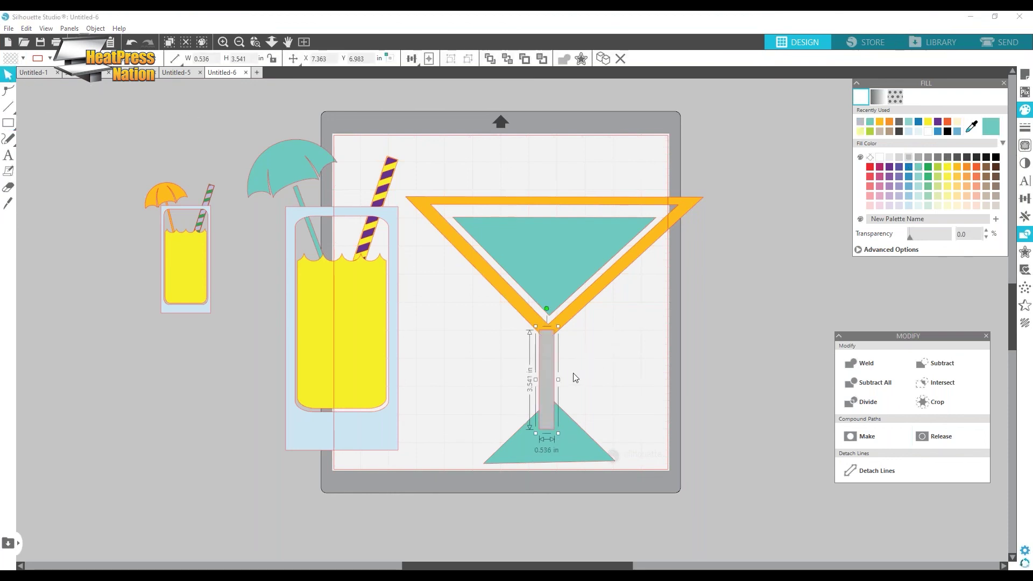
pyautogui.moveTo(545, 386); pyautogui.dragTo(553, 383)
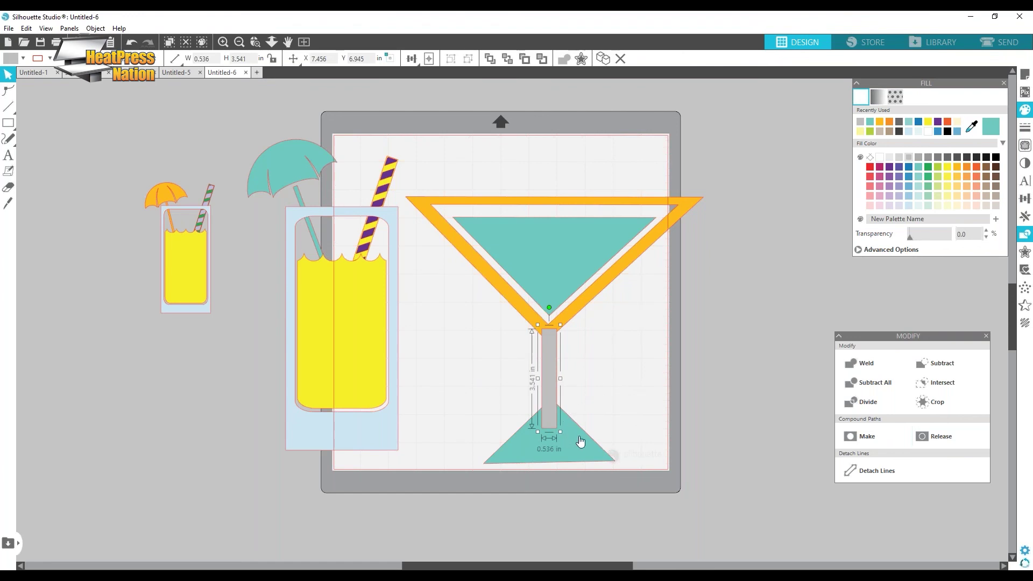
# - Align the base and stem under the orange frame and weld the three shapes into one martini glass
pyautogui.moveTo(580, 442); pyautogui.dragTo(573, 438)
pyautogui.click(565, 409)
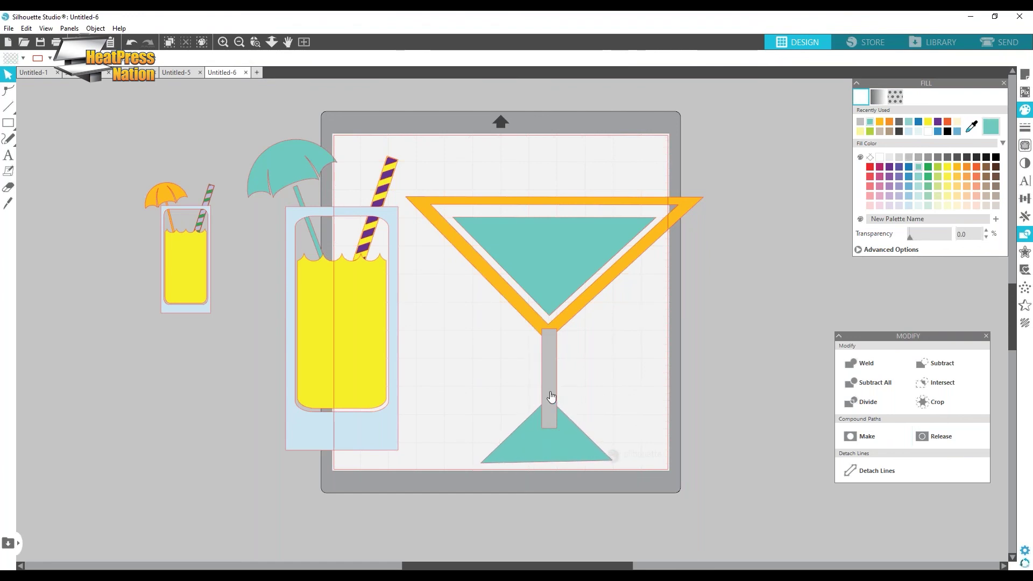
pyautogui.moveTo(550, 397); pyautogui.dragTo(548, 398)
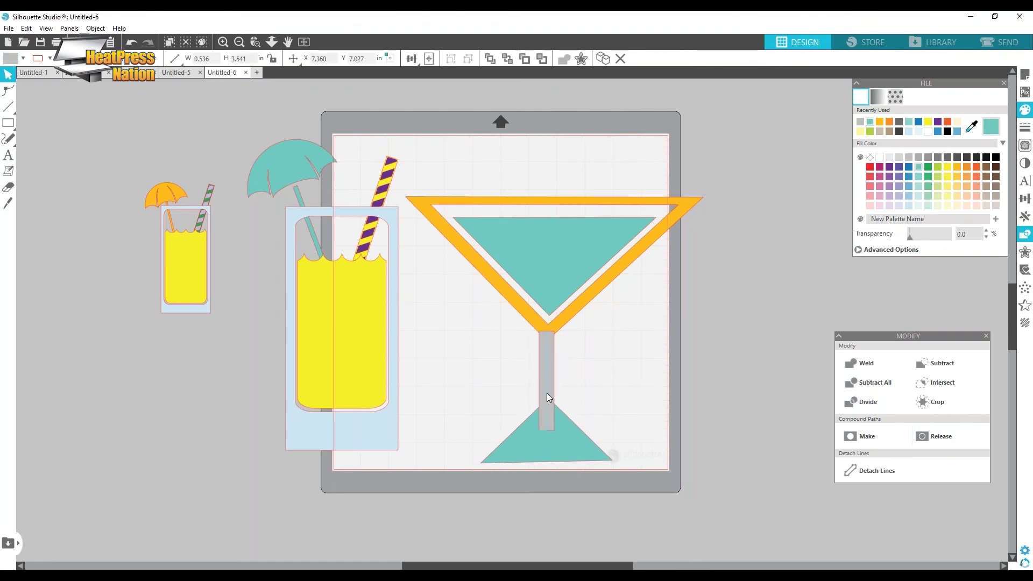
pyautogui.click(571, 435)
pyautogui.keyDown('shift'); pyautogui.click(564, 323); pyautogui.keyUp('shift')
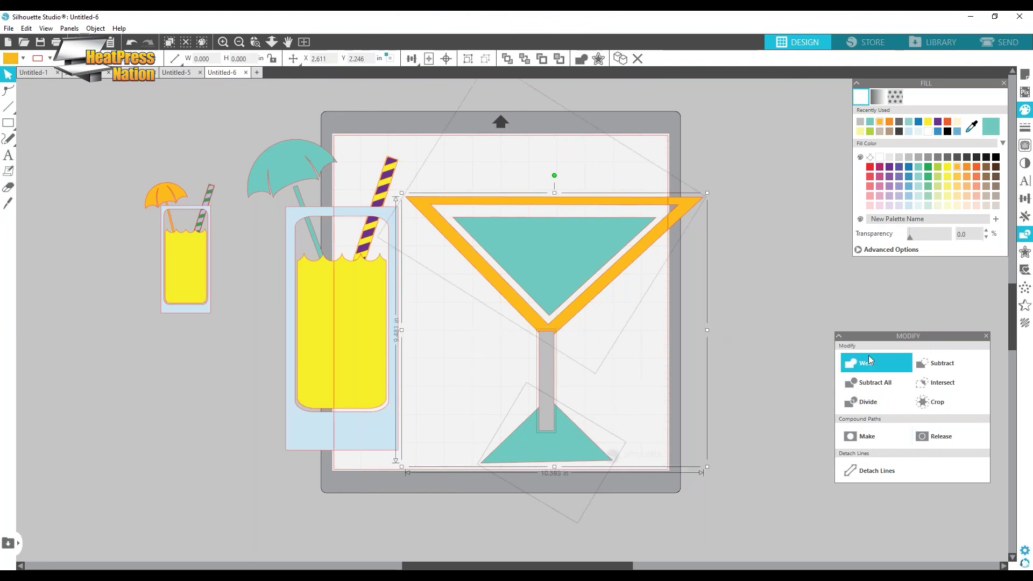
pyautogui.click(861, 362)
# - Move the striped straw and the teal umbrella from the tall glass into the martini glass
pyautogui.click(395, 161)
pyautogui.moveTo(385, 177); pyautogui.dragTo(638, 151)
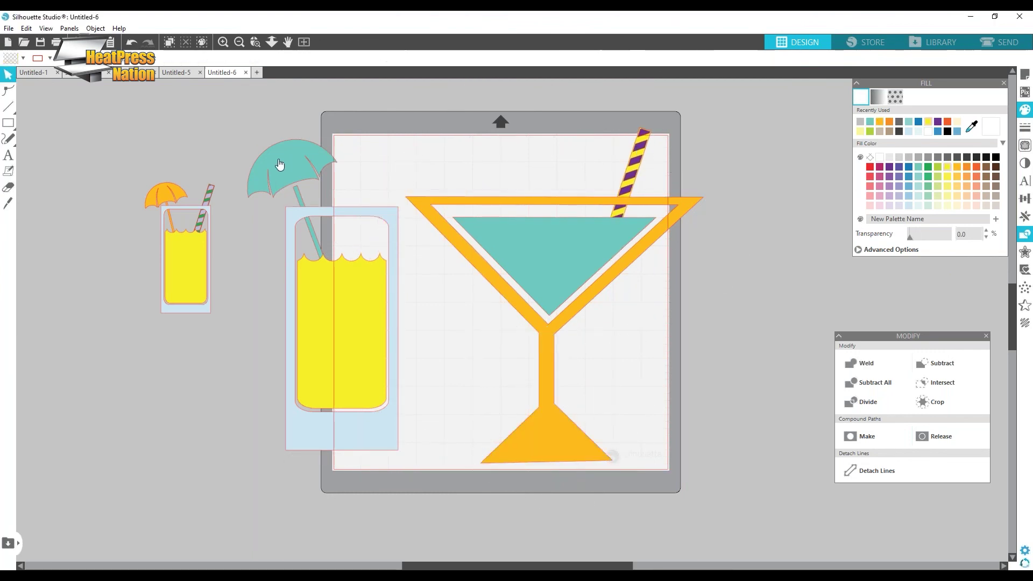
pyautogui.moveTo(278, 160); pyautogui.dragTo(449, 138)
pyautogui.scroll(-3, 594, 285)
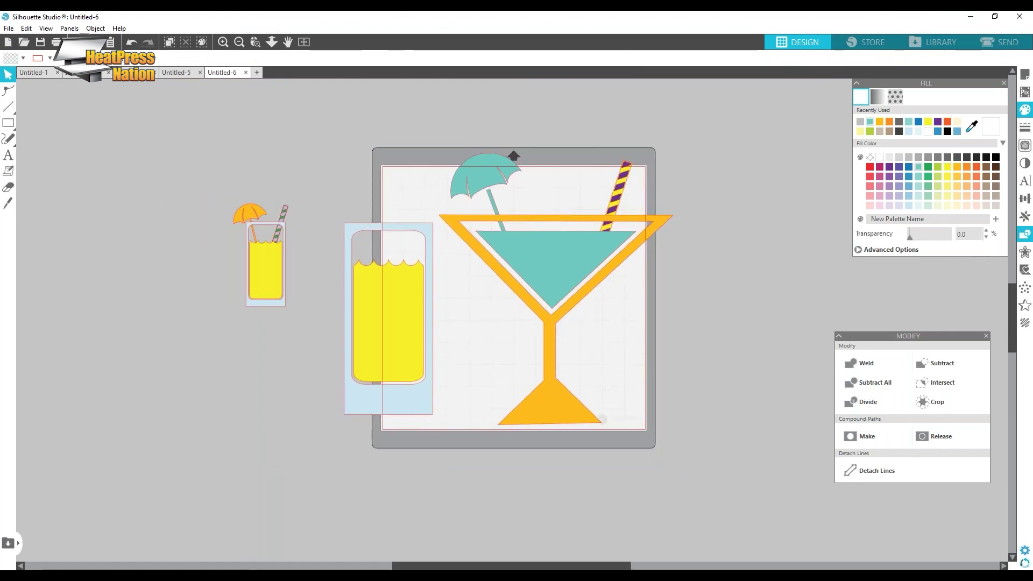
# - Return the umbrella and straw to the tall glass and bring the complete drink back onto the page in place of the martini glass
pyautogui.moveTo(487, 171); pyautogui.dragTo(347, 185)
pyautogui.click(561, 175)
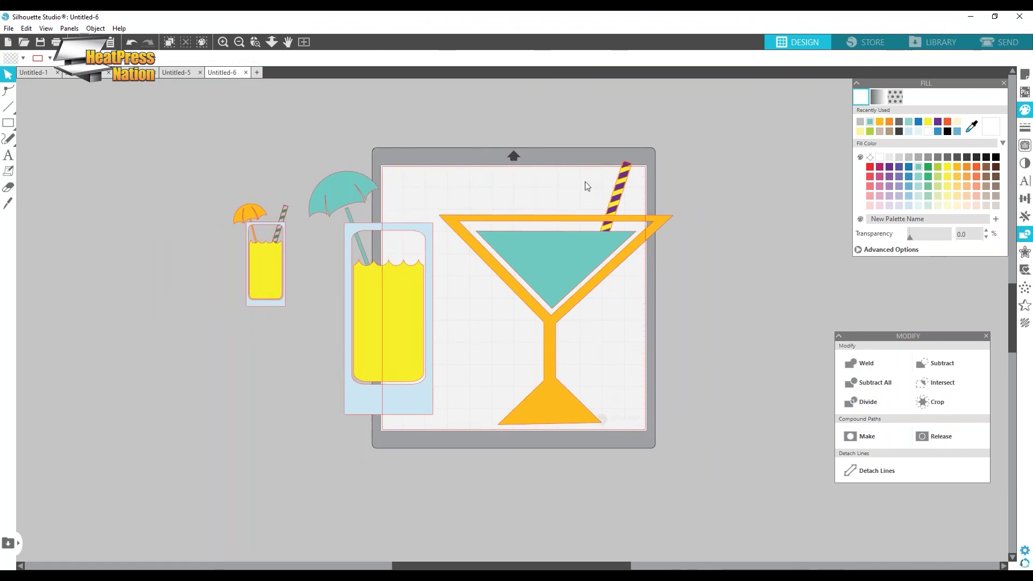
pyautogui.moveTo(619, 195); pyautogui.dragTo(425, 215)
pyautogui.moveTo(404, 312); pyautogui.dragTo(496, 319)
pyautogui.scroll(3, 516, 275)
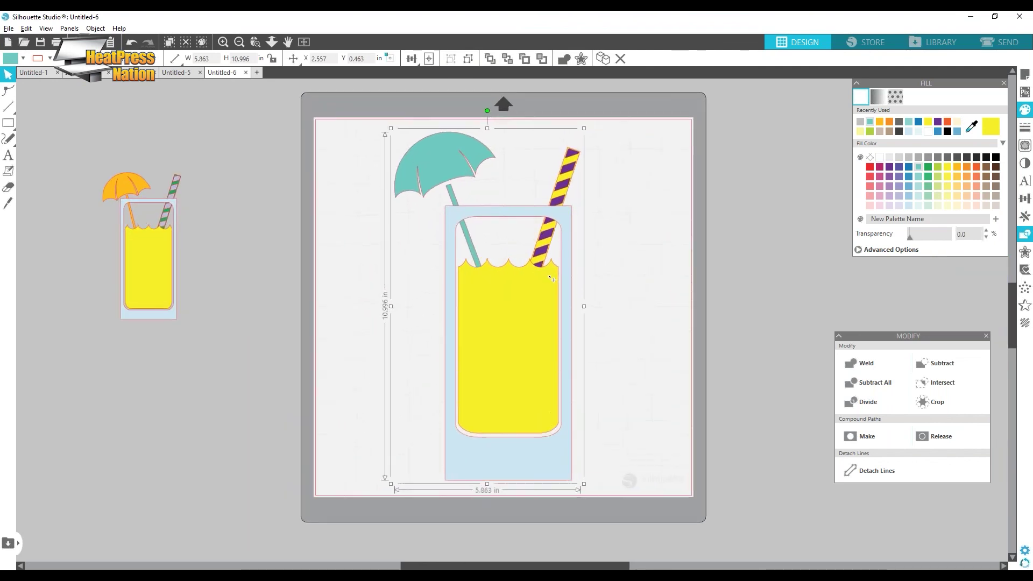
pyautogui.scroll(1, 556, 282)
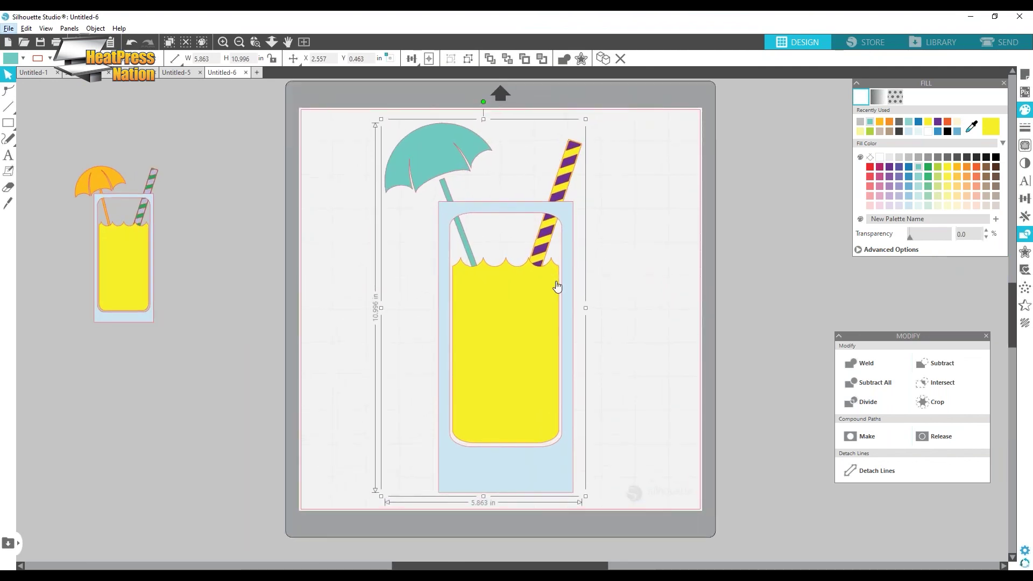
# - Look through the other open documents with the waves, the sun and the original sample jobs
pyautogui.click(179, 73)
pyautogui.scroll(-2, 612, 231)
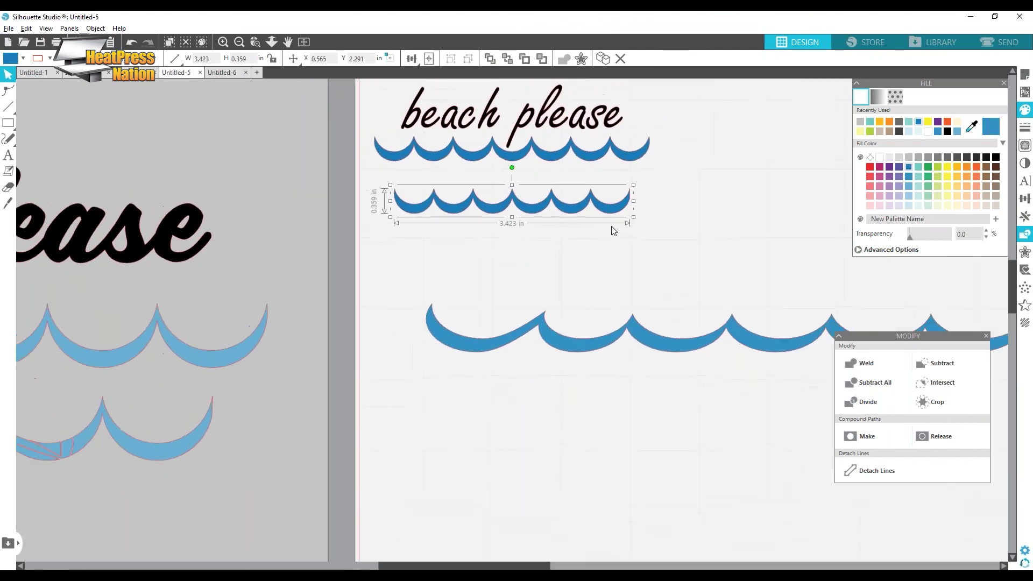
pyautogui.scroll(-3, 612, 231)
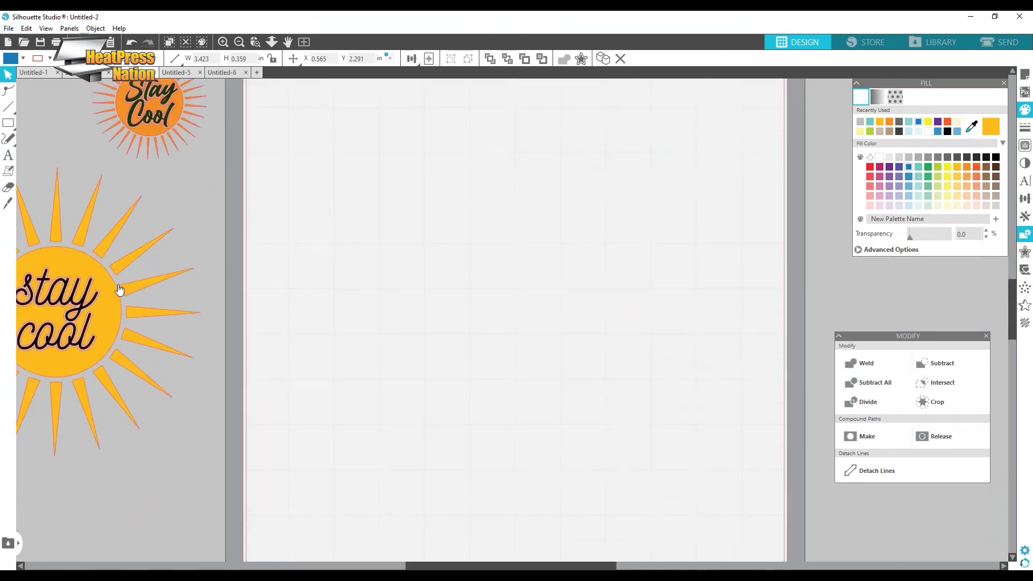
pyautogui.moveTo(119, 289); pyautogui.dragTo(626, 249)
pyautogui.click(33, 72)
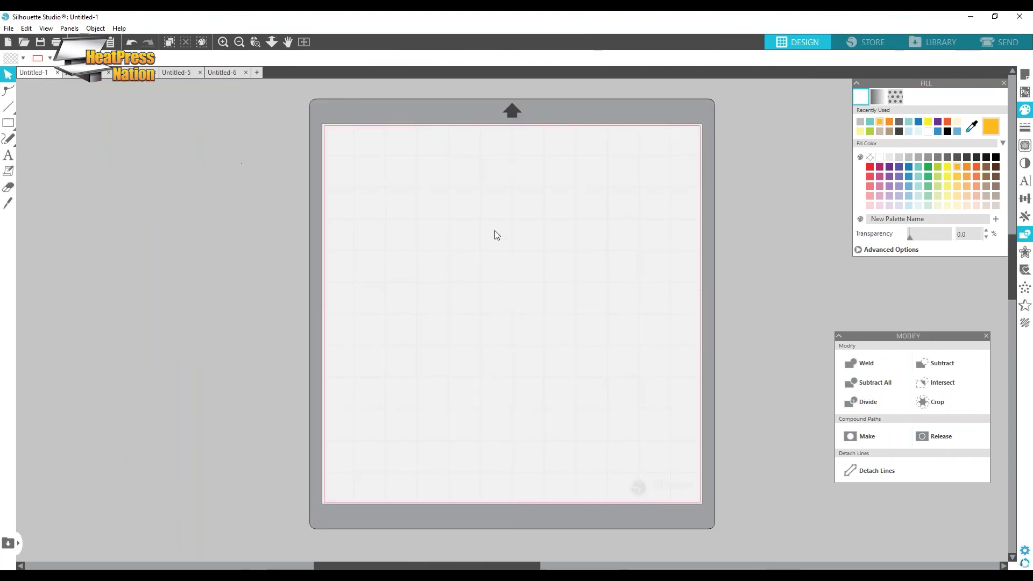
pyautogui.click(74, 76)
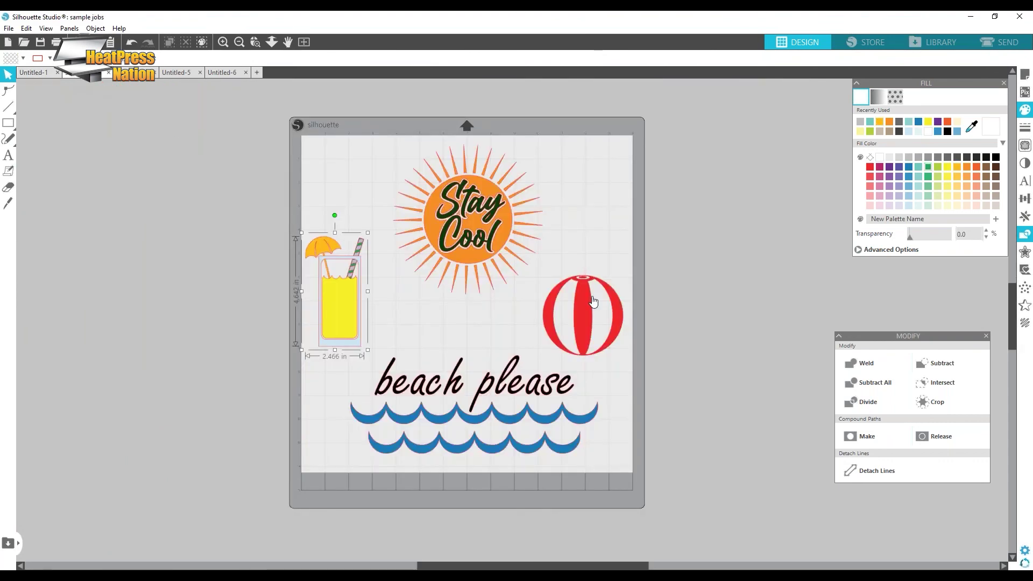